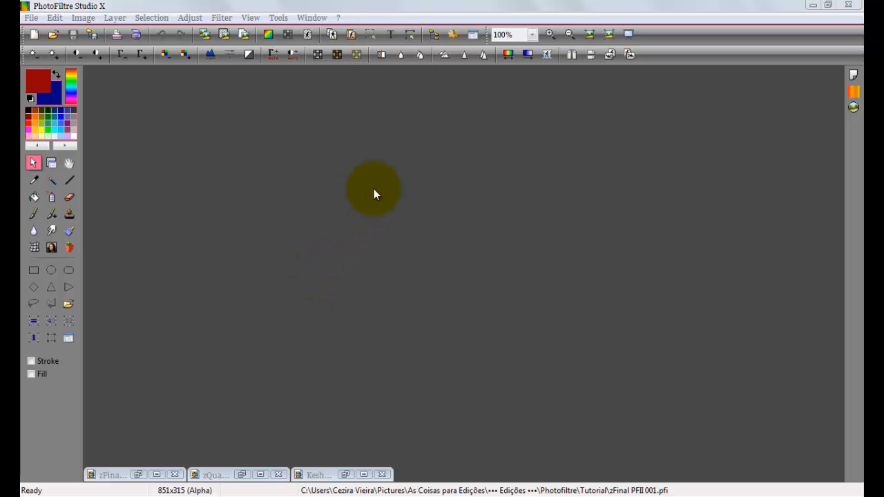
- Create a new 851 × 315 pixel image at 200 pixels/inch with automatic transparency enabled
right_click(369, 151)
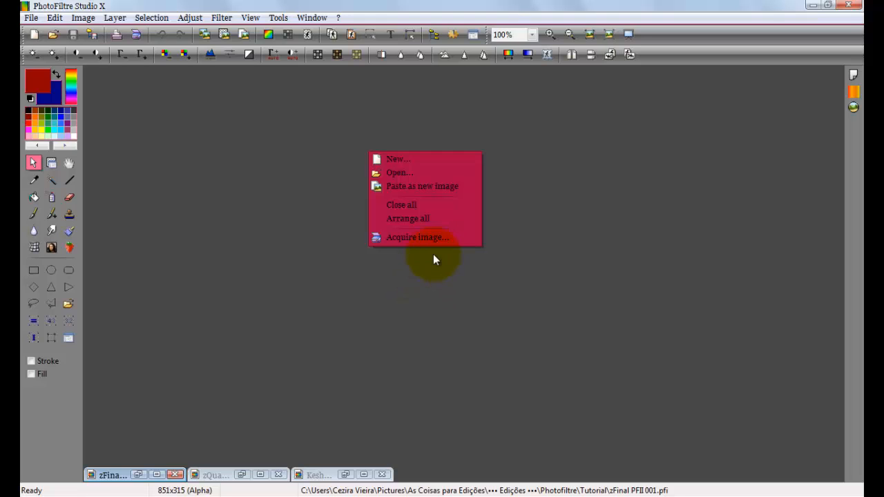
click(411, 159)
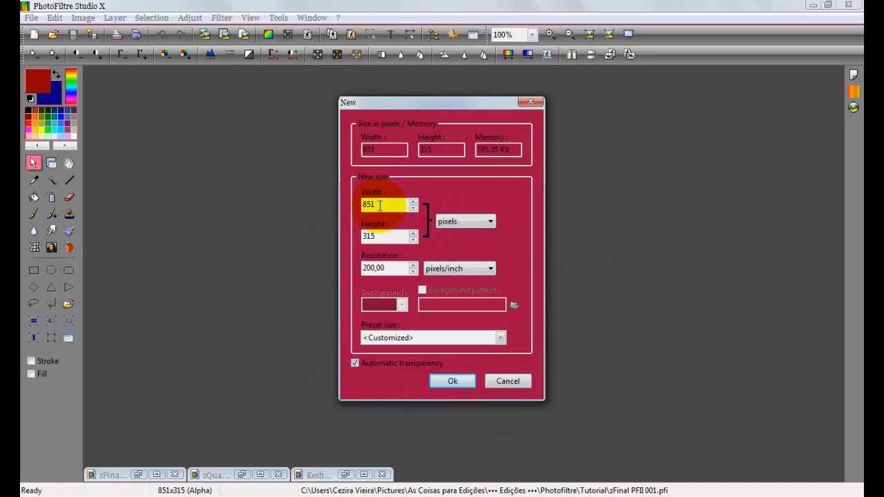
drag(379, 205, 357, 206)
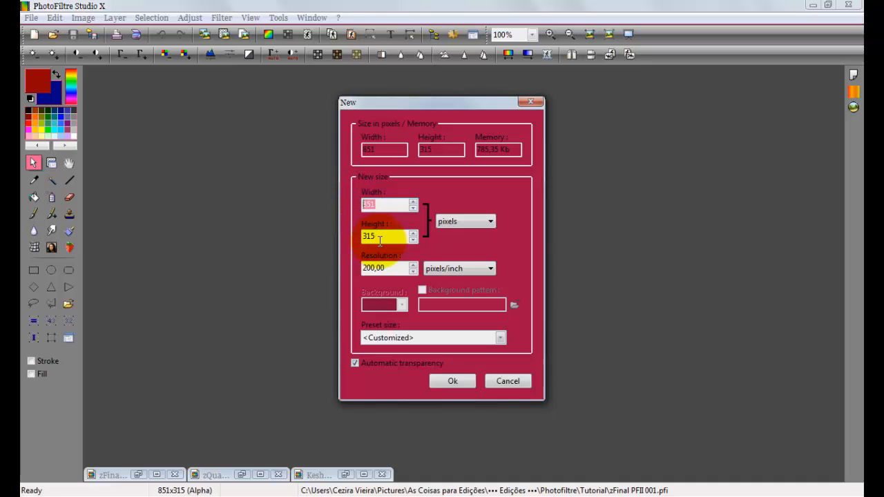
drag(394, 237, 356, 247)
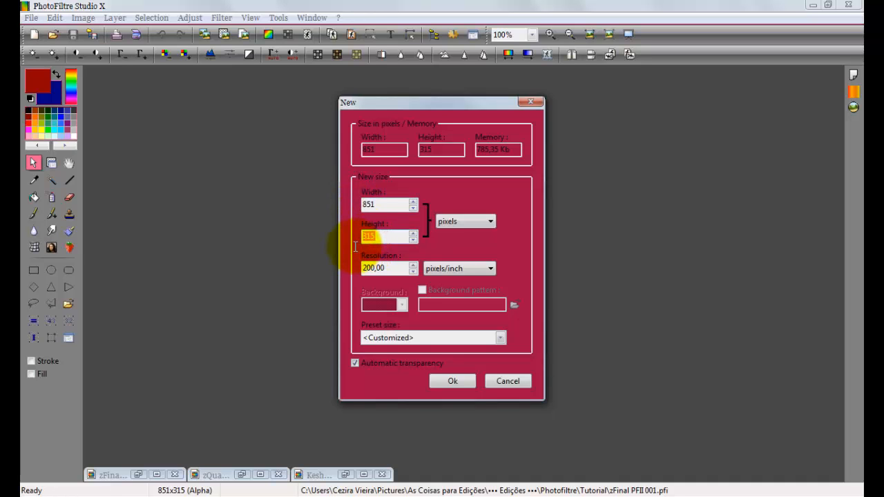
click(449, 364)
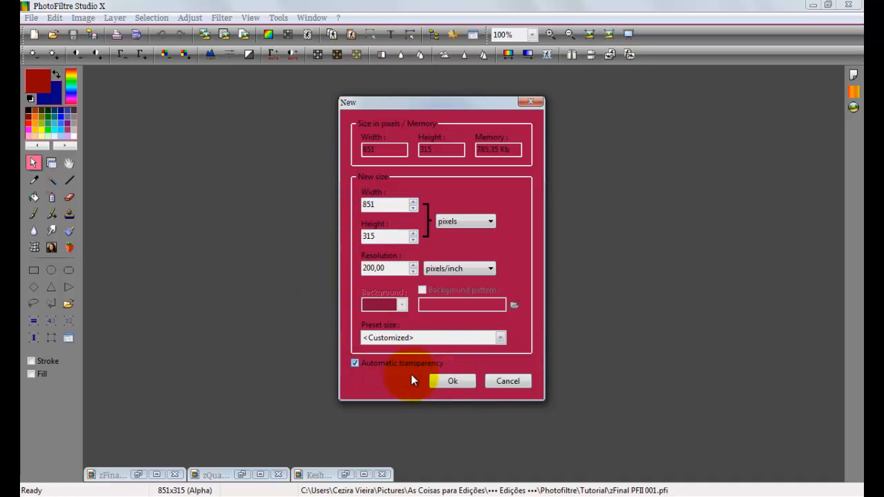
click(389, 366)
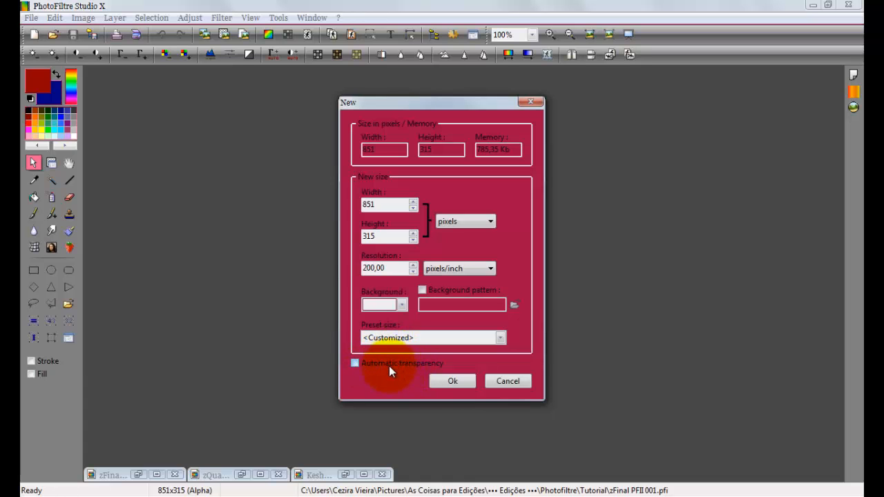
click(356, 362)
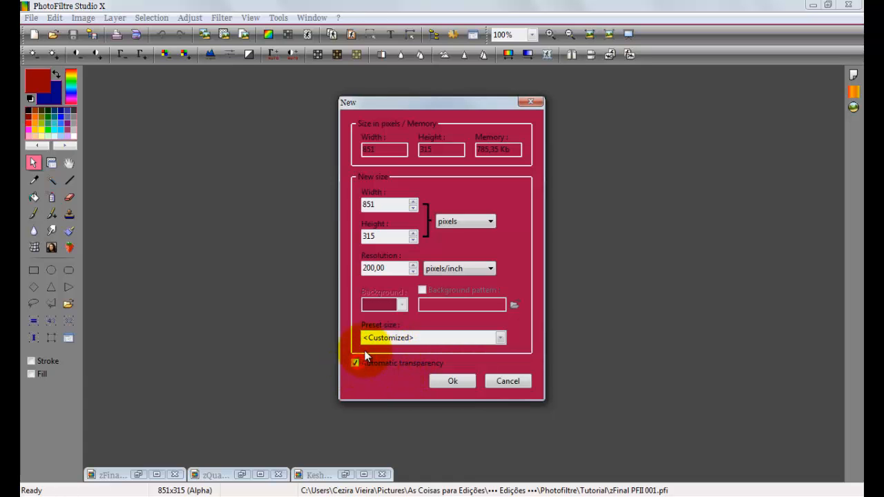
click(450, 380)
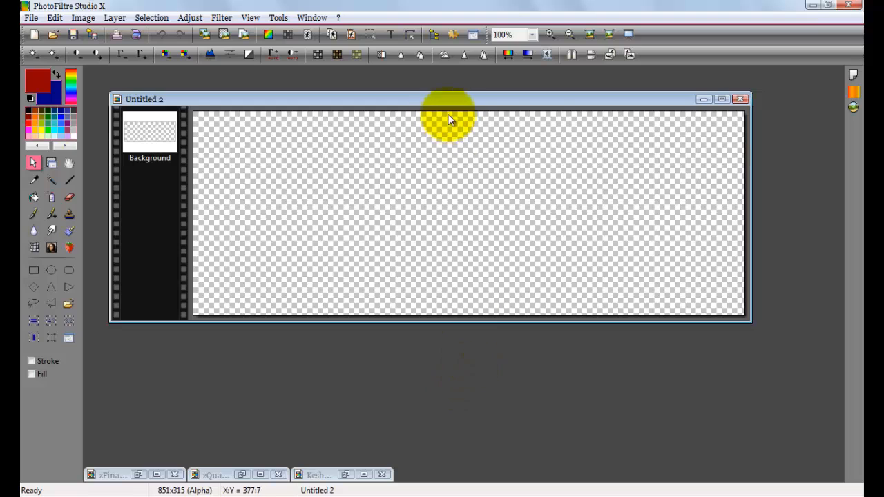
drag(431, 100, 430, 126)
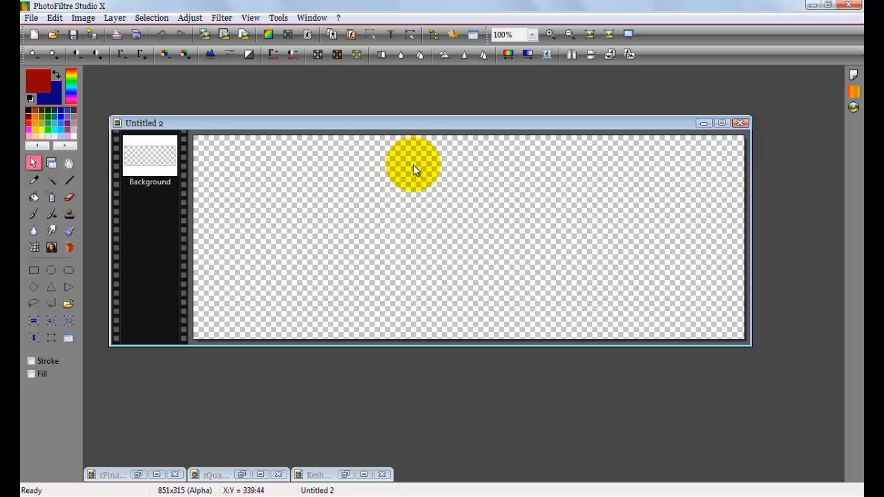
- Add a new layer above the transparent background and fill it with medium gray
key(ctrl+shift+n)
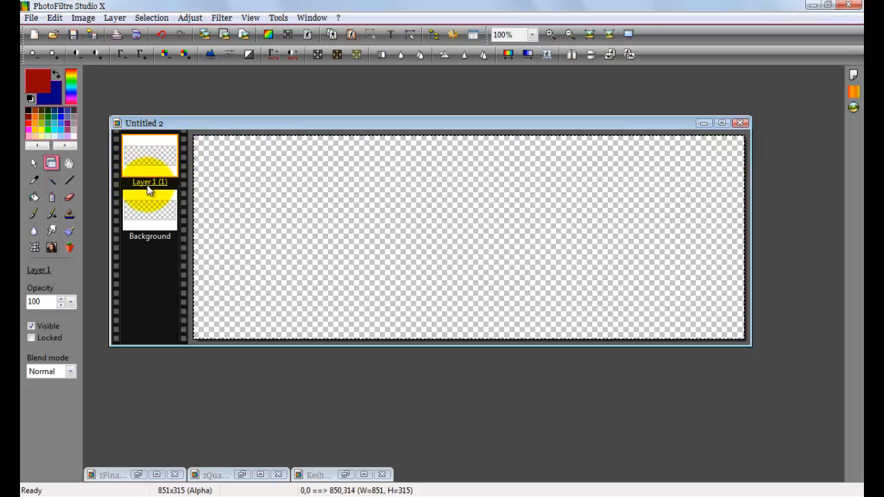
click(34, 197)
click(74, 123)
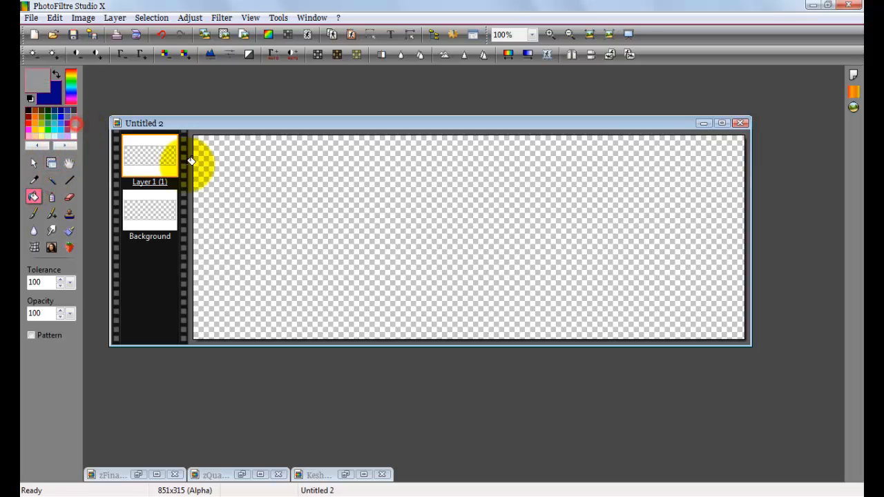
click(248, 182)
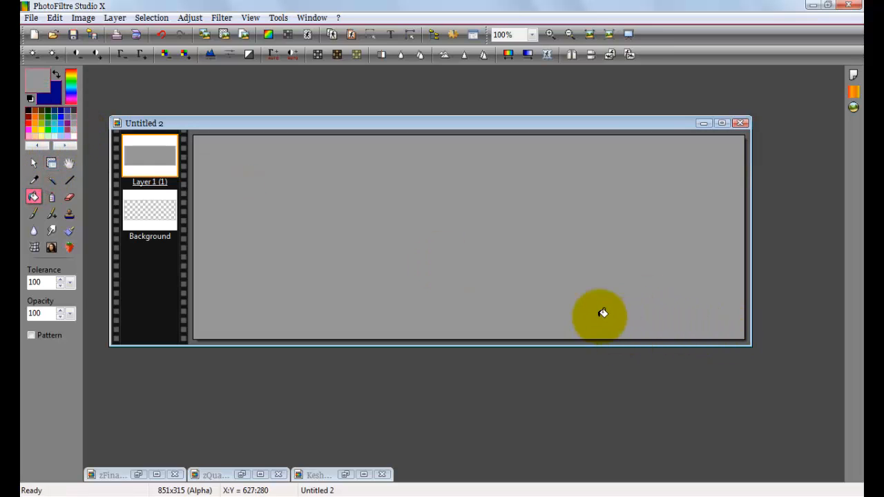
- Open Material - papel amaçado 001.png, Material - Onça 002.png, Material - Curva.png and Material - Xadrez.png together from the Tutorial folder
right_click(576, 400)
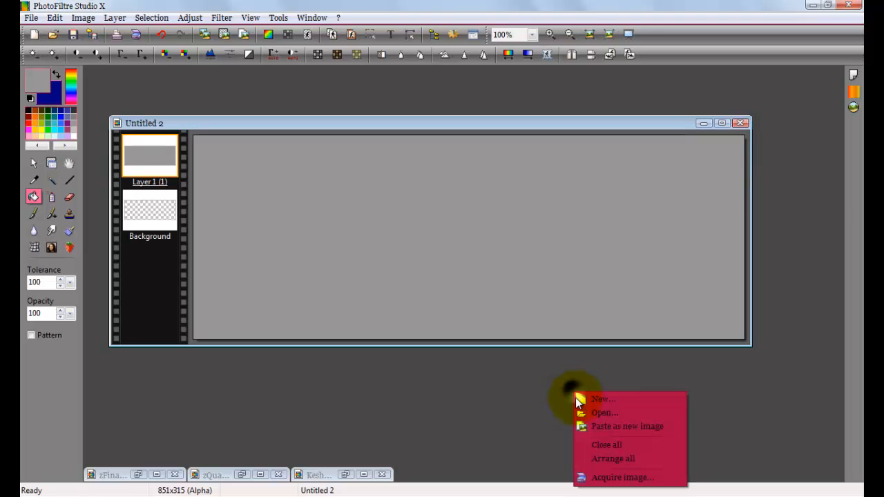
click(611, 413)
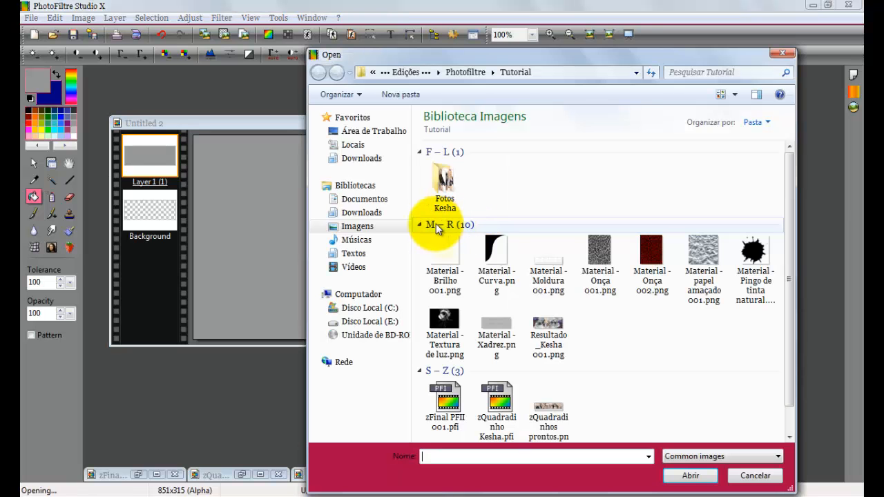
click(699, 257)
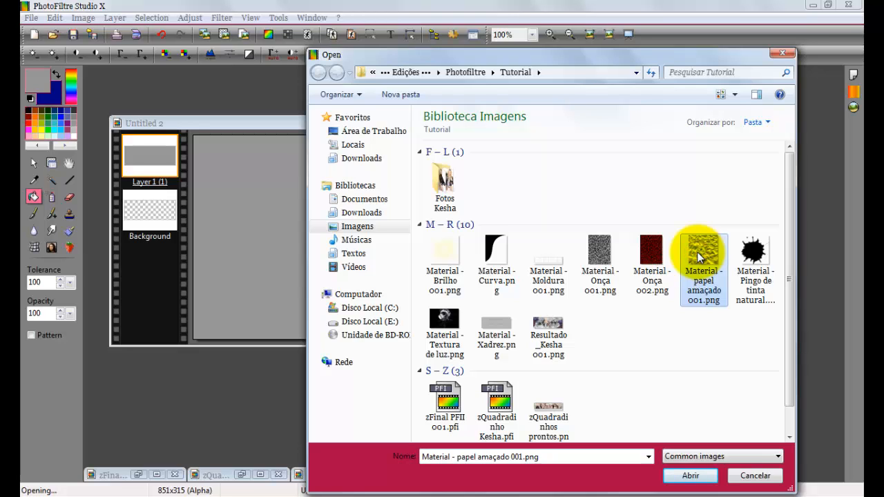
ctrl+click(656, 253)
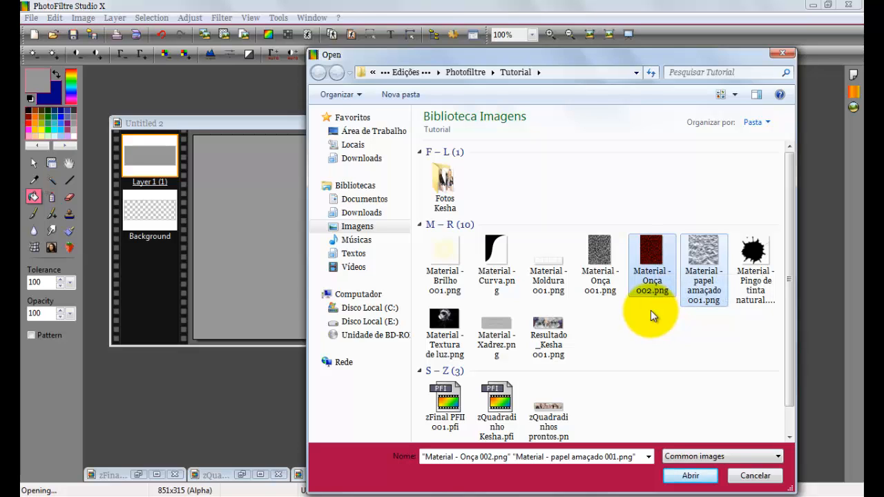
ctrl+click(498, 254)
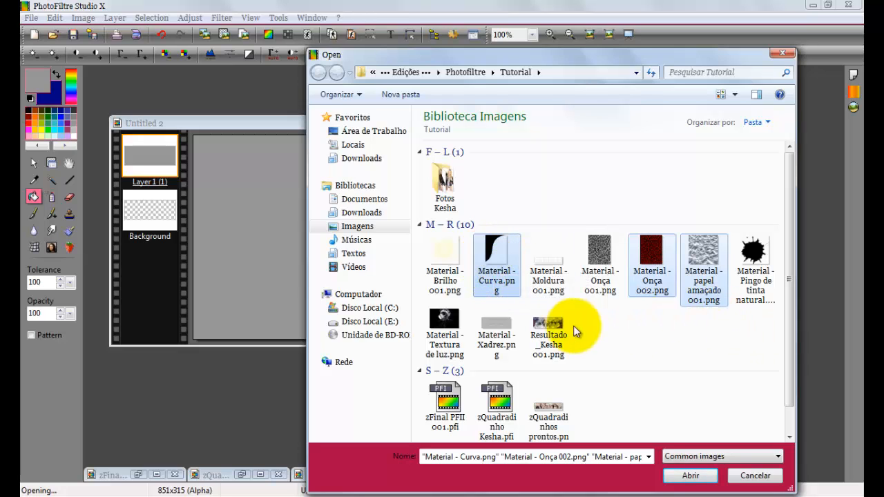
ctrl+click(503, 339)
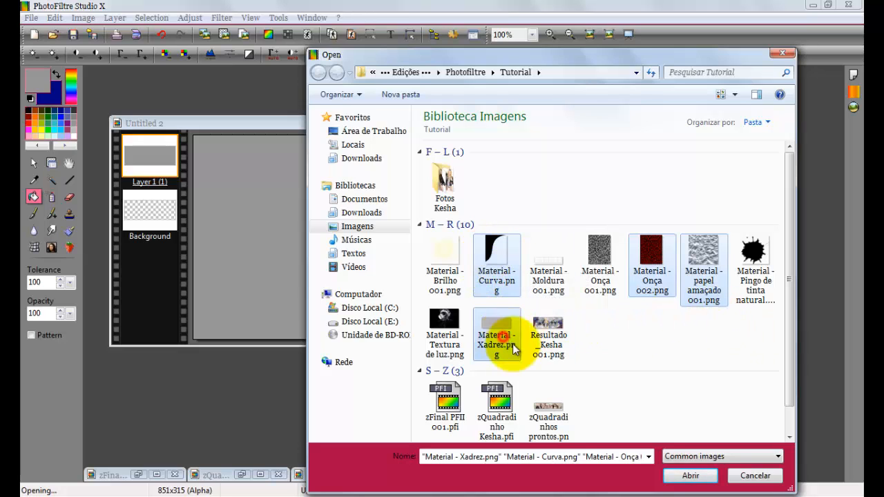
click(691, 476)
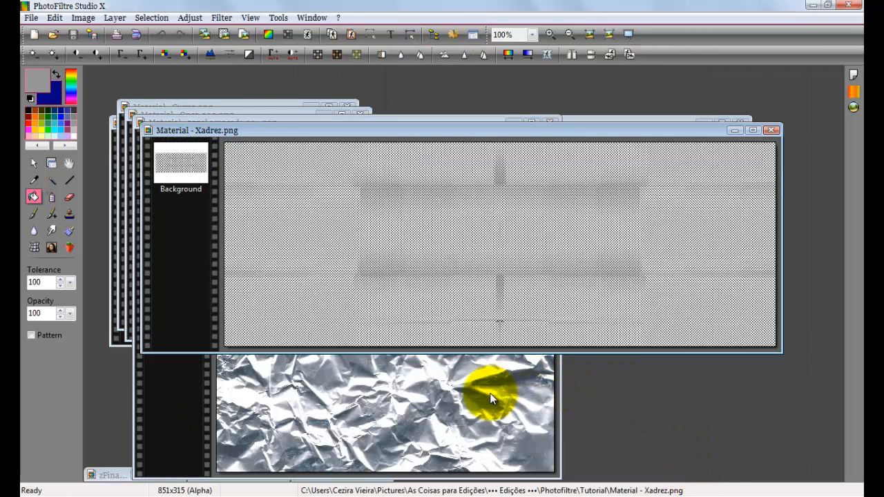
- Copy the crumpled paper texture into Untitled 2 as a new layer above the gray one and shift it up
click(490, 393)
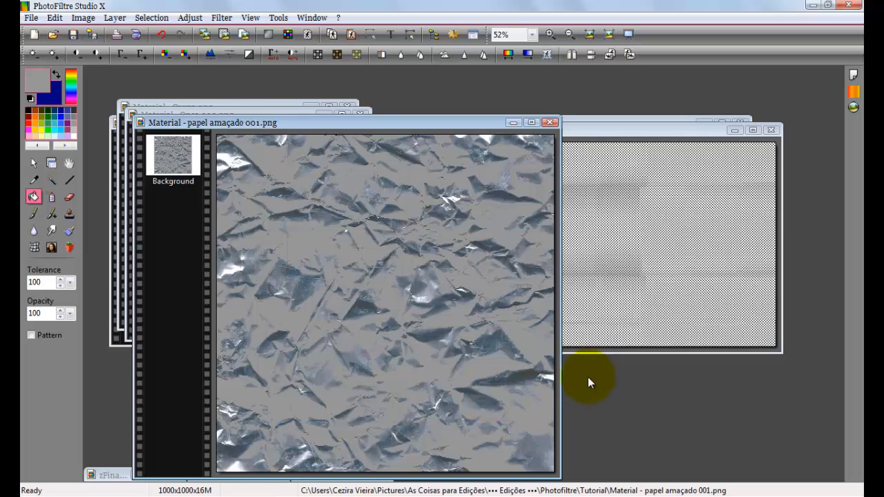
key(ctrl+z)
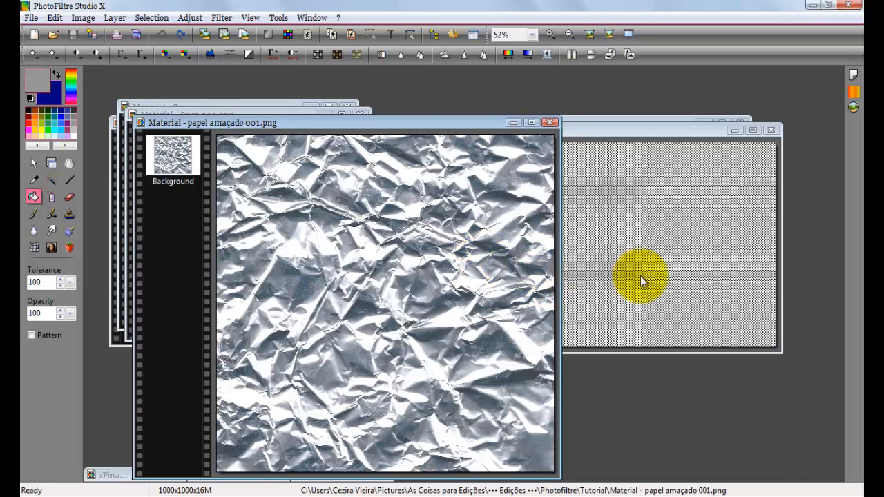
click(418, 128)
click(651, 122)
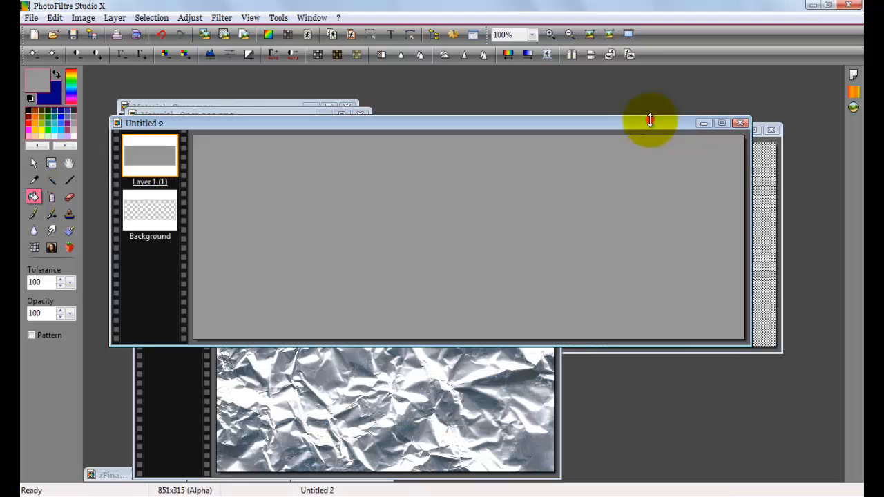
key(ctrl+v)
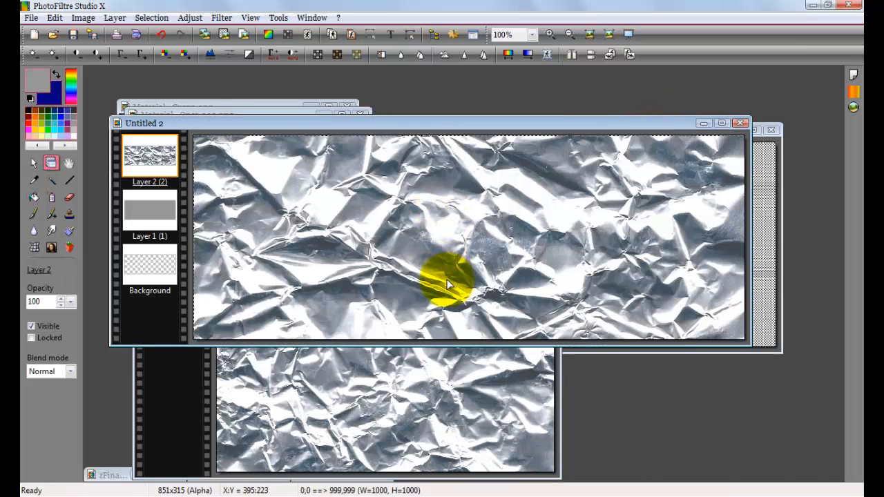
drag(445, 276, 424, 146)
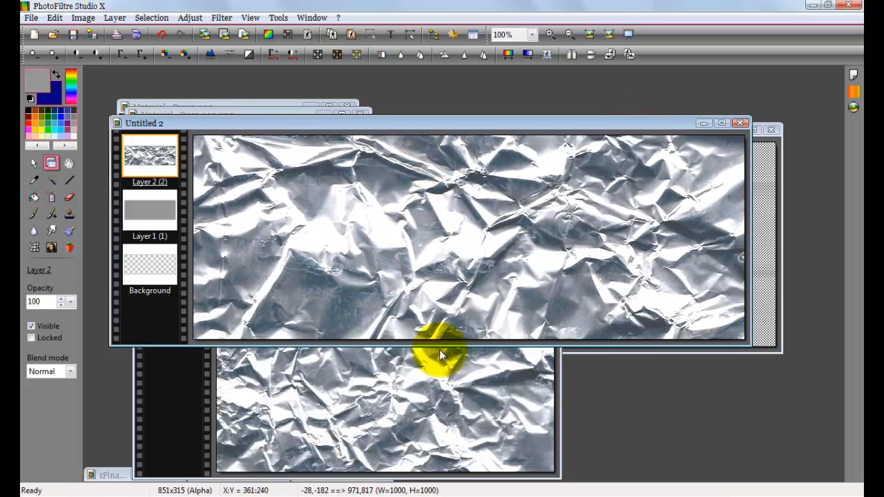
- Close the crumpled paper source image and shift its pasted layer slightly farther up and left over the canvas
click(461, 368)
click(555, 123)
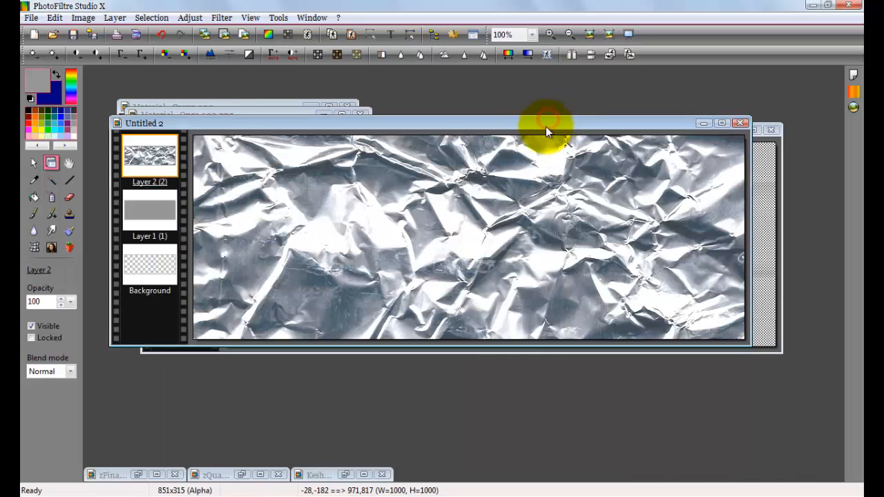
drag(546, 126, 572, 283)
drag(528, 344, 513, 324)
- Darken the crumpled paper layer with two gamma reductions and set its opacity to 80%
click(129, 56)
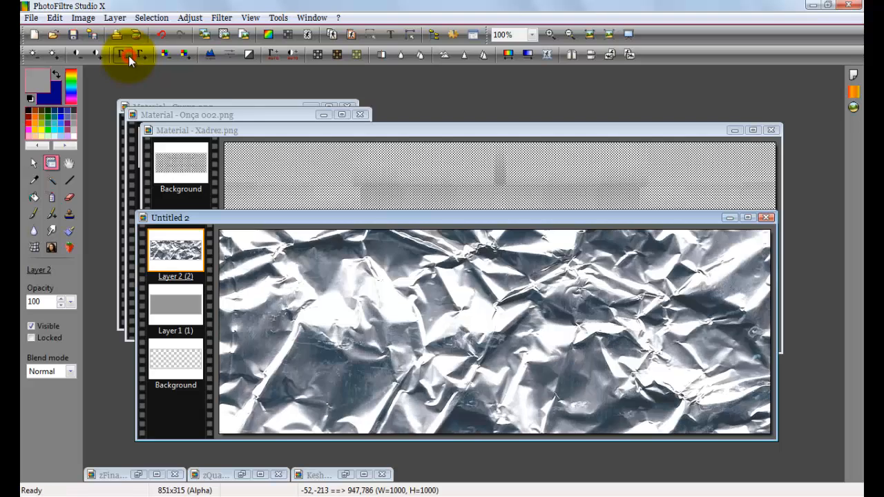
click(126, 55)
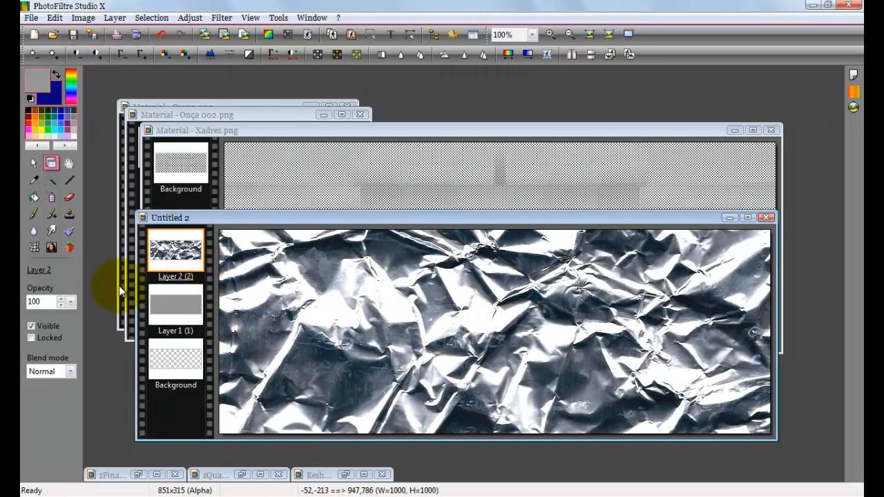
click(70, 301)
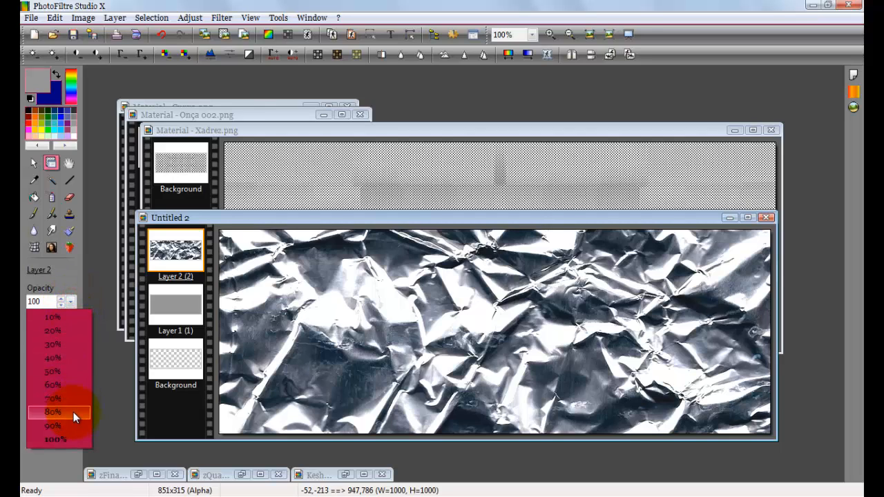
click(73, 411)
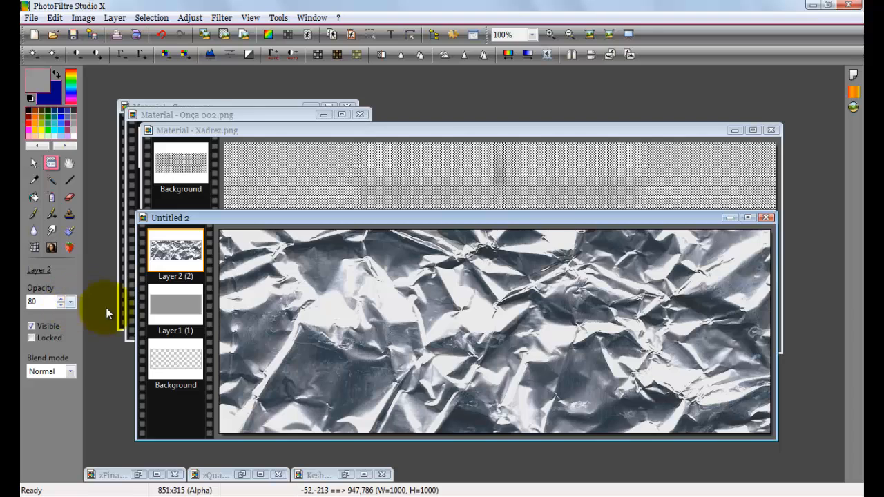
- Copy the Material - Xadrez.png pattern into Untitled 2 as a new layer above the crumpled paper and close its source image
click(270, 131)
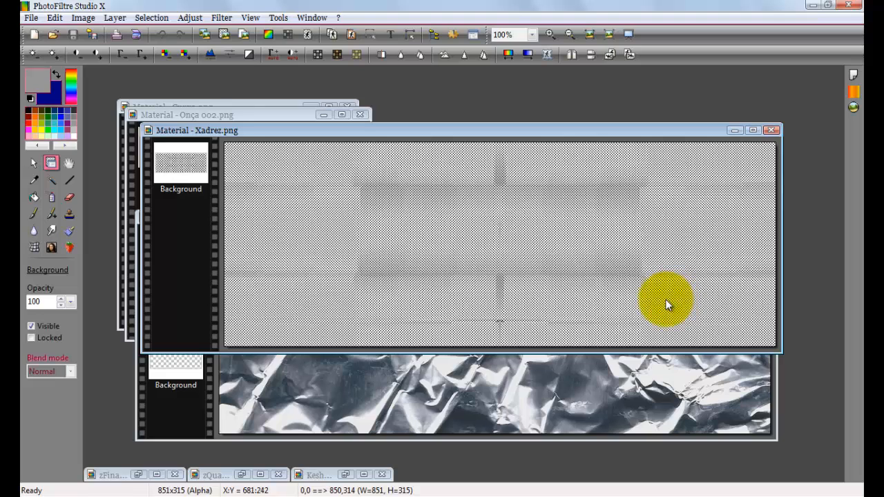
click(191, 417)
key(ctrl+v)
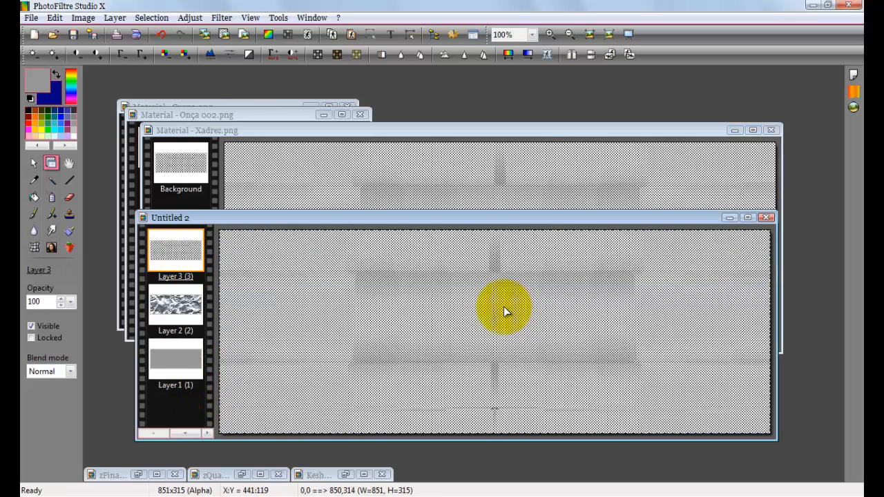
click(772, 130)
drag(538, 219, 539, 182)
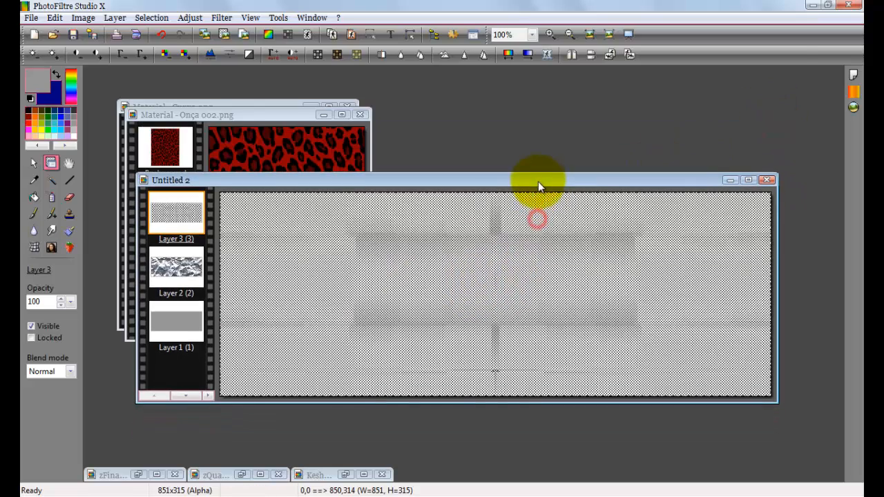
- Minimize Material - Onça 002.png and add the black shape from Material - Curva.png as a new layer along the canvas's left edge
click(323, 114)
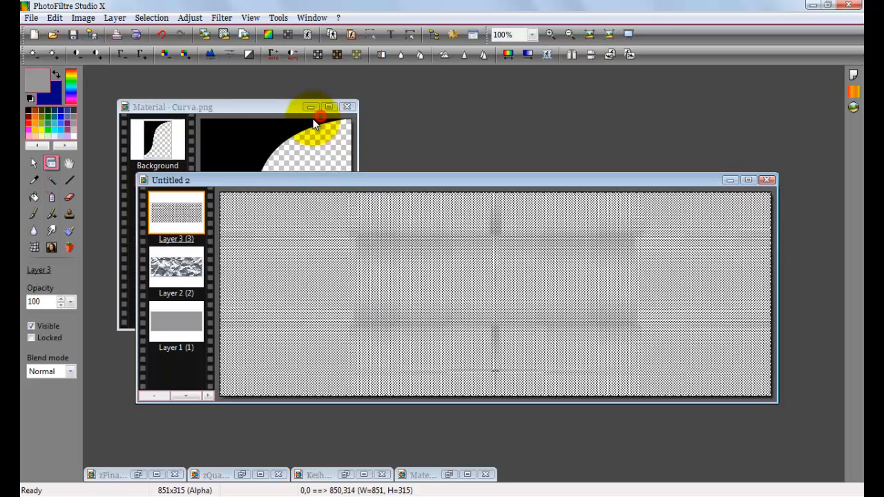
click(252, 106)
drag(250, 121, 479, 188)
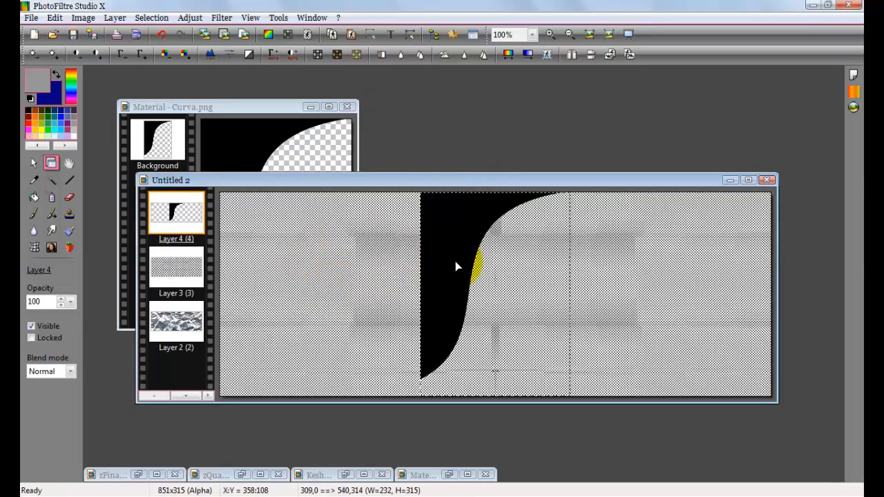
drag(456, 265, 267, 265)
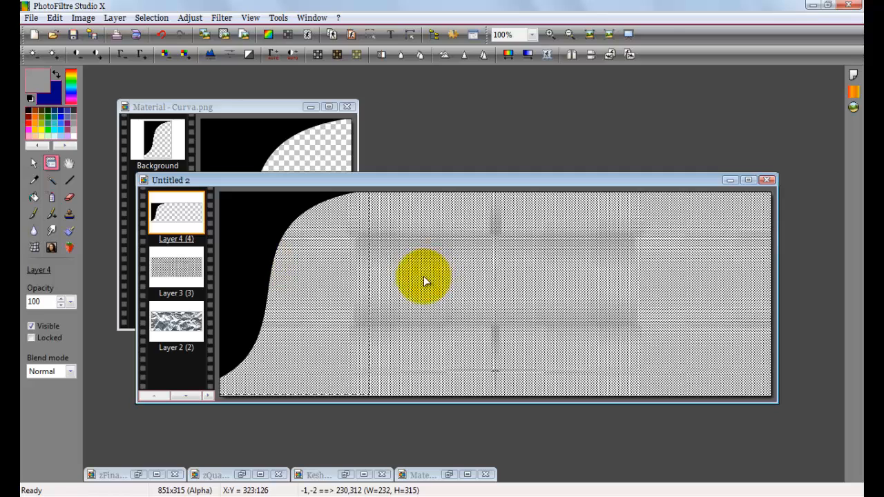
- Paste a second copy of the black curve as a new layer and flip it both horizontally and vertically
key(ctrl+v)
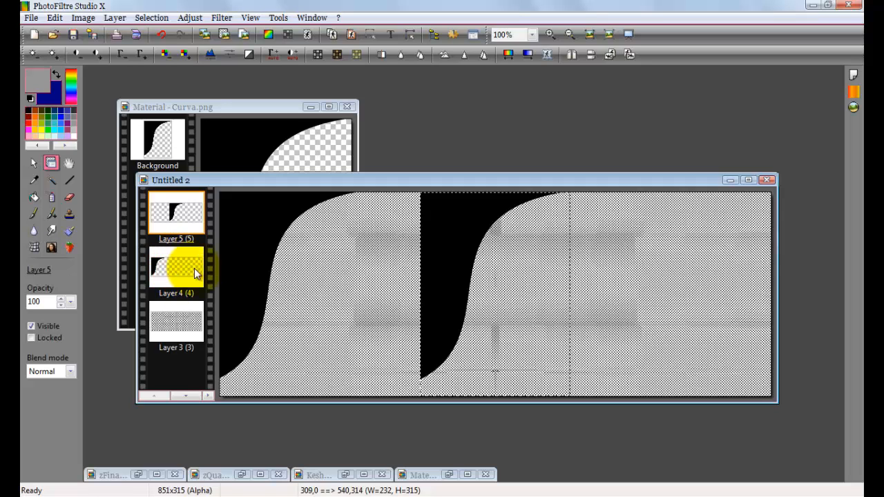
click(573, 55)
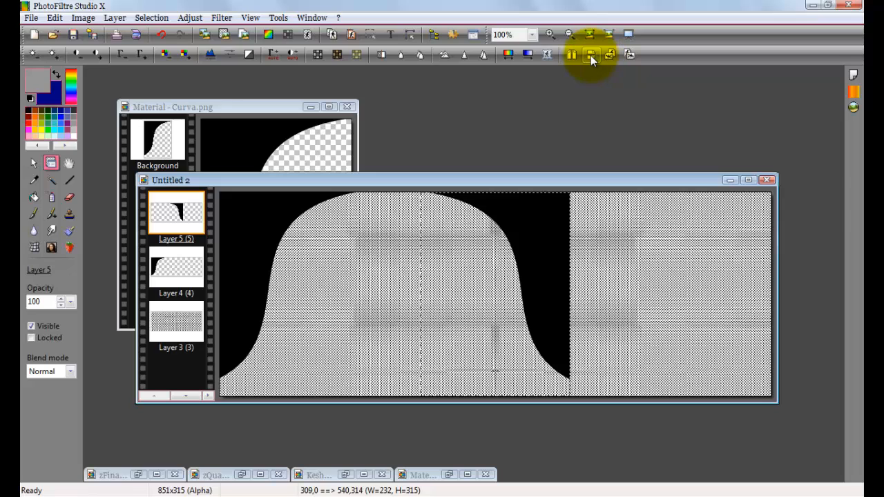
click(591, 56)
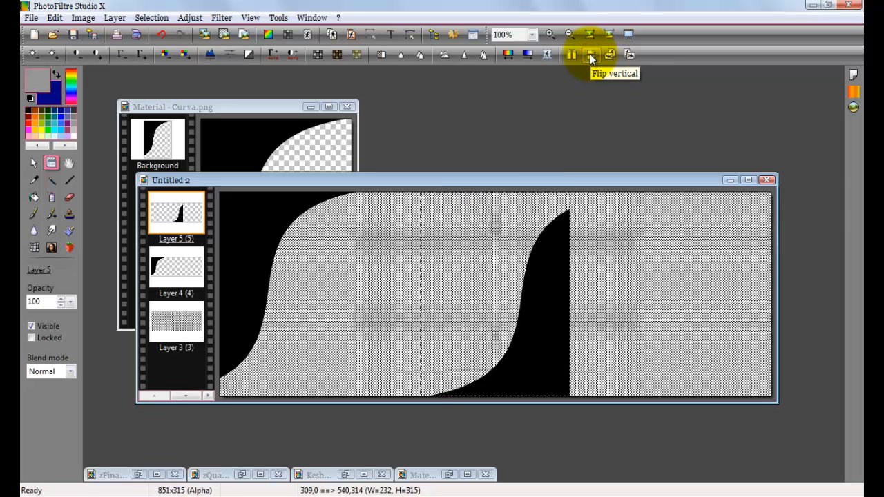
- Place the flipped curve flush against the canvas's right edge and close Material - Curva.png
drag(548, 341, 840, 326)
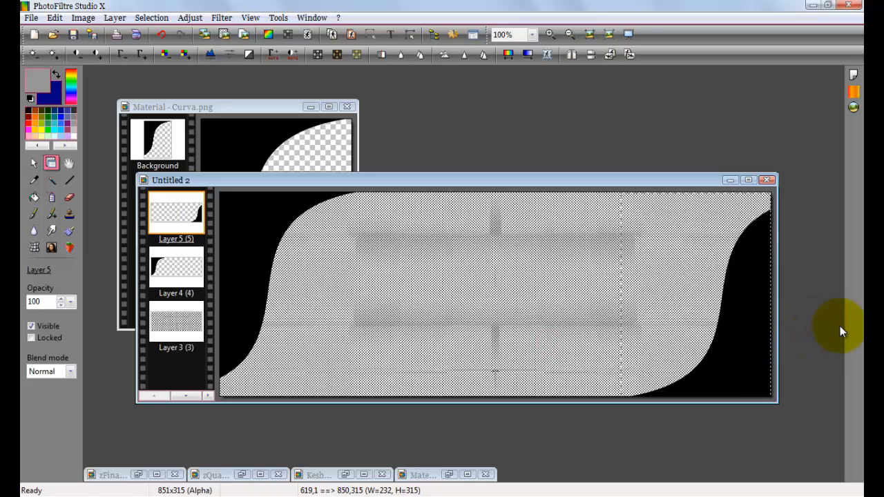
key(Up)
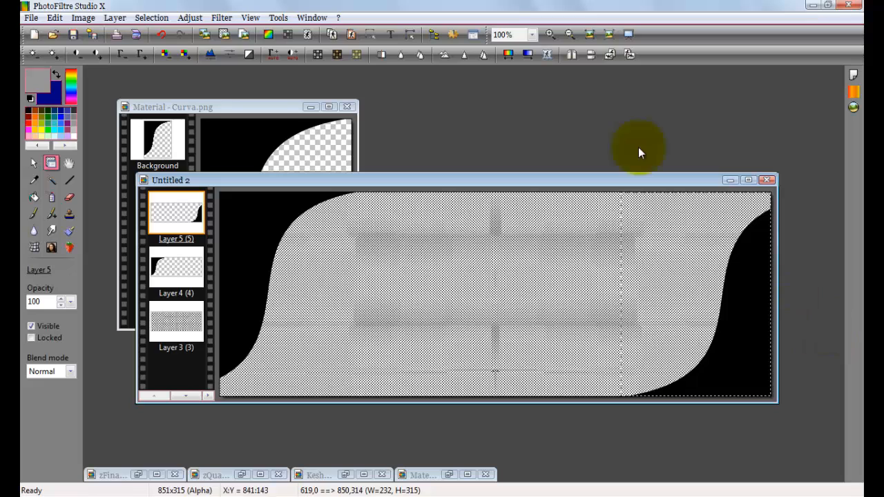
click(347, 106)
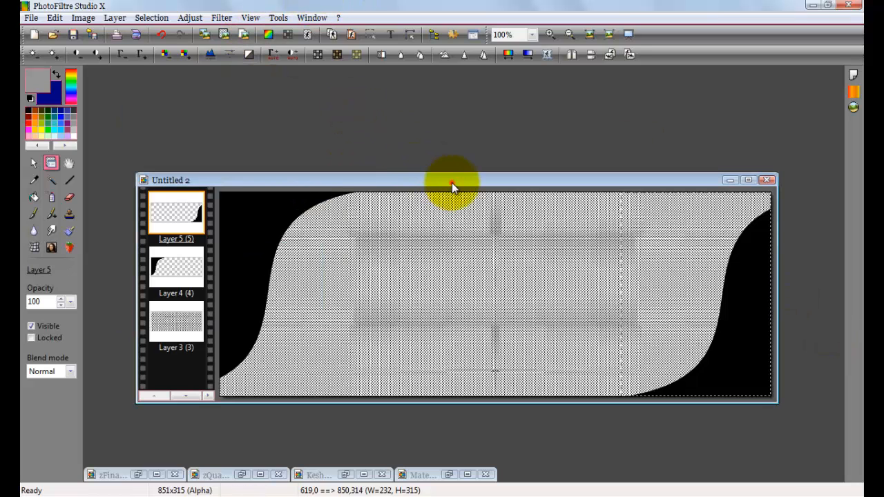
drag(452, 183, 449, 129)
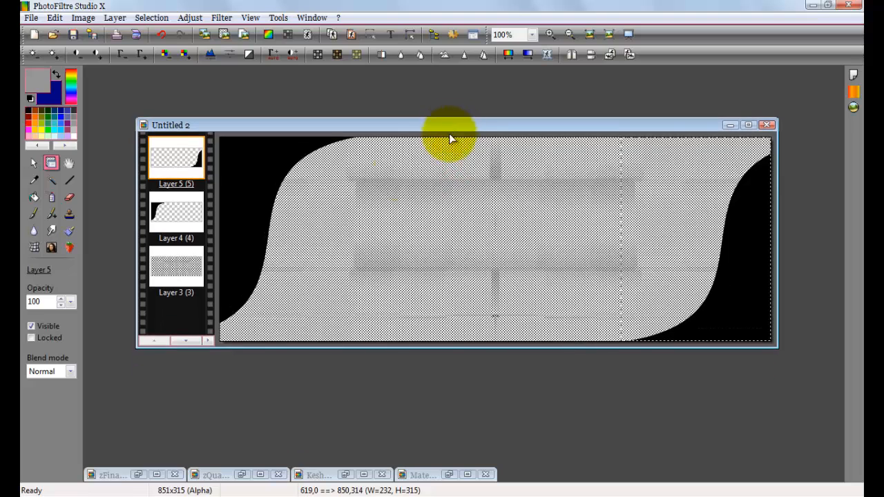
- Copy the solid gray Layer 1 into a new layer placed above the crumpled paper layer
click(188, 343)
click(188, 343)
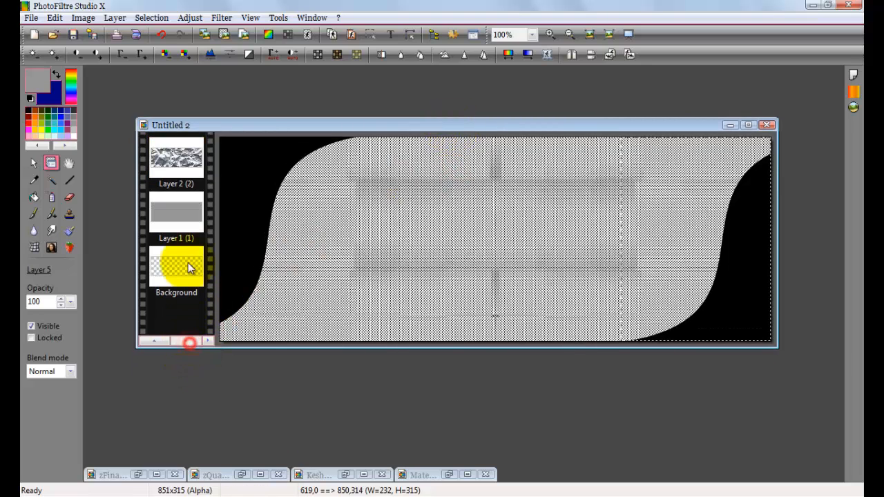
click(181, 220)
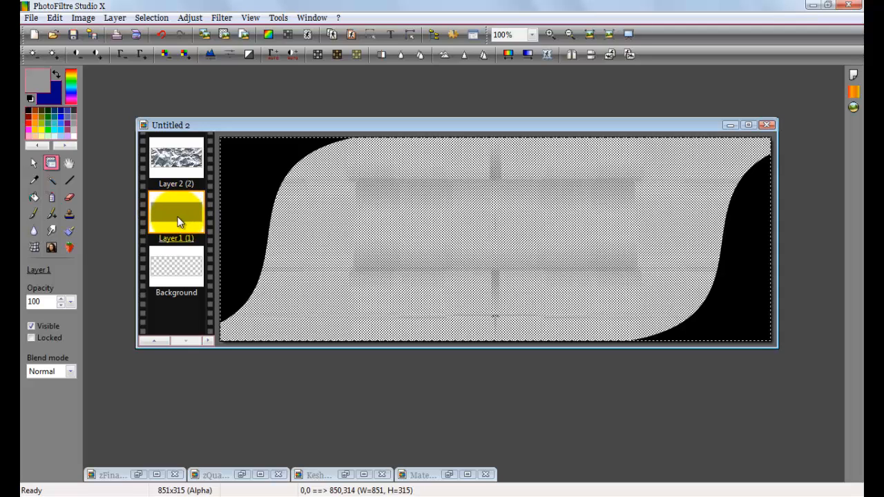
key(ctrl+v)
drag(177, 219, 175, 160)
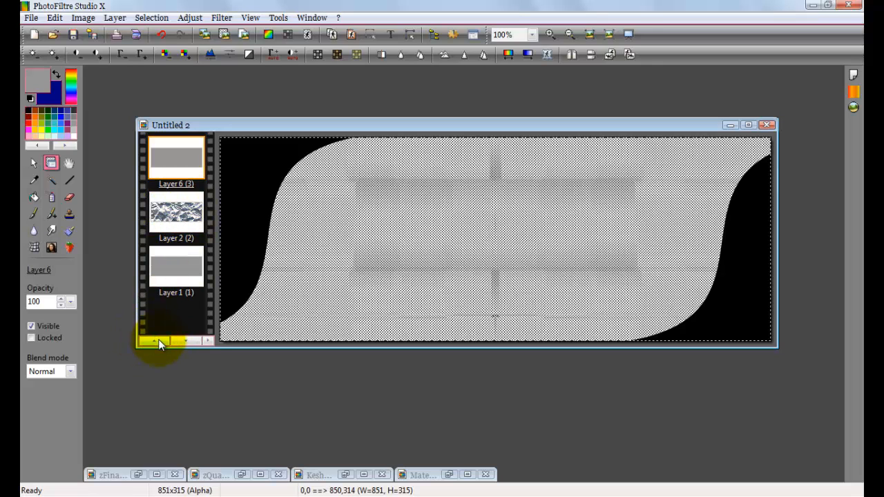
- Move the gray copy to the top of the layer stack, above both curve layers
click(158, 339)
click(158, 340)
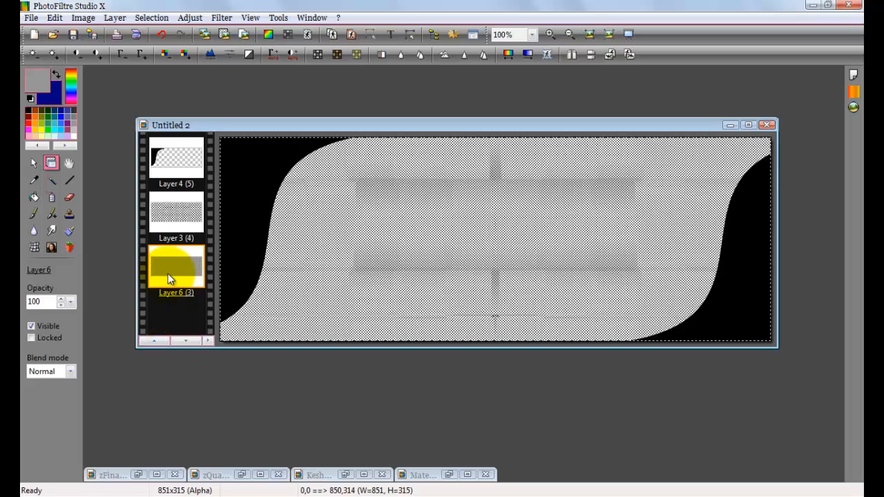
click(184, 268)
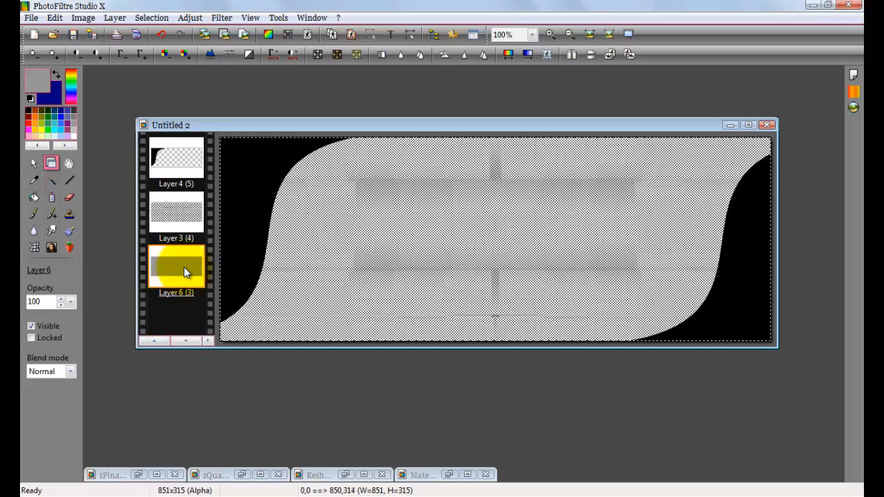
drag(184, 272, 175, 159)
click(154, 342)
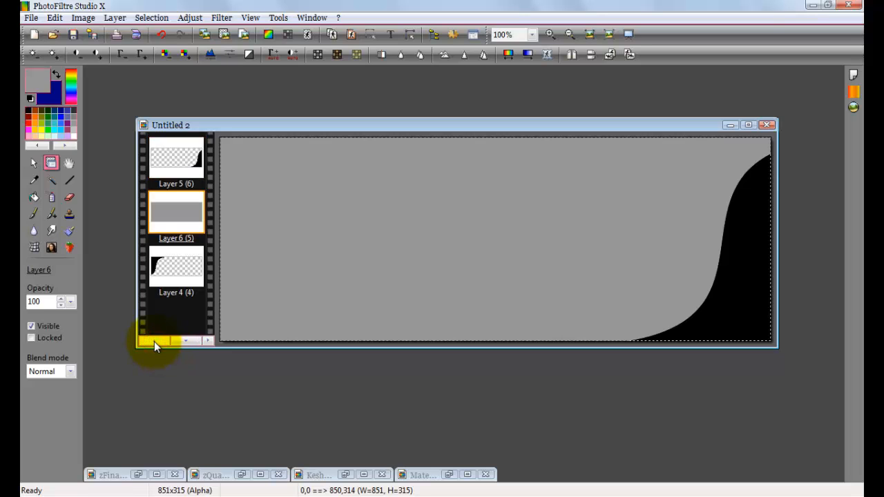
drag(187, 216, 188, 162)
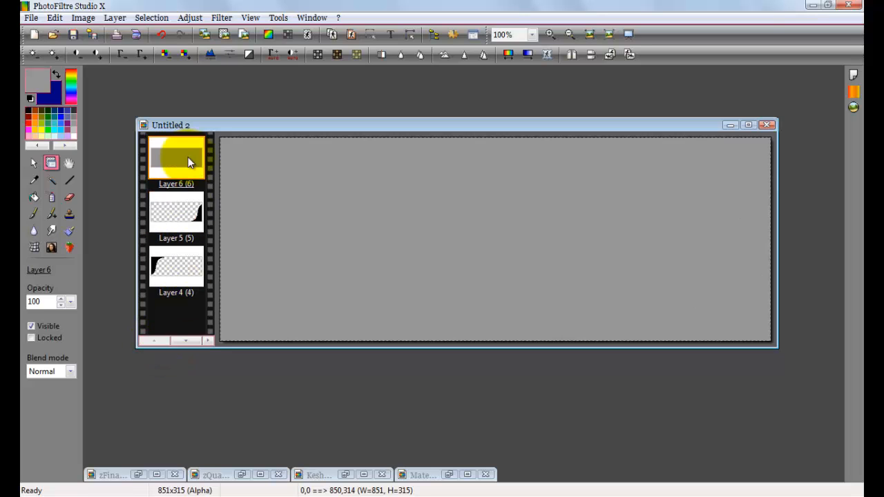
- Draw a rectangular selection covering the whole canvas on the top gray layer
click(32, 163)
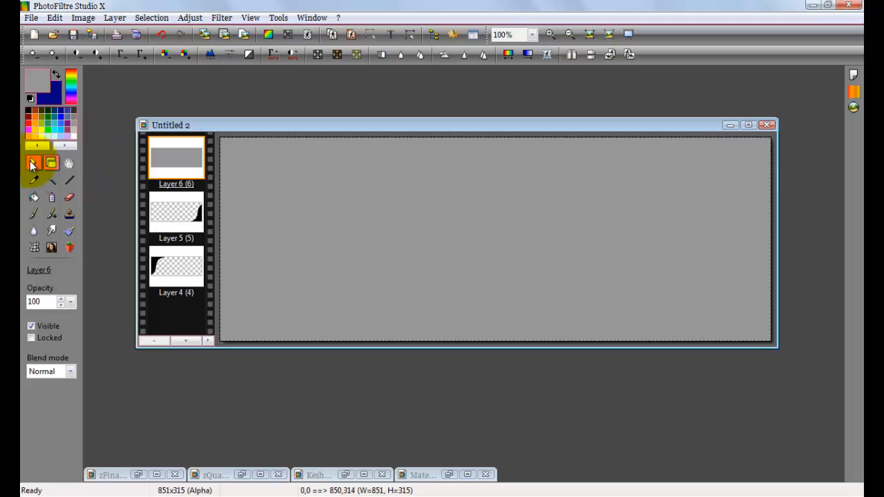
click(33, 163)
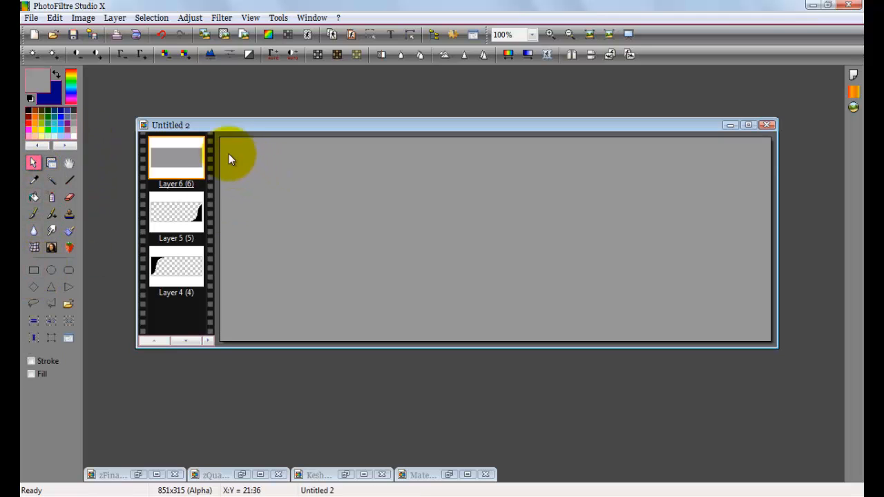
drag(220, 138, 874, 385)
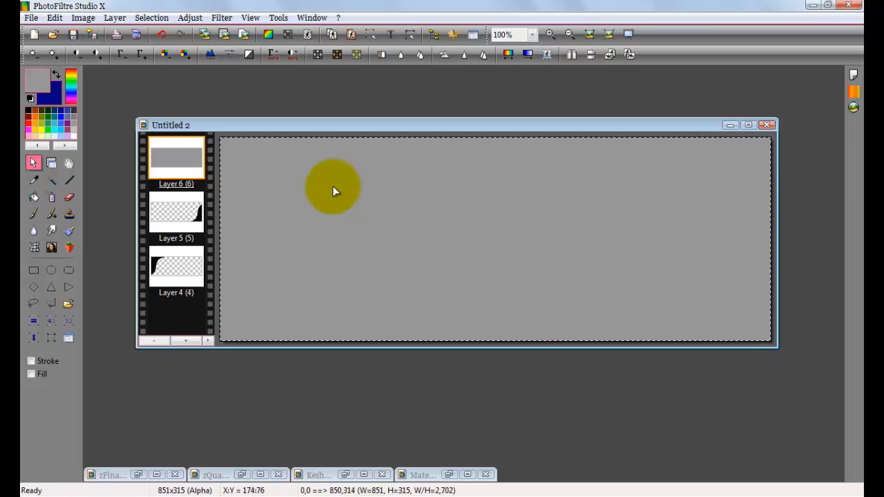
- Center the selection automatically and set its size to 830 × 300 pixels with the aspect ratio unlocked
right_click(333, 187)
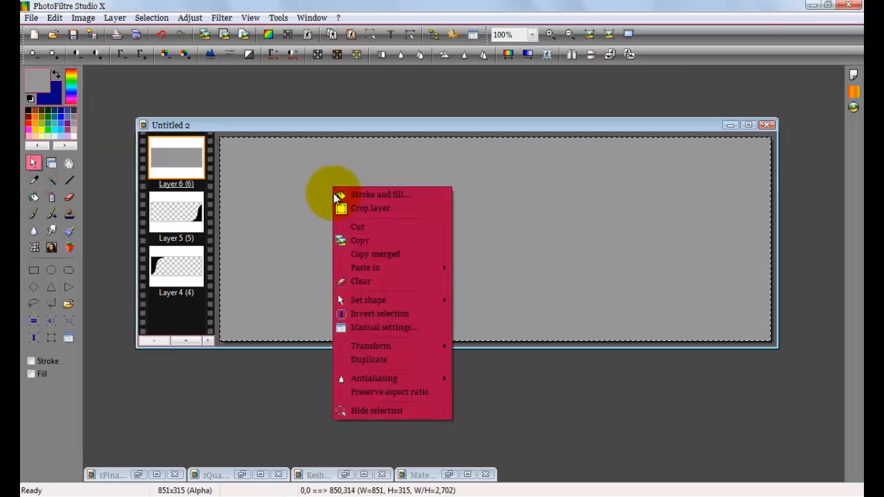
click(407, 326)
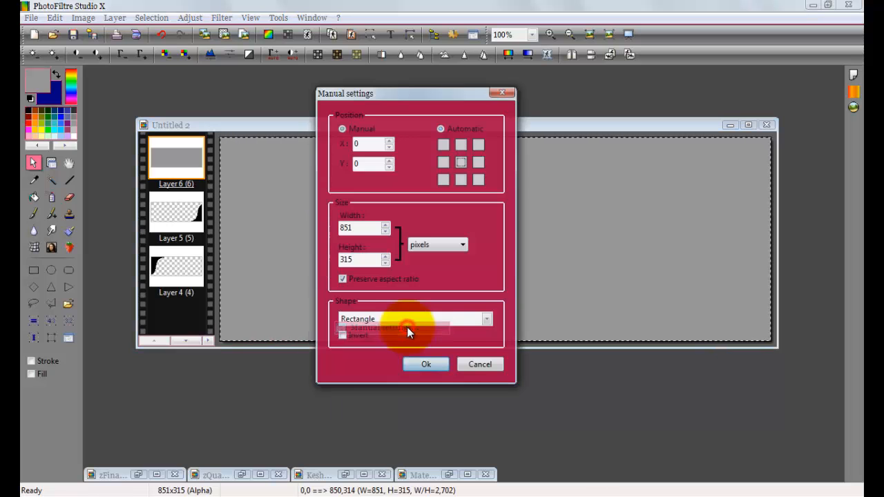
click(441, 128)
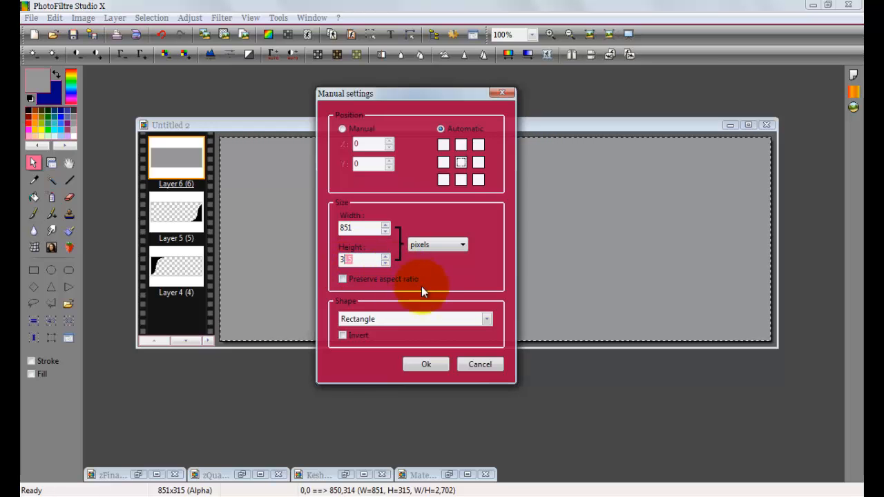
text(00)
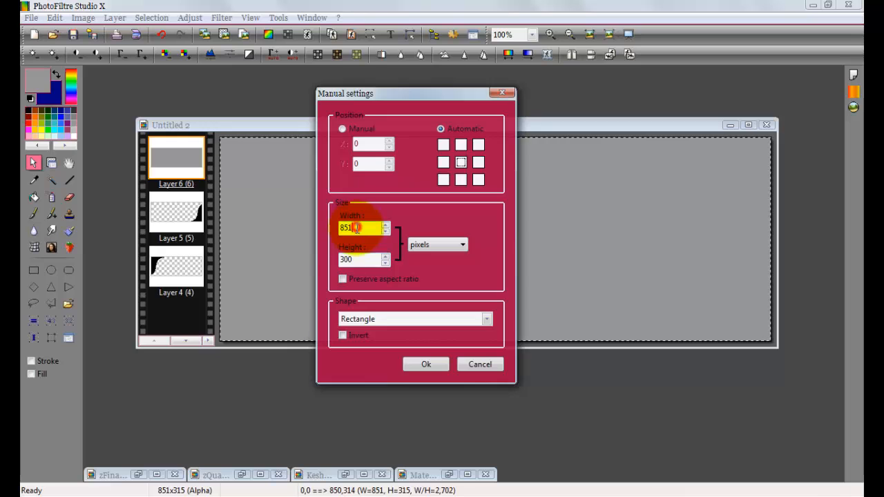
drag(357, 228, 347, 235)
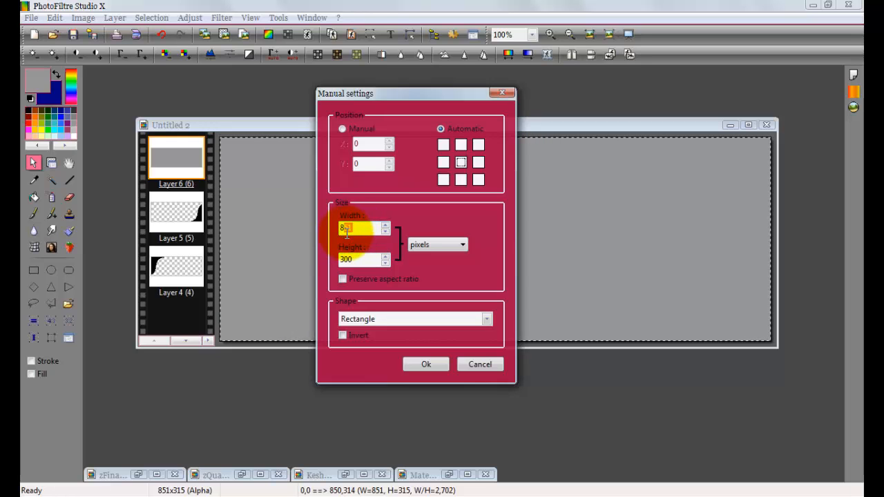
text(30)
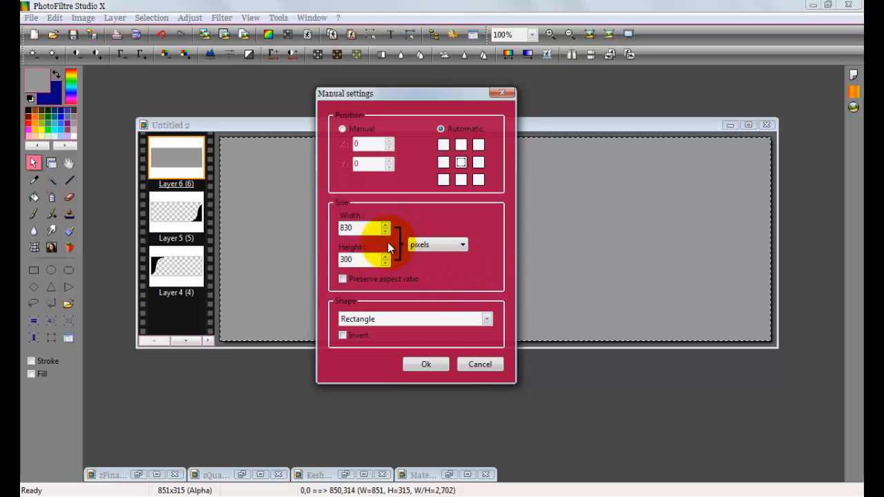
drag(365, 228, 330, 234)
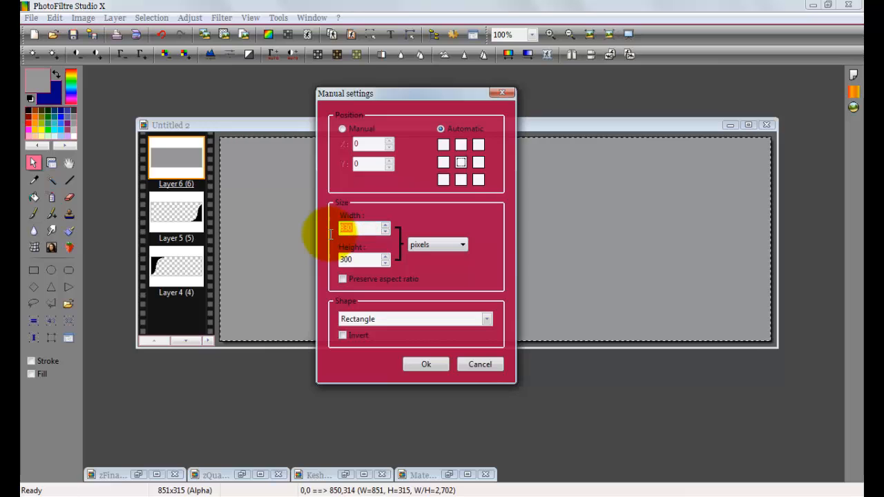
drag(358, 259, 325, 269)
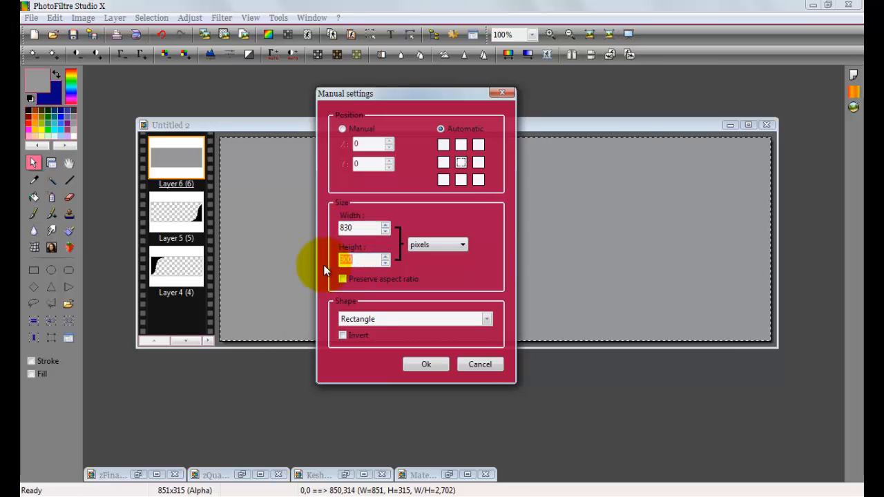
click(431, 365)
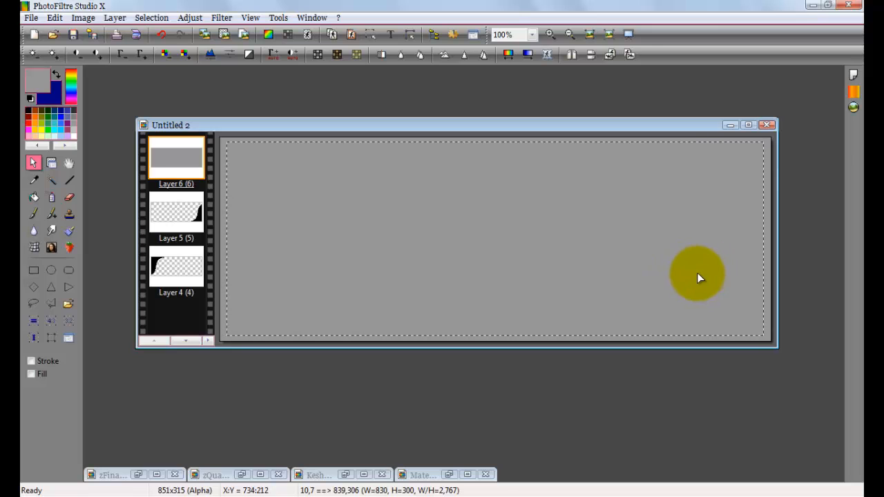
- Stroke the selection with a black line 2 pixels wide, without fill, and remove the selection
key(shift)
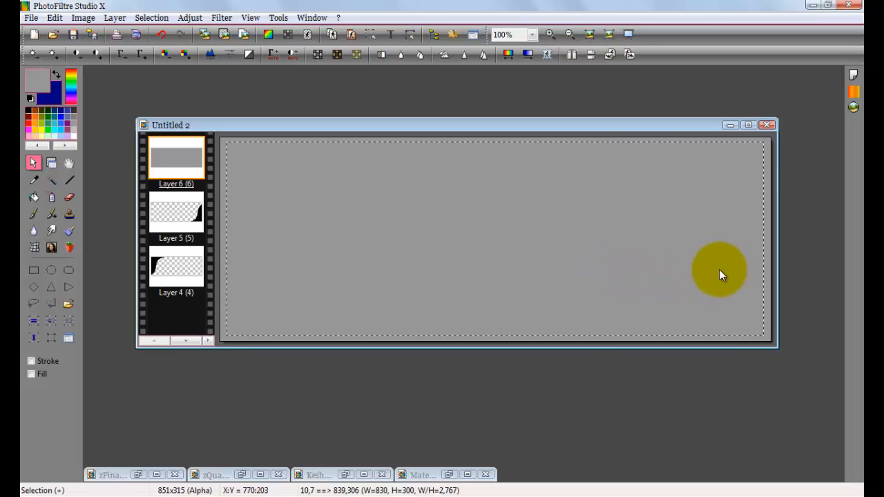
double_click(719, 276)
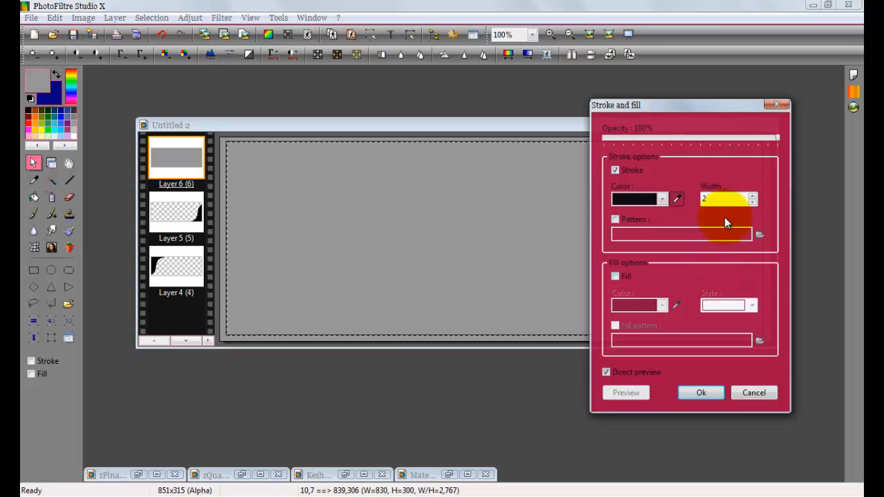
click(719, 199)
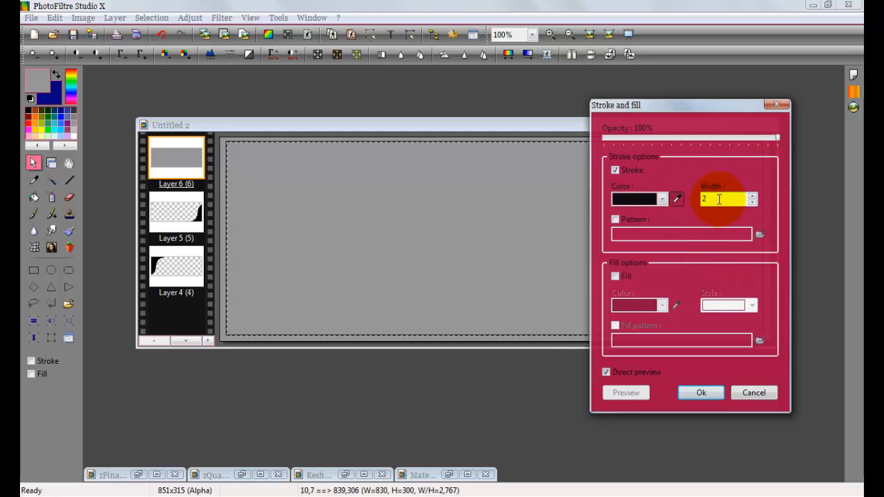
drag(719, 199, 696, 199)
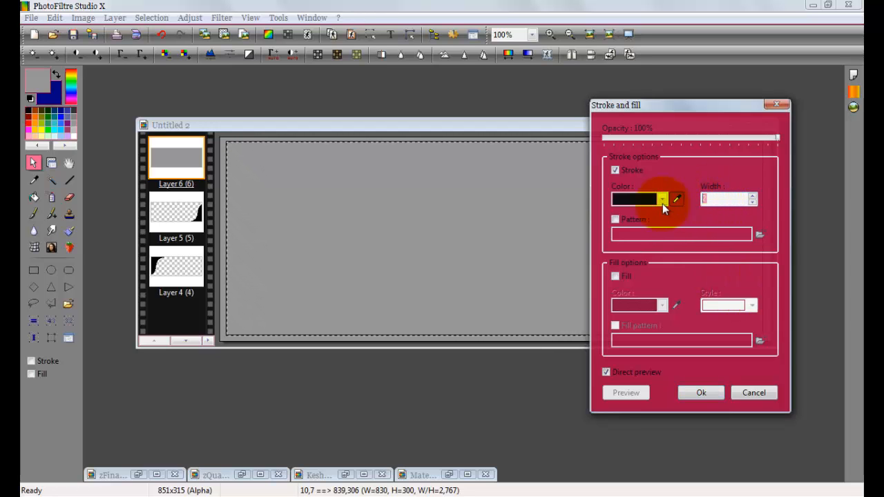
click(701, 392)
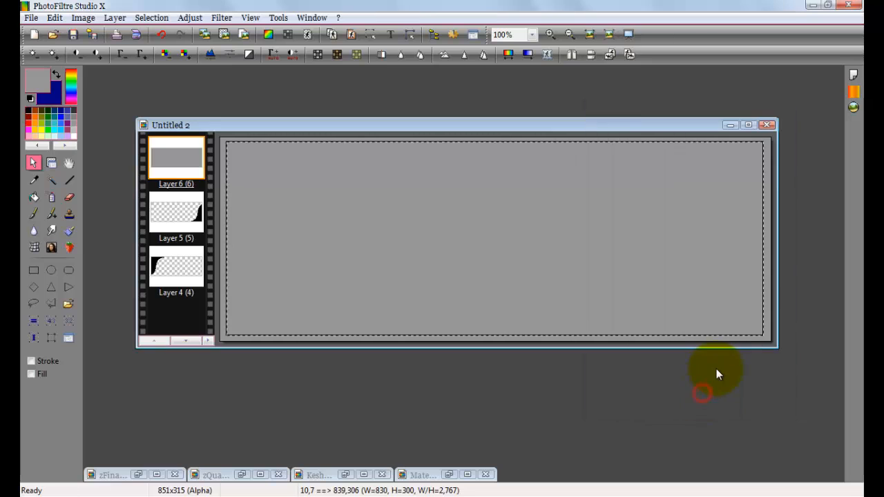
key(Escape)
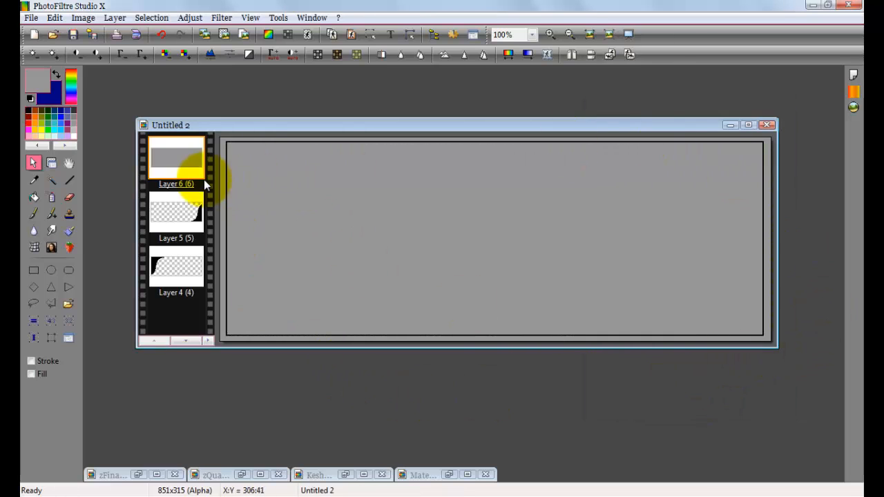
- Make the gray color of the top layer transparent with tolerance 88 and opacity 0%, leaving only the black frame line
click(306, 34)
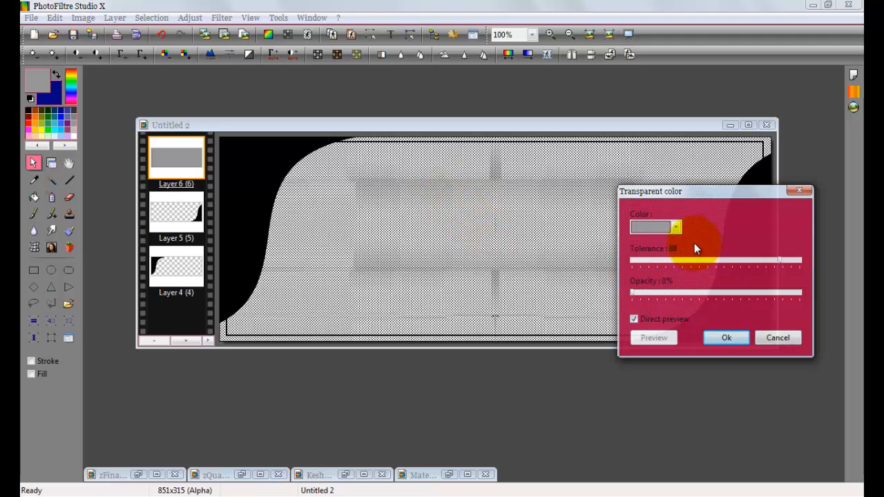
click(679, 228)
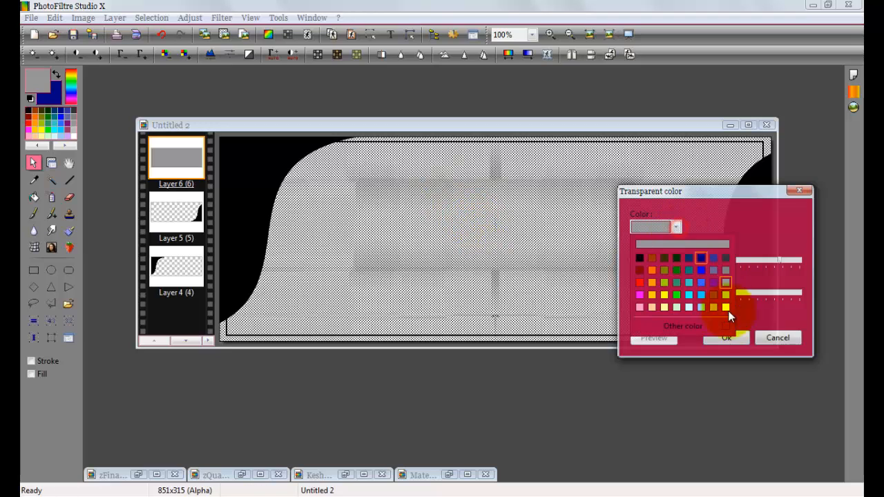
click(724, 310)
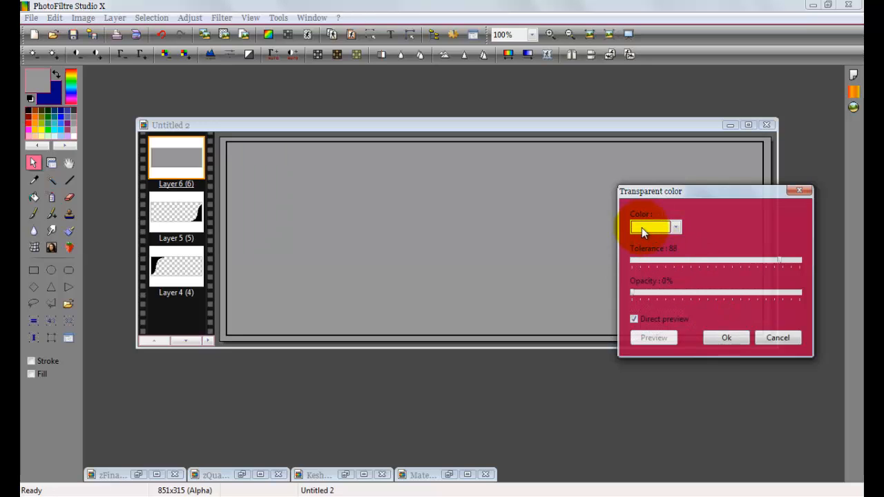
click(395, 201)
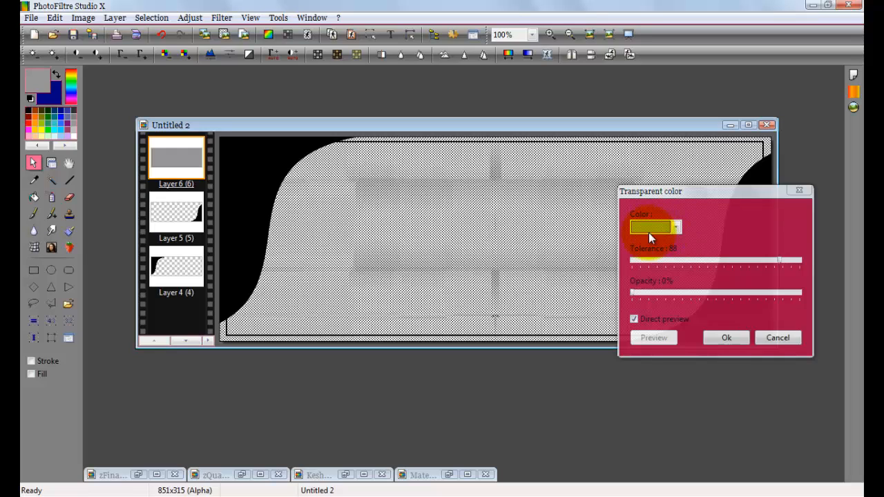
click(727, 337)
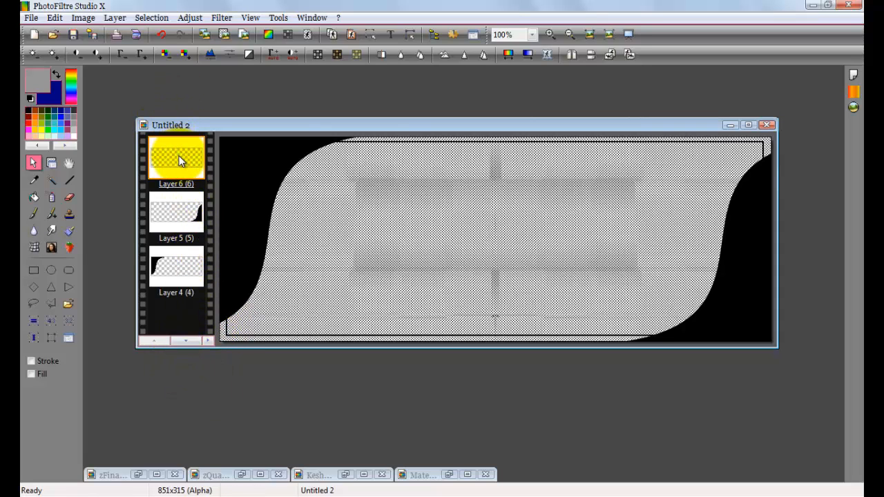
- Move the frame layer below both curve layers and merge the two curve layers into one
drag(179, 161, 172, 294)
click(161, 215)
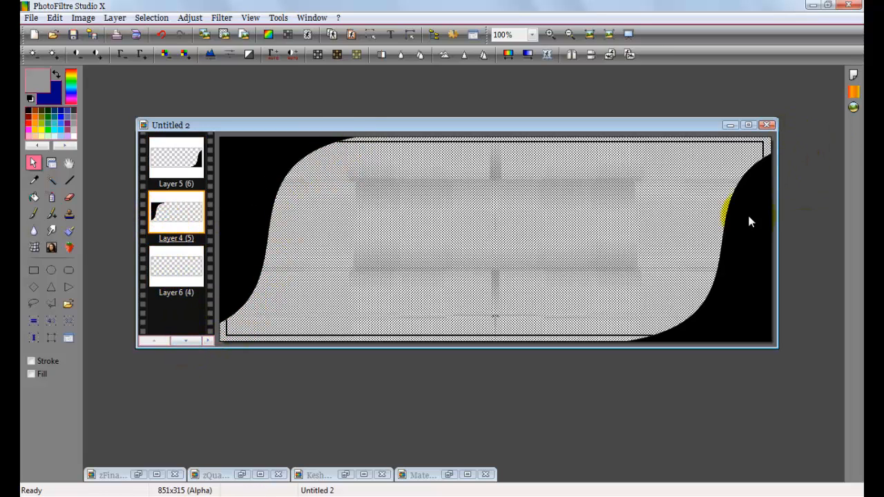
click(186, 162)
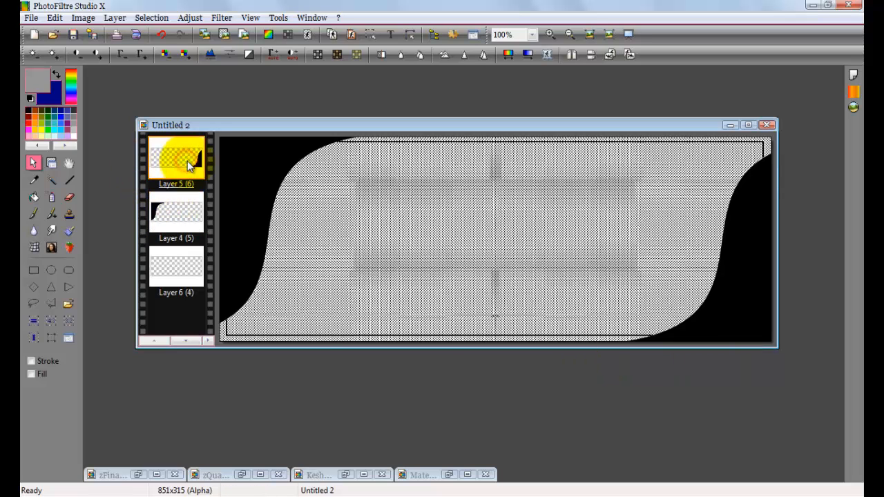
right_click(188, 165)
click(267, 351)
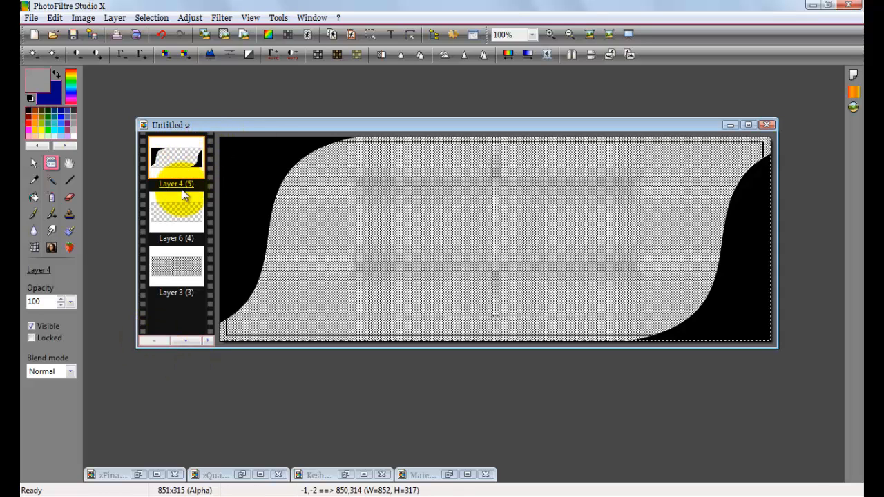
- Set the checkered layer's blend mode to Maximum and its opacity to 80%
click(172, 208)
click(185, 340)
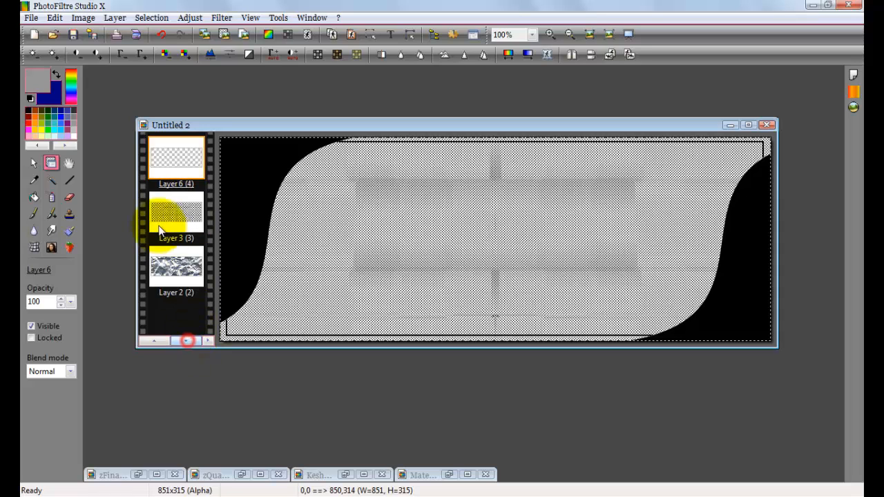
click(163, 219)
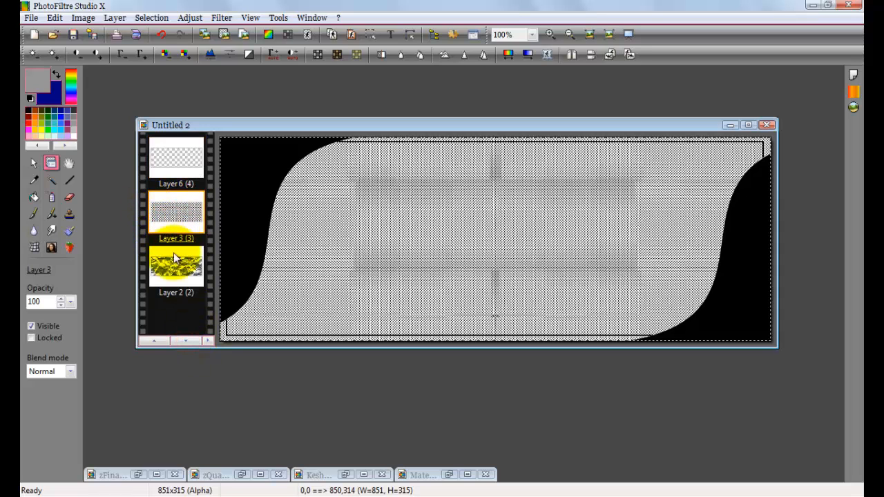
click(191, 336)
click(176, 221)
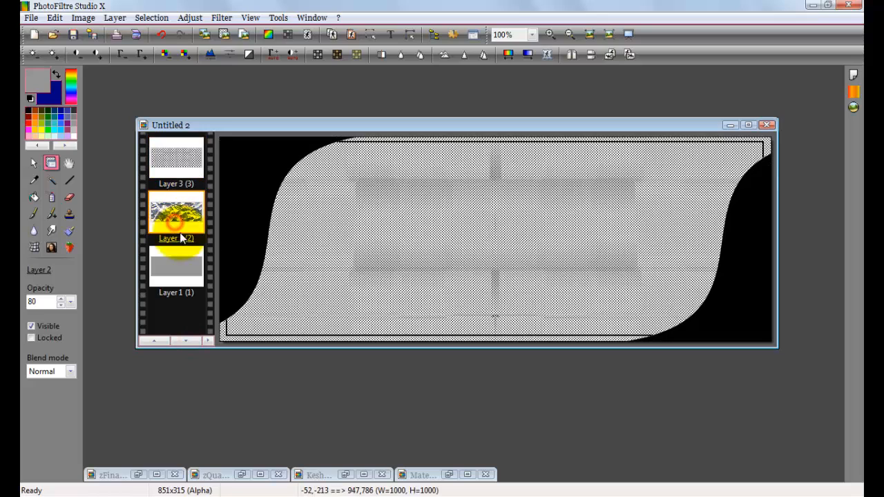
click(178, 289)
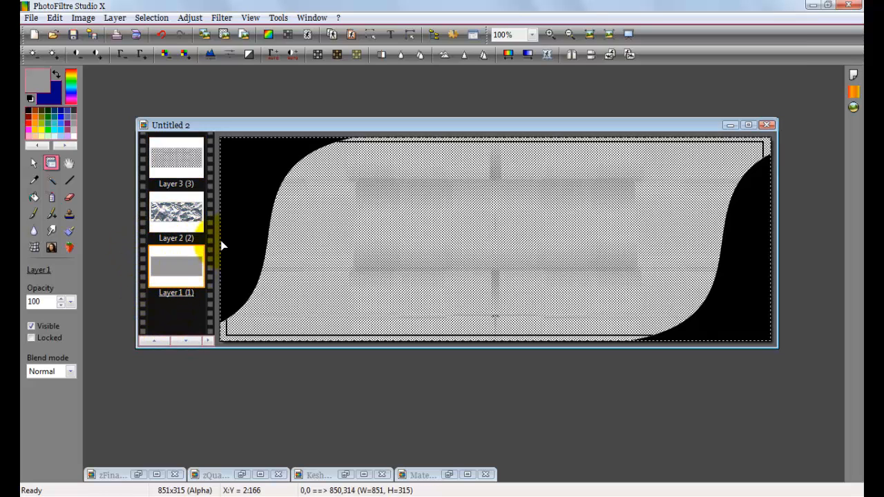
click(189, 168)
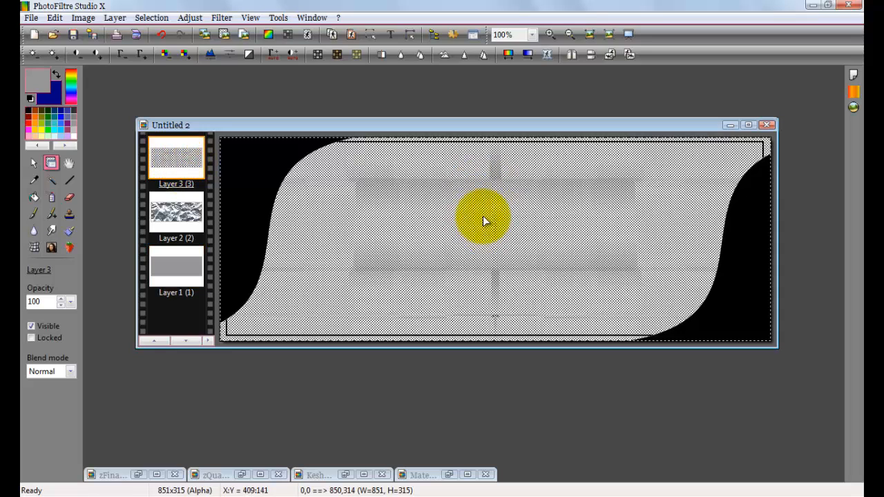
click(74, 374)
click(81, 260)
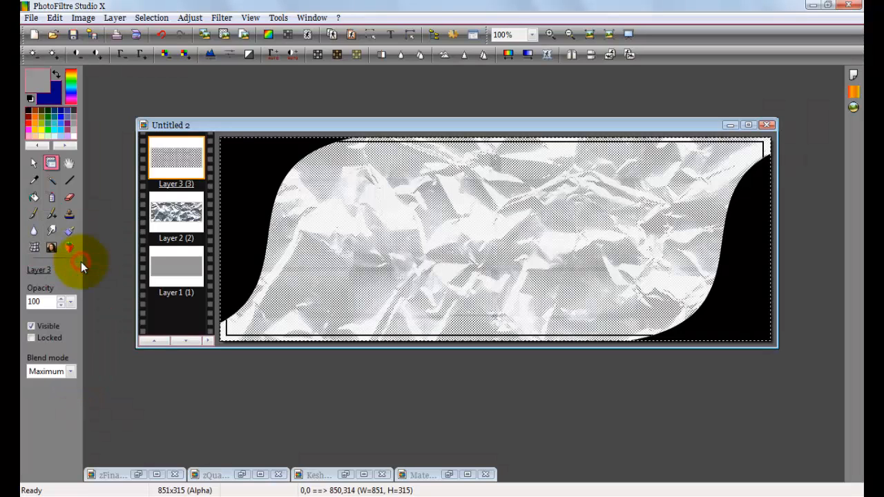
click(71, 302)
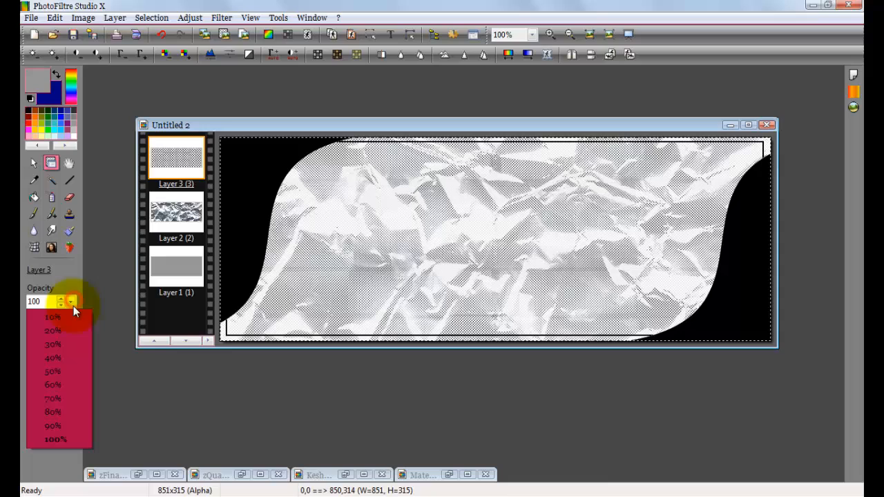
click(75, 412)
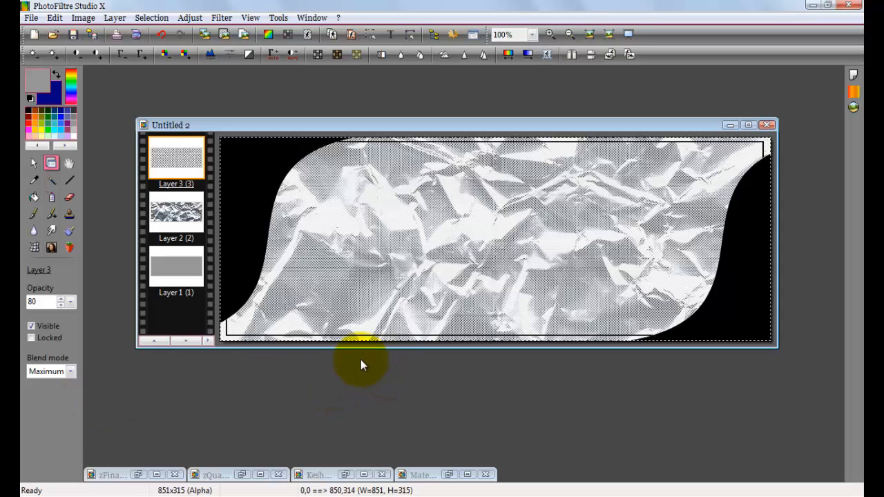
- Select the black curves on the merged curve layer with the Magic wand, using tolerance 8 and the Color option
click(155, 340)
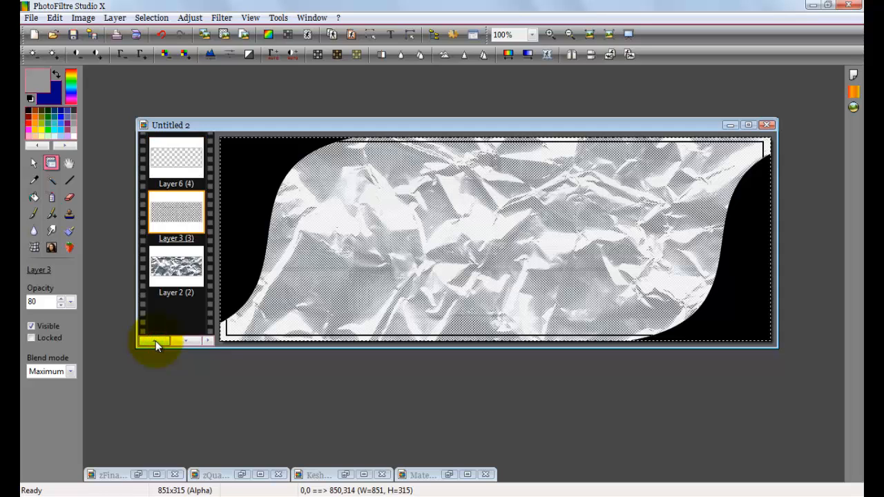
click(156, 341)
click(180, 163)
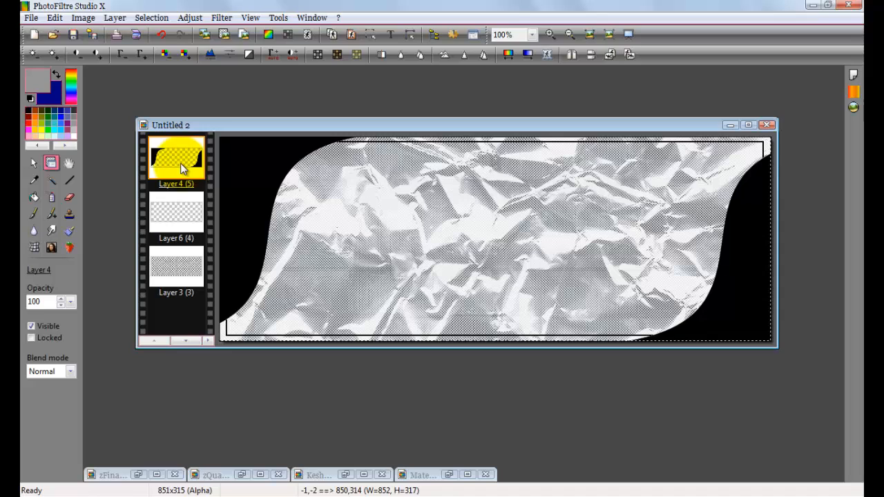
click(49, 181)
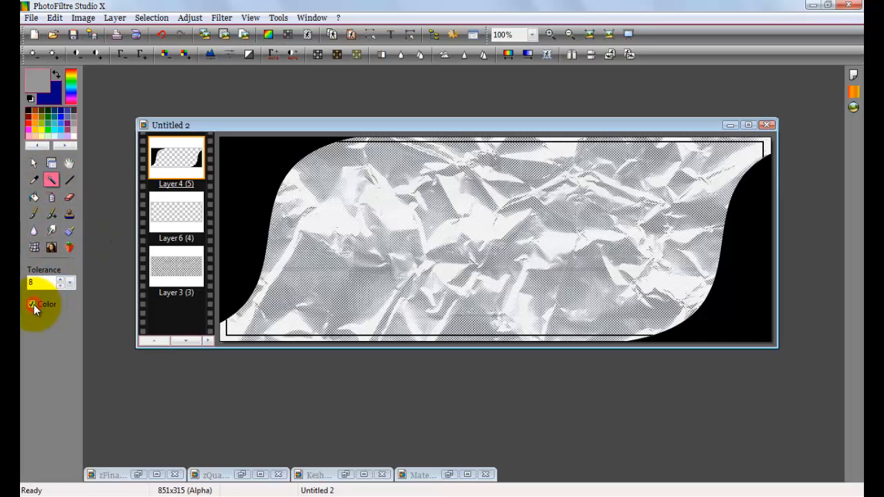
click(235, 171)
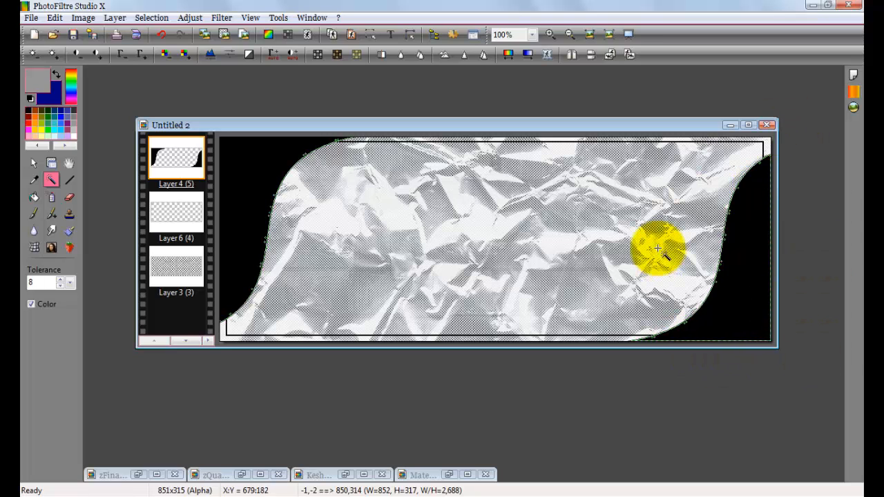
- Clear the parts of the frame layer that lie within the curve selection
click(173, 216)
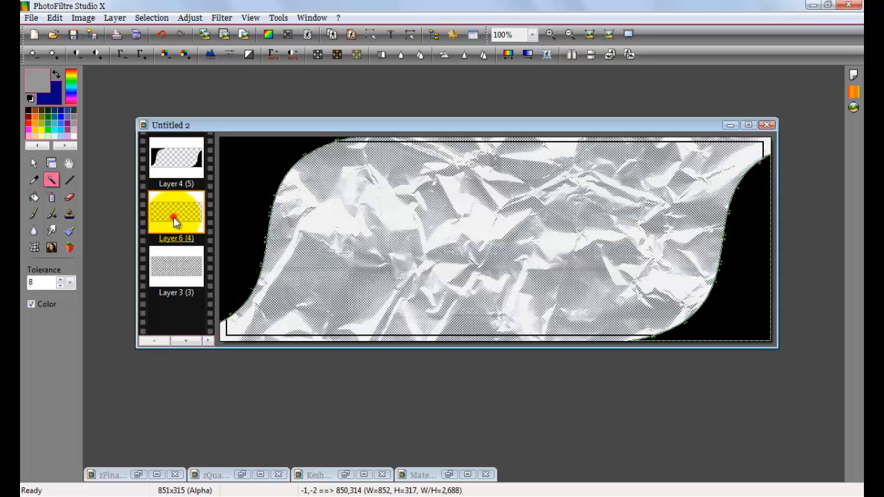
right_click(407, 201)
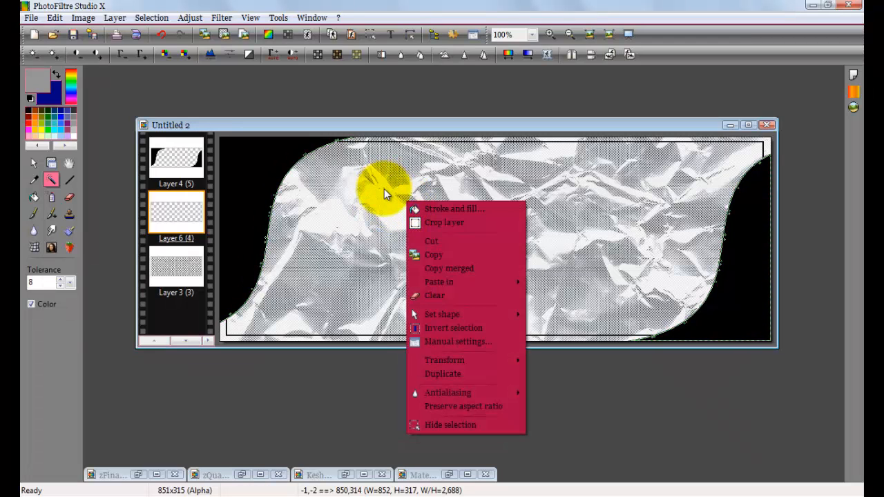
click(454, 298)
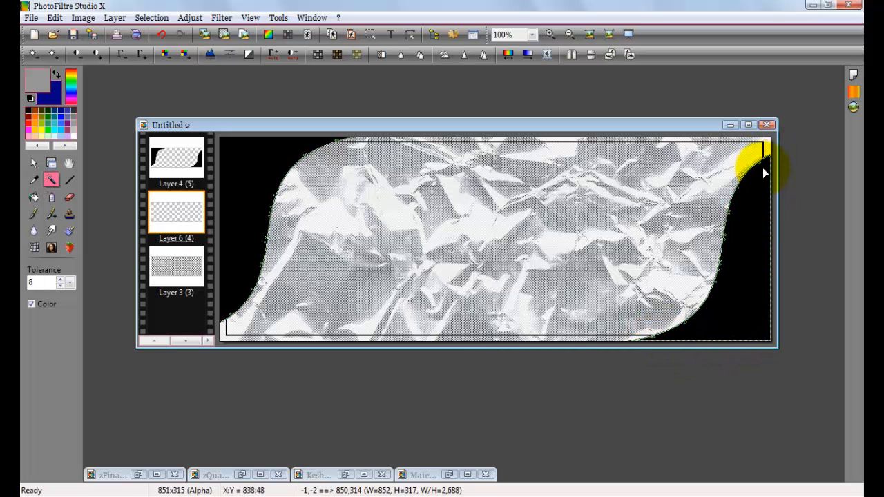
- Invert the selection on the checkered layer and crop that layer to the area between the curves
click(193, 280)
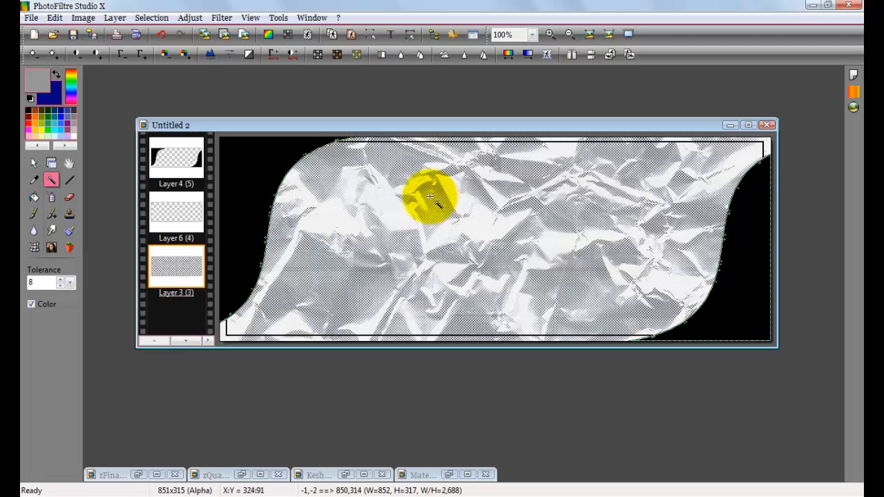
right_click(469, 199)
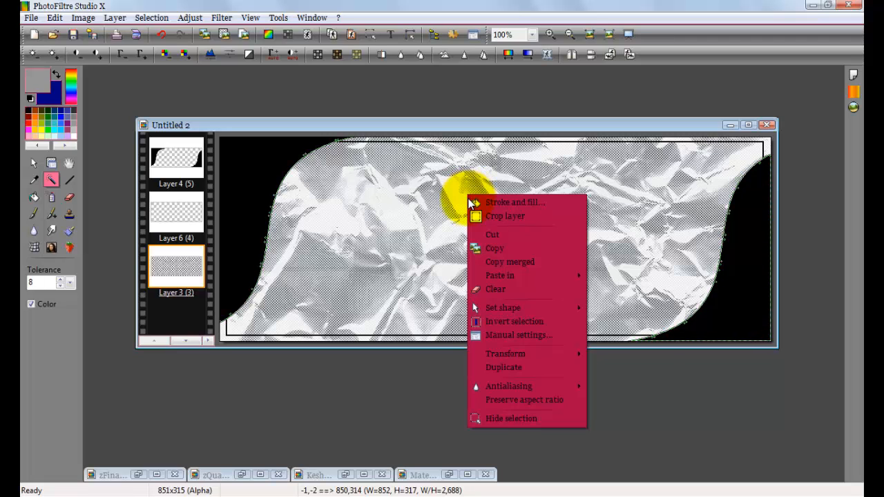
click(548, 323)
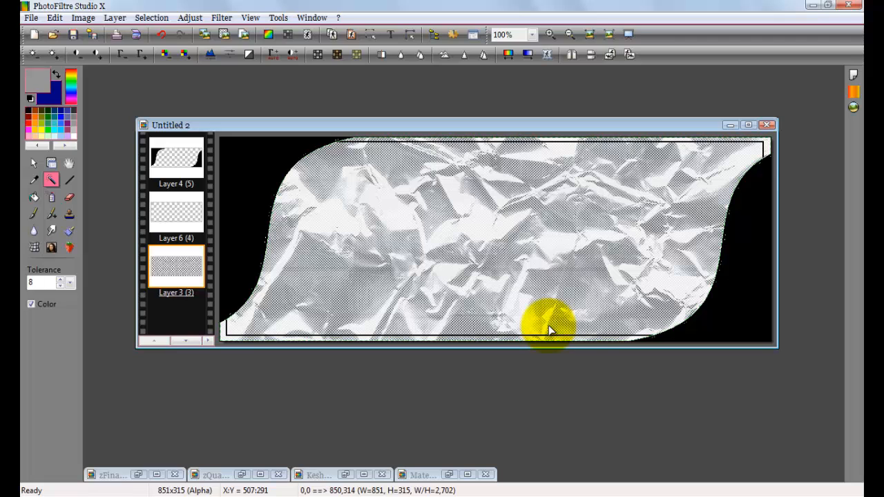
right_click(415, 199)
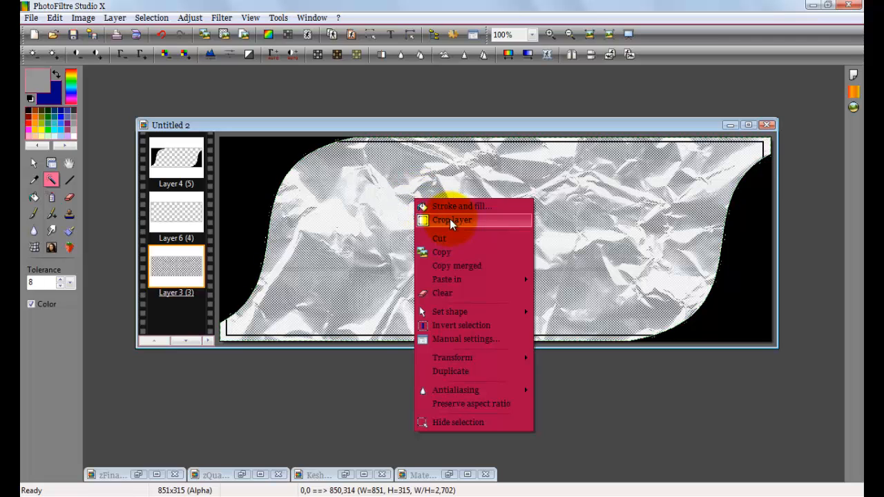
click(488, 222)
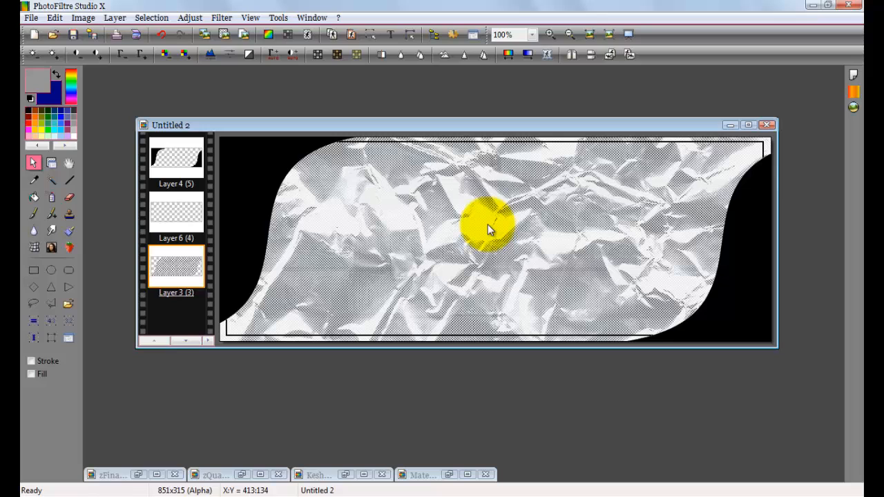
- Hide the merged curve layer to inspect the trimmed frame and checkered layers beneath, and show it again
click(185, 342)
click(185, 343)
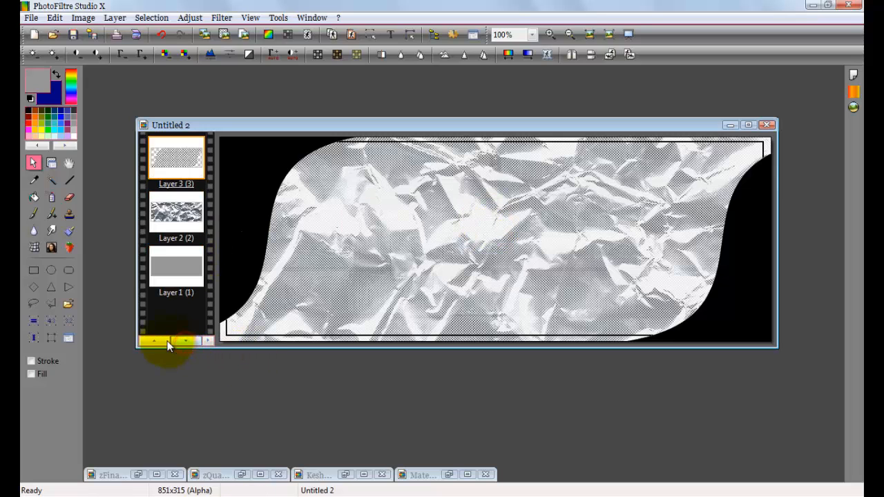
click(162, 339)
click(161, 339)
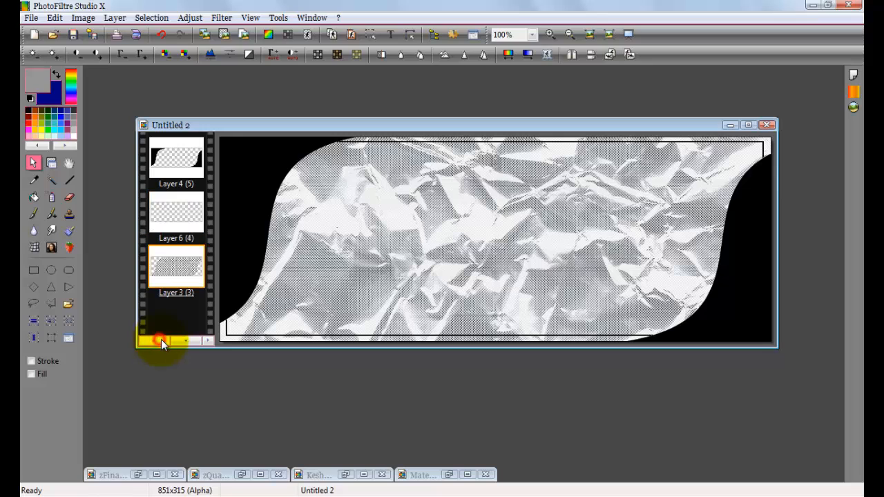
click(183, 171)
click(51, 163)
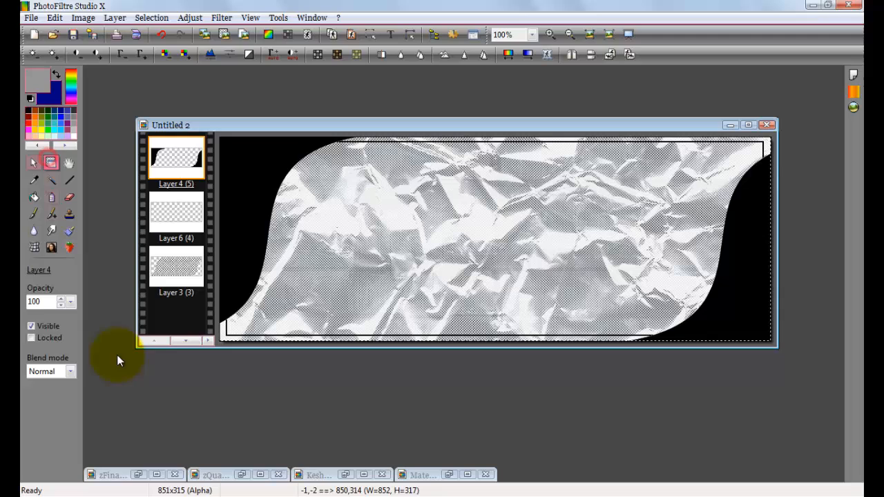
click(32, 326)
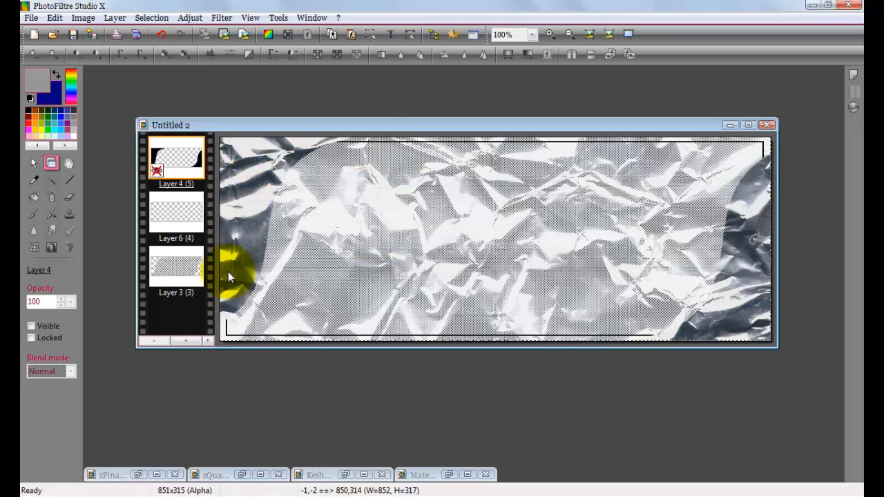
click(172, 167)
click(31, 326)
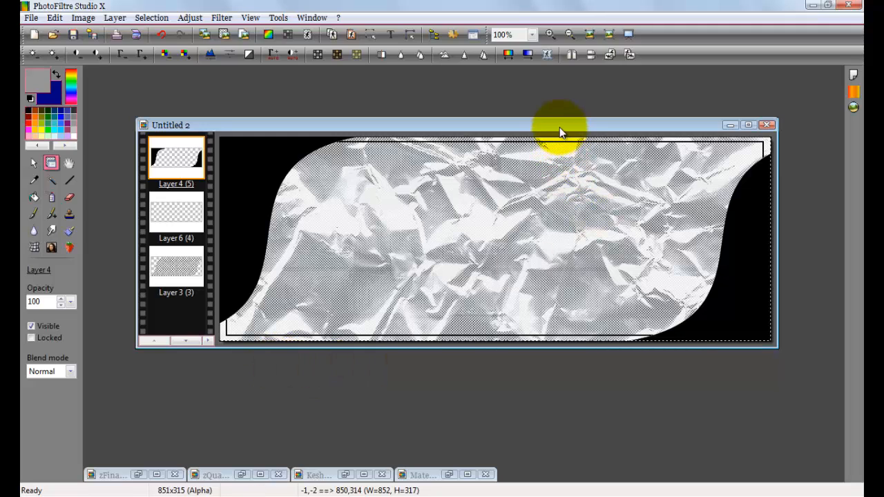
- Bring up the finished photo strip zQuadradinhos prontos.png to examine it, and minimize it again
drag(557, 126, 546, 86)
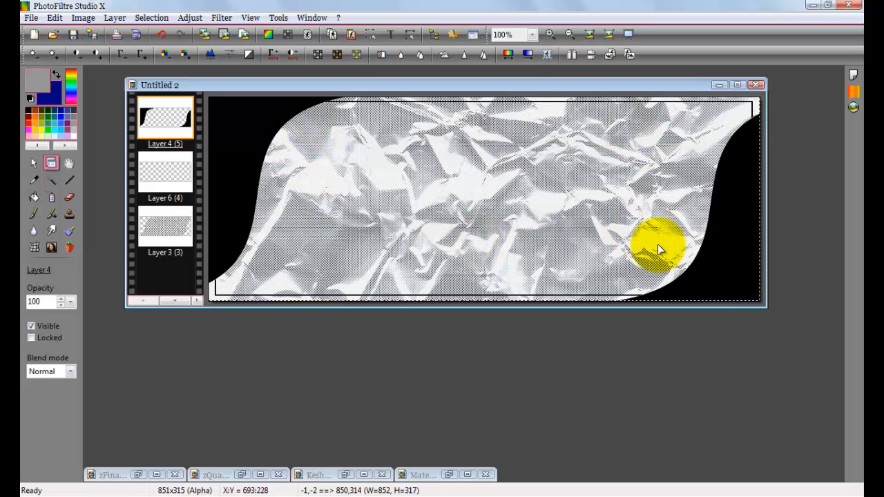
double_click(220, 479)
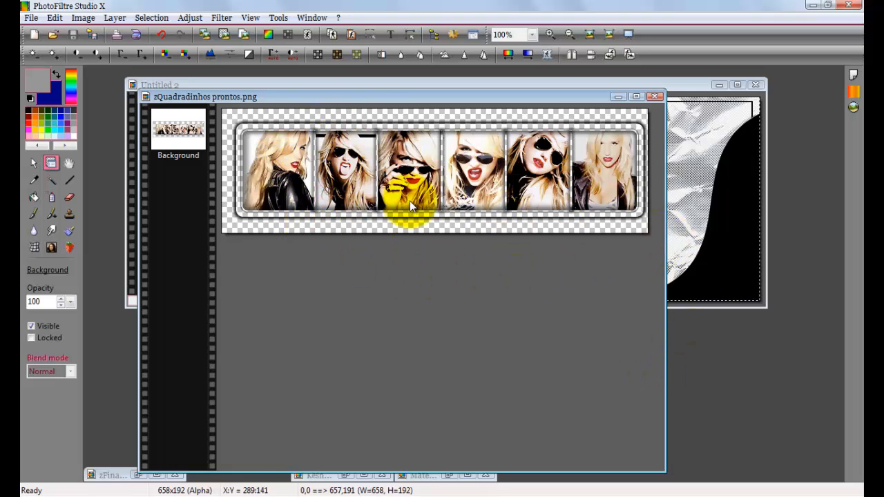
click(617, 96)
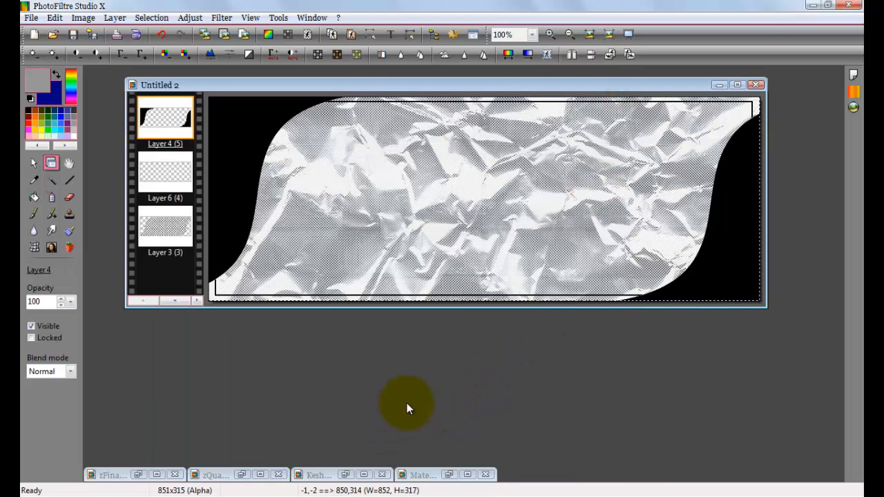
- Open the frame image Material - Moldura 001.png from the Tutorial folder and minimize the banner image to work on the frame alone
right_click(396, 356)
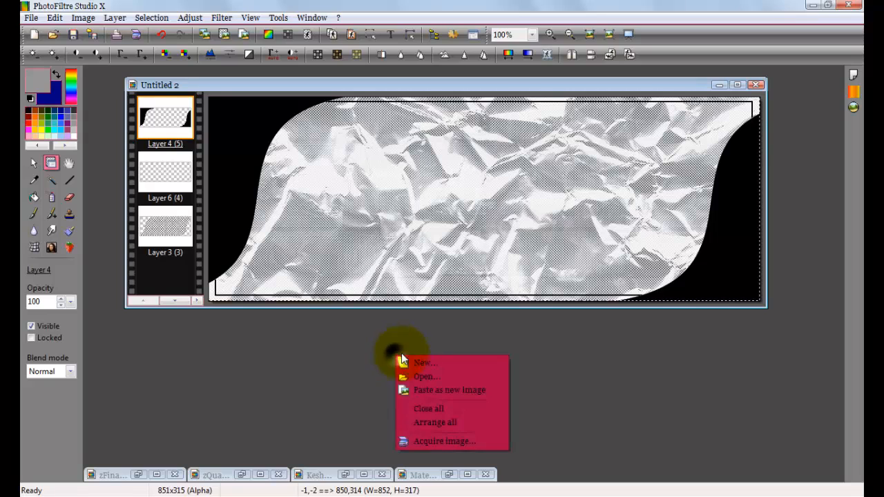
click(483, 378)
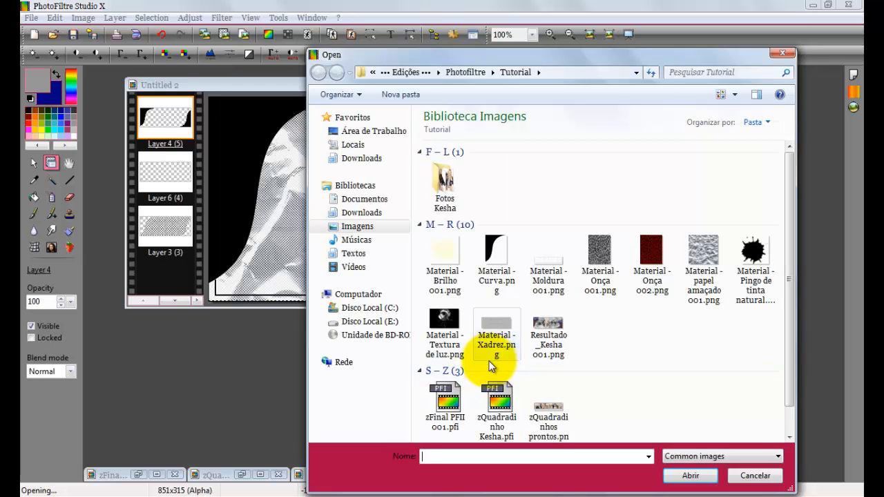
double_click(556, 276)
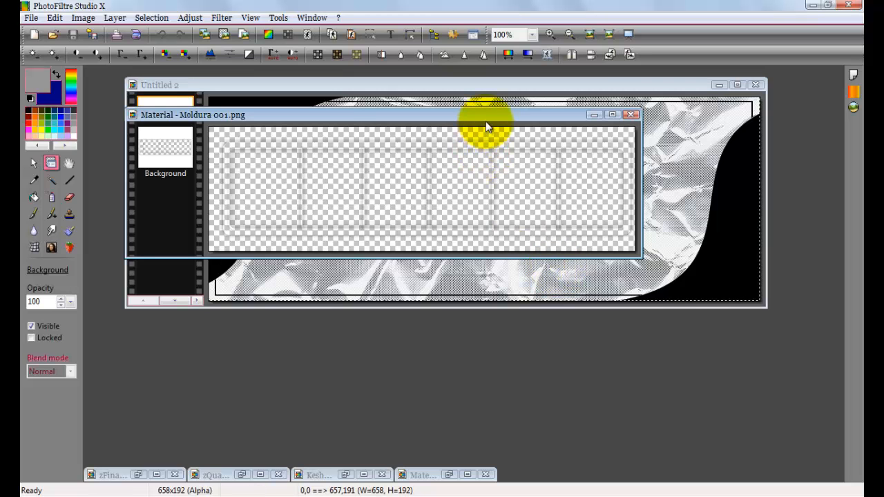
drag(484, 117, 548, 210)
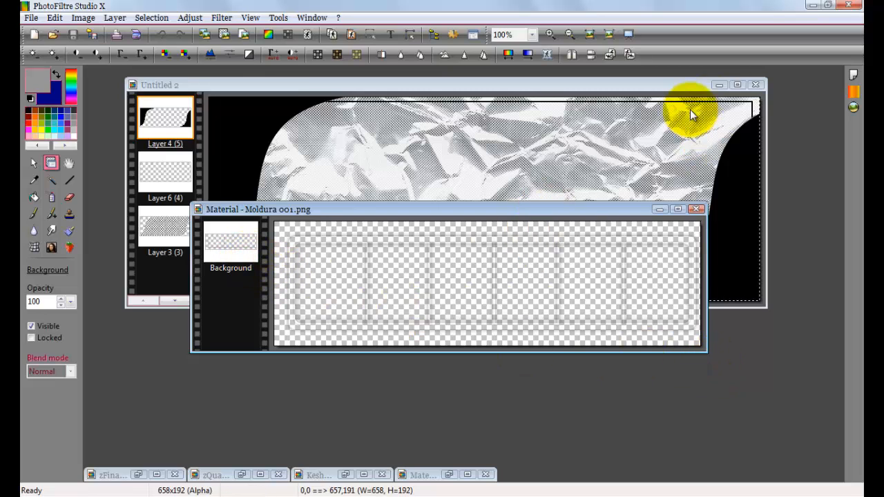
click(718, 85)
drag(521, 214, 519, 117)
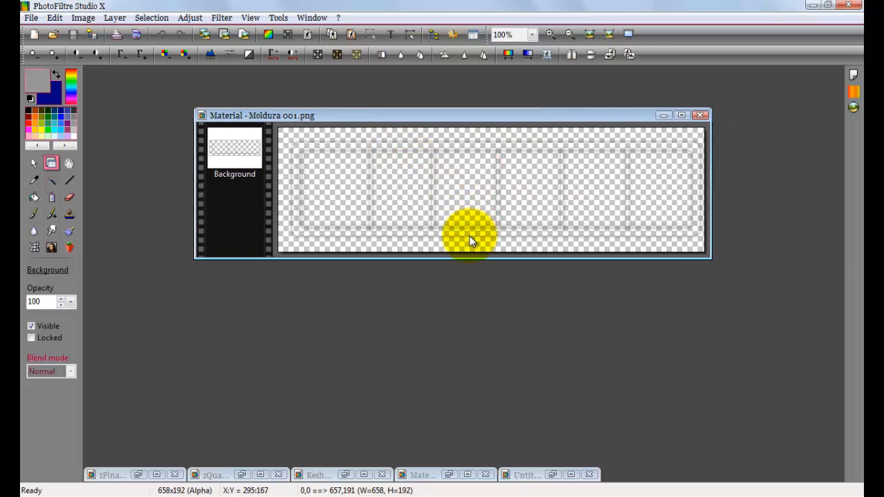
- Paste two copies of the frame as new layers above the background and merge them into one layer
key(ctrl+v)
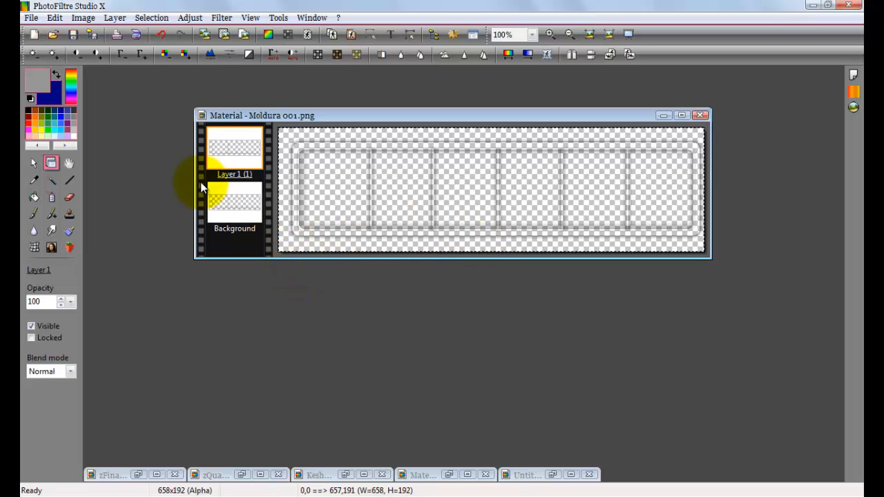
click(238, 157)
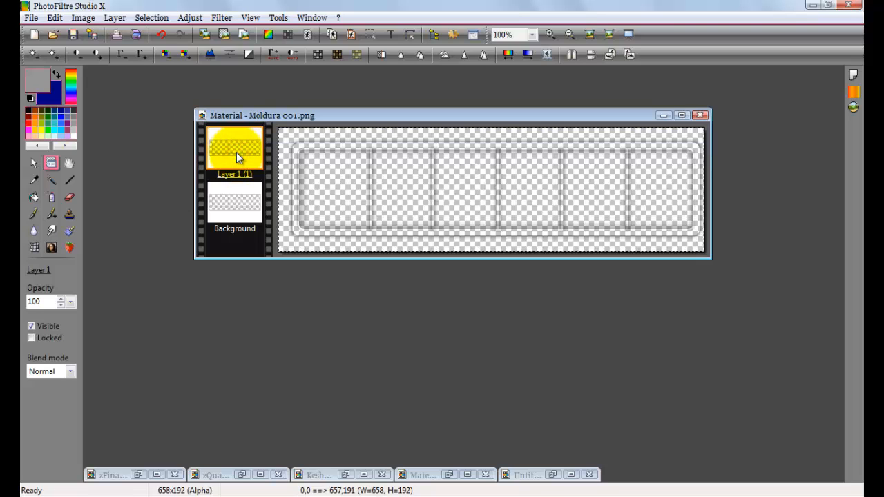
key(ctrl+v)
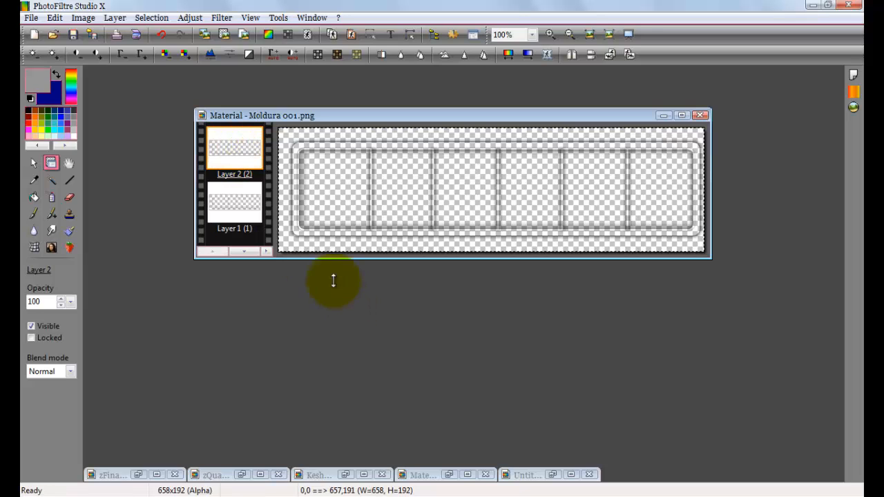
drag(324, 259, 324, 400)
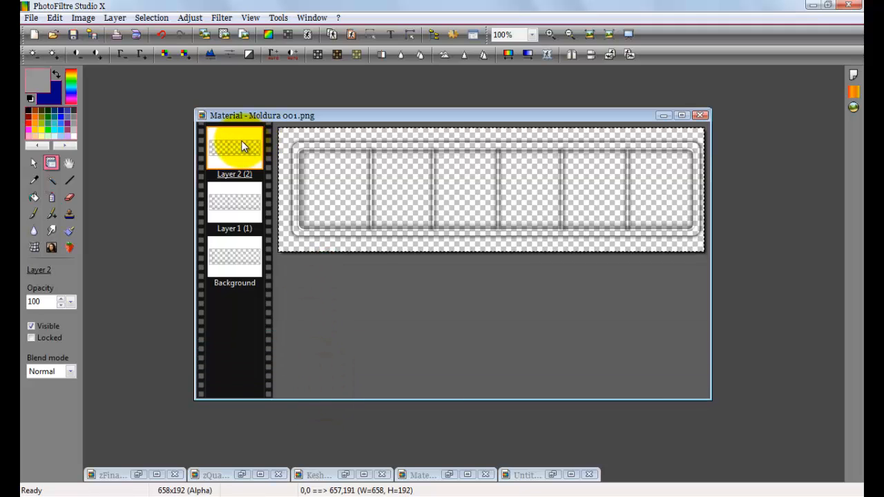
right_click(242, 146)
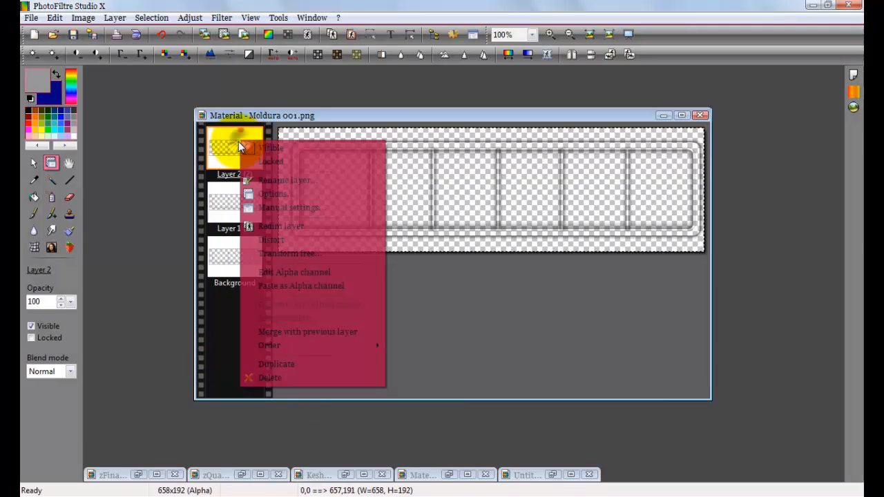
click(344, 332)
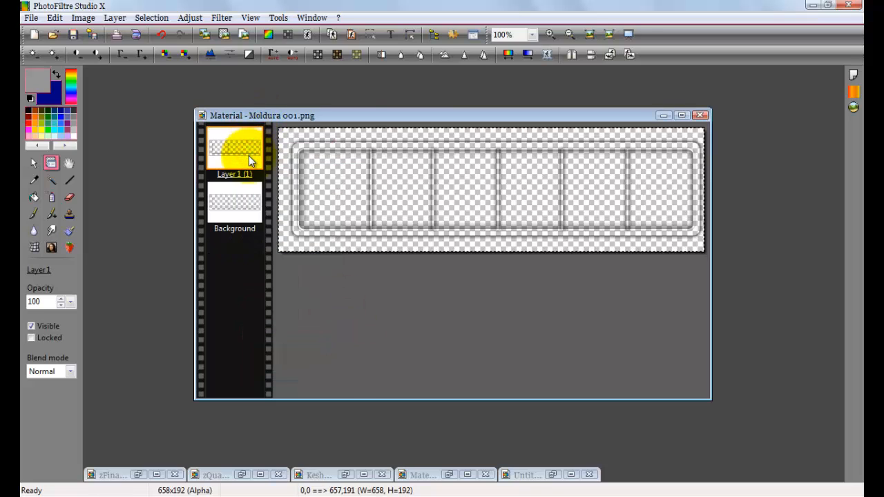
- Darken the frame further by twice pasting a copy of the merged frame layer and merging it with the layer below
key(ctrl+z)
right_click(247, 147)
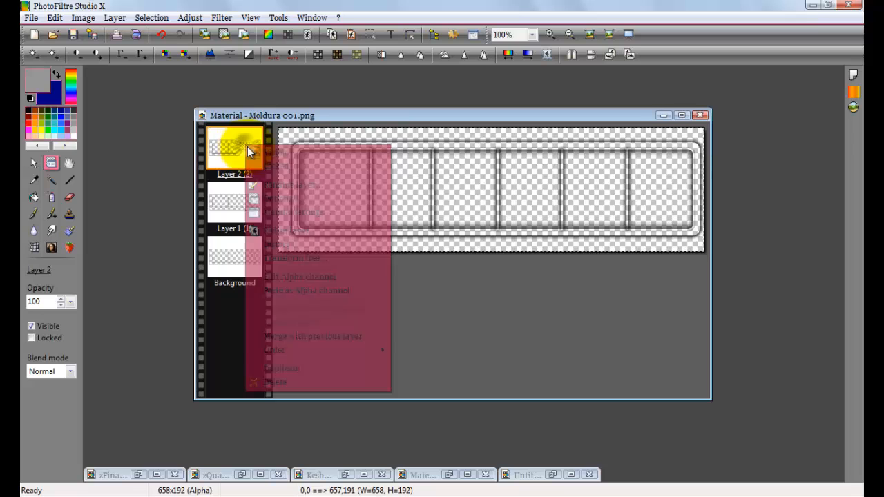
click(347, 336)
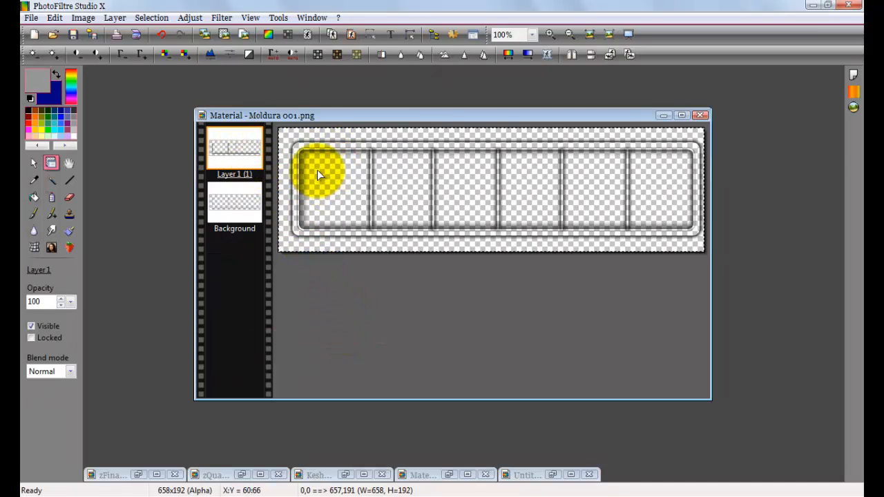
key(ctrl+v)
right_click(248, 157)
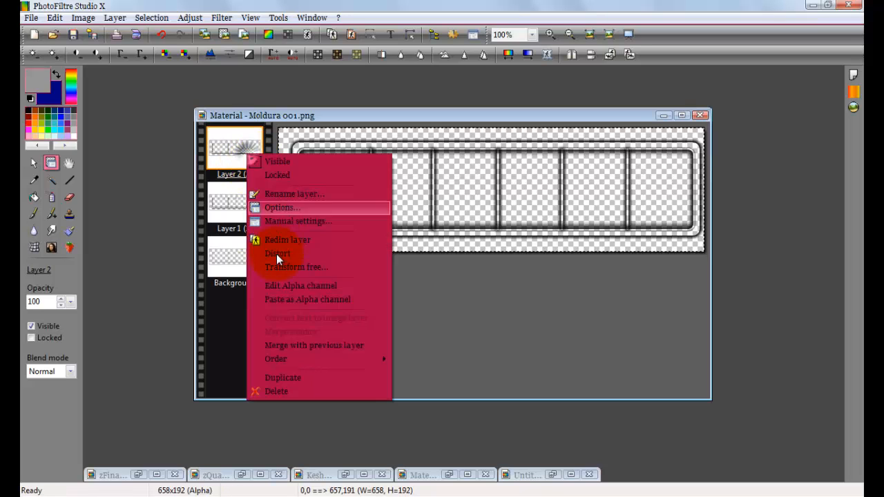
click(324, 344)
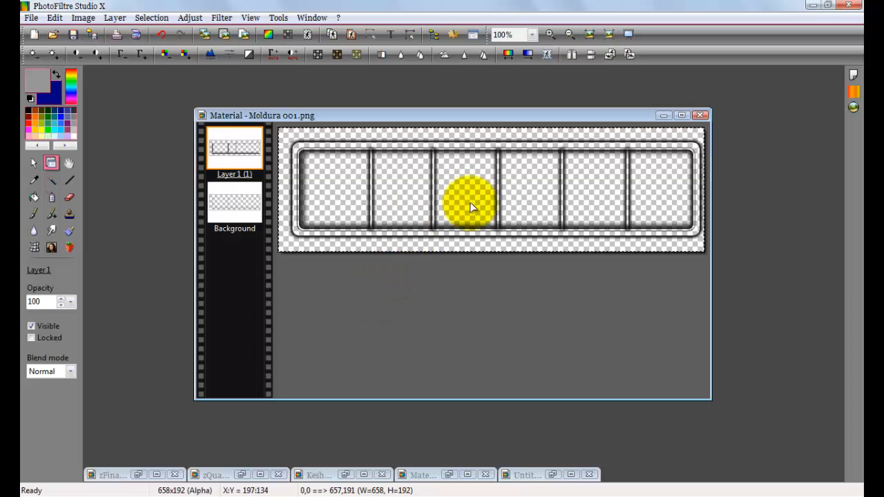
click(238, 142)
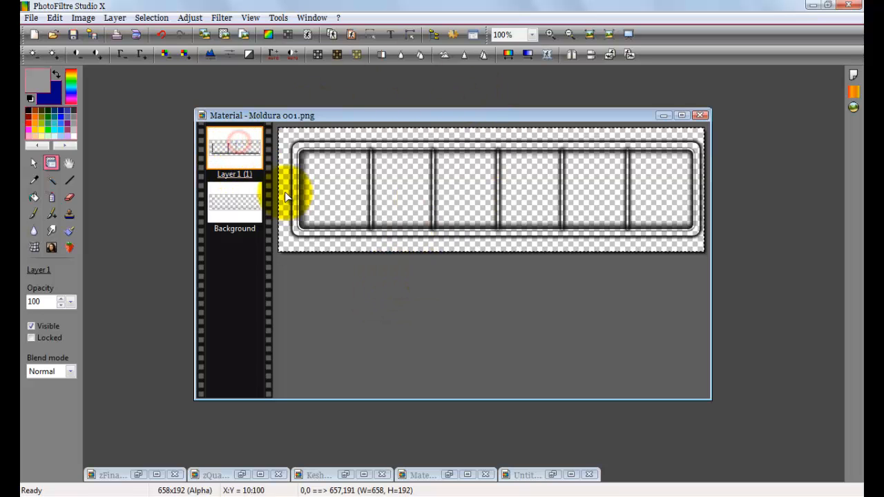
- Open the photo Kesha 002.jpg from the Fotos Kesha folder
scroll(289, 190, up, 1)
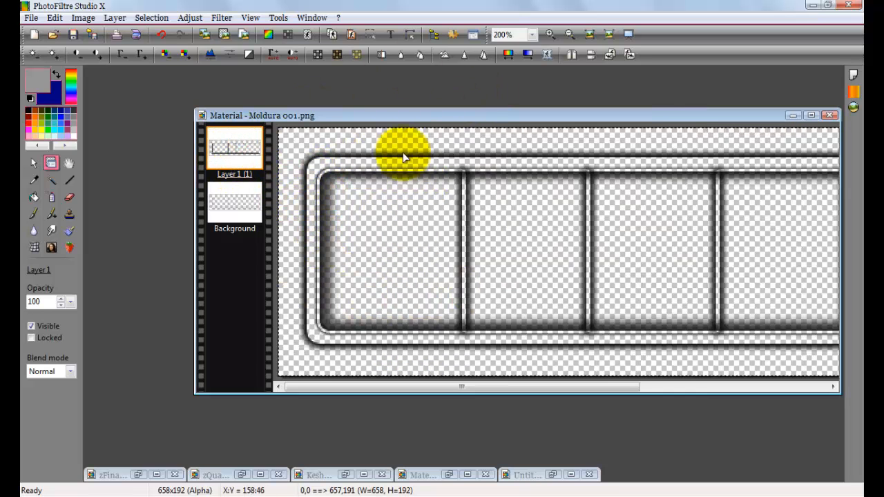
right_click(688, 447)
click(742, 370)
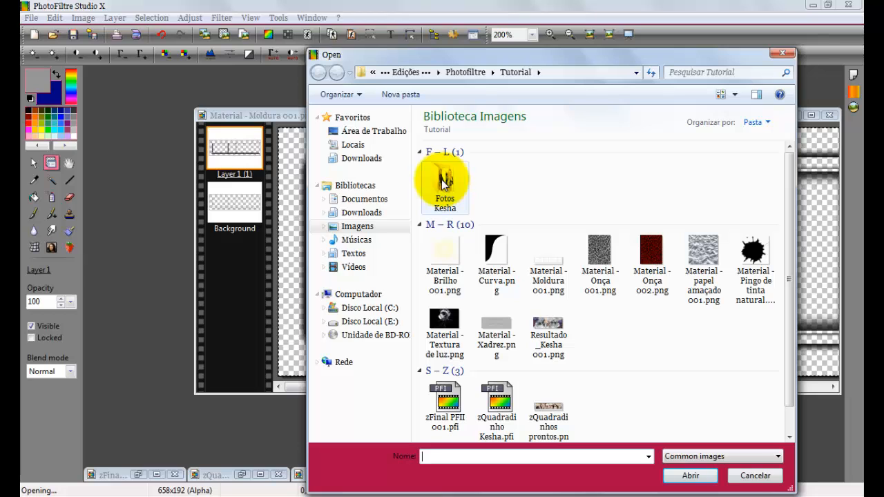
double_click(443, 181)
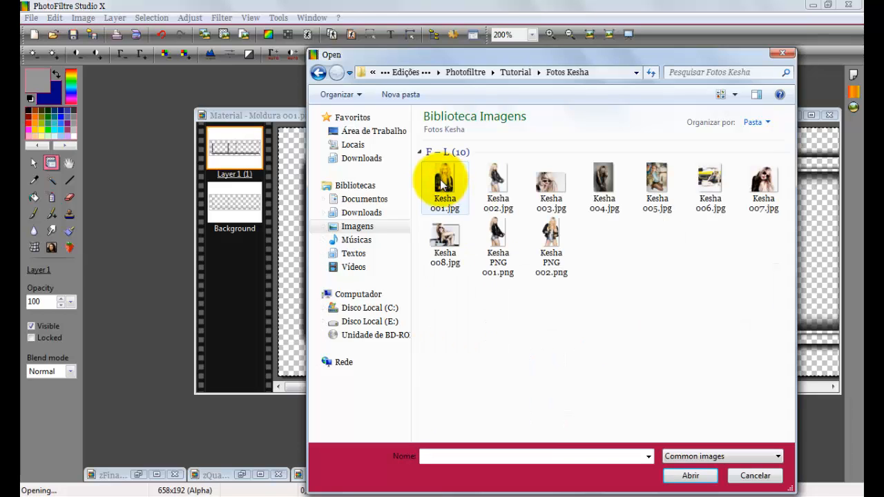
click(497, 183)
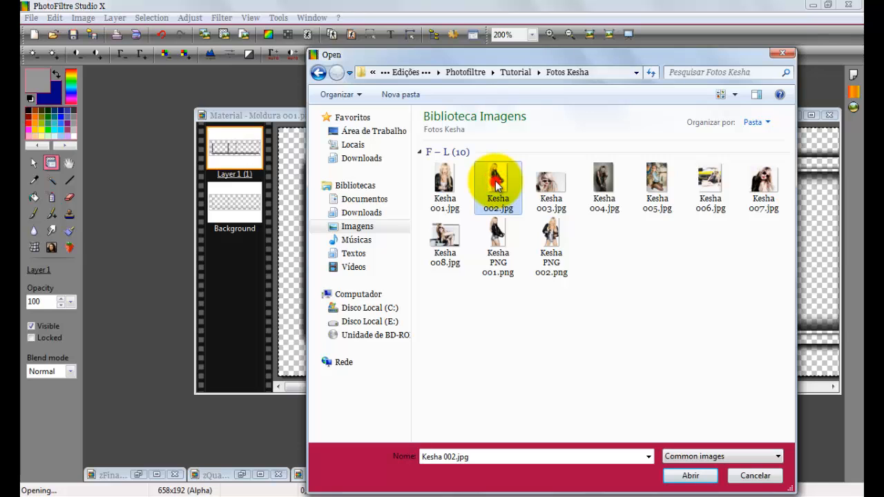
double_click(495, 181)
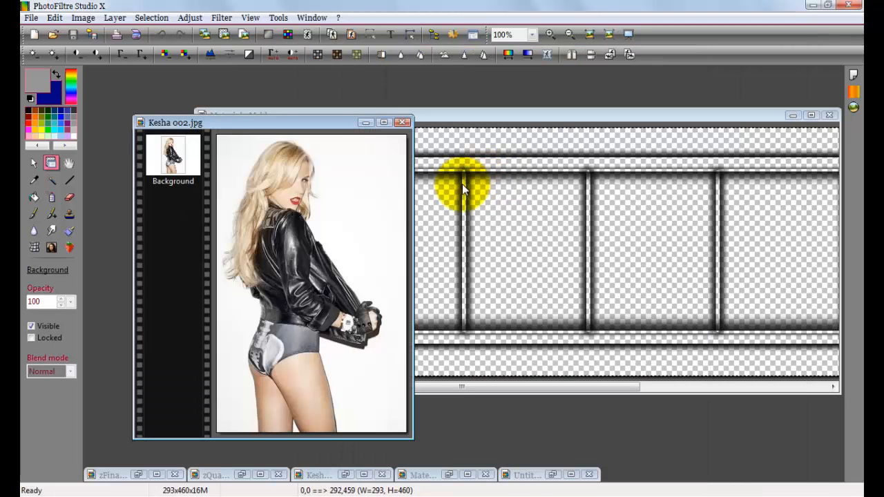
- Copy the photo into the frame image as a new layer, close the photo file, and place its layer beneath the frame layer
click(332, 125)
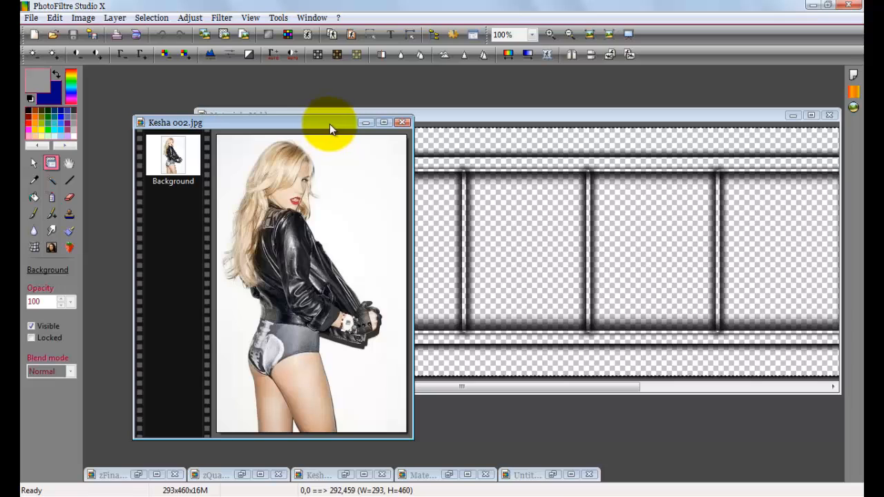
click(402, 123)
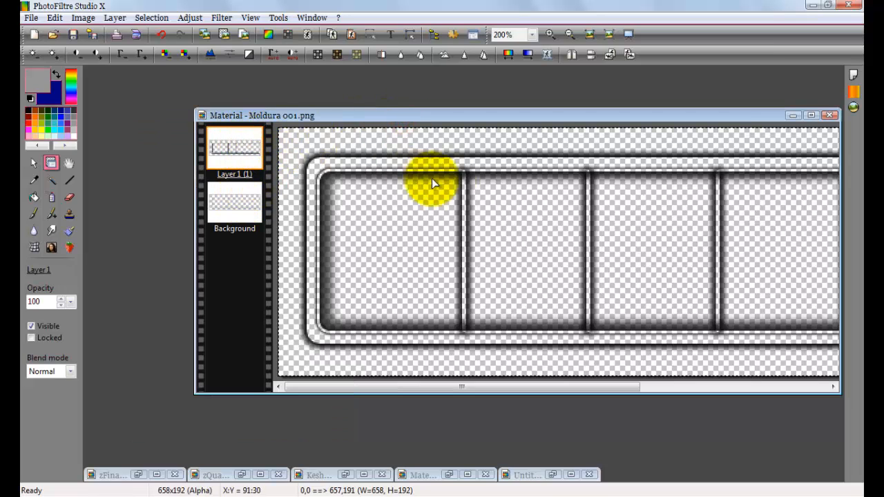
key(ctrl+v)
drag(594, 237, 474, 236)
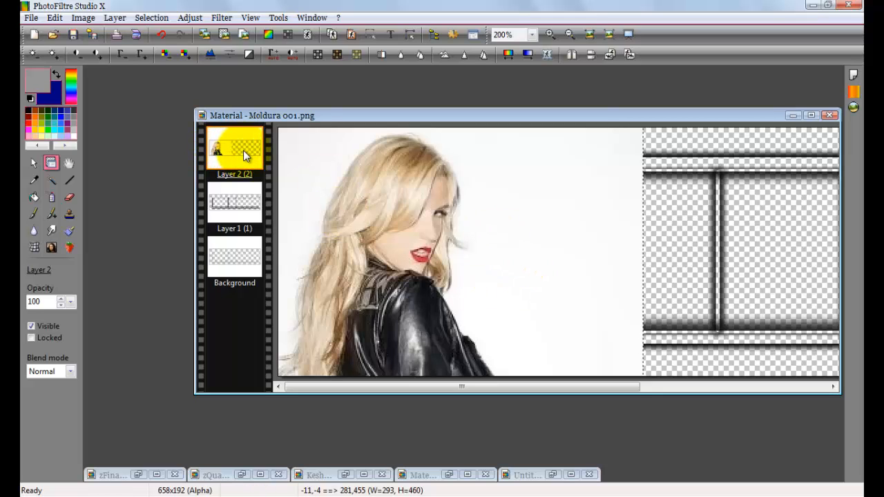
drag(245, 144, 249, 220)
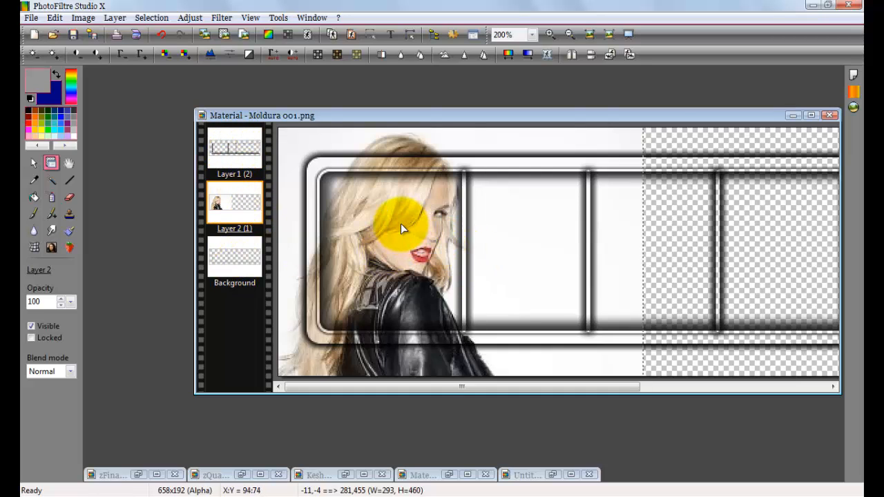
- Resize the photo layer to 430 pixels high with its aspect ratio preserved, and position the face inside the frame's first opening
right_click(405, 202)
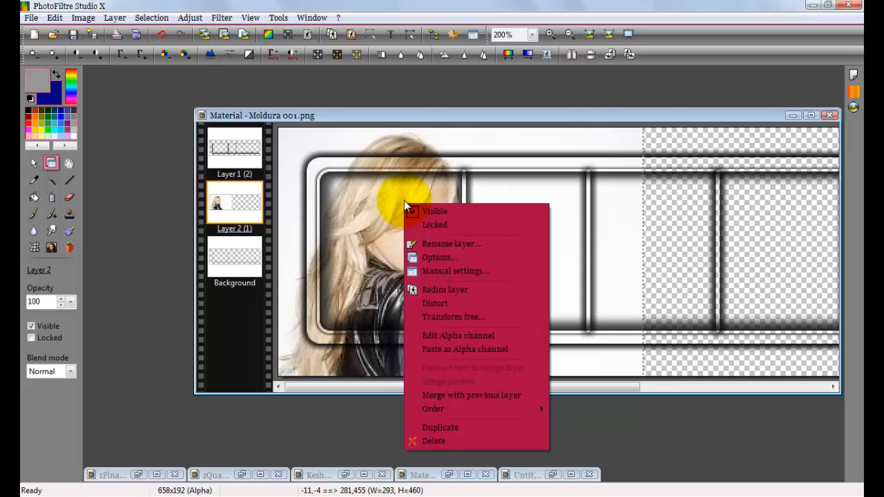
click(481, 272)
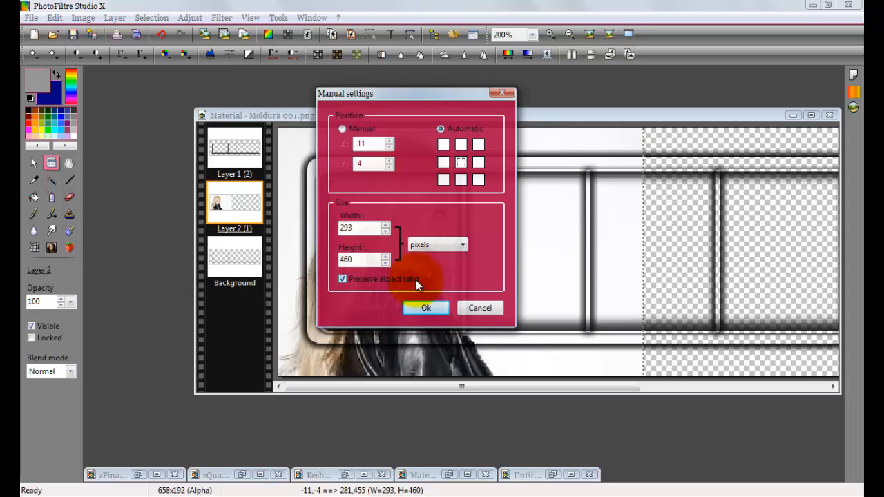
drag(352, 261, 344, 260)
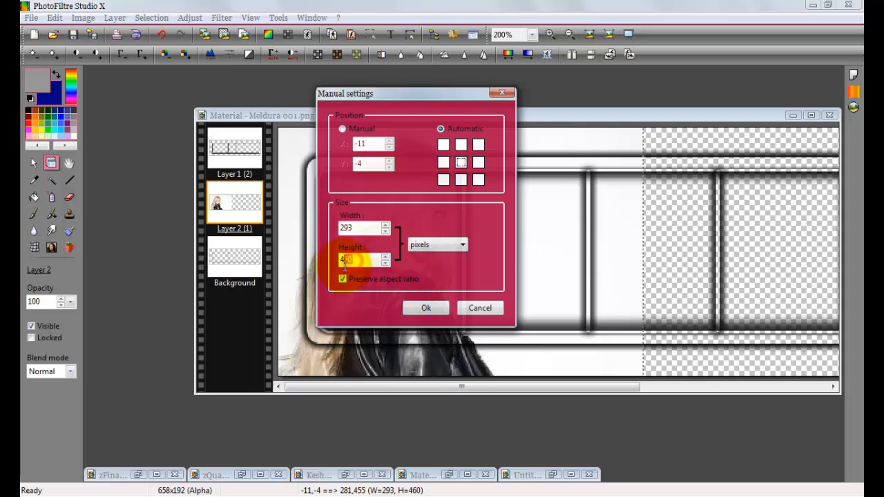
text(30)
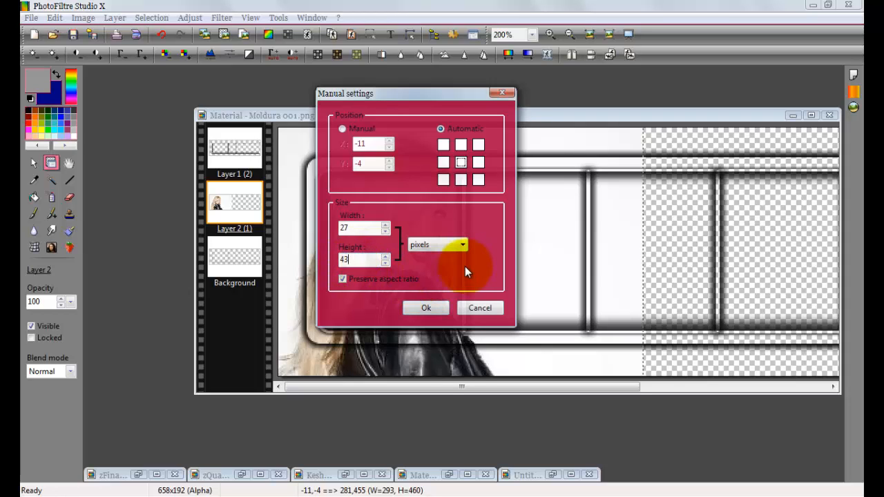
click(447, 307)
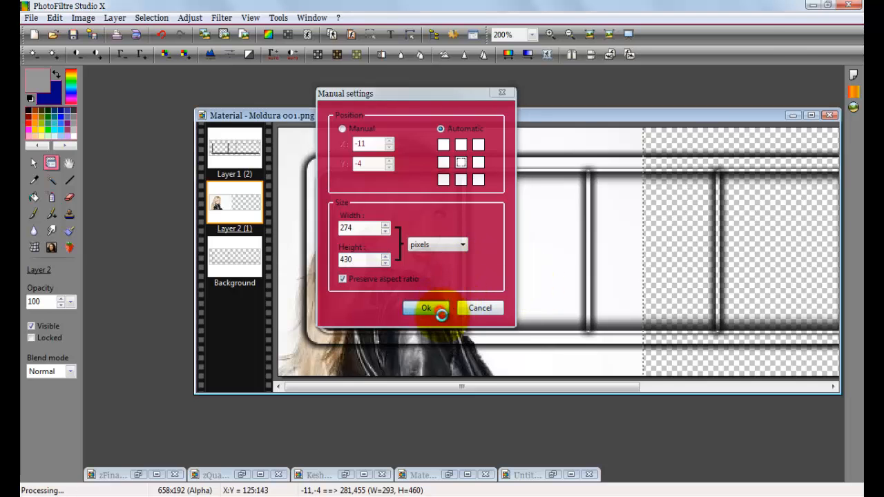
drag(449, 371, 440, 418)
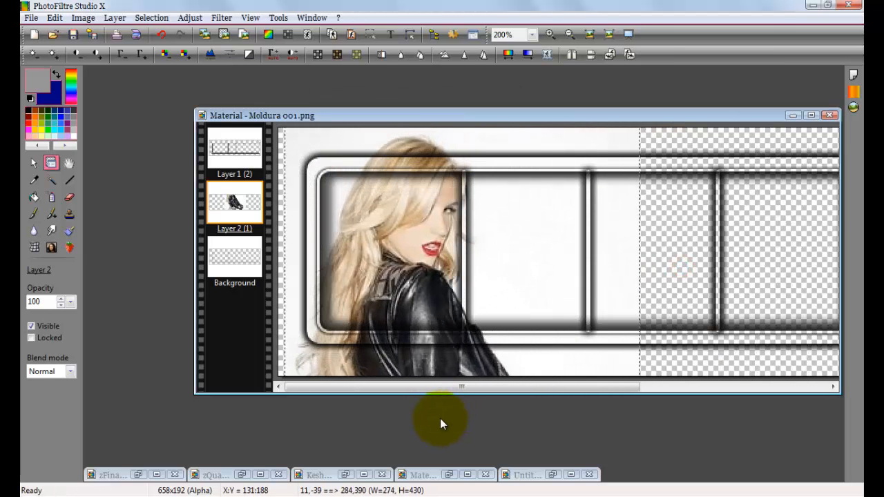
mouse_move(412, 290)
mouse_down()
mouse_move(410, 281)
mouse_move(398, 298)
mouse_up()
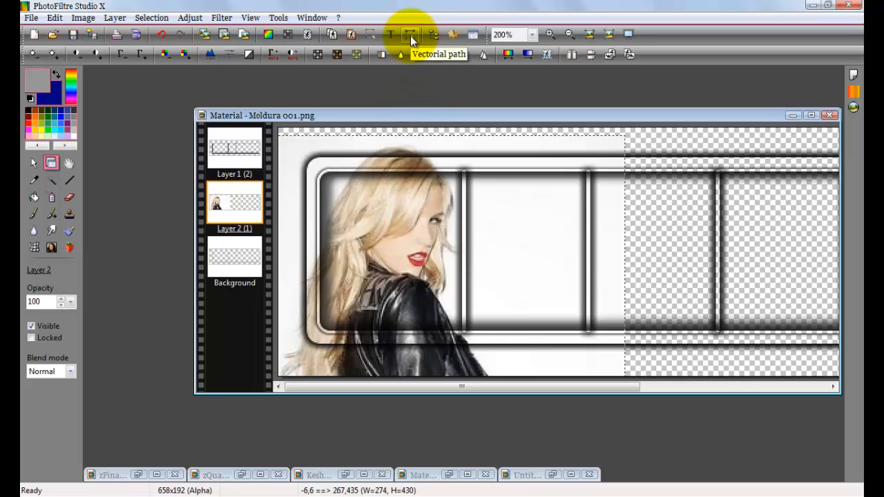
- Outline the frame's first opening with the Polygon selection, about 110 × 123 pixels
click(33, 163)
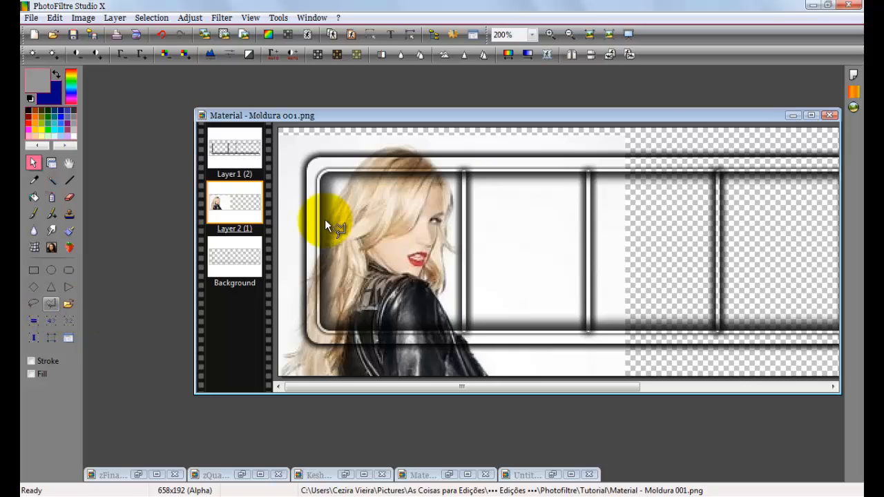
scroll(366, 196, up, 1)
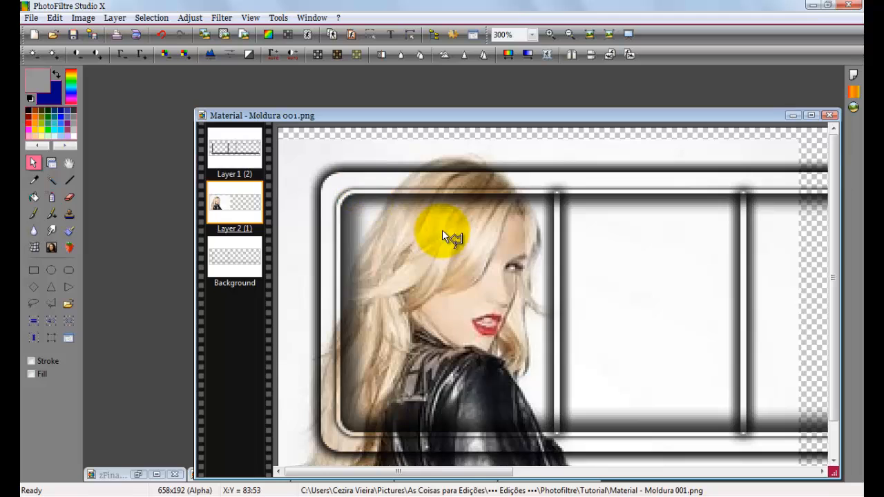
scroll(447, 260, up, 1)
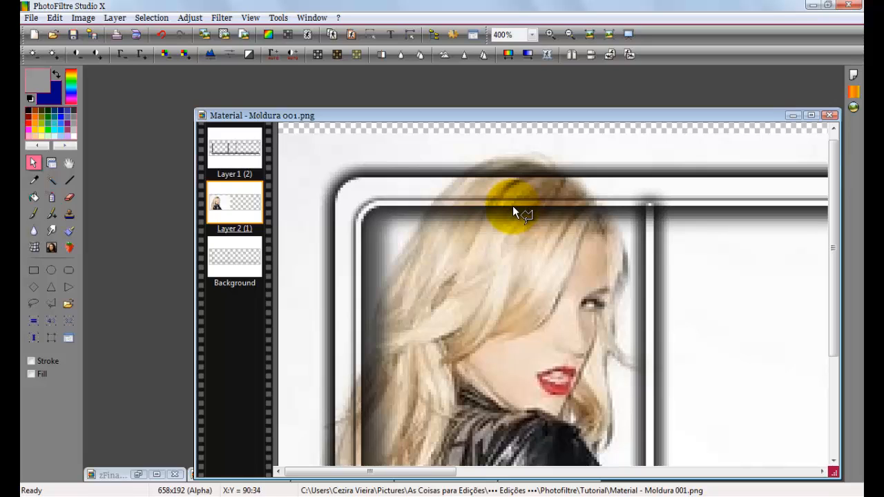
drag(513, 206, 650, 419)
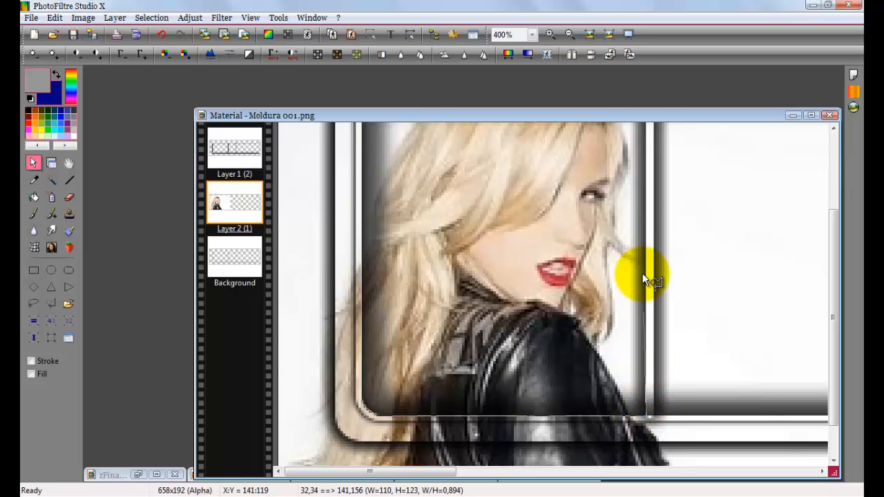
drag(649, 151, 647, 216)
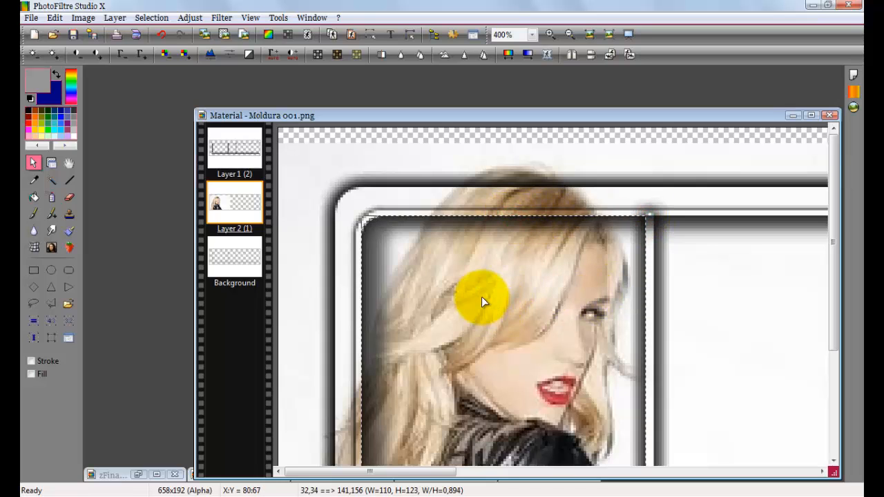
- Crop the photo layer to the selection around the first opening
scroll(479, 300, up, 1)
scroll(489, 317, down, 1)
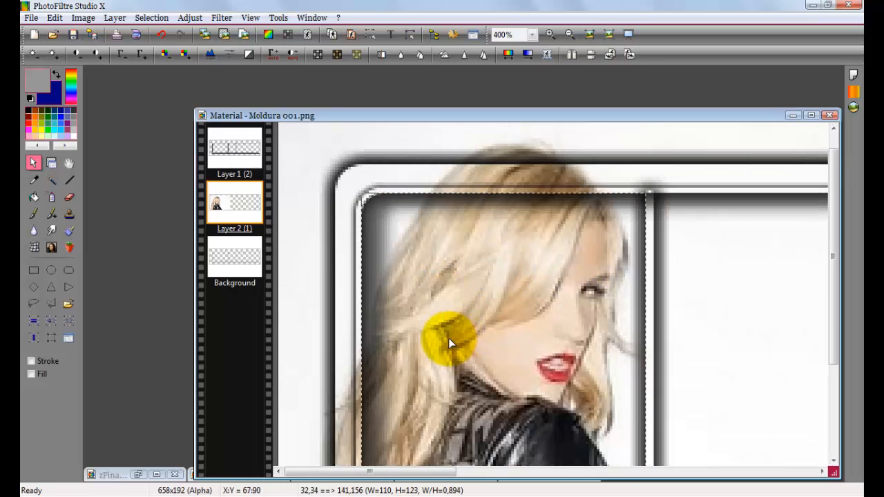
scroll(438, 335, down, 1)
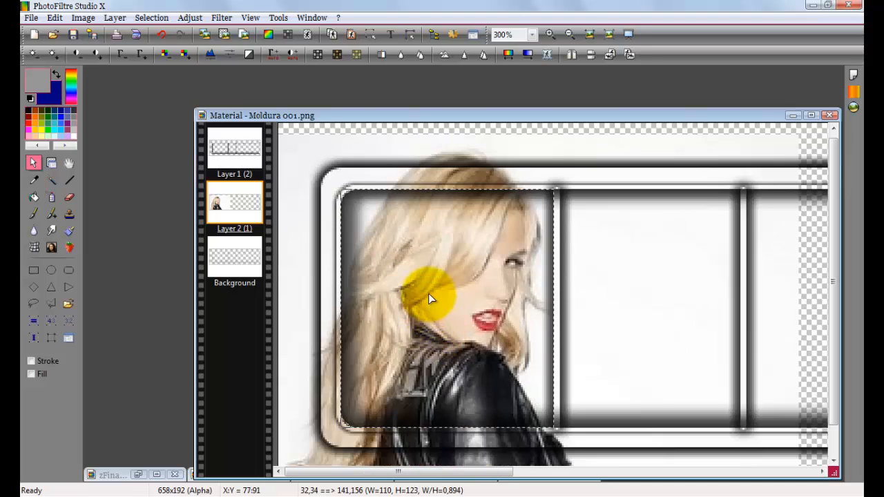
right_click(425, 252)
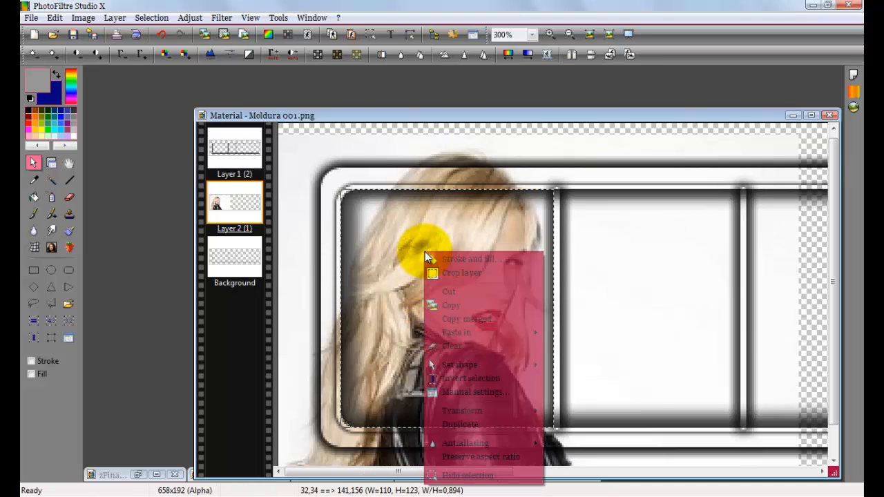
click(464, 272)
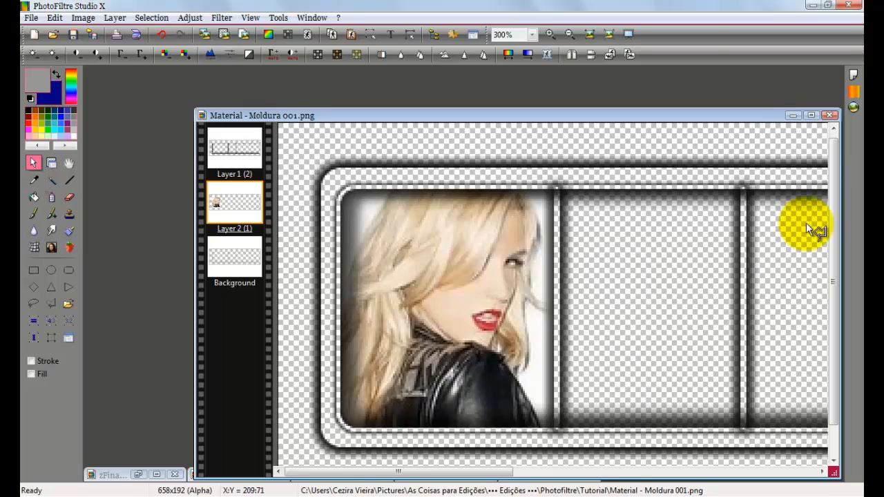
scroll(575, 314, down, 1)
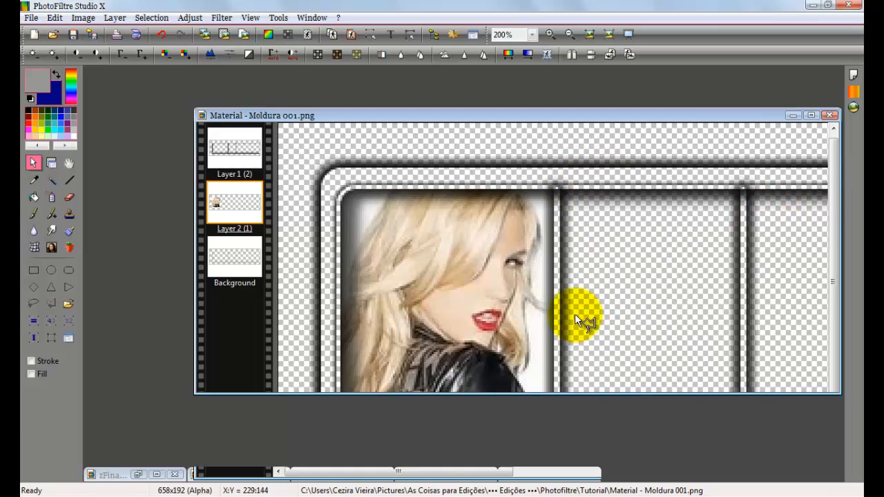
scroll(565, 314, down, 1)
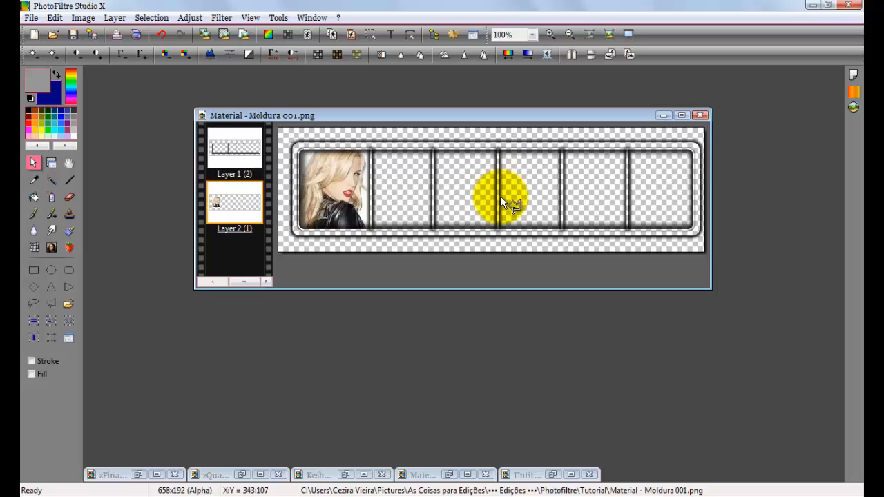
- Show the selection around the first photo again and hide it
key(ctrl+h)
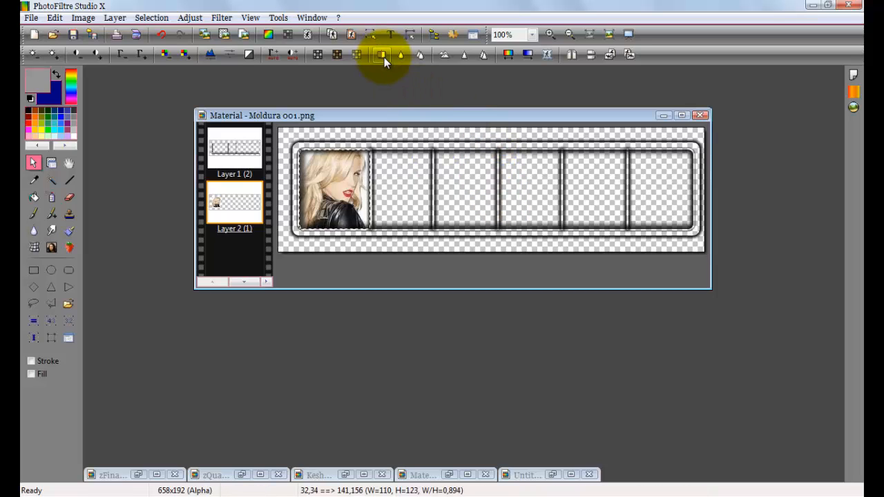
click(688, 183)
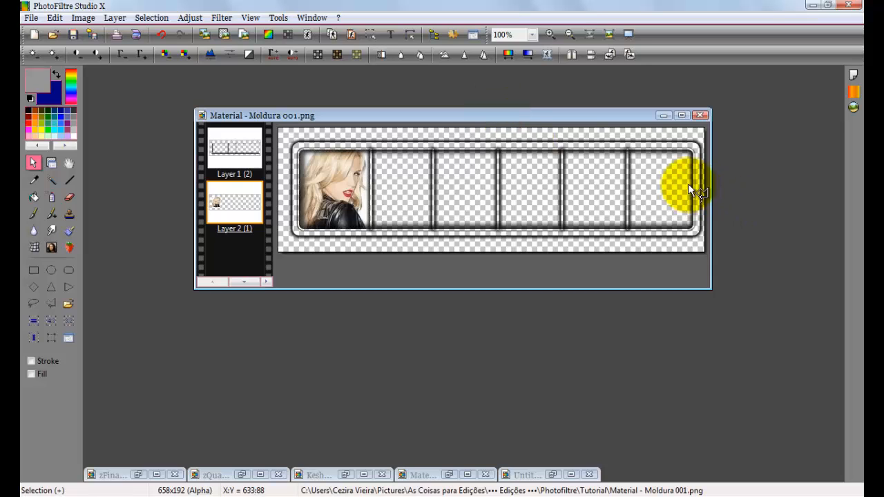
click(371, 35)
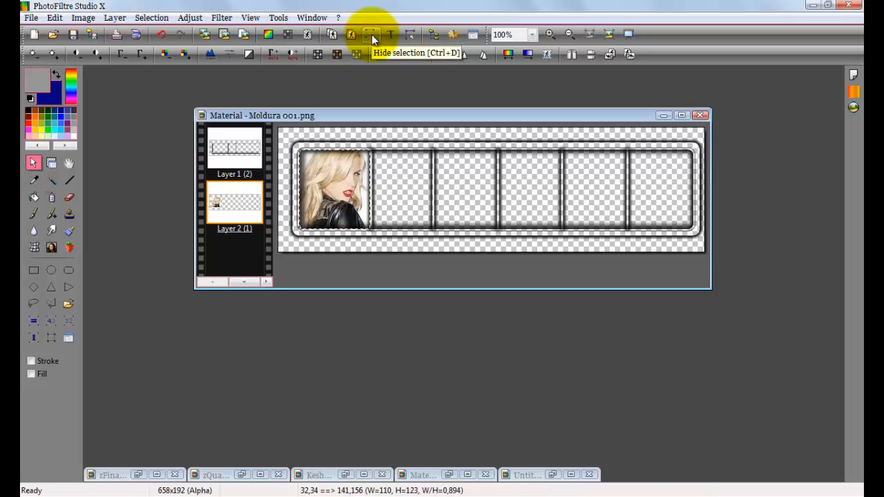
click(371, 36)
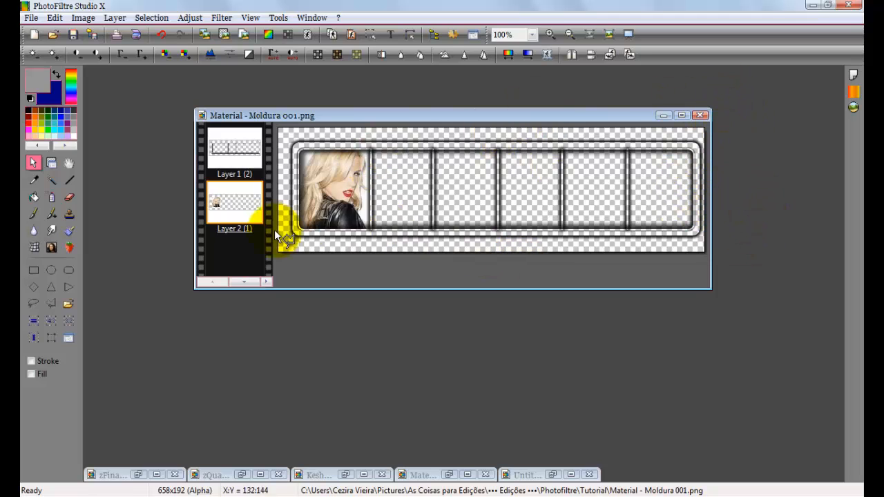
- Delete the dark frame layer and place a copy of the background's faint frame as a layer above the photo
click(251, 160)
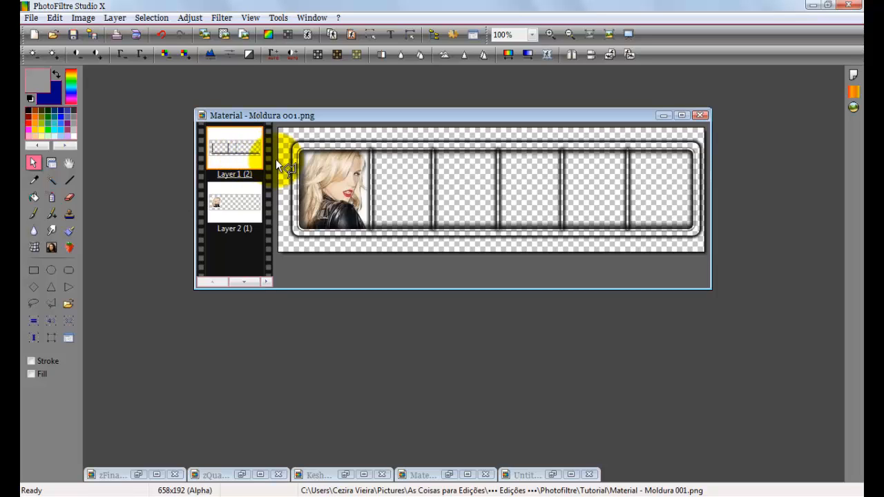
right_click(254, 158)
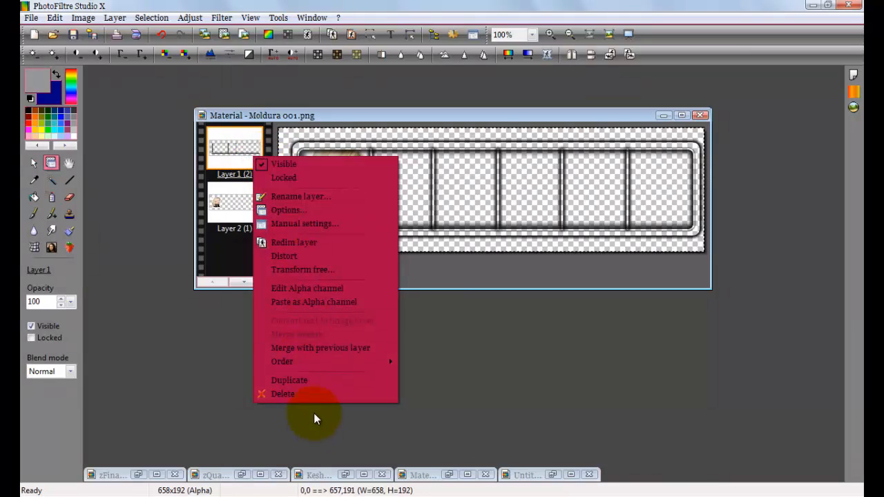
click(304, 395)
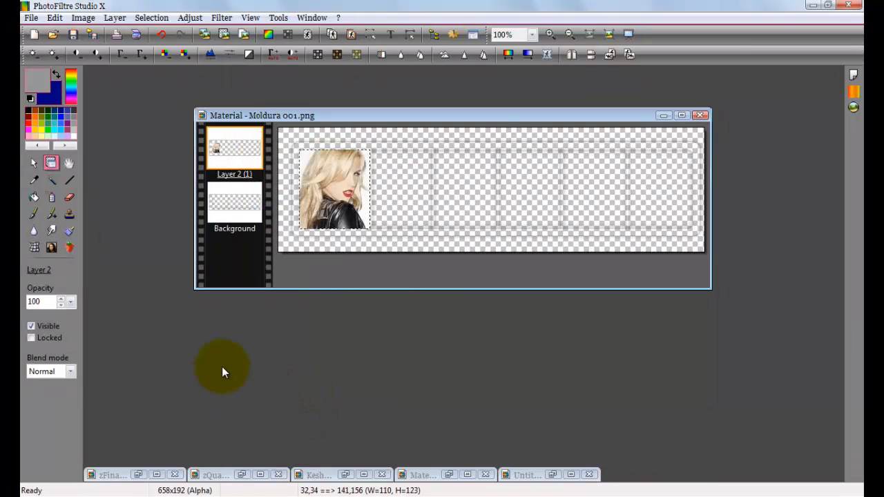
click(245, 197)
double_click(235, 201)
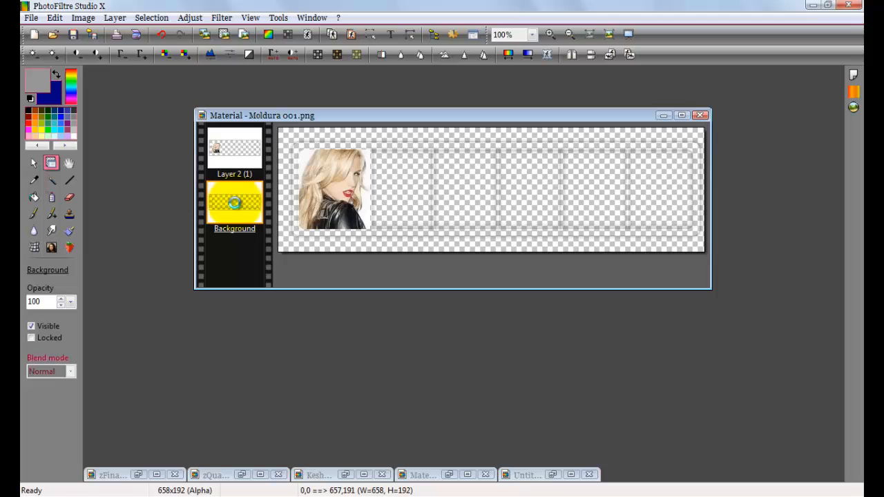
drag(234, 201, 232, 155)
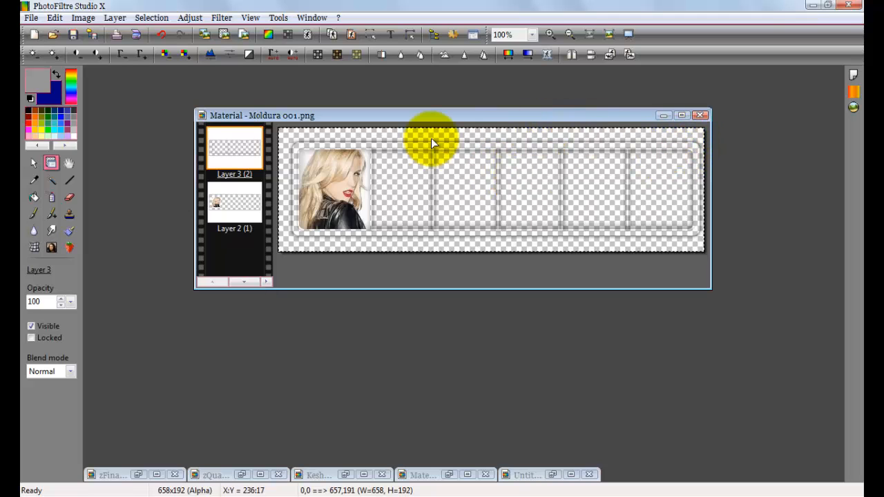
- Close the image Material - Moldura 001.png without saving and restore the finished strip zQuadradinhos prontos.png
click(700, 116)
click(489, 293)
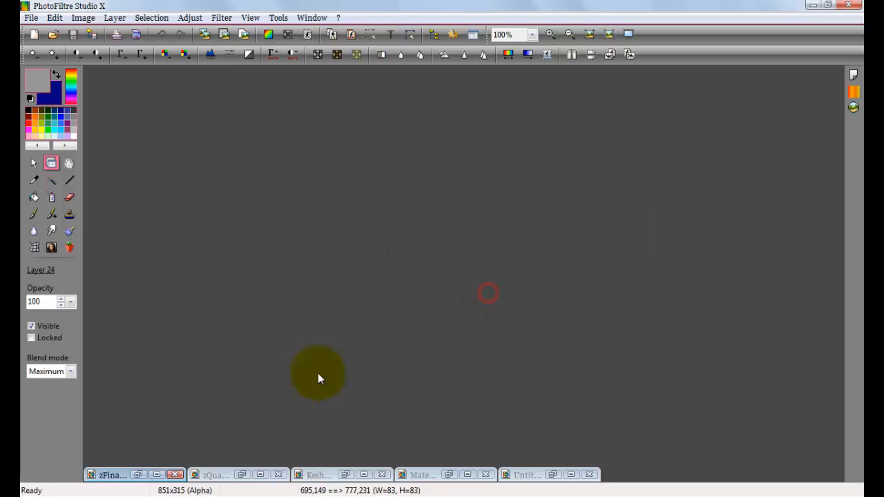
click(214, 476)
click(216, 482)
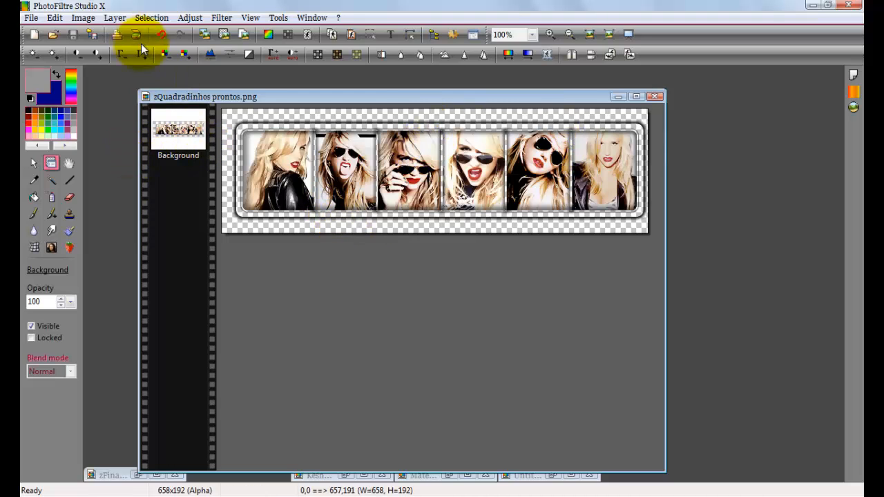
- Undo the strip's layer merge to inspect its frame and photo layers, and merge all its layers again
click(166, 34)
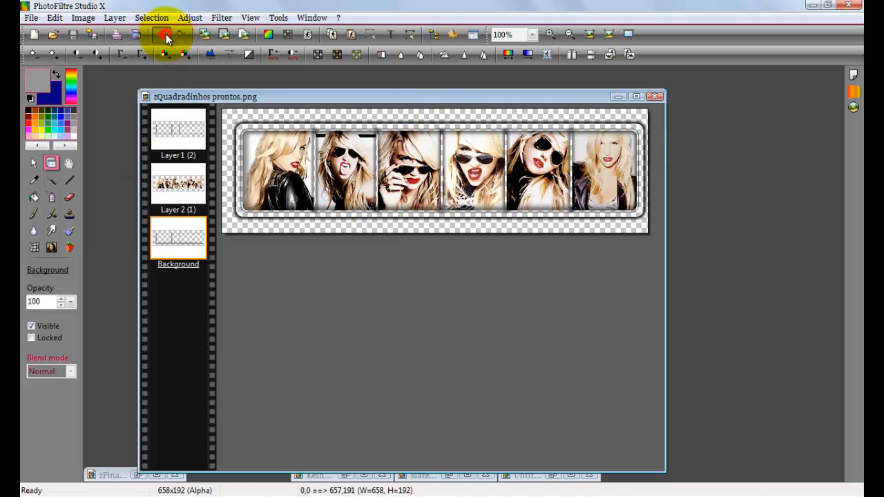
click(172, 134)
click(183, 184)
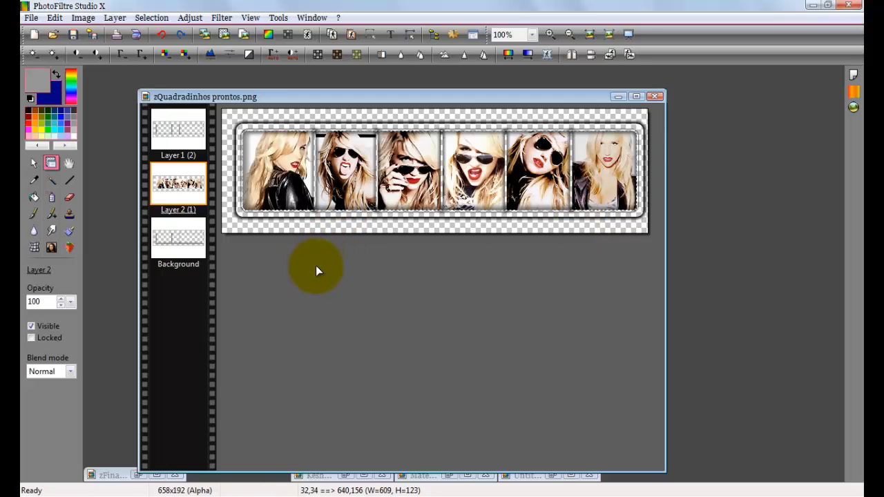
key(ctrl+shift+e)
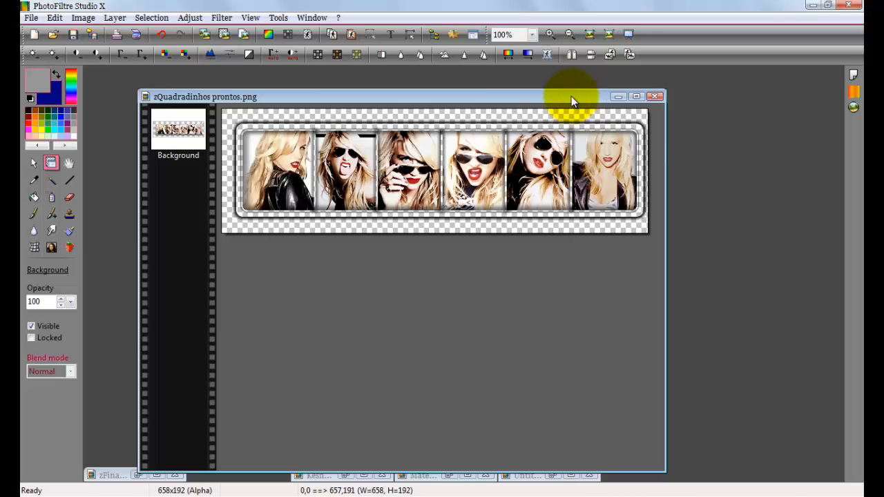
- Copy the merged six-photo strip into the Untitled 2 banner as a new layer and move it into the banner's upper half
click(617, 98)
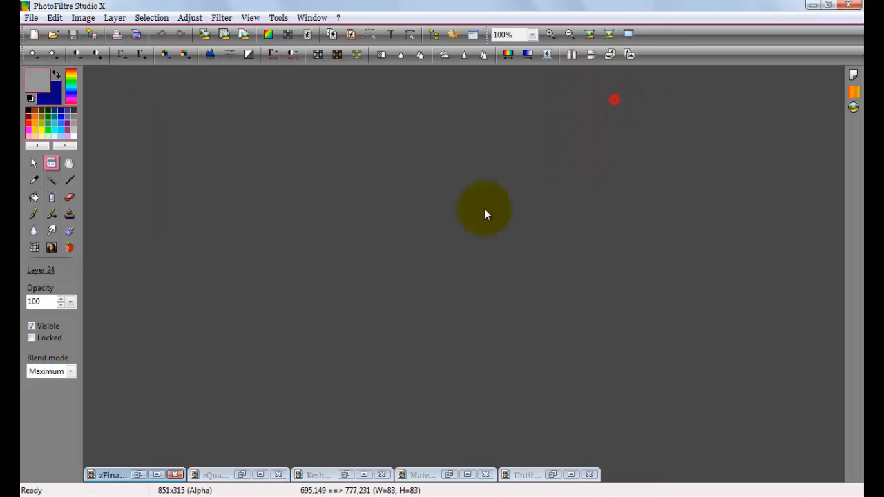
double_click(527, 477)
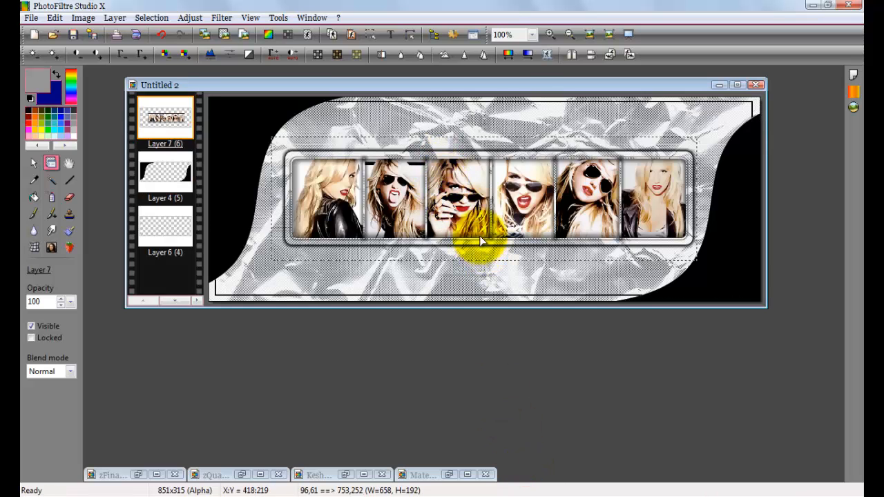
drag(475, 225, 477, 206)
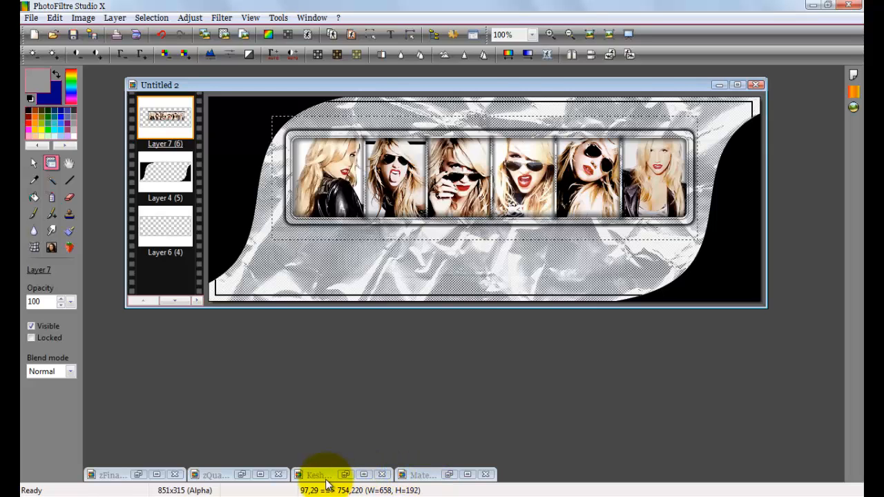
- Close zQuadradinhos prontos.png without saving its changes
double_click(211, 477)
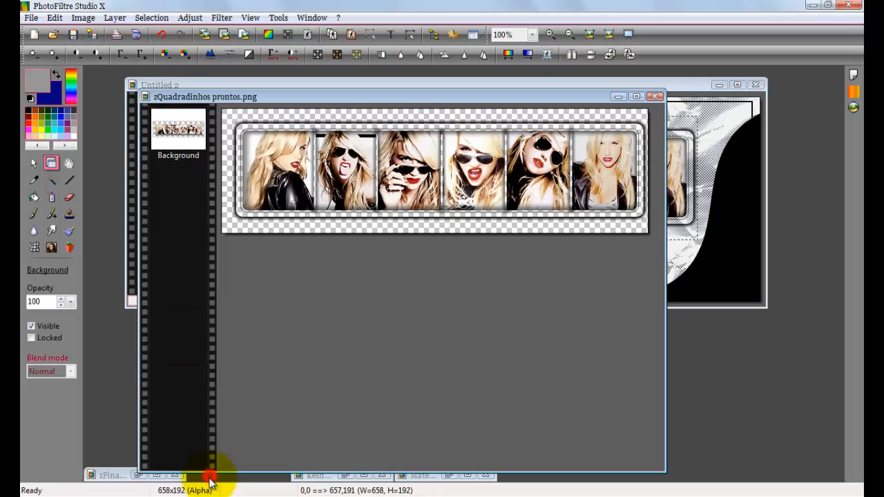
click(653, 97)
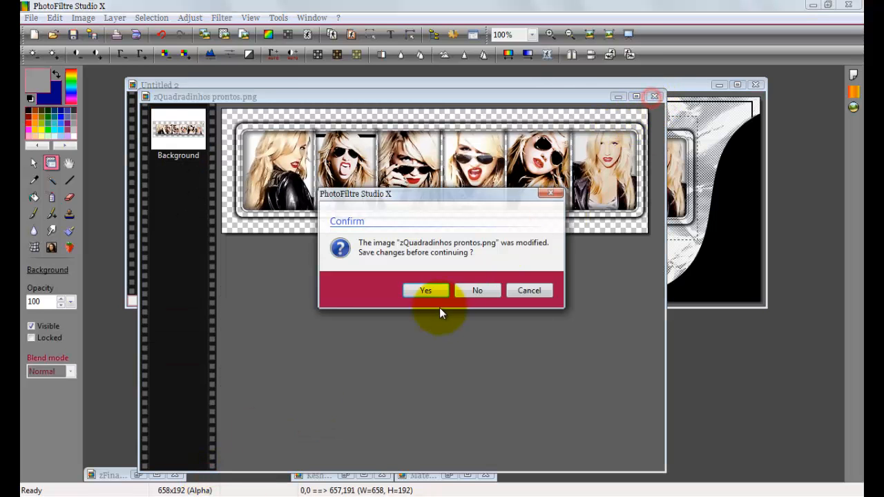
click(469, 291)
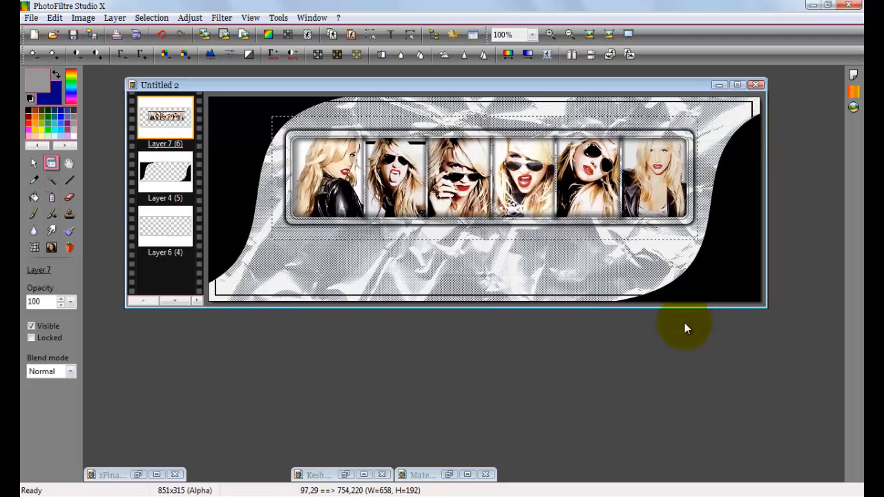
- Copy the red leopard-print material into the banner as a layer directly above Layer 4, and place it against the banner's left edge
double_click(424, 475)
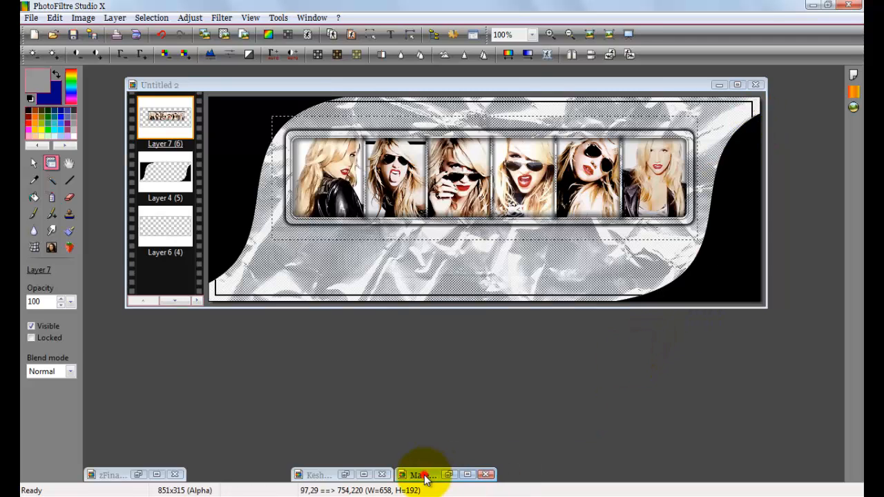
click(323, 114)
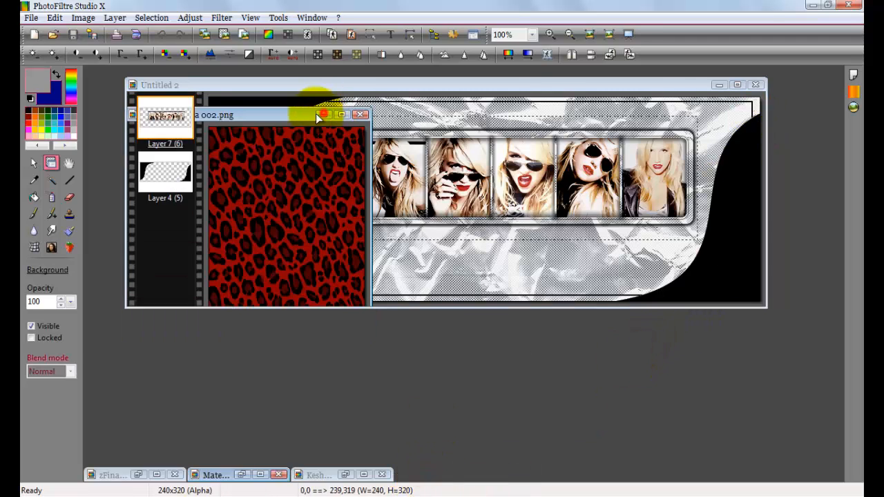
click(166, 176)
key(ctrl+v)
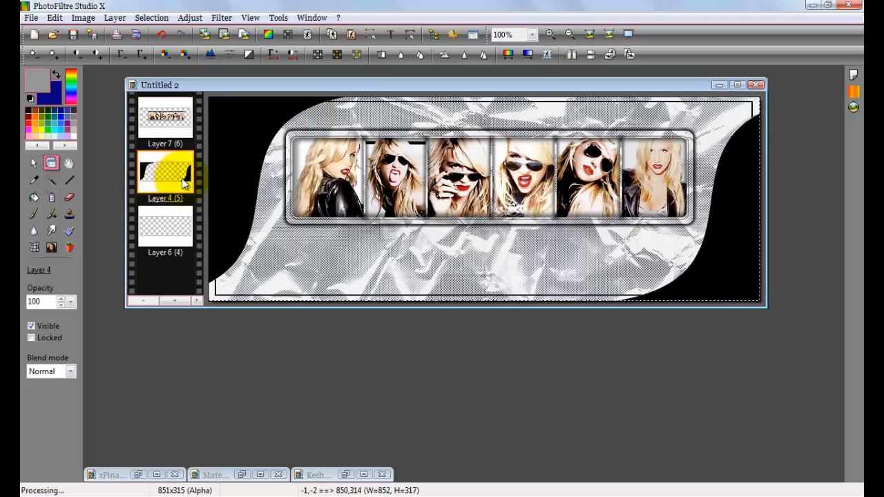
drag(493, 293, 283, 278)
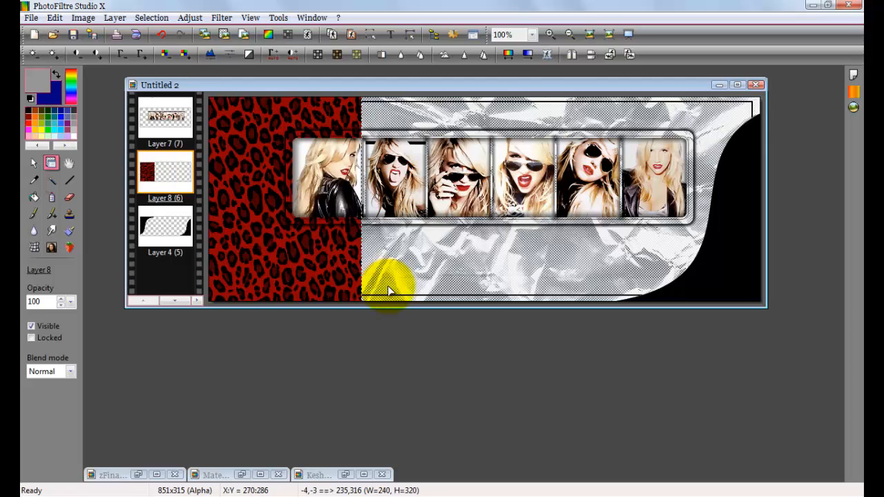
- Paste a second copy of the leopard-print material, place it against the banner's right edge, and merge it with Layer 8
key(ctrl+v)
drag(477, 265, 673, 265)
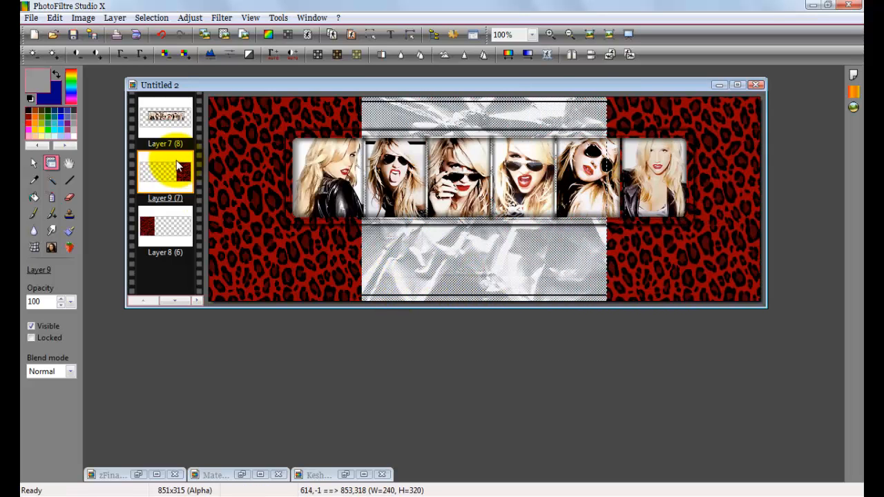
click(175, 300)
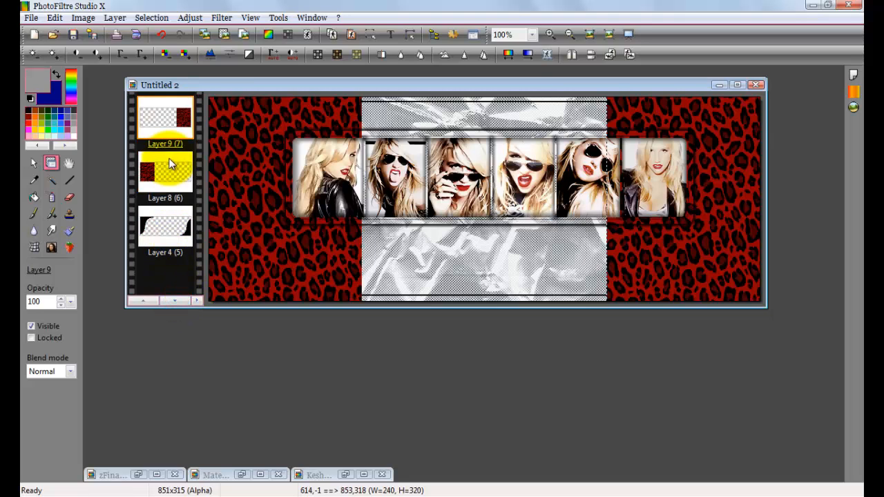
right_click(164, 112)
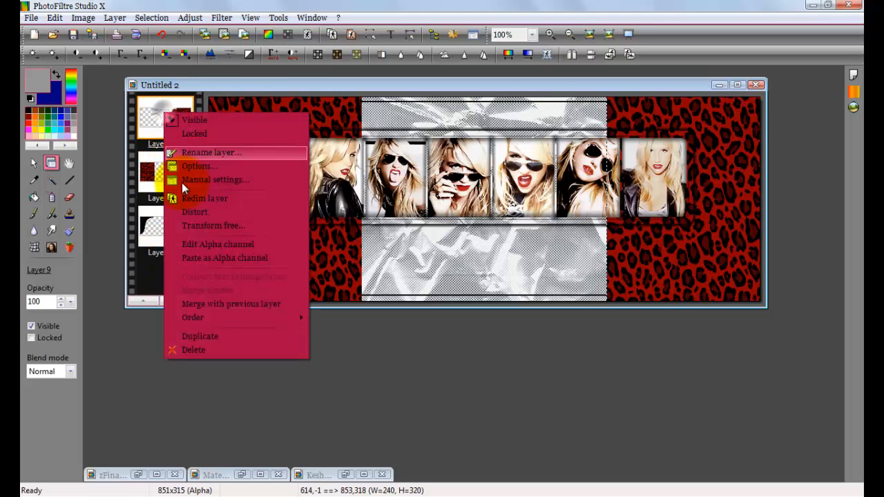
click(246, 304)
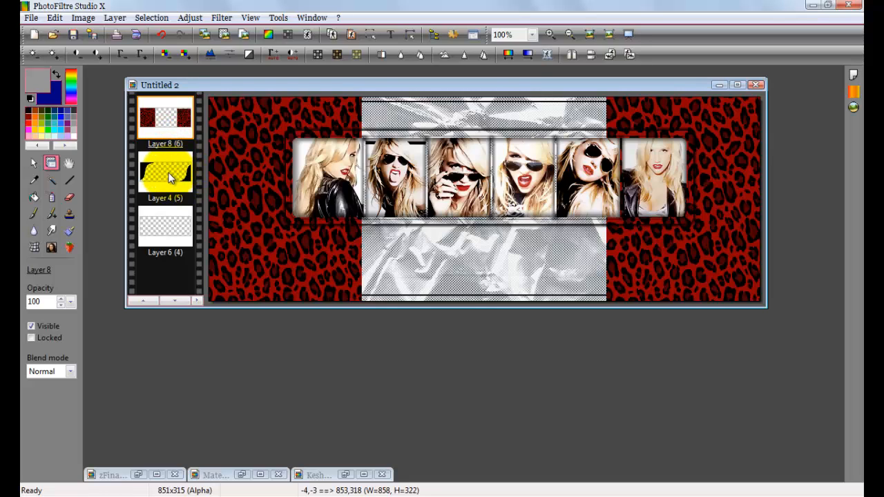
- Crop the leopard-print layer to the shape of Layer 4's black curved corners and merge it with Layer 4
click(168, 177)
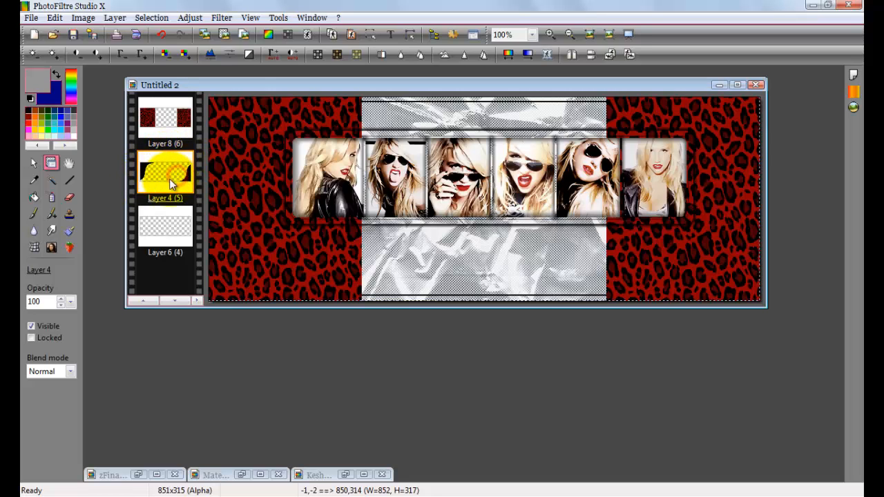
click(53, 181)
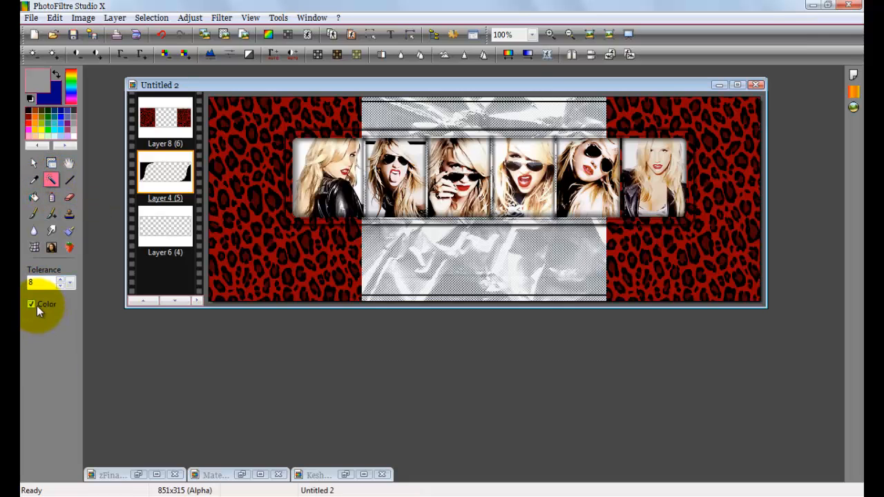
click(228, 138)
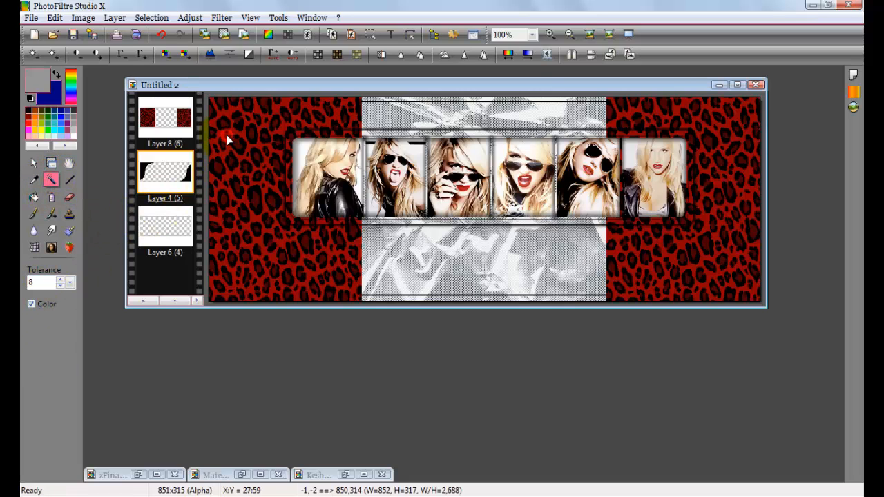
click(164, 123)
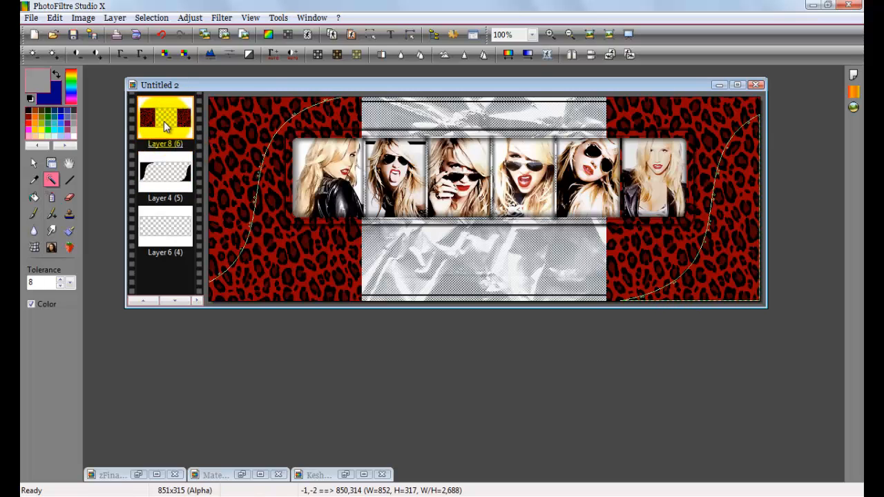
right_click(248, 119)
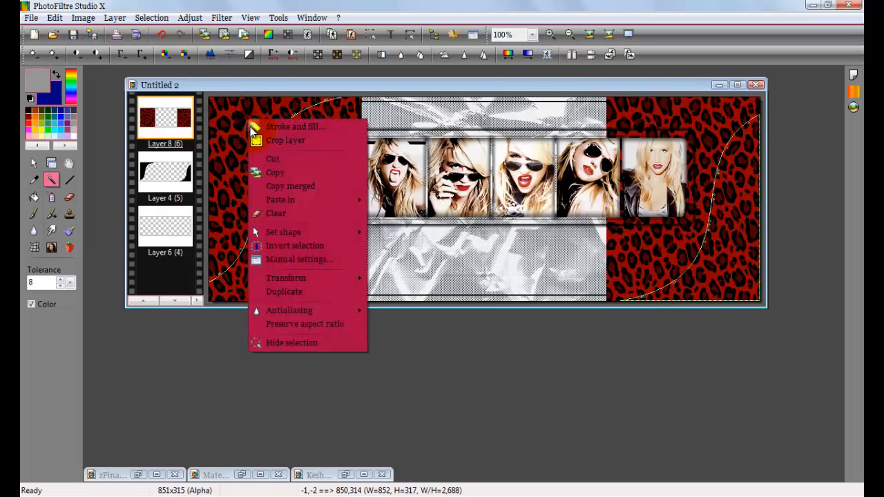
click(304, 139)
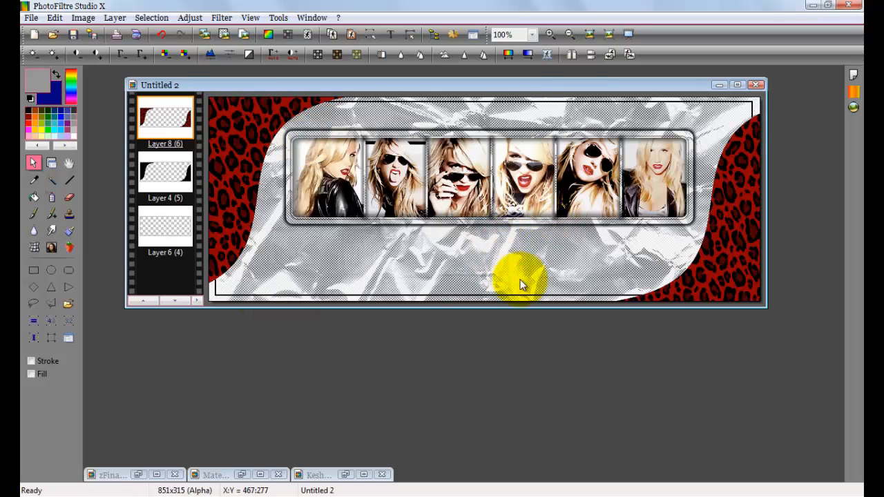
right_click(172, 125)
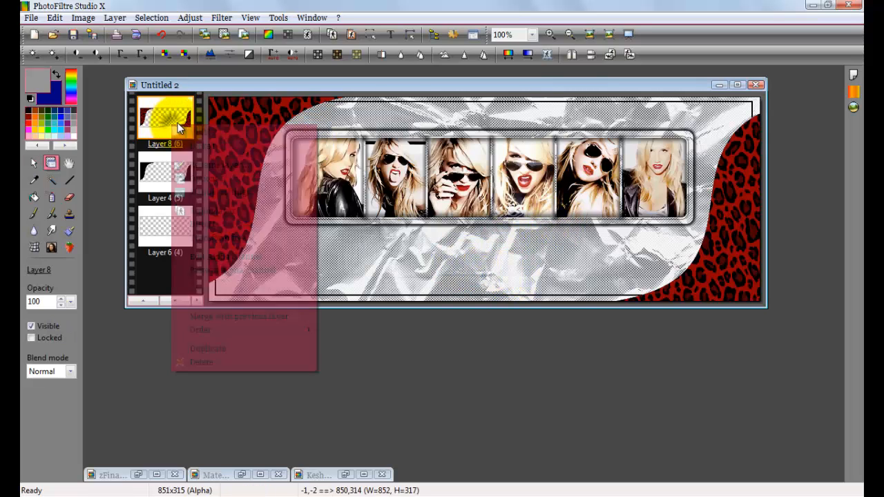
click(251, 318)
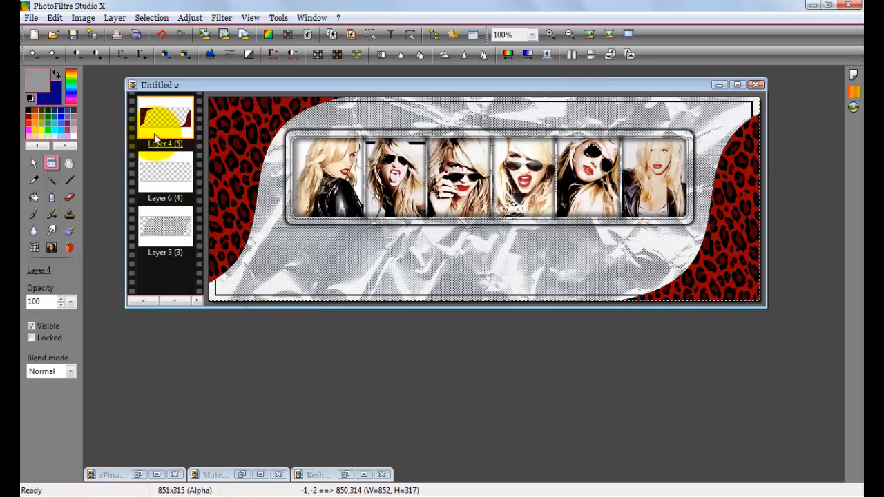
- Try the Maximum, Minimum, Color and Luminosity blend modes on the leopard-print corners of Layer 4
click(72, 372)
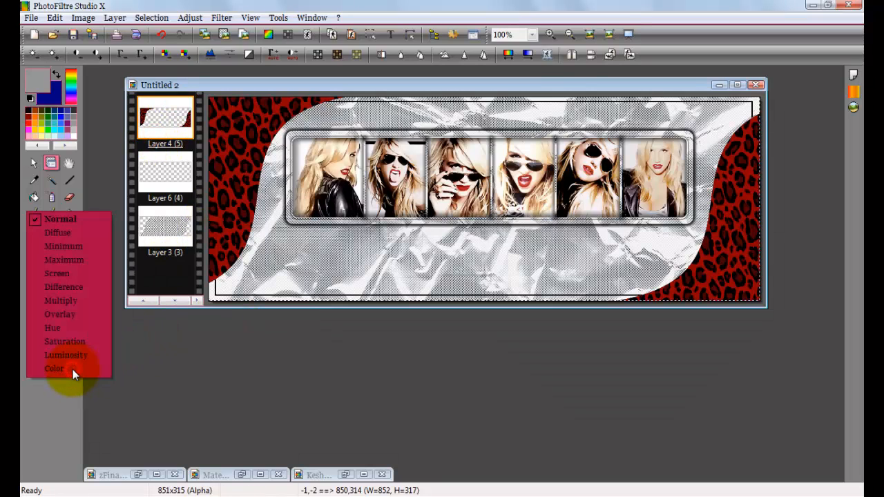
click(92, 263)
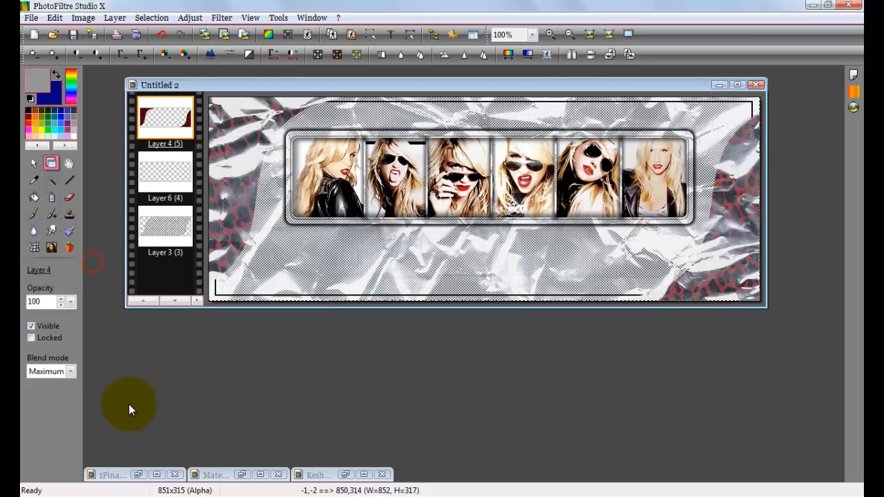
click(71, 373)
click(83, 247)
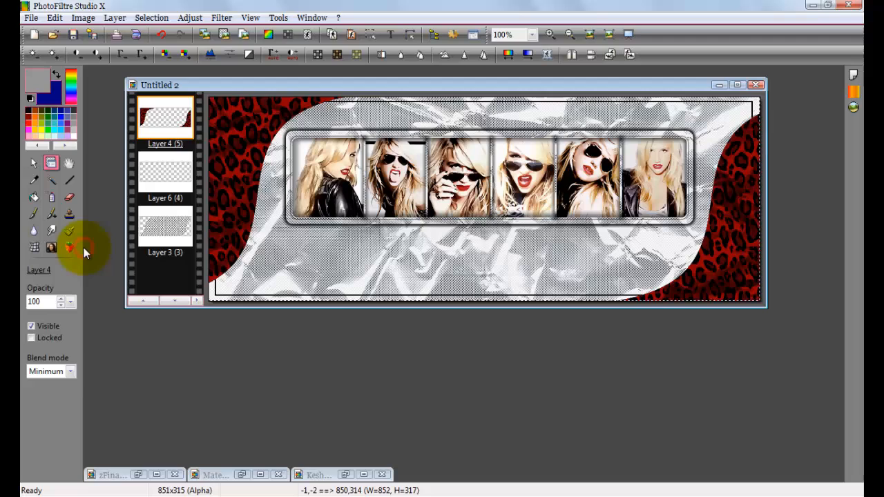
click(71, 372)
click(68, 367)
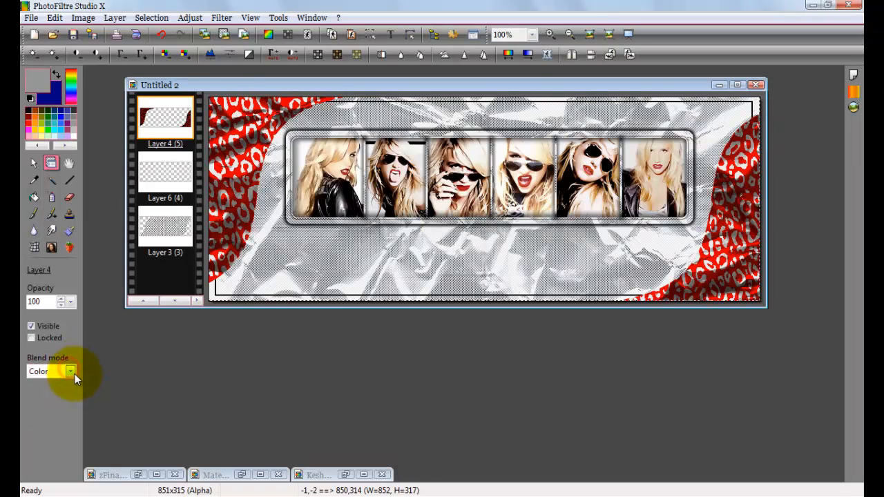
click(71, 372)
click(76, 353)
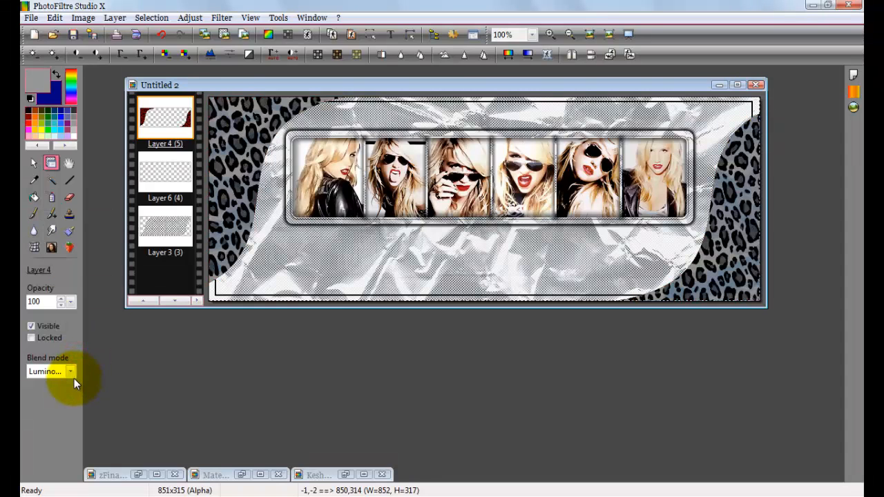
- Set Layer 4's blend mode to Minimum and its opacity to 70%
click(71, 373)
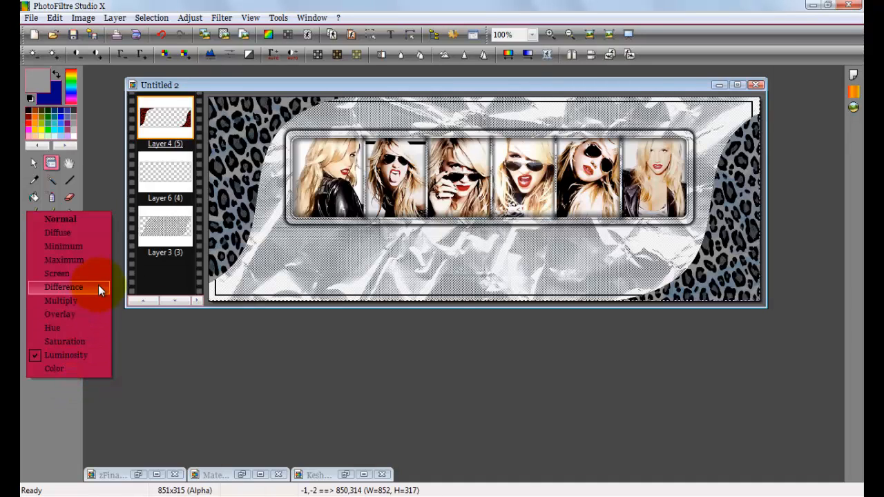
click(95, 250)
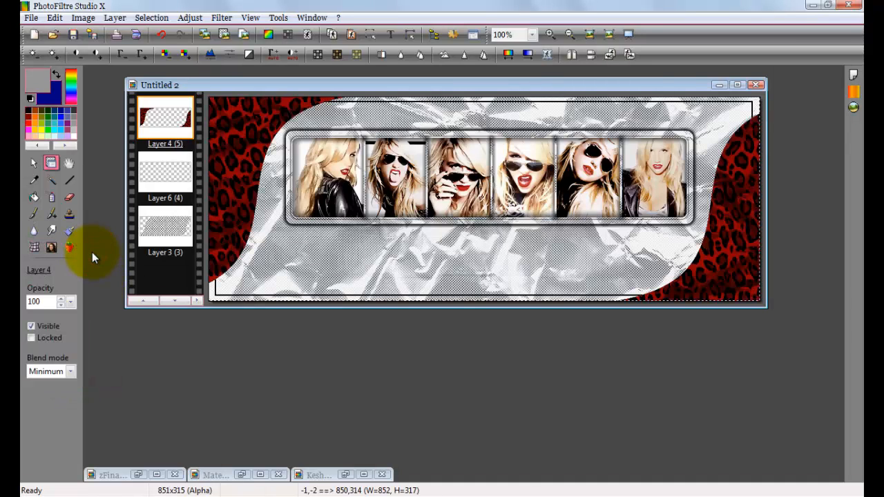
click(71, 301)
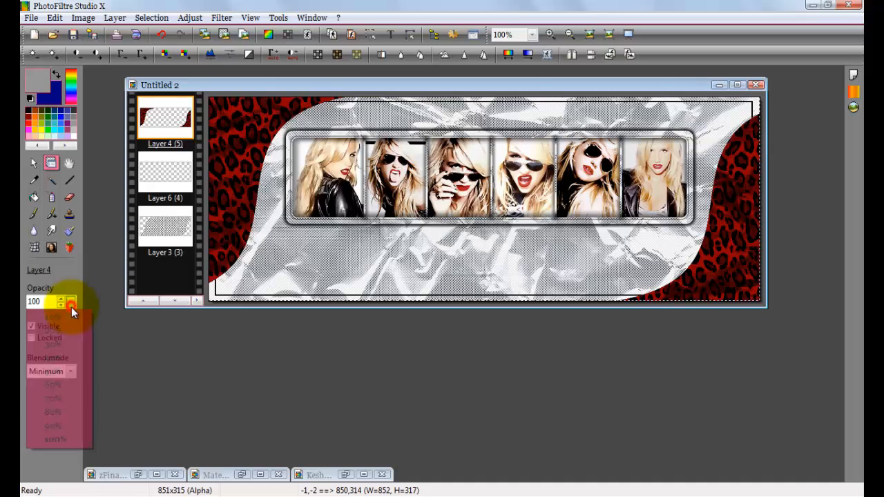
click(67, 399)
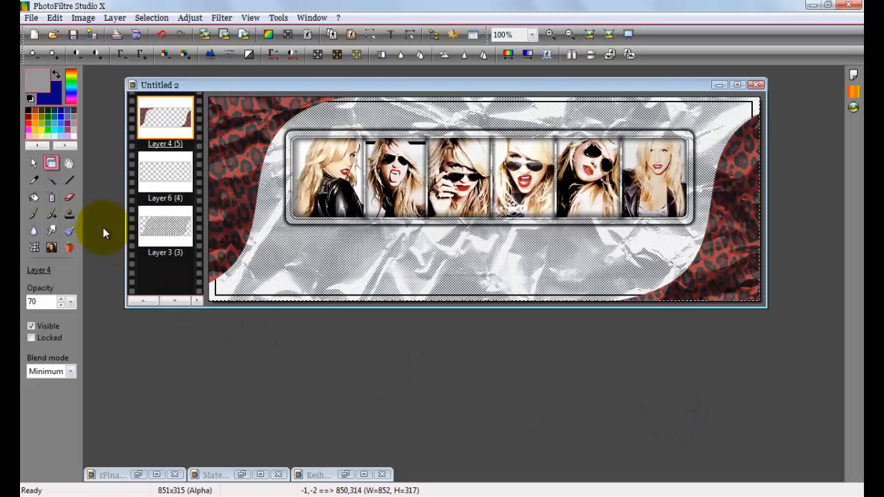
- Sample the muted red #AB4747 from the leopard print in the banner's lower-left corner as the foreground colour
click(34, 181)
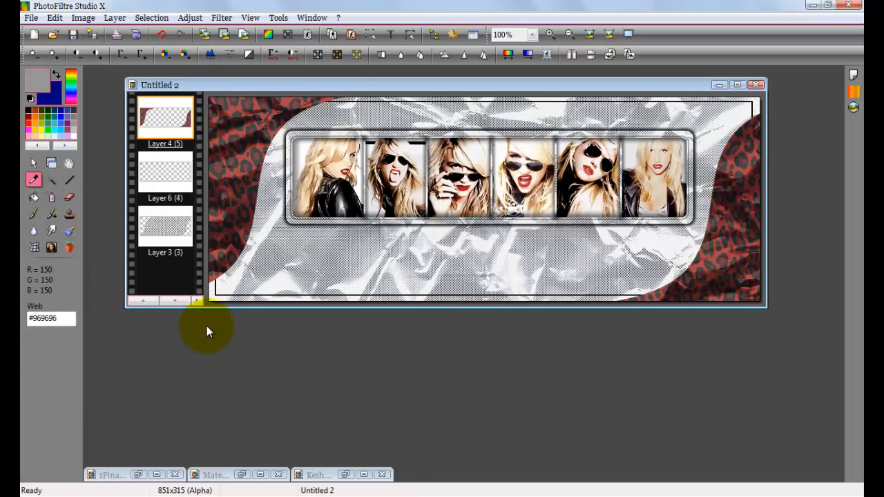
scroll(207, 304, up, 1)
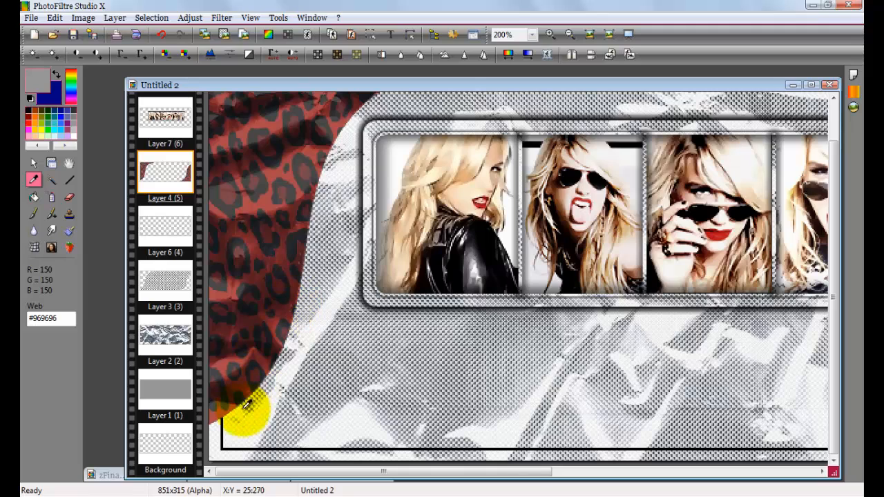
click(218, 414)
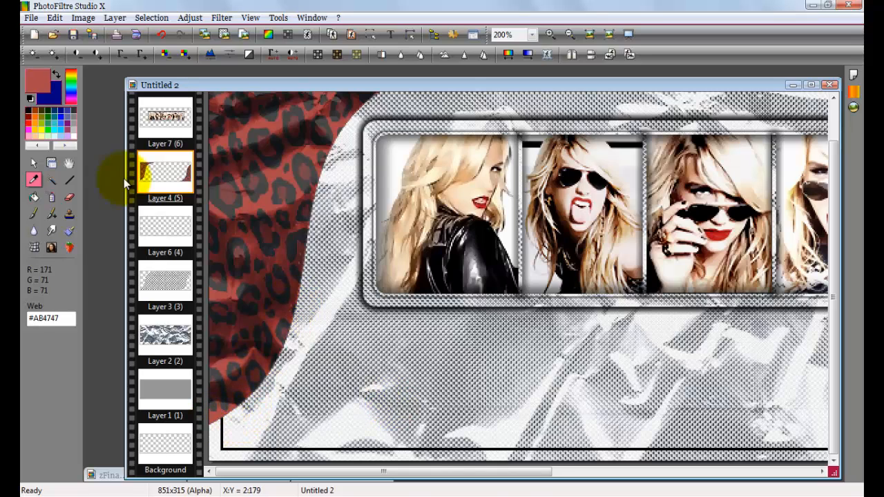
- Fill the lower and upper lines of the thin black frame on Layer 6 with the sampled red
click(33, 197)
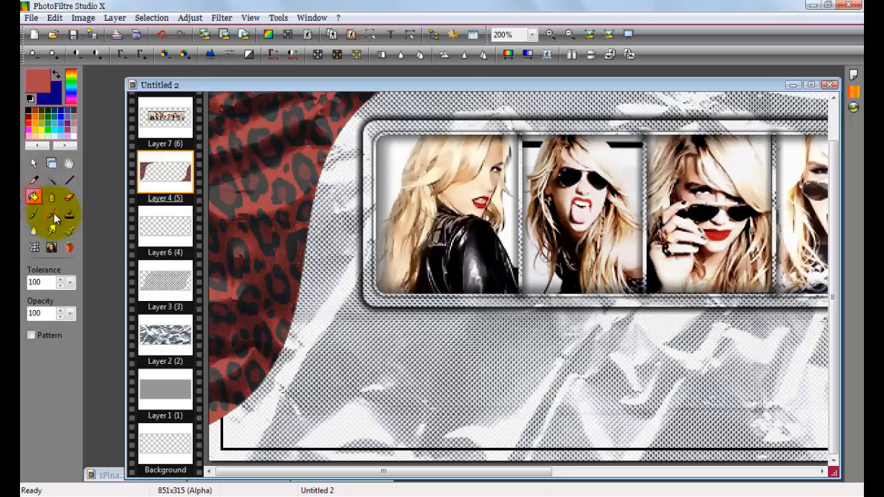
click(160, 232)
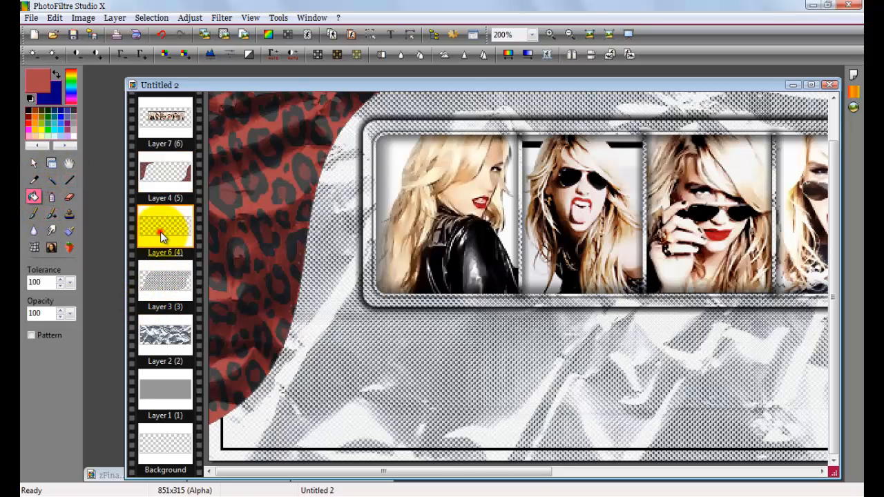
click(223, 432)
scroll(620, 155, down, 3)
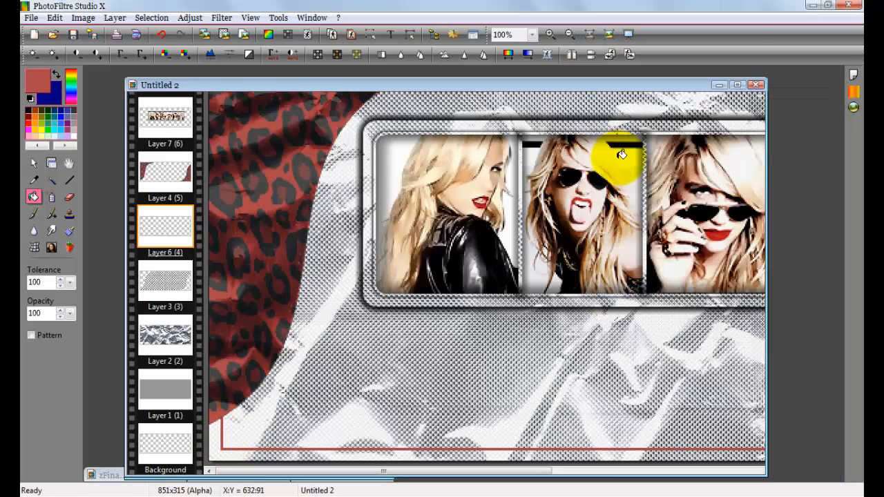
scroll(424, 105, up, 3)
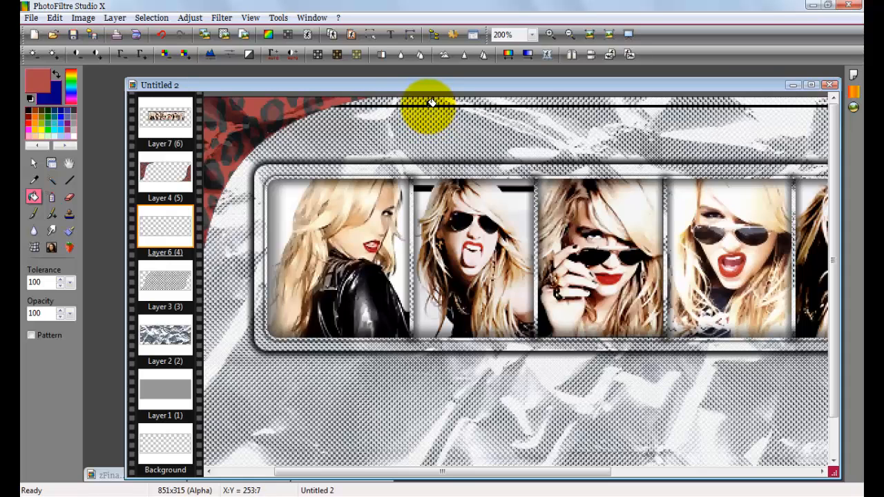
click(427, 105)
scroll(359, 258, down, 2)
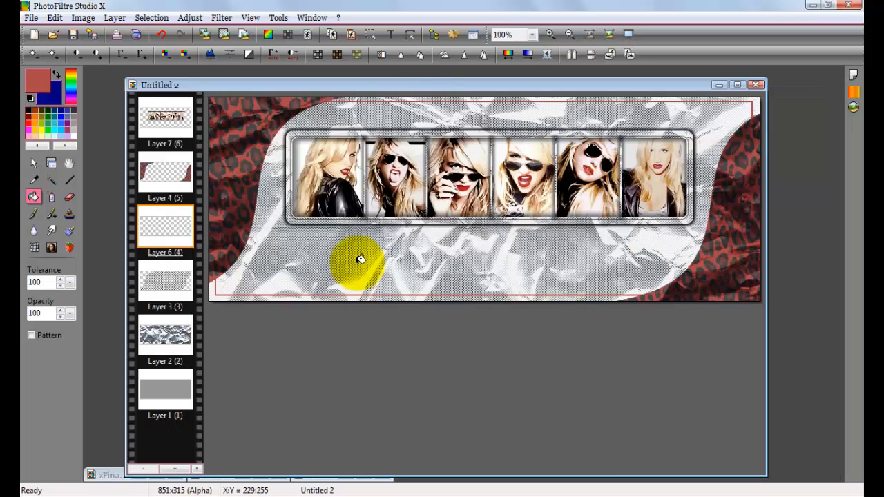
- Set the blend mode of the thin frame on Layer 6 to Minimum and its opacity to 60%
click(164, 231)
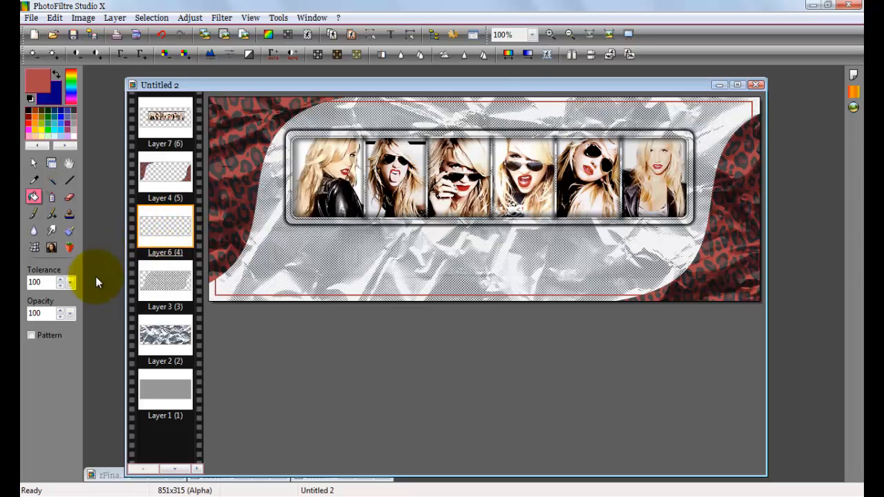
click(53, 163)
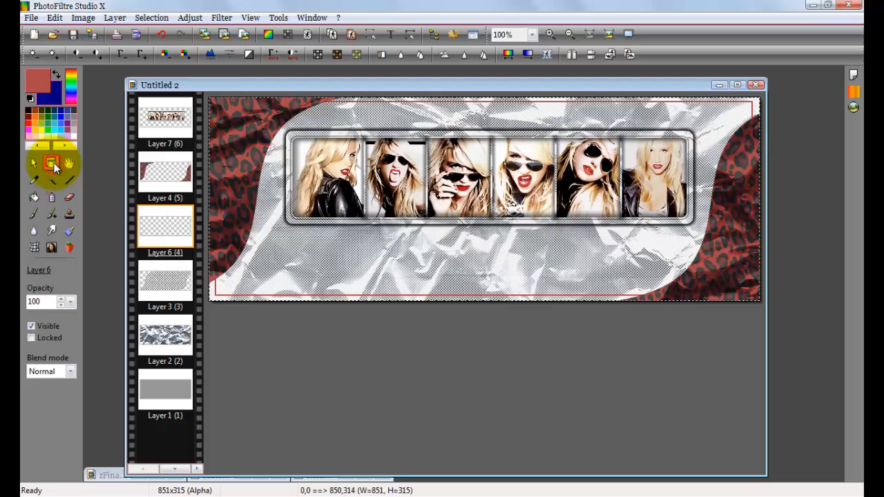
click(71, 371)
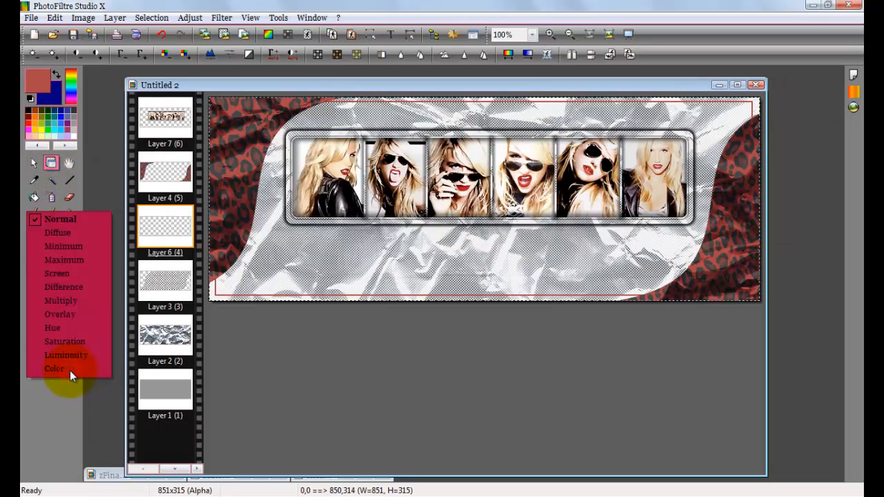
click(88, 247)
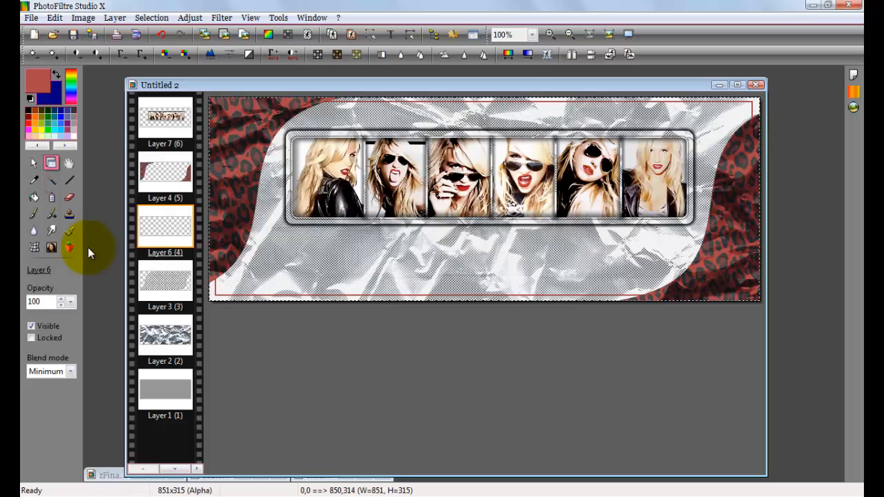
click(70, 302)
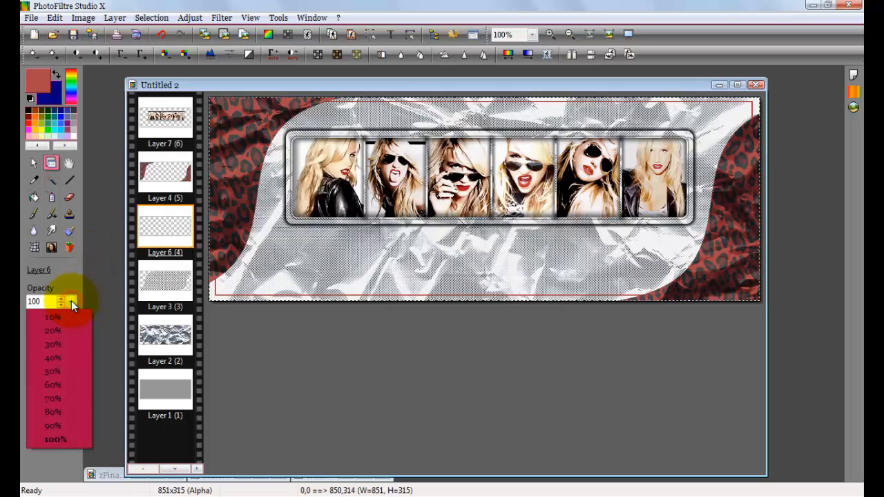
click(75, 385)
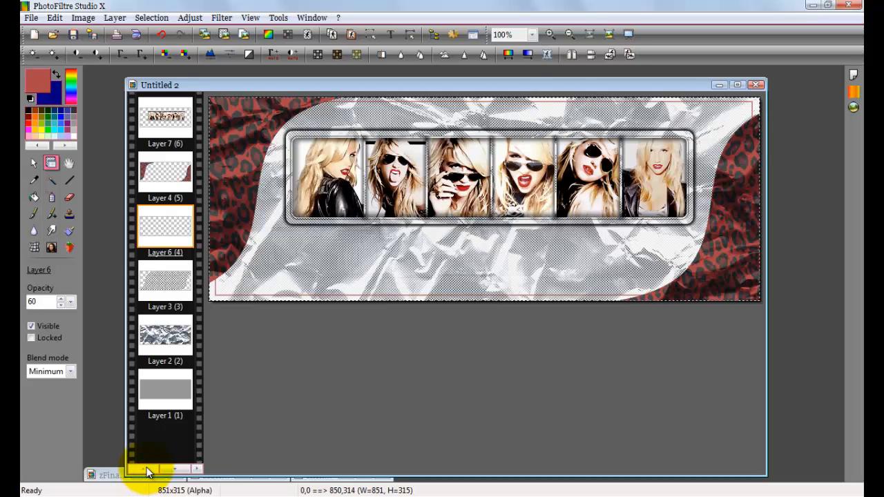
- Open the image "Material - Pingo de tinta natural.png" from the Tutorial folder, with the banner's Layer 7 as the active layer
click(165, 118)
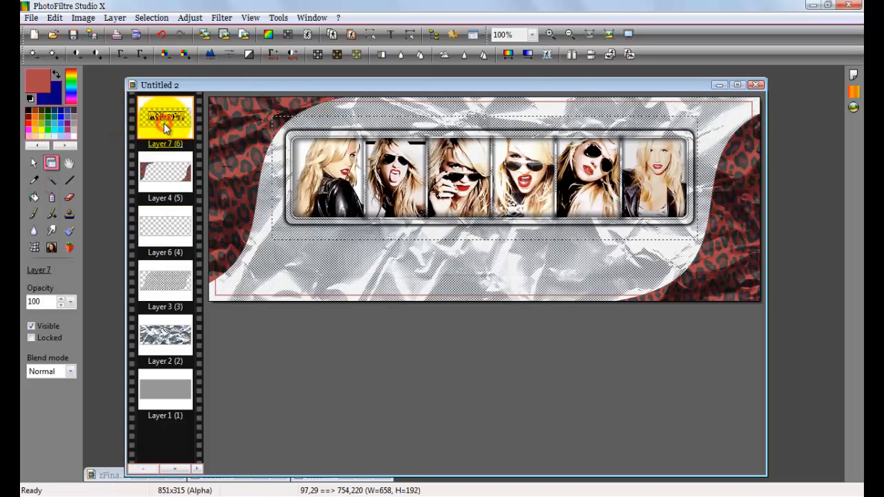
drag(678, 80, 679, 154)
drag(565, 155, 564, 85)
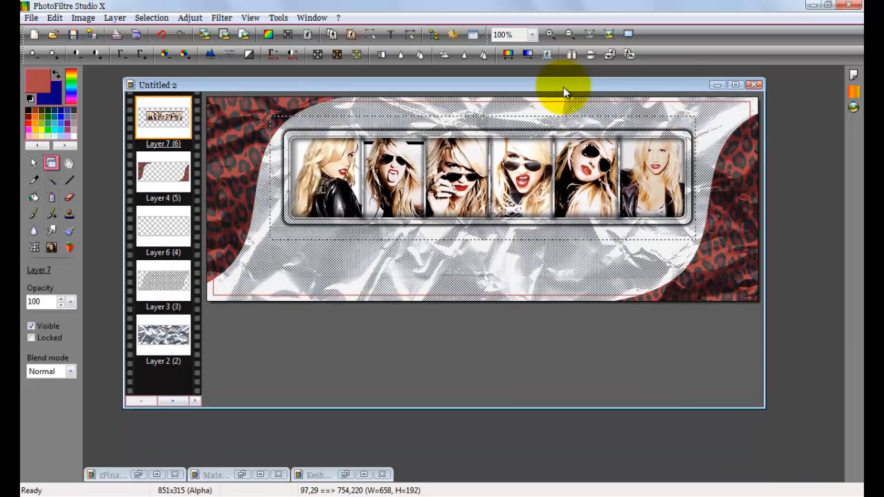
right_click(444, 453)
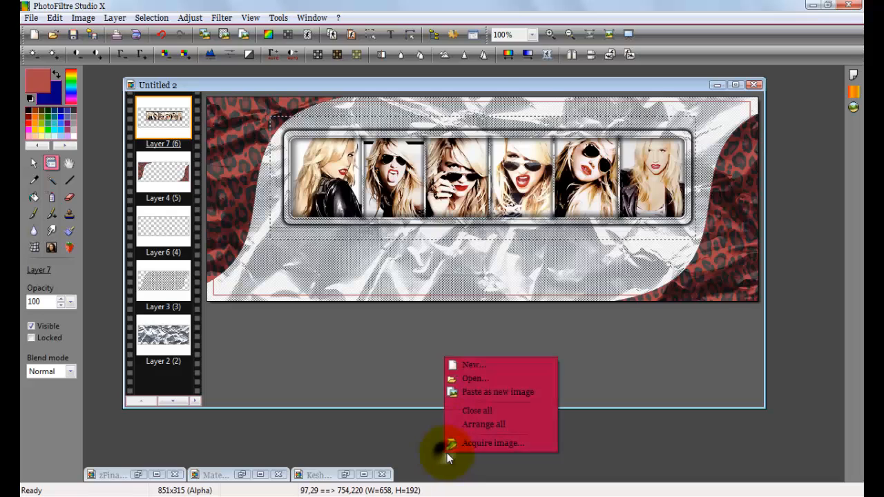
click(534, 379)
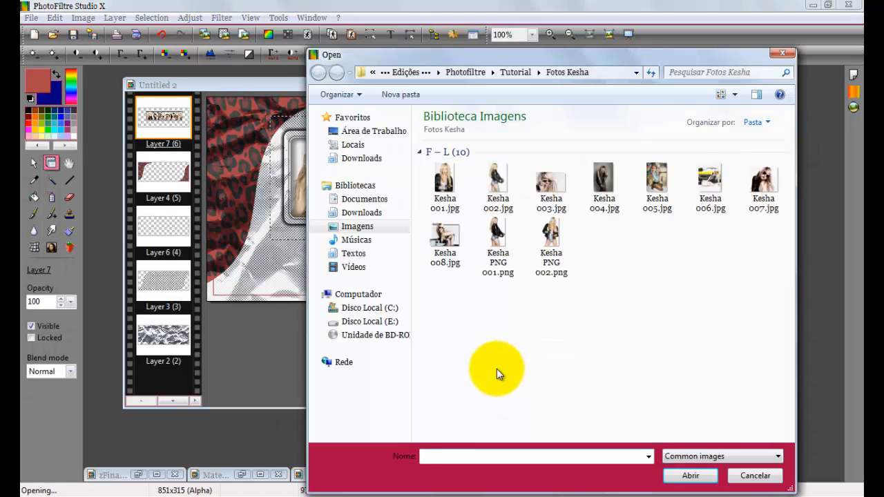
click(528, 77)
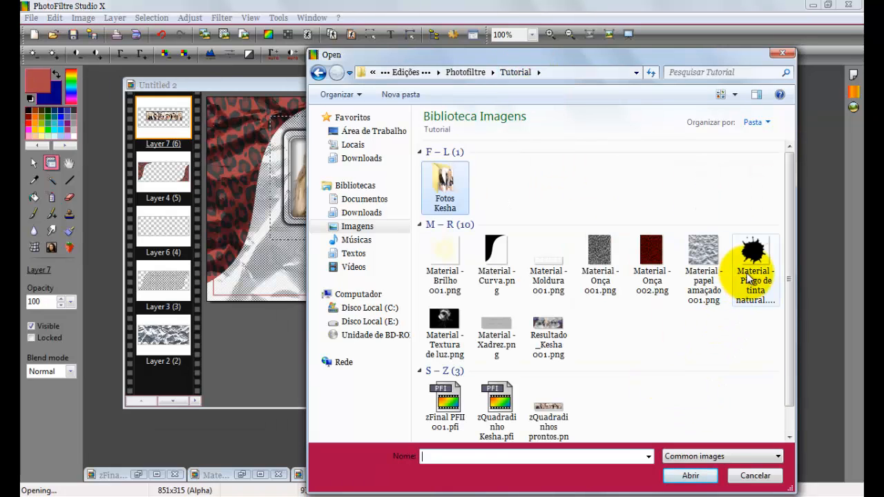
double_click(750, 278)
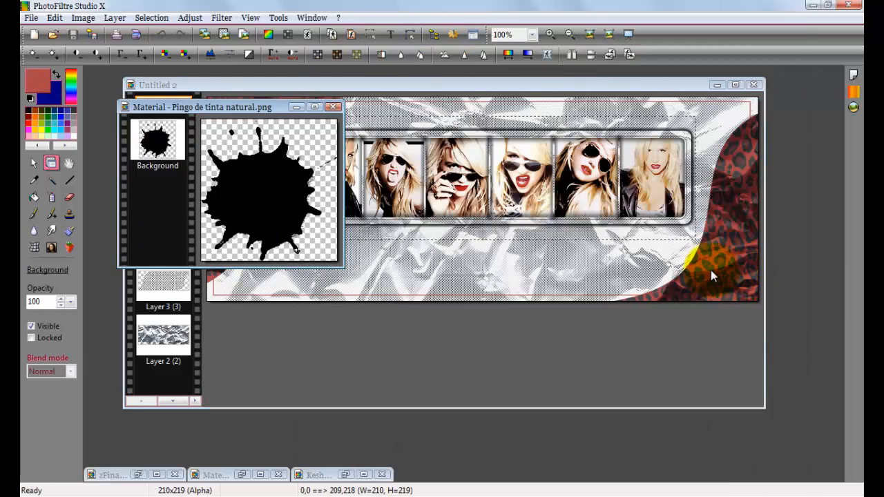
- Close the splatter image, paste the copied splatter as a new layer above Layer 7, and move it over the photo strip's left end
click(334, 107)
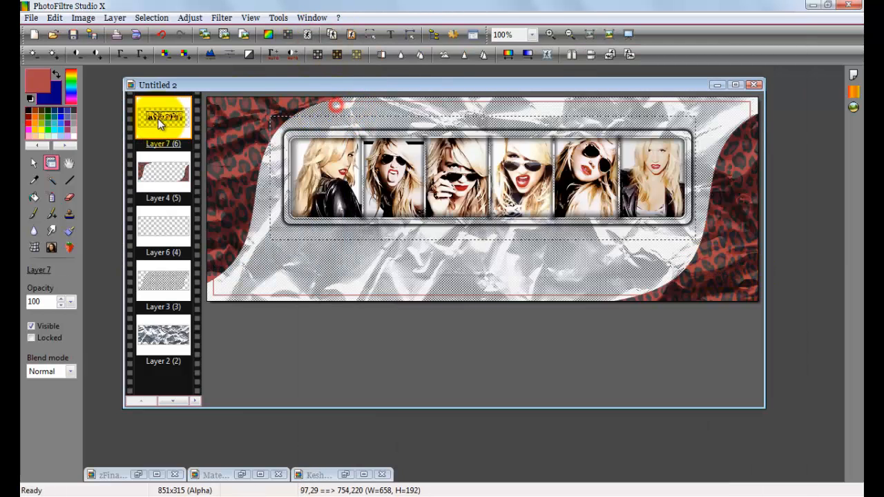
key(ctrl+v)
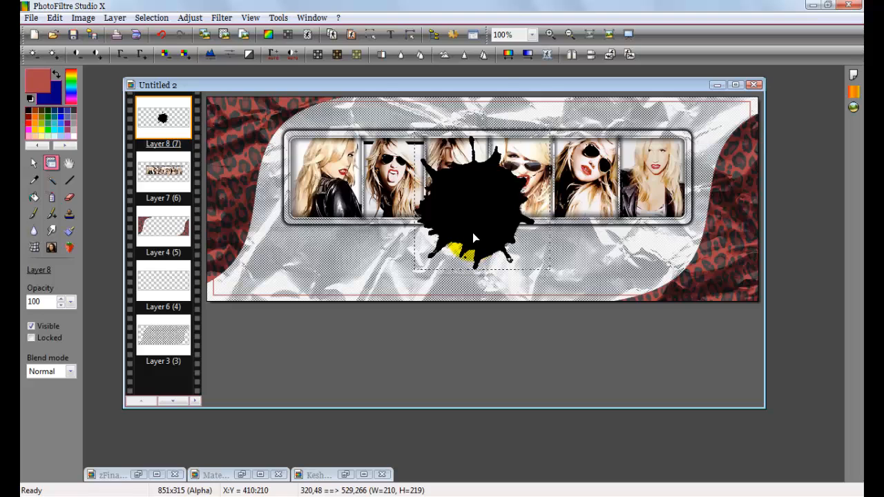
drag(476, 226, 275, 189)
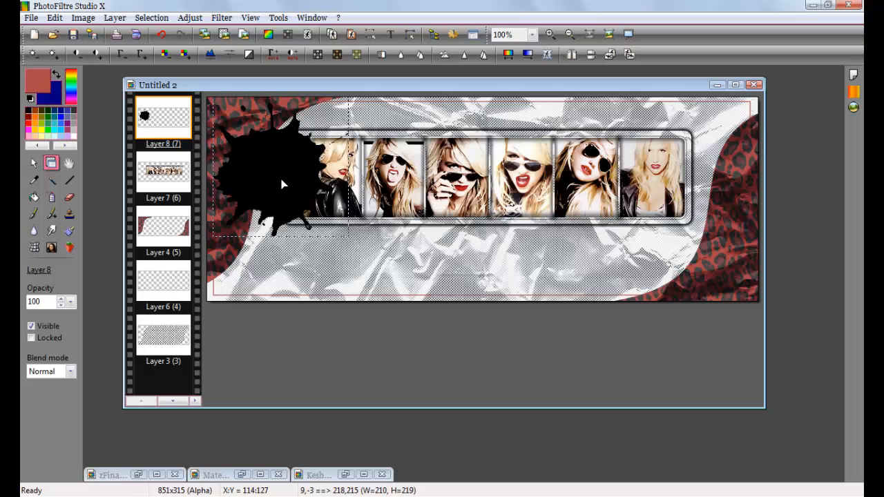
drag(282, 183, 282, 186)
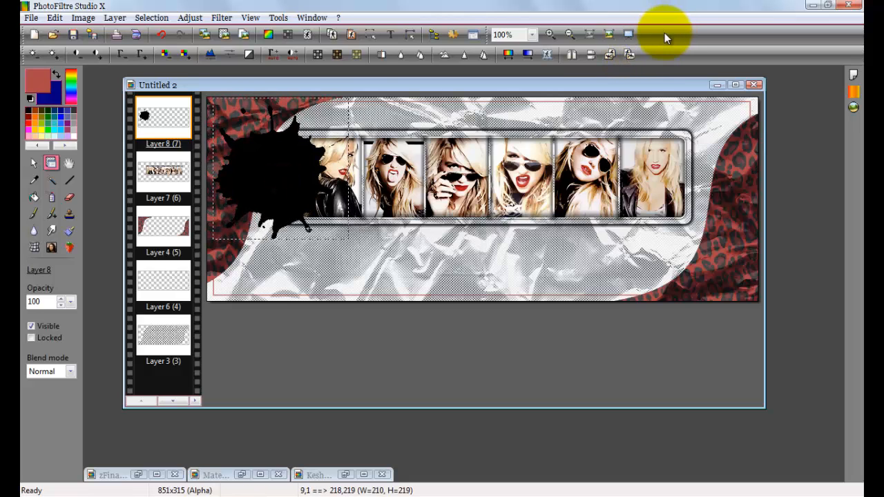
- Colorize the black ink splatter dark red with Hue variation using Method 1 / Colorize, and raise its saturation and gamma
click(510, 57)
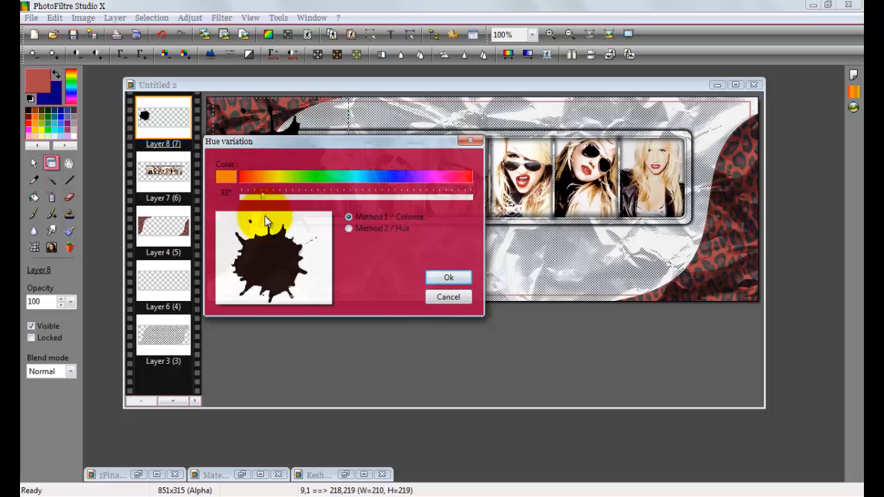
click(462, 276)
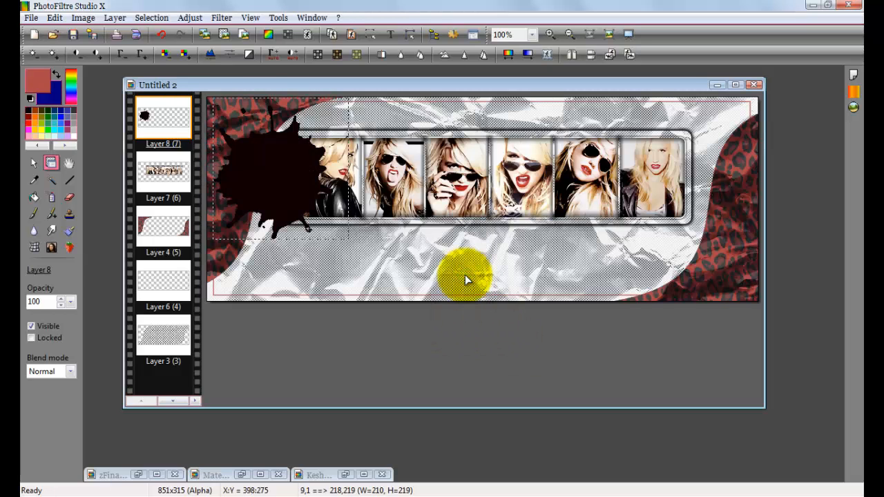
click(186, 59)
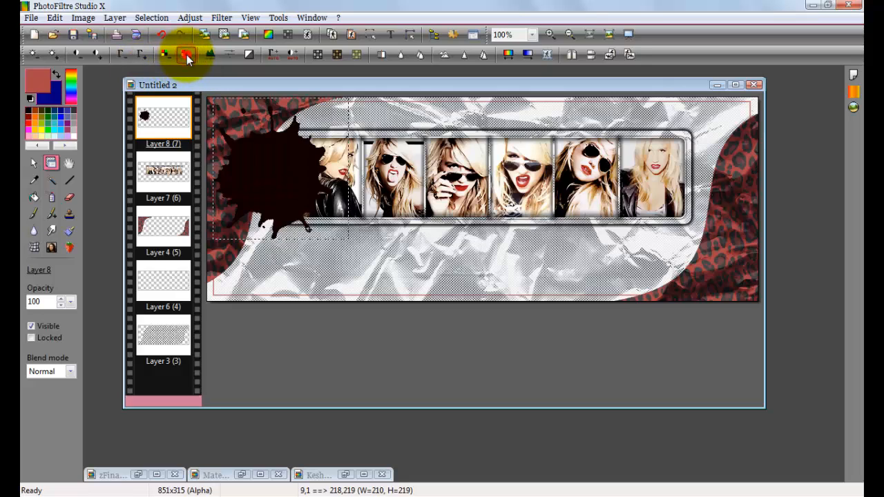
click(187, 59)
click(187, 54)
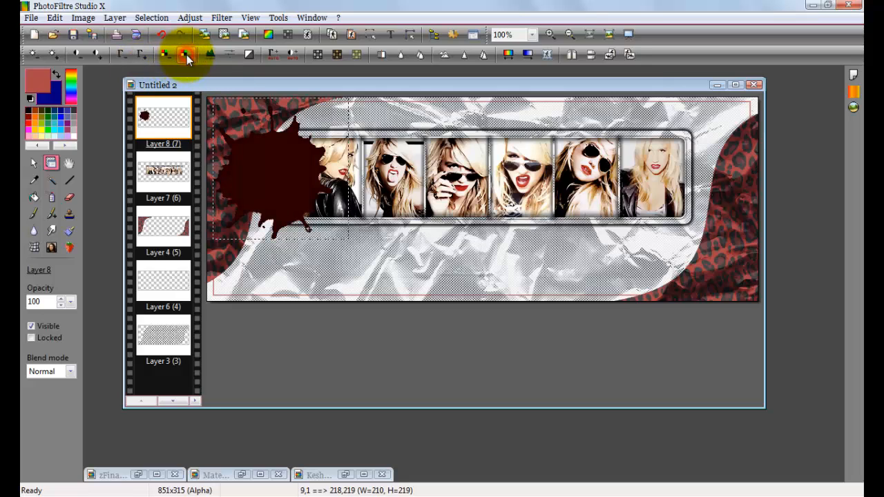
click(137, 58)
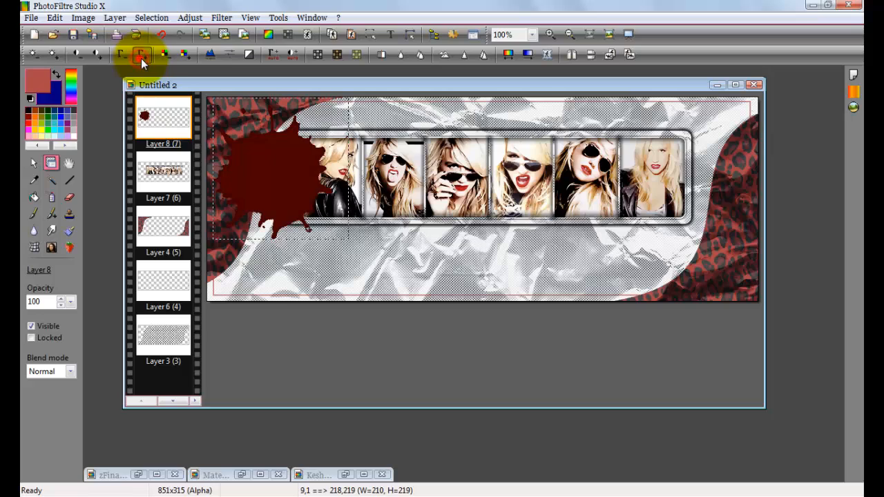
click(141, 58)
- Set the splatter layer's blend mode to Color and move the splatter to the banner's lower-left corner, at about 0,89
click(70, 371)
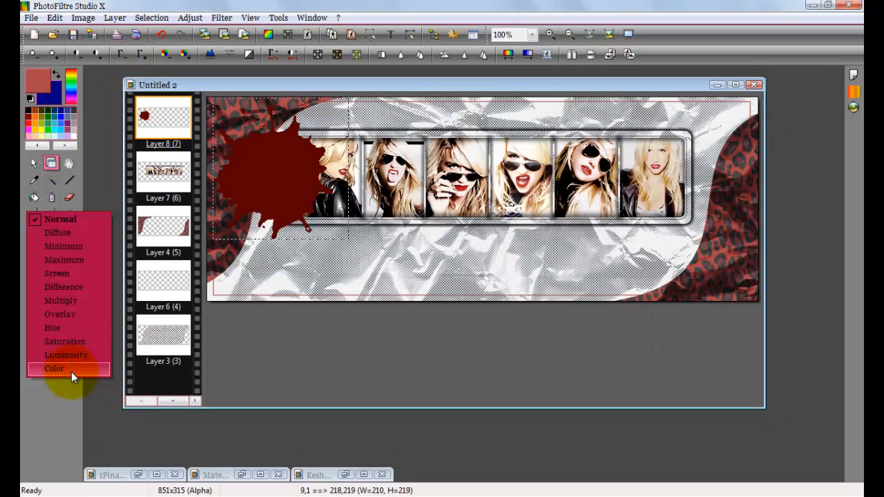
click(74, 372)
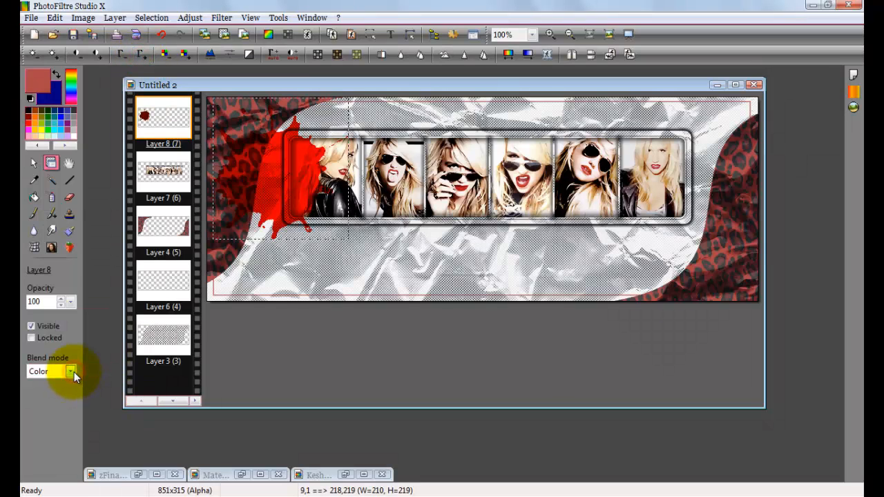
drag(278, 235, 262, 285)
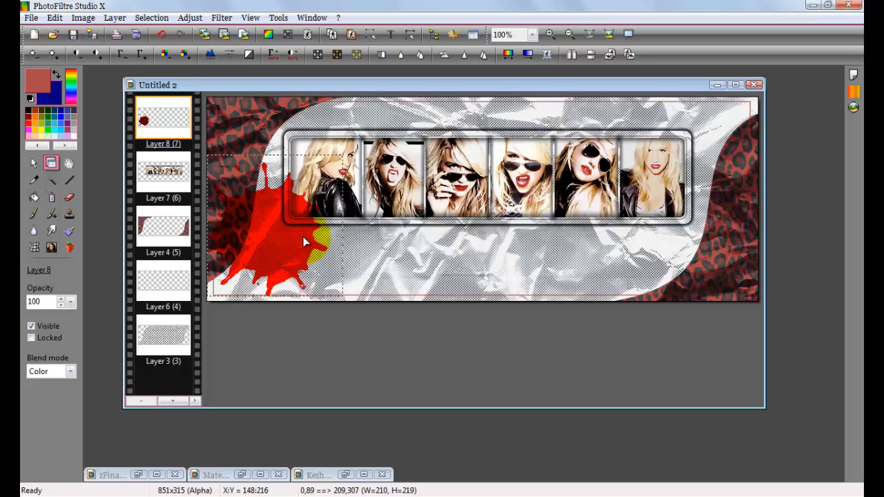
- Duplicate the red splatter layer, set the copy's blend mode to Color, and move it to the banner's upper-right corner
key(ctrl+v)
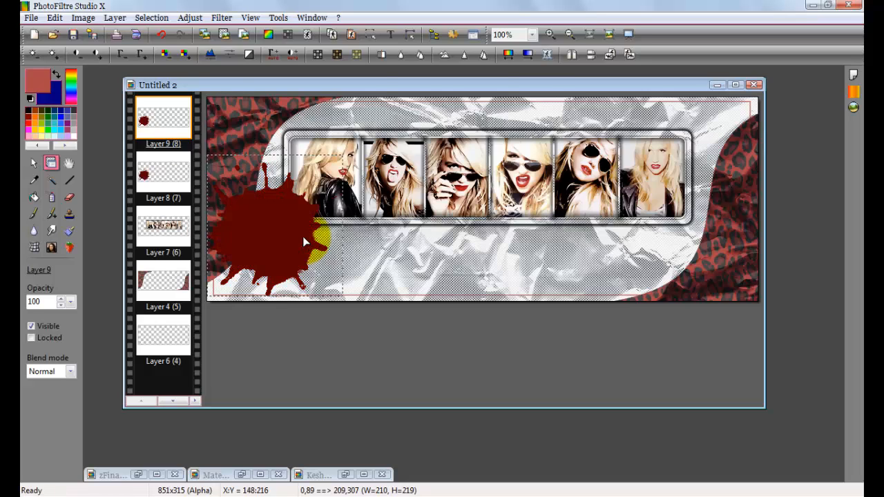
click(69, 370)
click(71, 365)
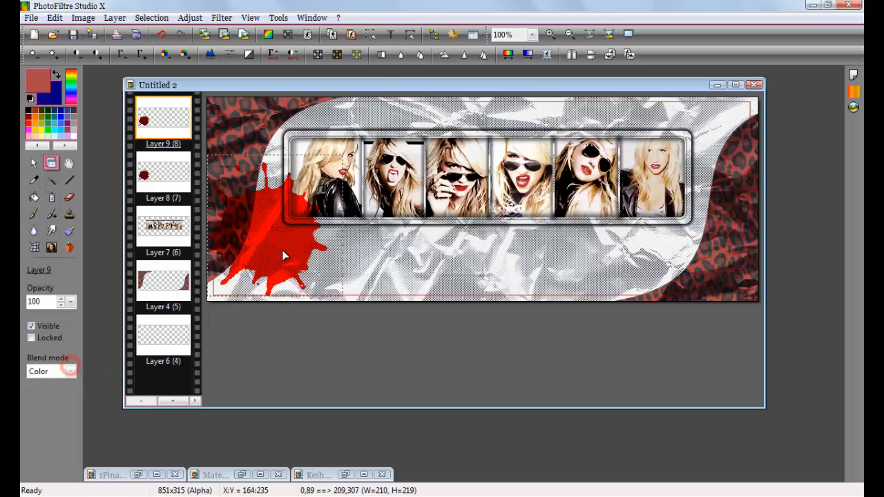
drag(530, 241, 721, 175)
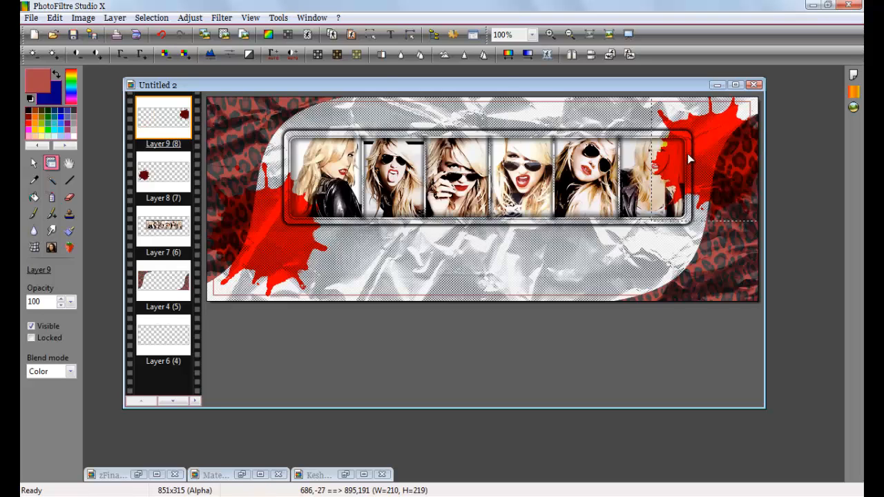
- Make Layer 7, the framed photo strip, the active layer
click(160, 272)
click(166, 242)
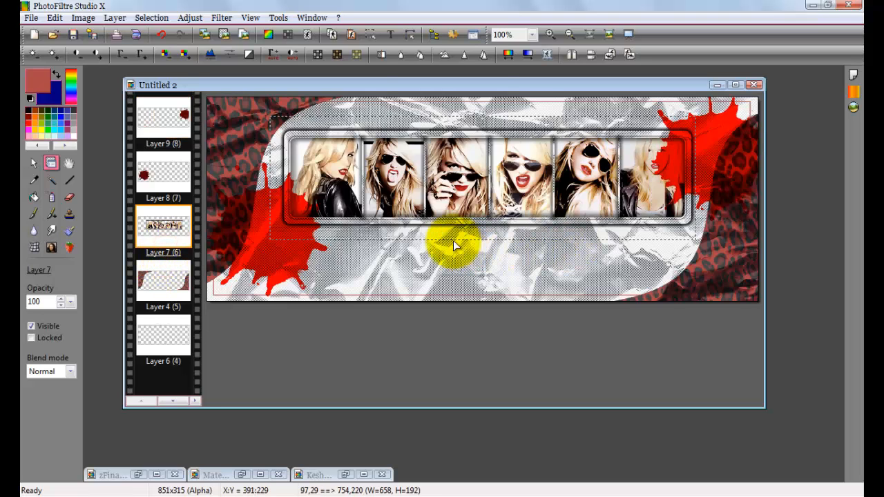
- Align the photo strip on Layer 7 to the top centre of the banner using the automatic position setting
drag(453, 226, 452, 221)
right_click(438, 197)
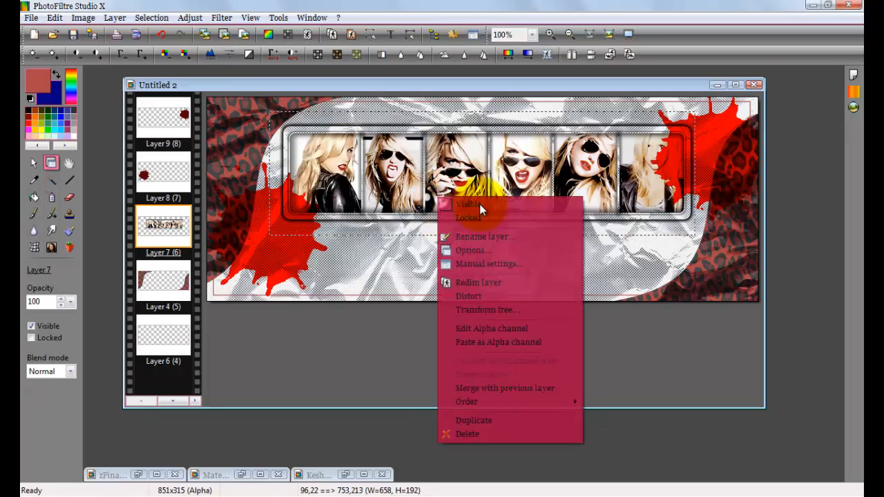
click(529, 263)
click(461, 130)
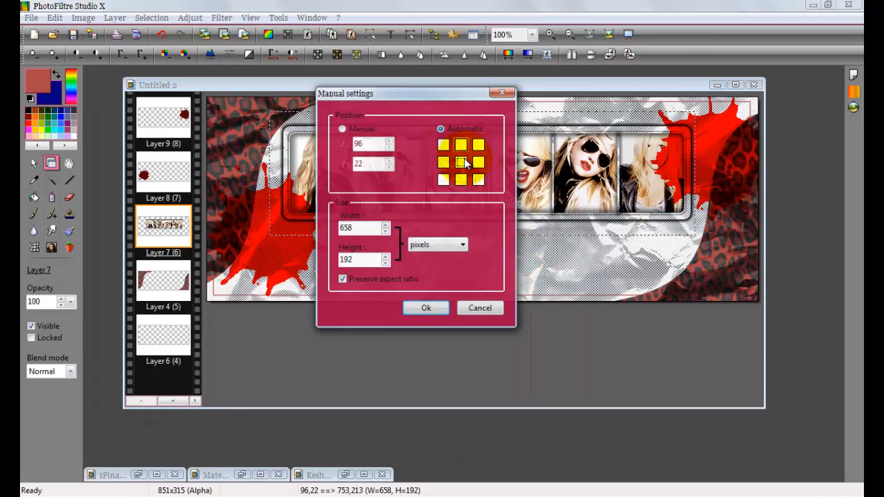
click(462, 161)
click(461, 145)
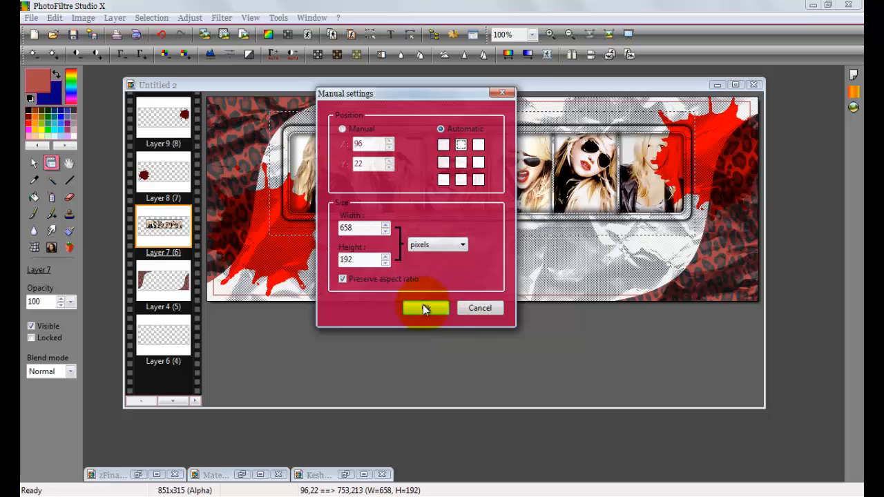
click(424, 308)
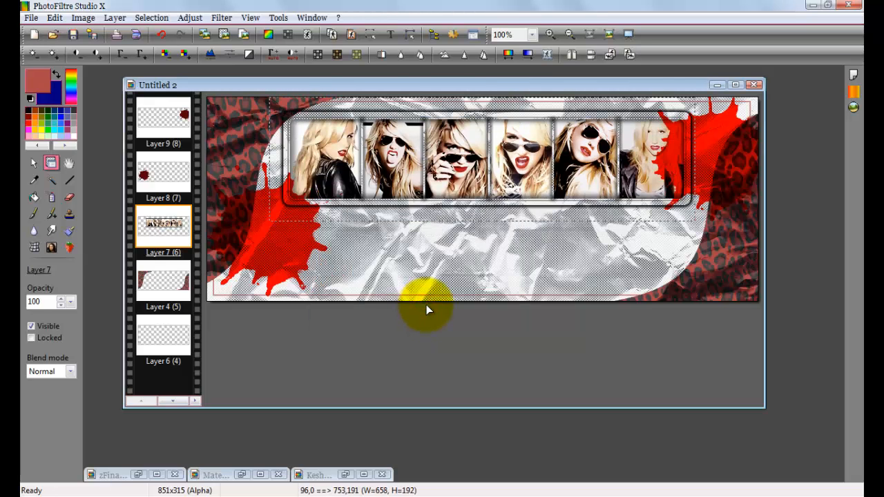
- Nudge the photo strip straight down by 24 pixels
key(Down)
key(Down)
key(Down)
key(Down)
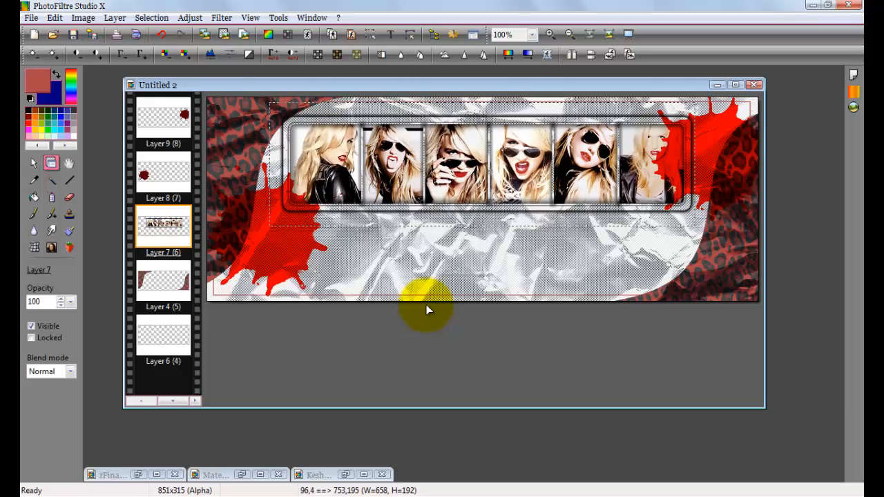
key(Down)
key(Down)
key(Down)
key(Down)
key(Down)
key(Down)
key(Down)
key(Down)
key(Down)
key(Down)
key(Down)
key(Down)
key(Down)
key(Down)
key(Down)
key(Down)
key(Down)
key(Down)
key(Down)
key(Down)
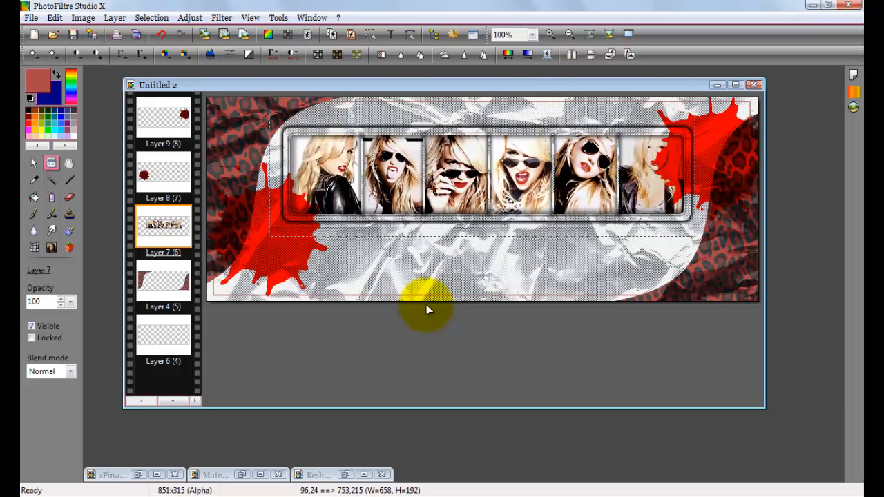
- Scale the red splatter on Layer 9 proportionally to 160 pixels high and place it back in the banner's upper-right corner
click(163, 116)
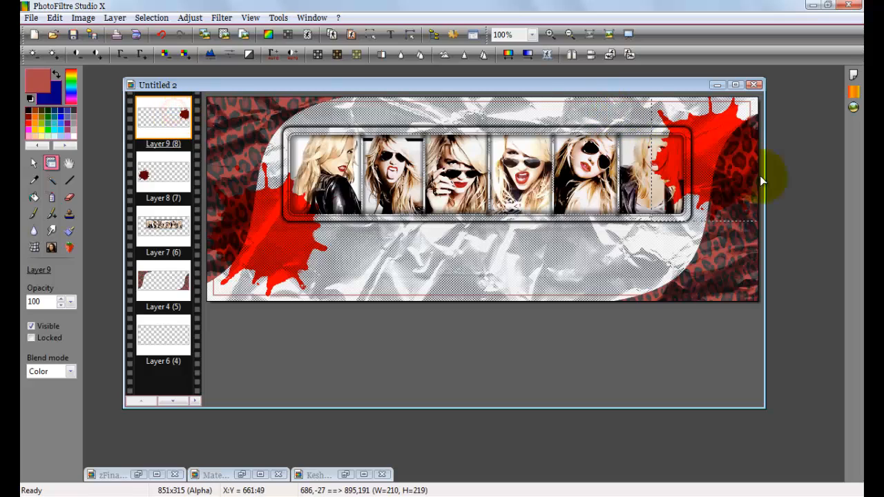
right_click(704, 168)
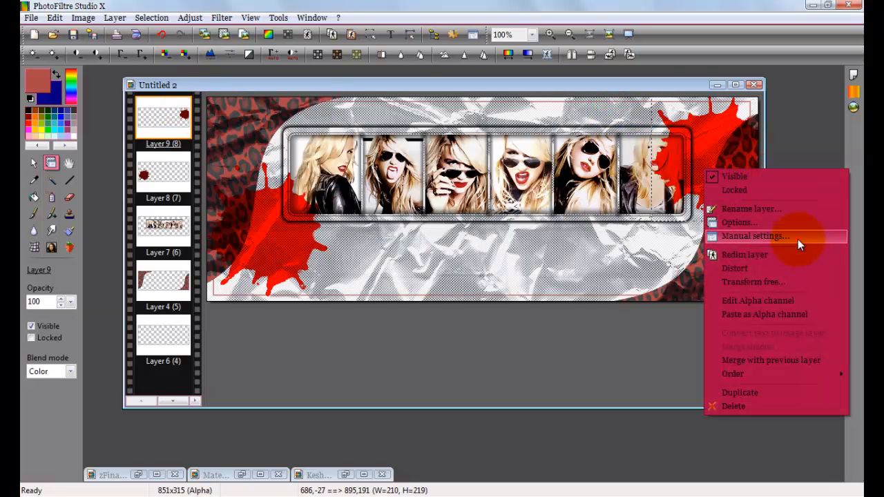
click(798, 239)
double_click(350, 259)
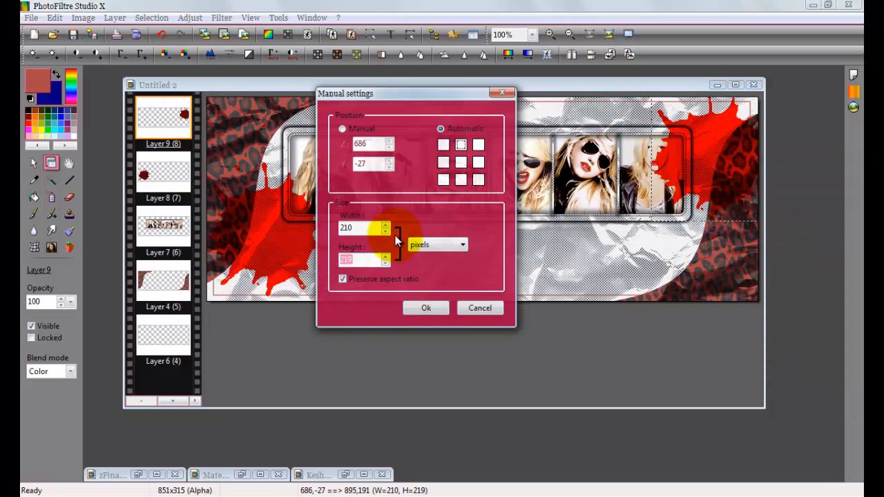
text(160)
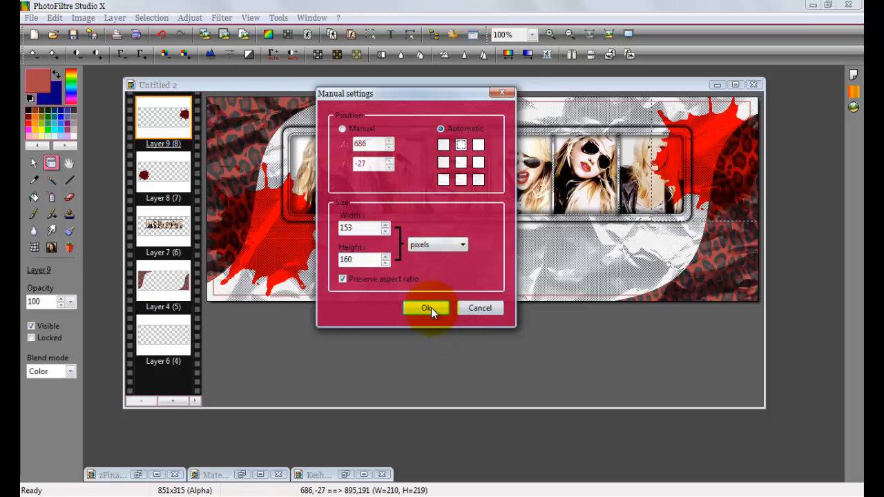
click(425, 308)
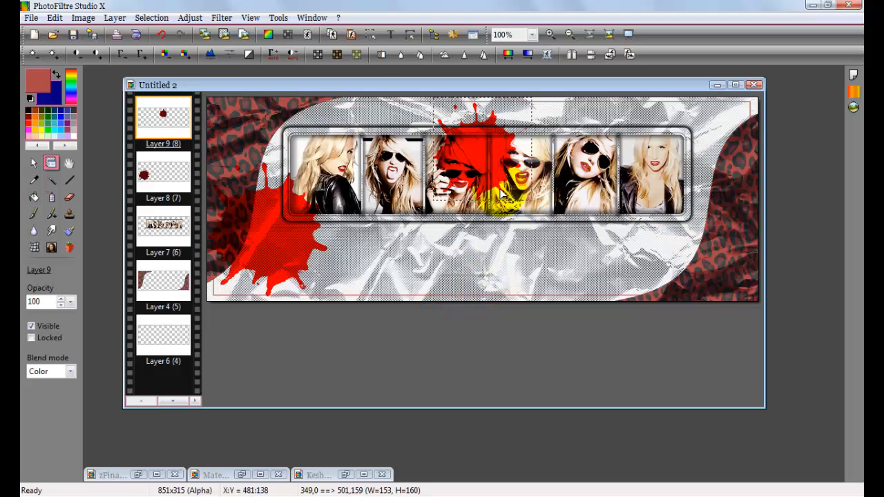
drag(500, 194, 713, 161)
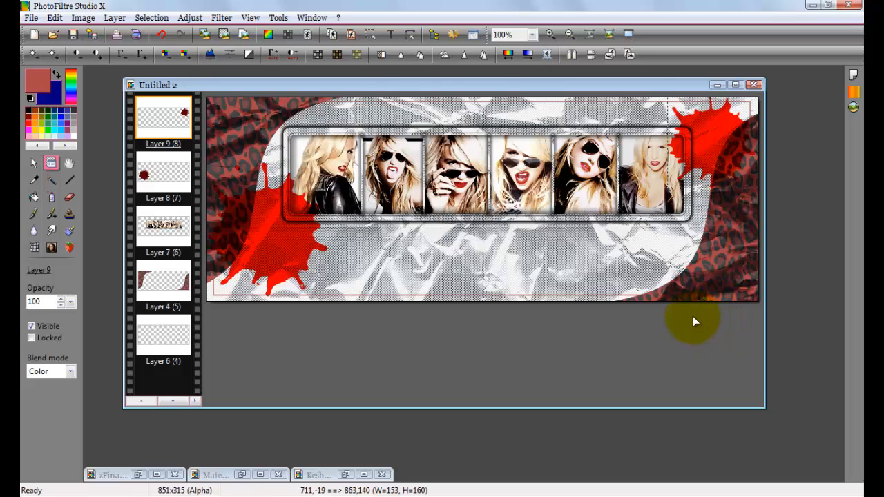
- Copy the cut-out figure from Kesha PNG 001.png into the Untitled 2 banner as a new layer and close the source image
double_click(322, 476)
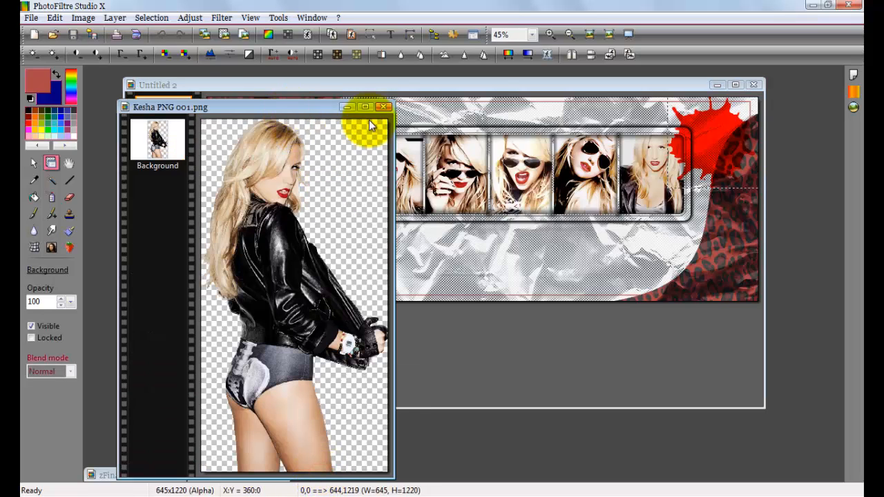
click(385, 107)
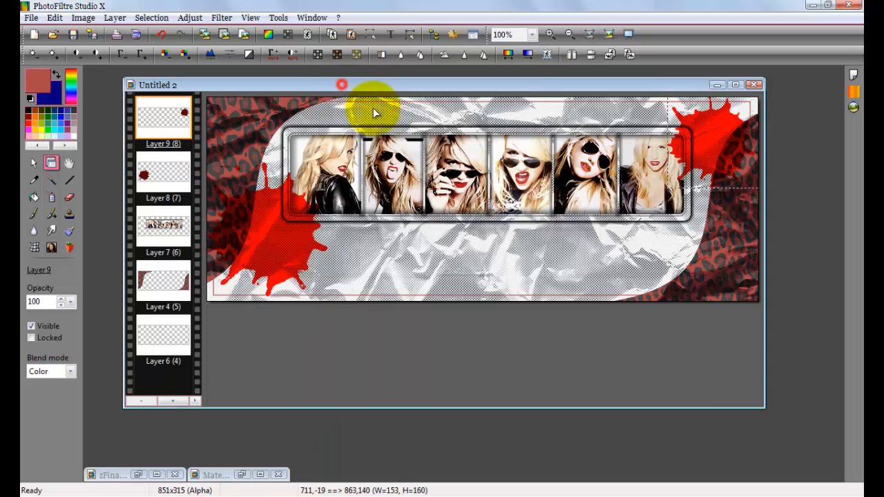
- Scale the pasted figure proportionally to 200 pixels high and move it over the red splatter at the banner's lower left
right_click(380, 189)
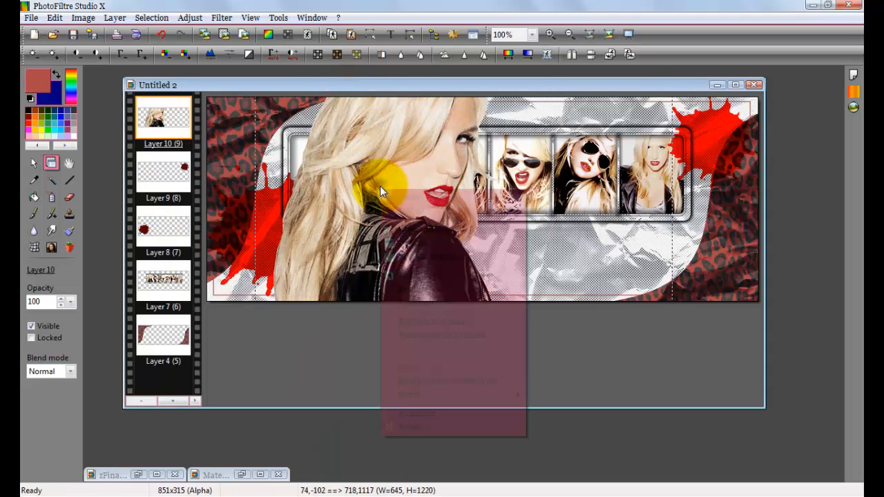
click(492, 262)
double_click(350, 260)
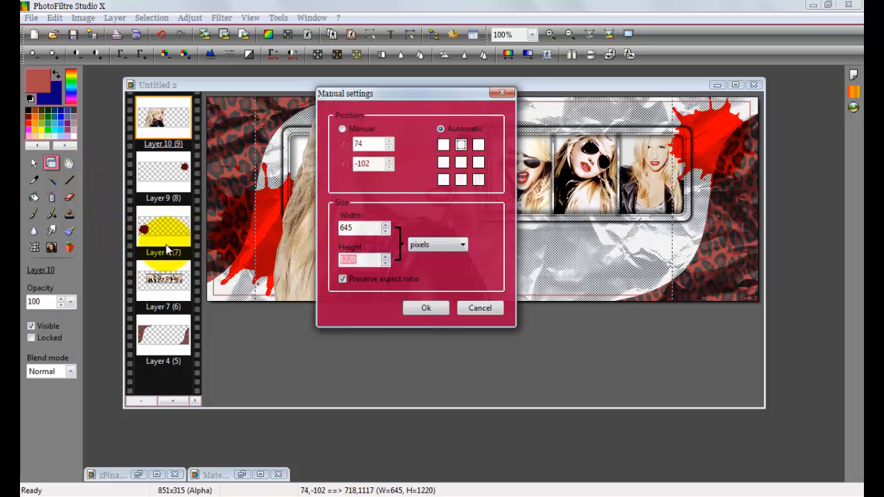
key(BackSpace)
text(200)
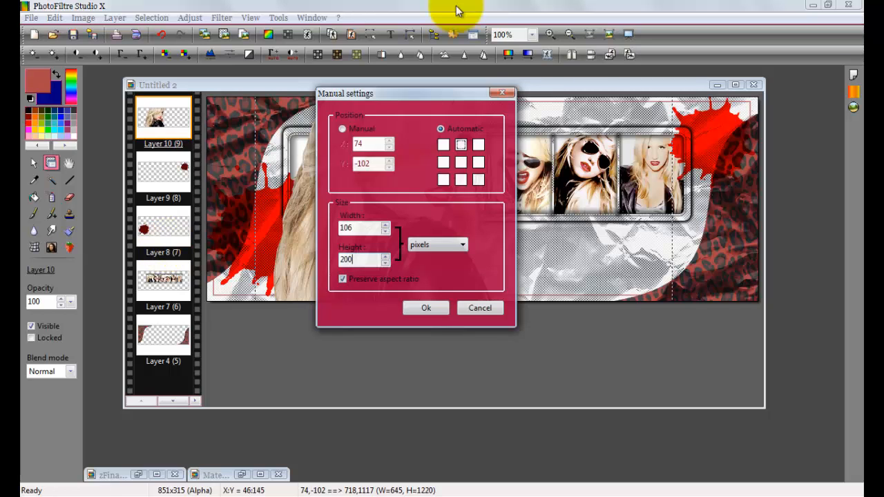
click(442, 312)
drag(468, 235, 304, 269)
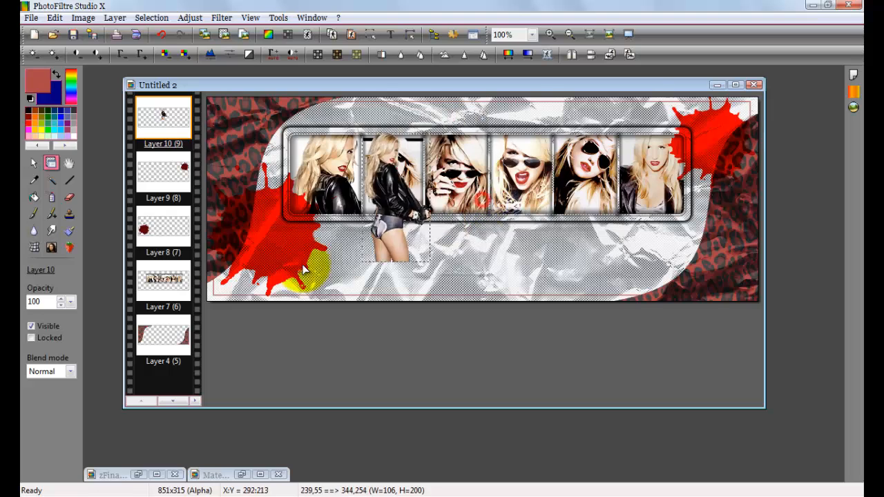
- Scale the figure on Layer 10 proportionally to 150 pixels high and position it on the banner's lower-left red splatter
right_click(280, 254)
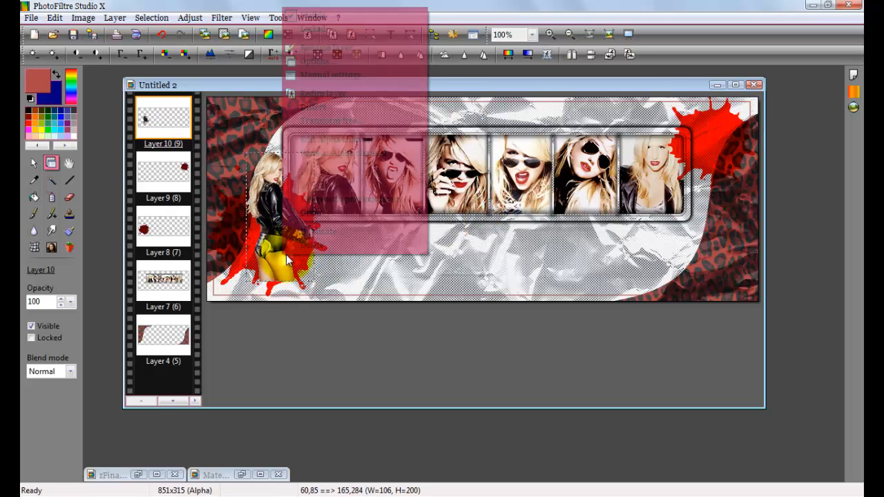
click(380, 76)
double_click(365, 261)
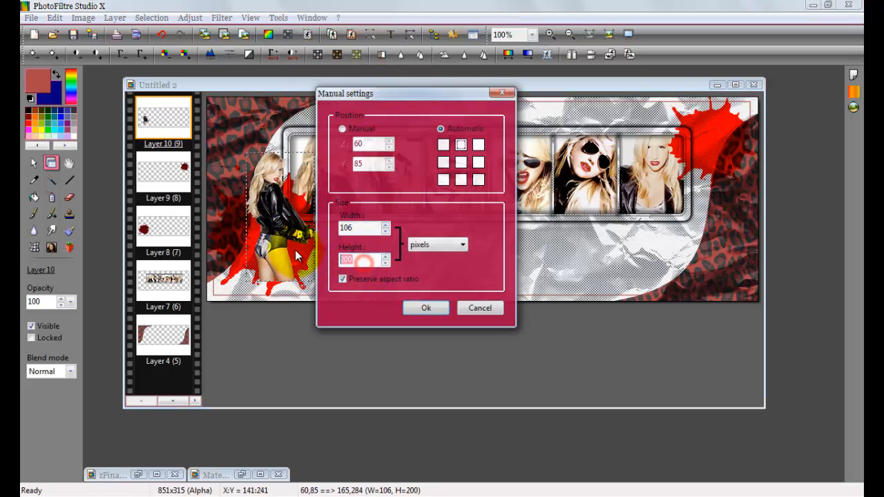
text(150)
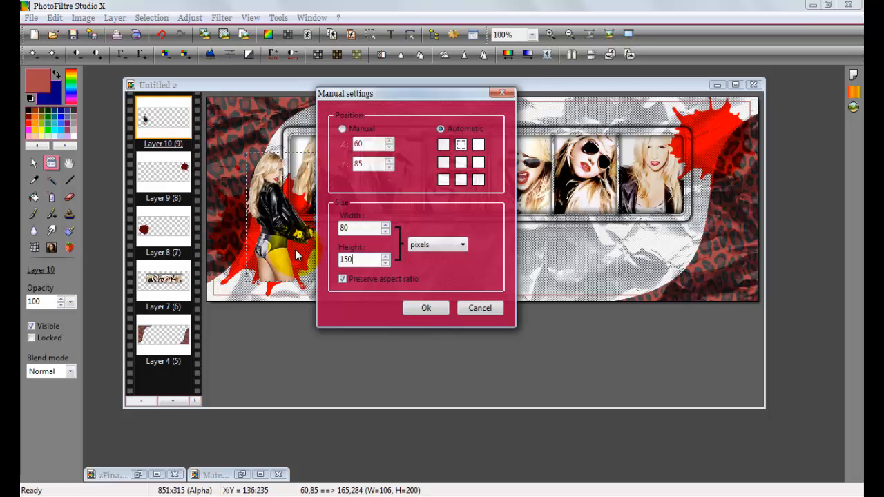
key(Tab)
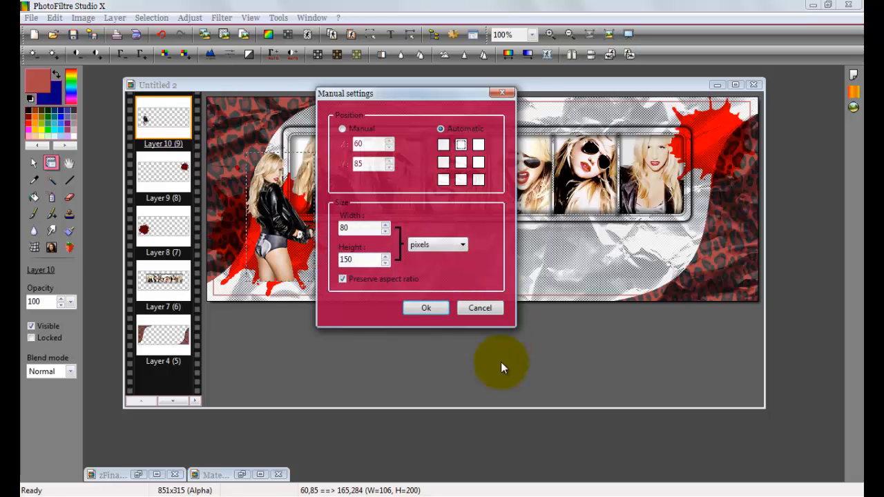
click(431, 313)
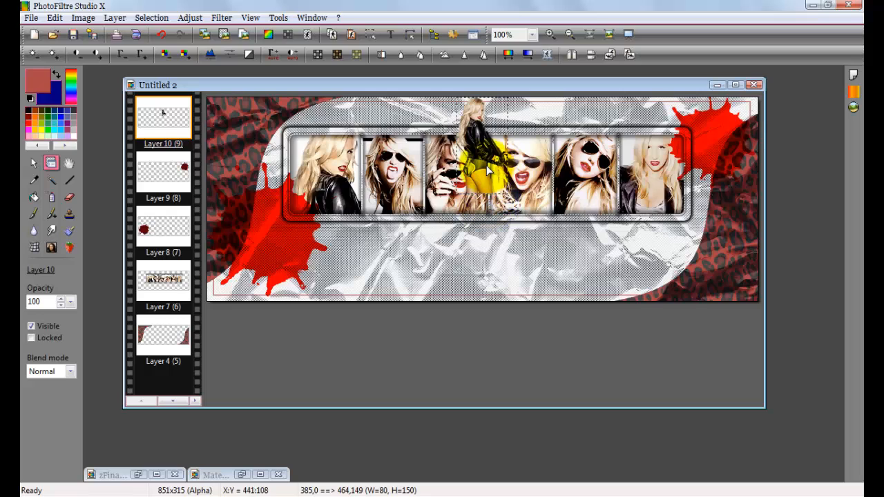
drag(487, 165, 284, 259)
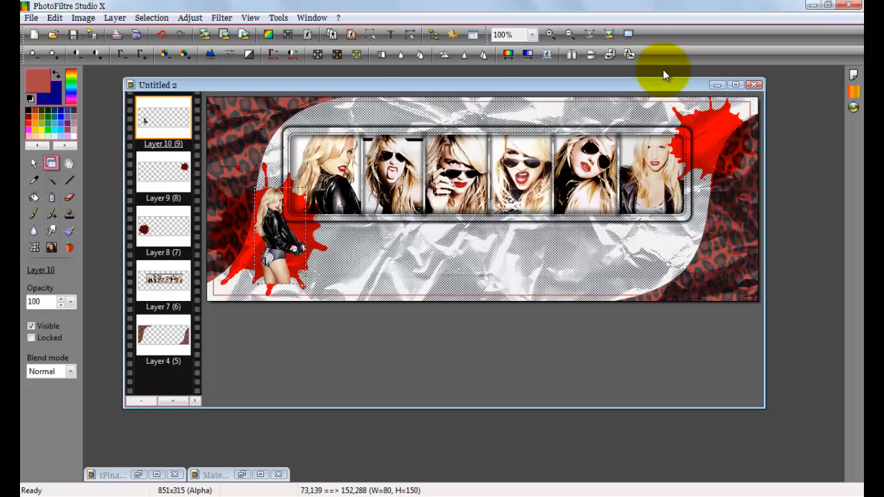
mouse_move(275, 261)
mouse_down()
mouse_move(292, 255)
mouse_move(277, 263)
mouse_up()
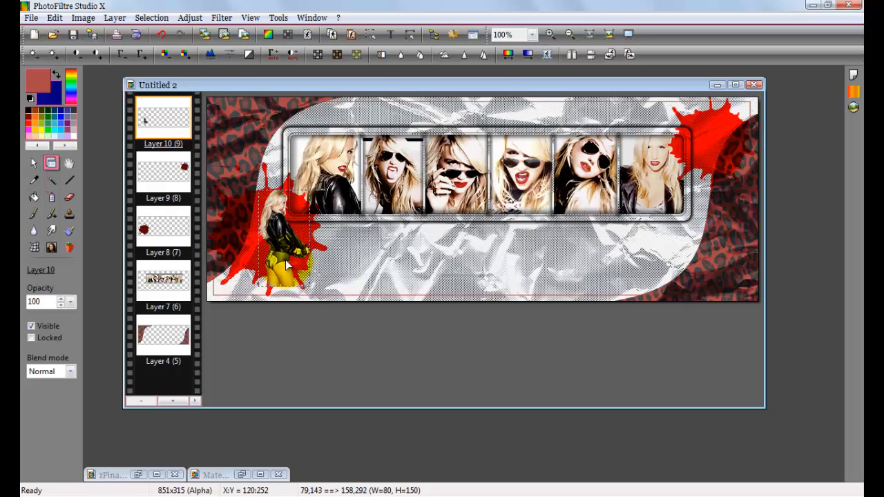
- Place a horizontally flipped duplicate of the figure at the original's lower left and merge it with the previous layer
key(ctrl+j)
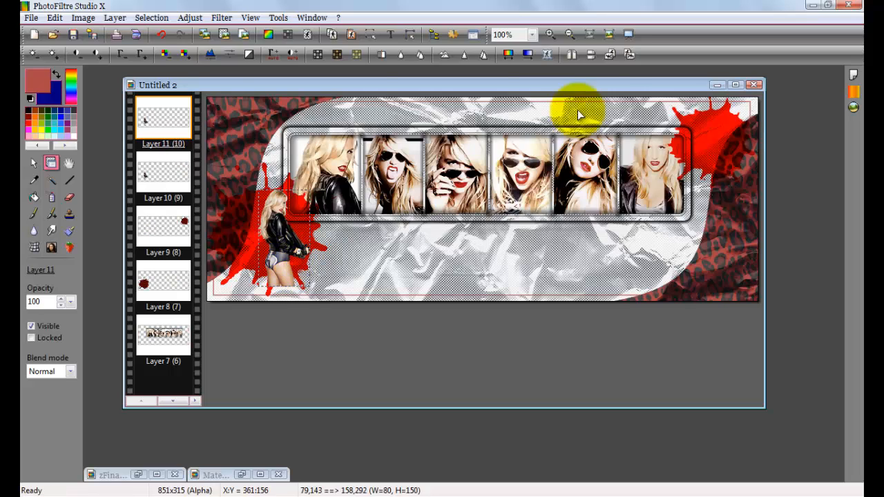
click(572, 55)
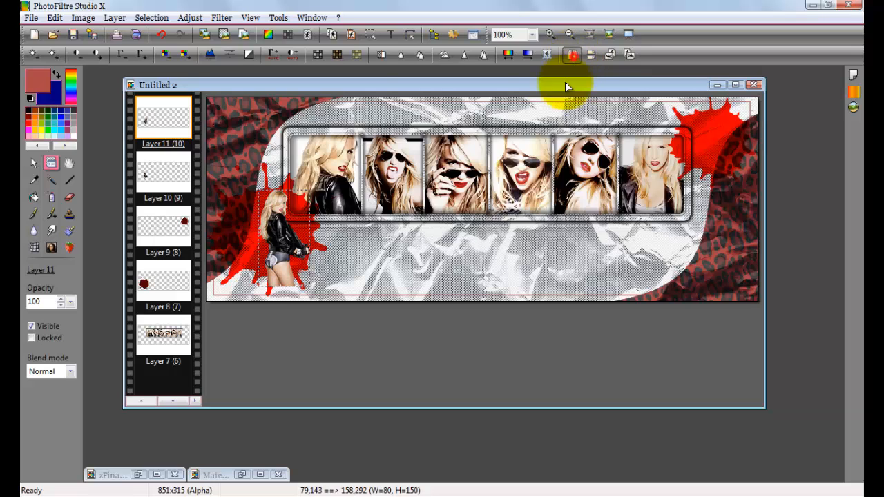
drag(297, 246, 264, 262)
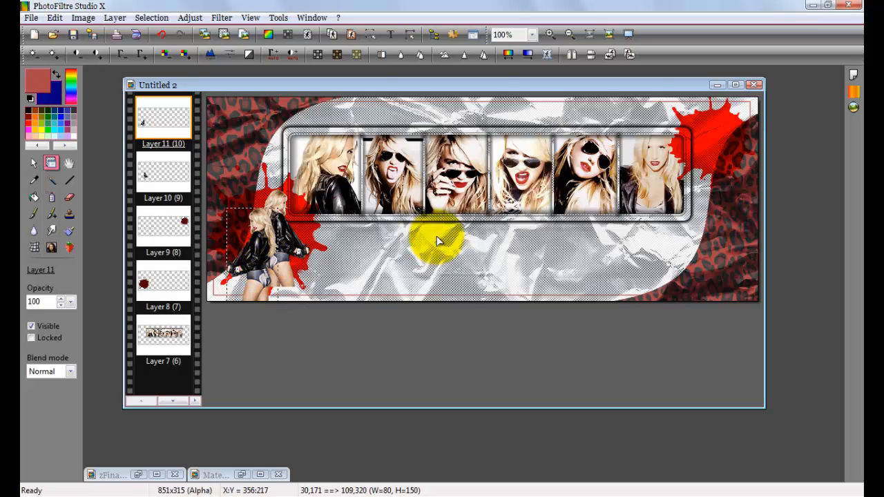
right_click(177, 120)
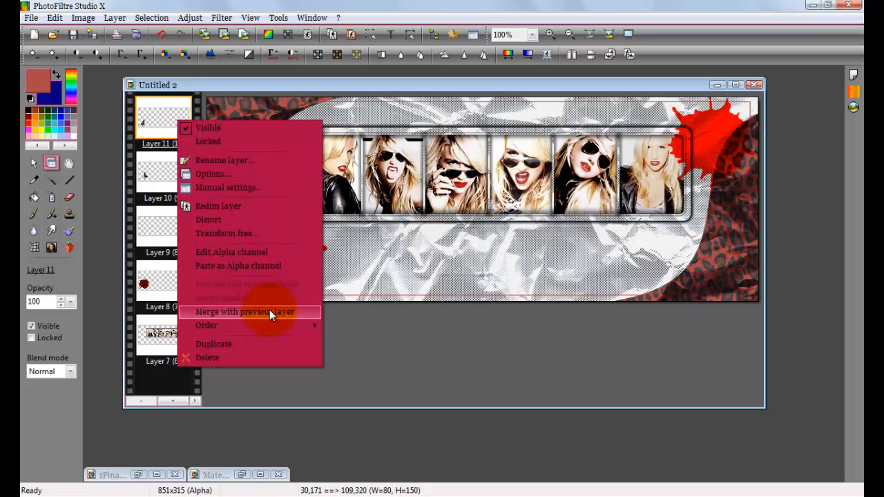
click(270, 309)
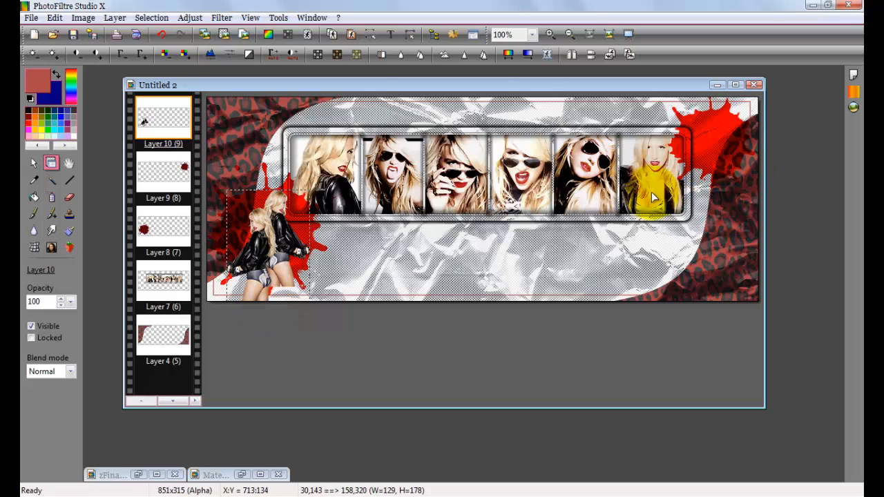
- Add two more copies of the figure over the upper-right splatter, with the second flipped horizontally at the first one's lower left
key(ctrl+v)
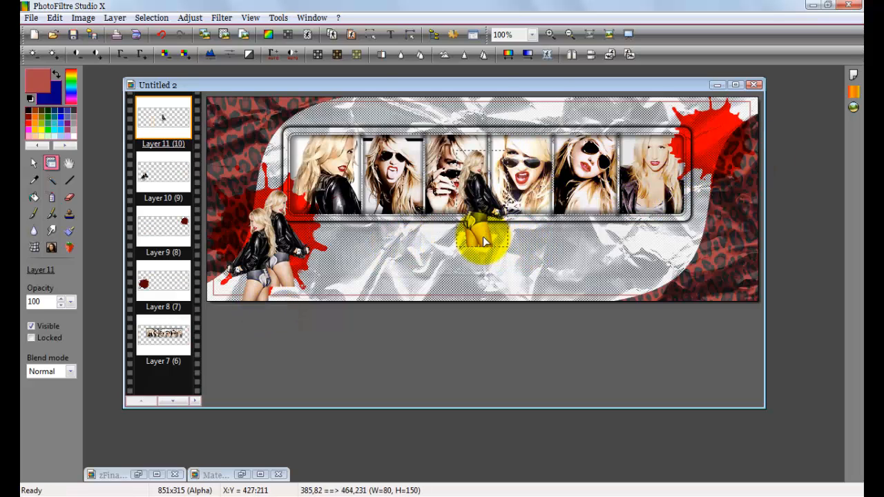
drag(483, 236, 730, 197)
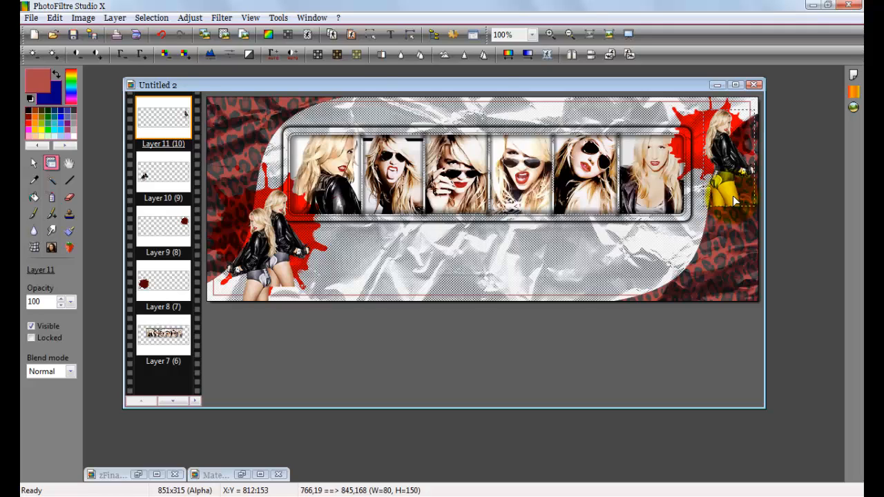
key(ctrl+v)
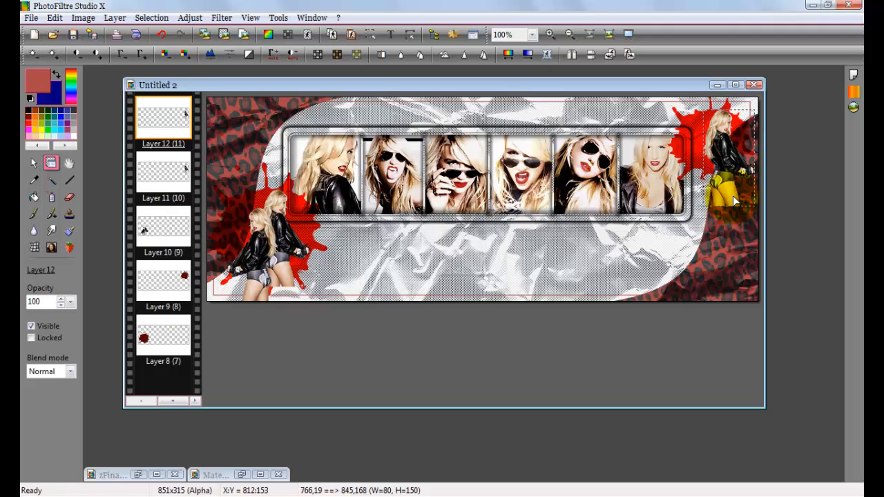
drag(727, 186, 702, 177)
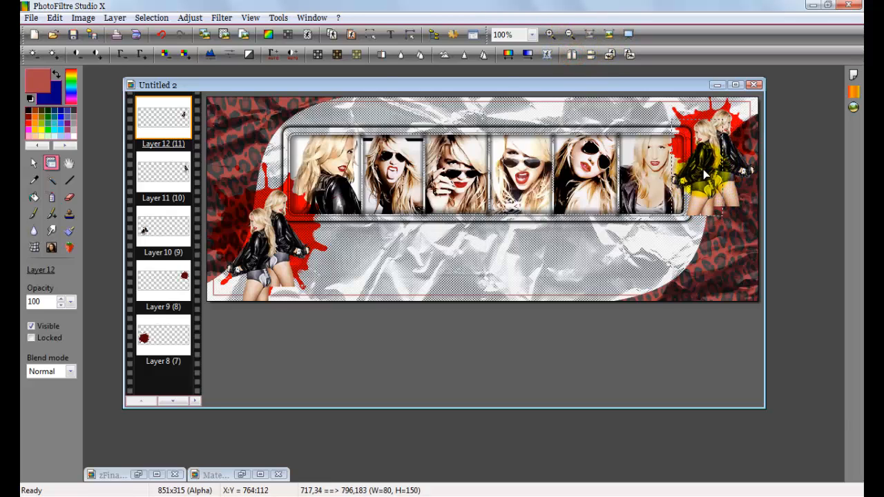
- Scale the flipped figure on Layer 12 proportionally to 100 pixels high over the upper-right splatter and merge it with the previous layer
right_click(704, 174)
click(792, 241)
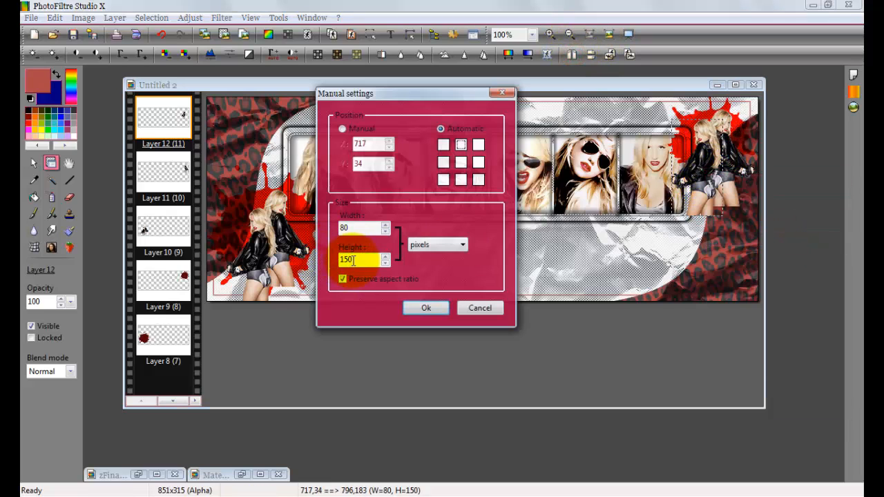
drag(356, 259, 344, 259)
text(00)
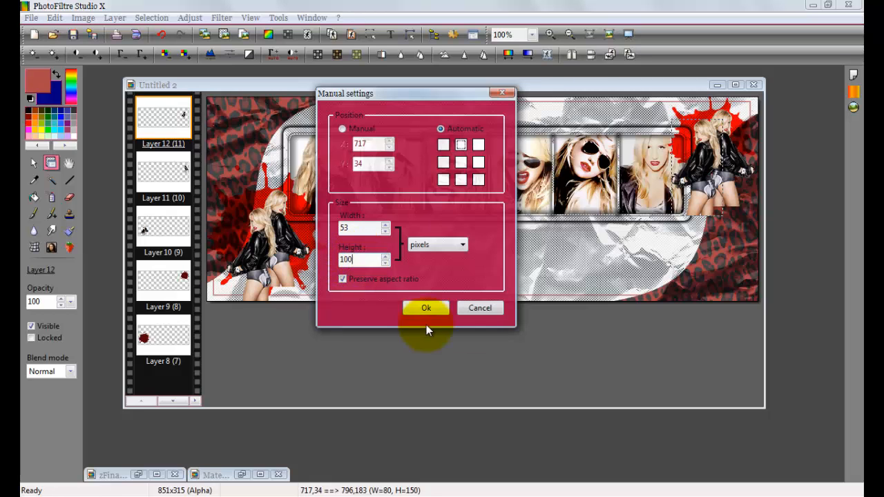
click(426, 309)
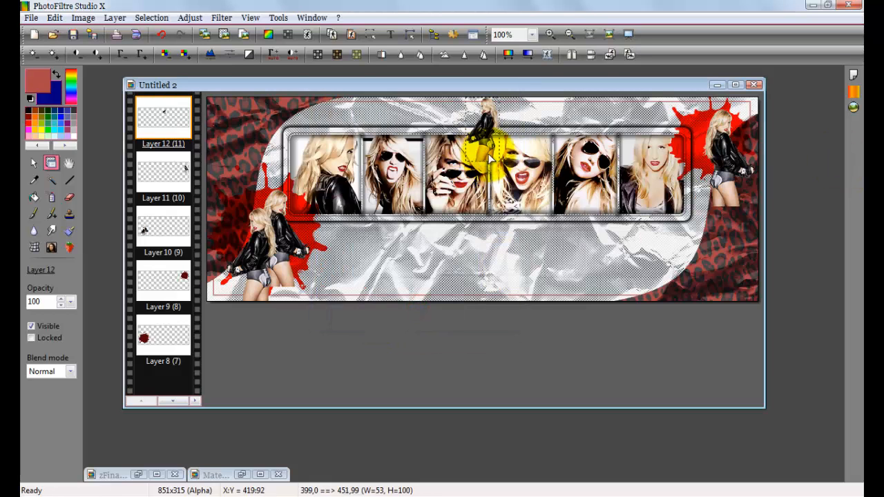
drag(707, 185, 709, 178)
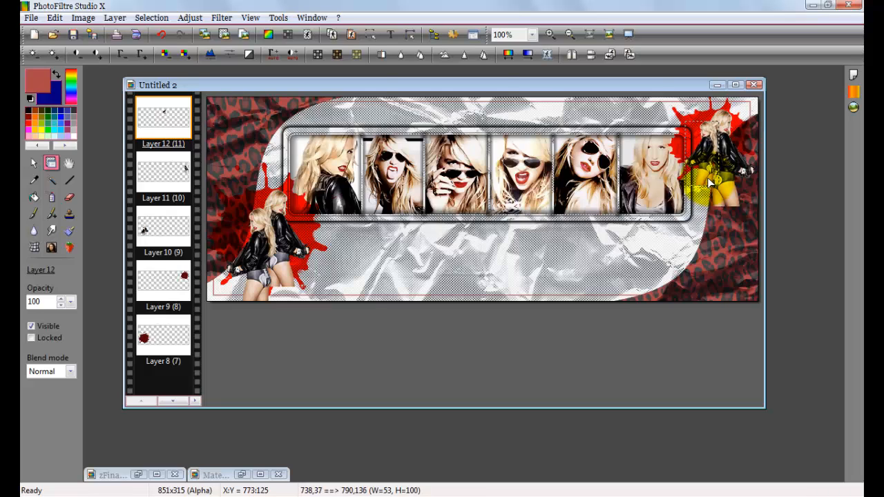
right_click(173, 122)
click(256, 311)
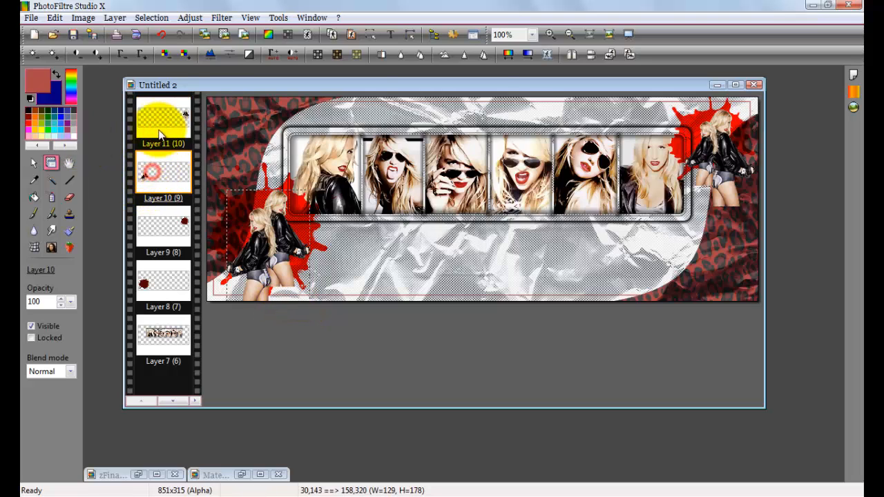
- Set the blend mode of the figure layers Layer 10 and Layer 11 to Luminosity
click(158, 169)
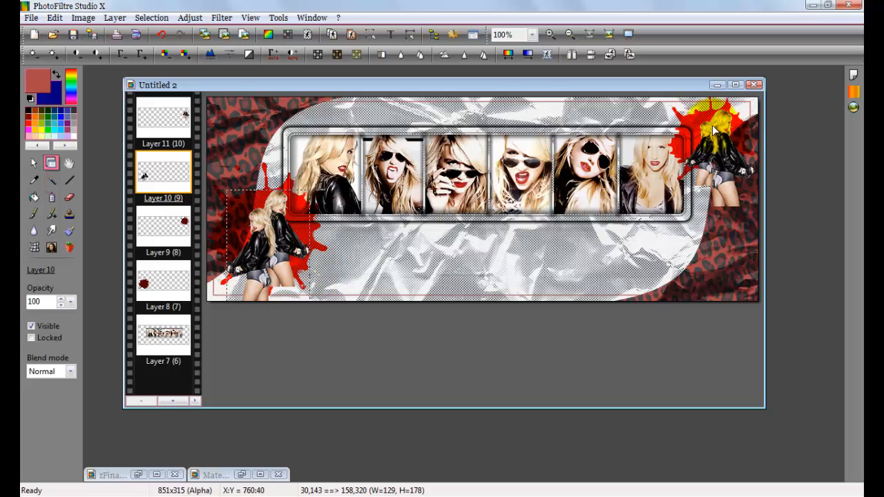
click(69, 374)
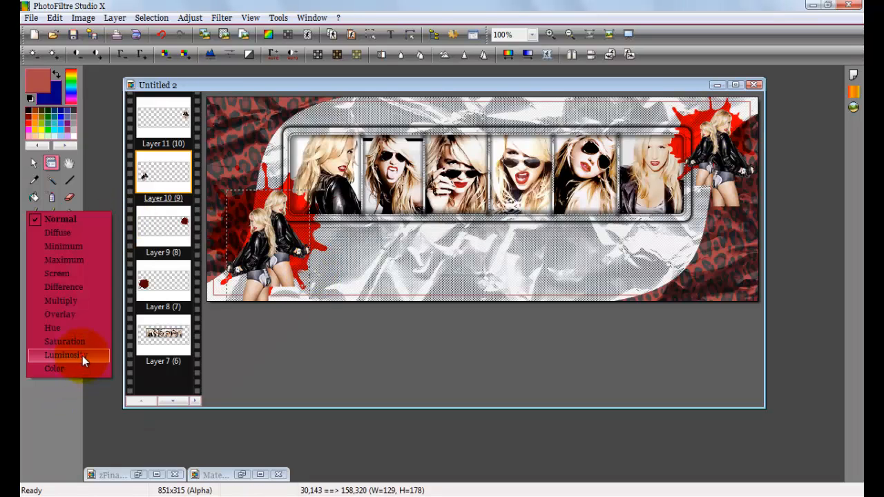
click(83, 356)
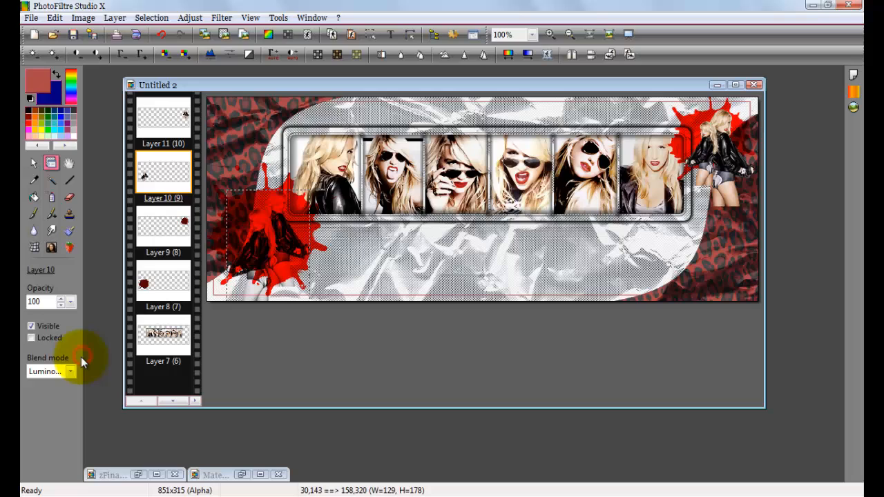
click(166, 119)
right_click(168, 120)
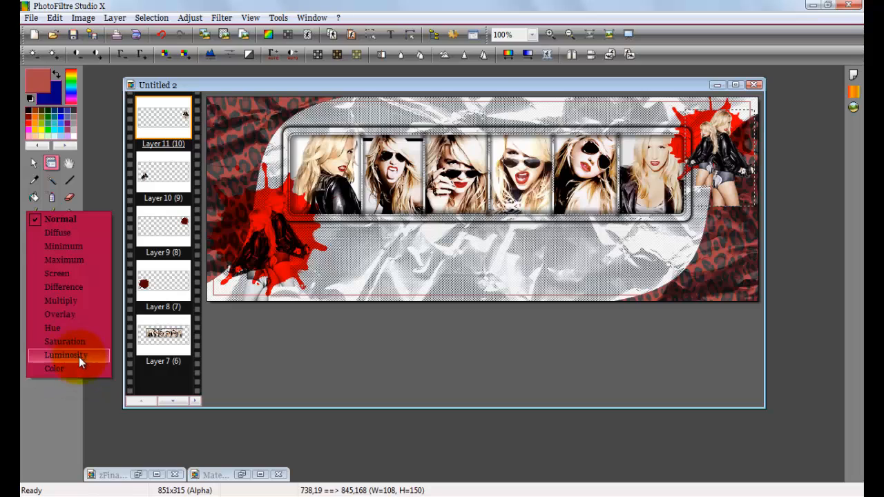
click(79, 357)
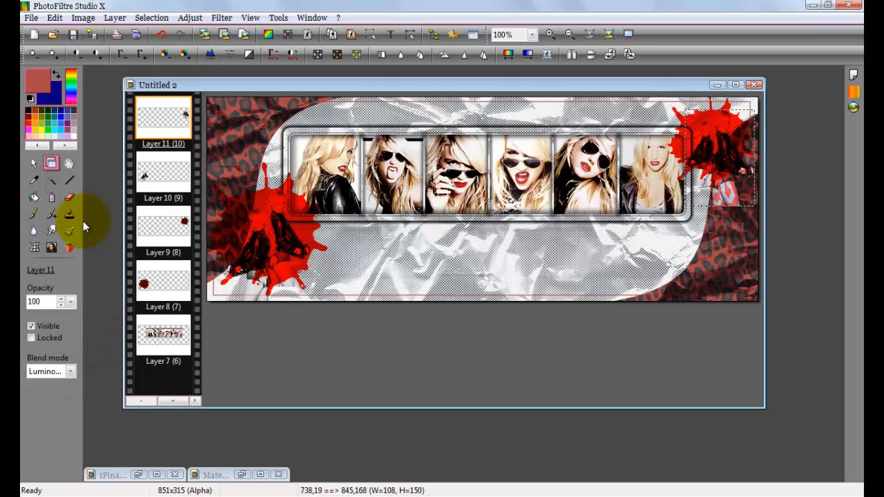
- Erase the figures' legs extending beyond the red splatters on Layer 10 and Layer 11 with the soft 50-size eraser
click(73, 195)
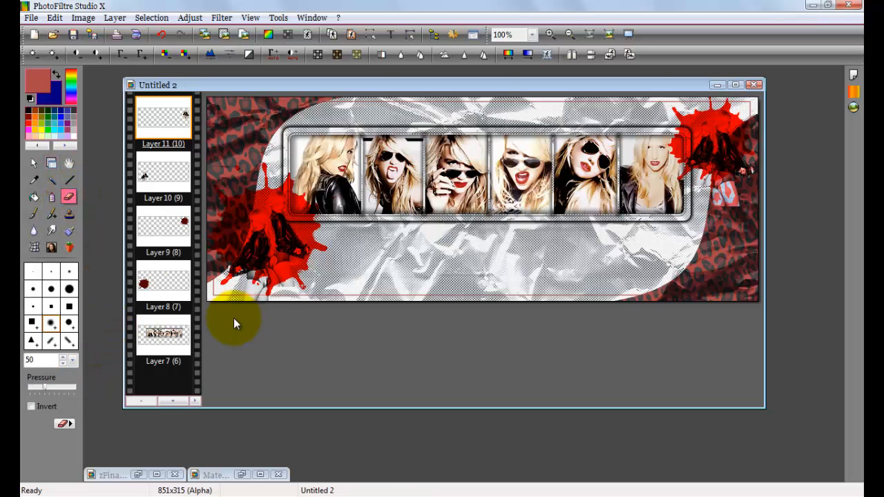
click(46, 390)
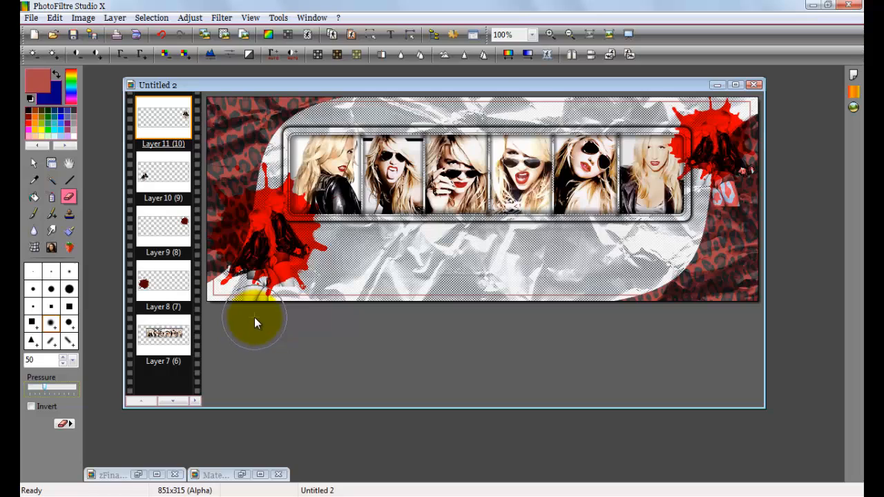
click(179, 201)
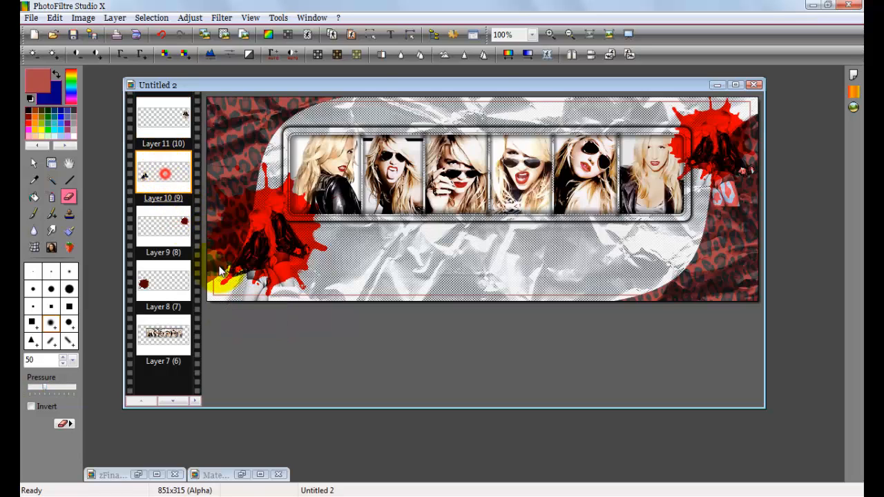
mouse_move(246, 314)
mouse_down()
mouse_move(265, 293)
mouse_move(257, 295)
mouse_move(265, 303)
mouse_move(298, 313)
mouse_move(296, 305)
mouse_up()
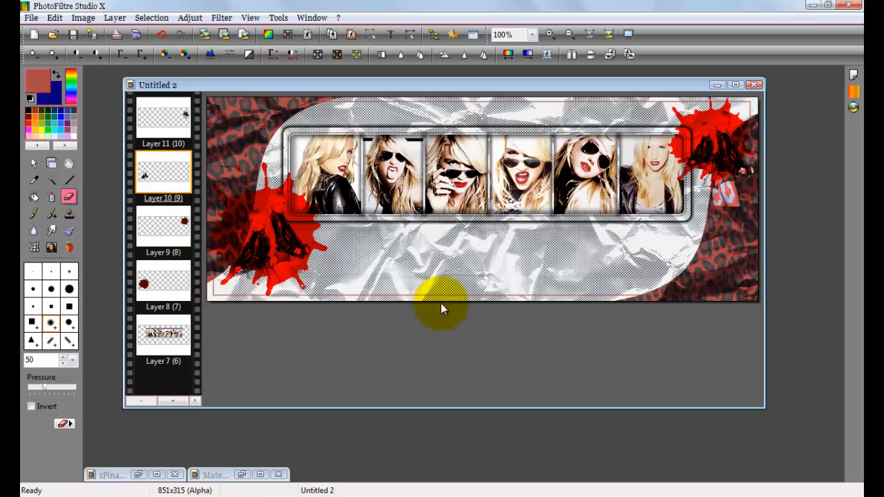
click(168, 123)
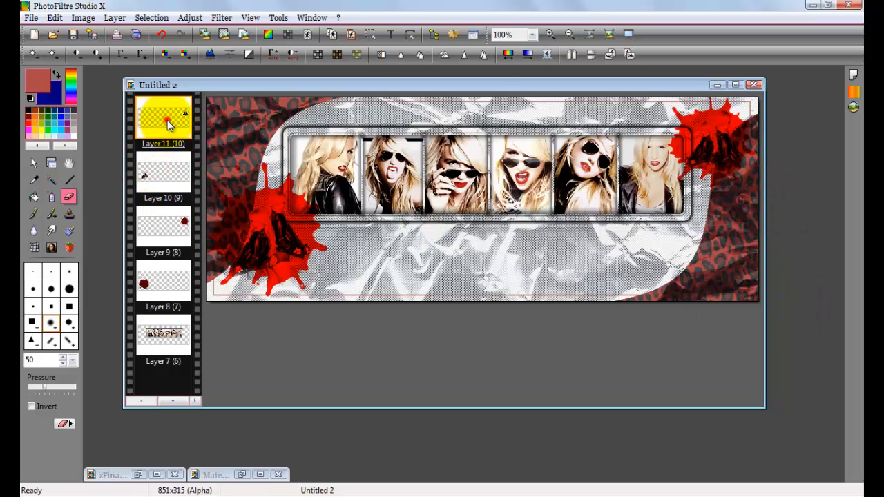
- Merge Layer 11 into Layer 10 and the upper-right splatter's Layer 9 into Layer 8
click(53, 165)
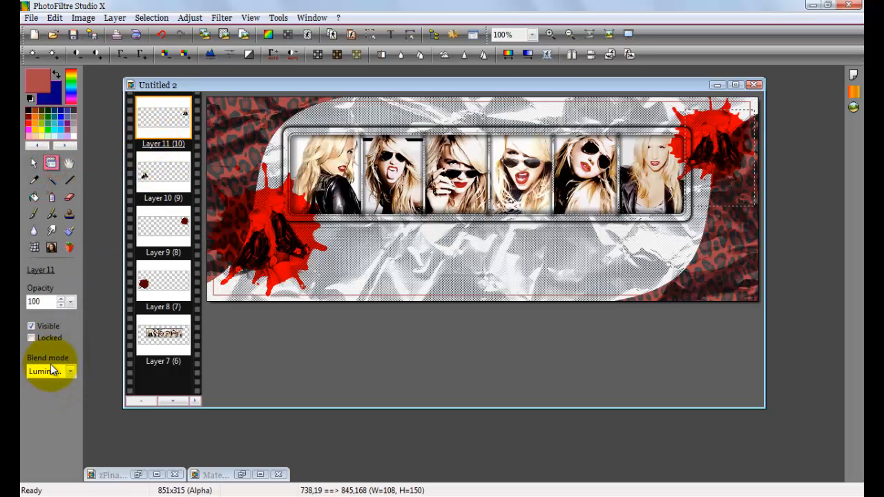
right_click(165, 122)
click(267, 301)
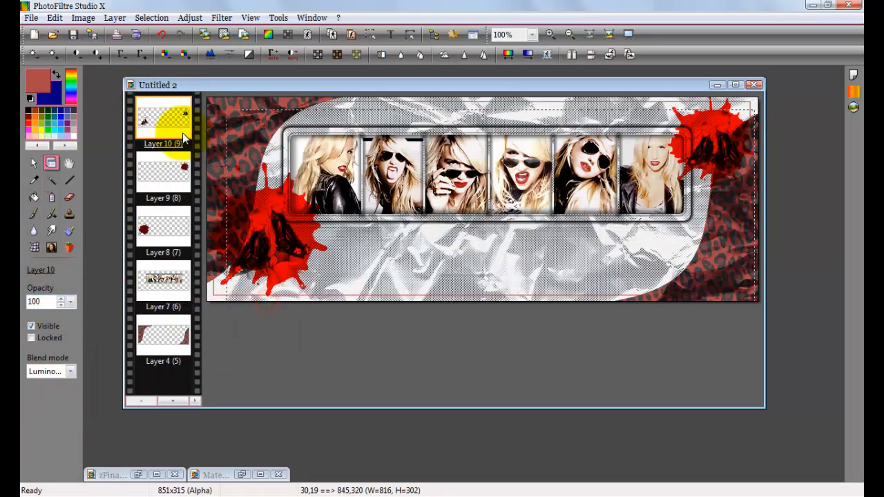
click(165, 178)
right_click(164, 178)
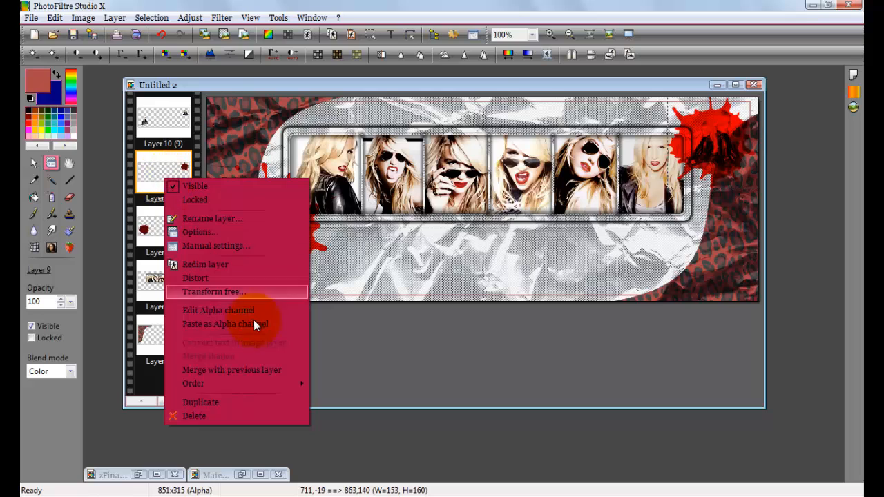
click(268, 369)
click(173, 129)
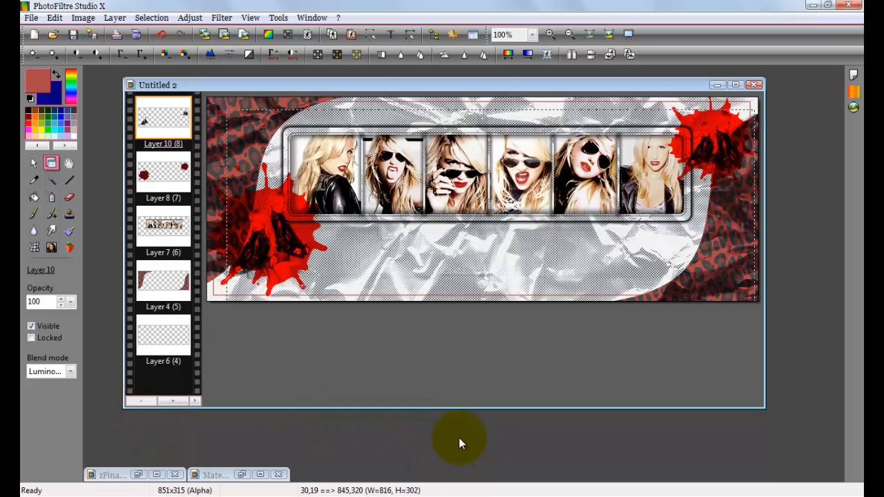
- Open Kesha PNG 002.png from the Fotos Kesha folder, paste it into the banner as a new layer, and close the source image
right_click(359, 450)
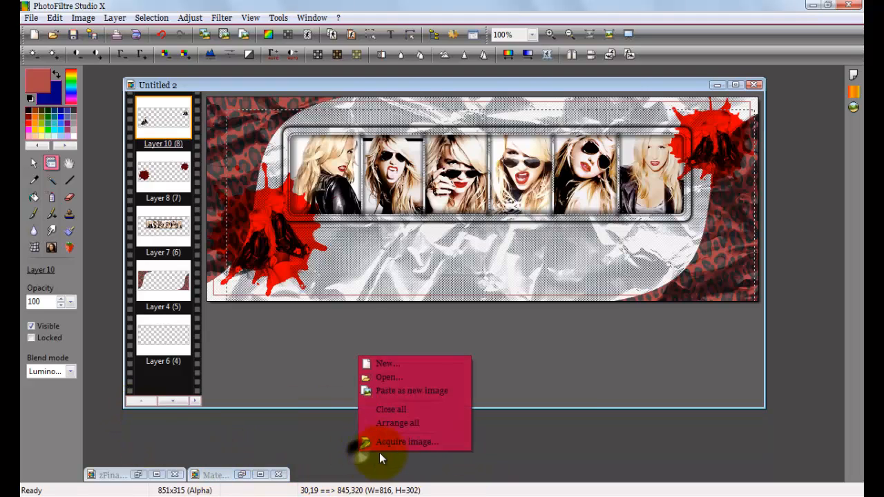
click(437, 377)
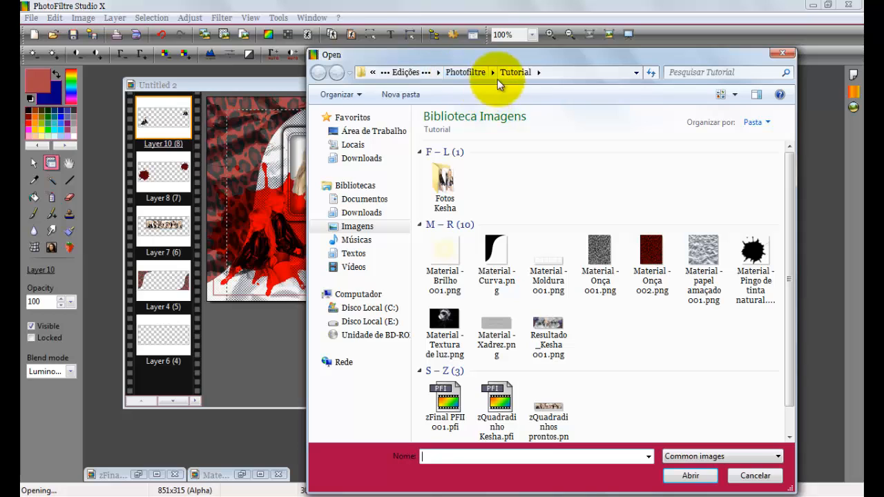
double_click(447, 184)
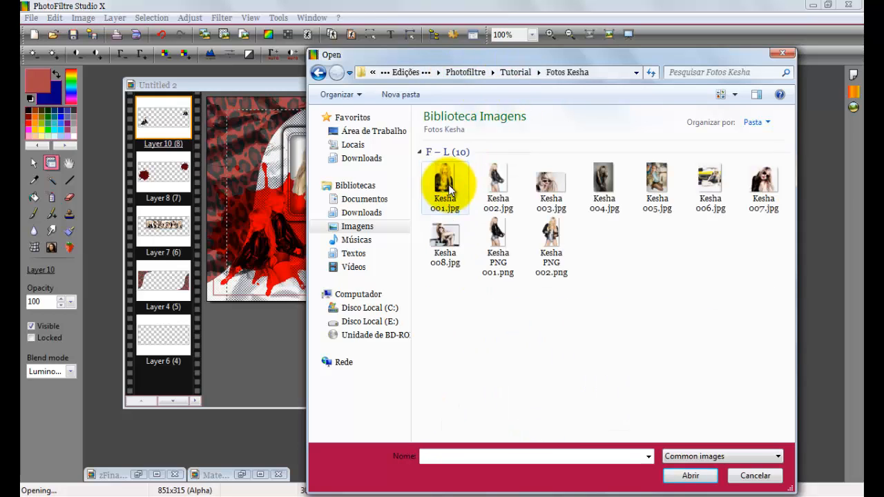
double_click(551, 237)
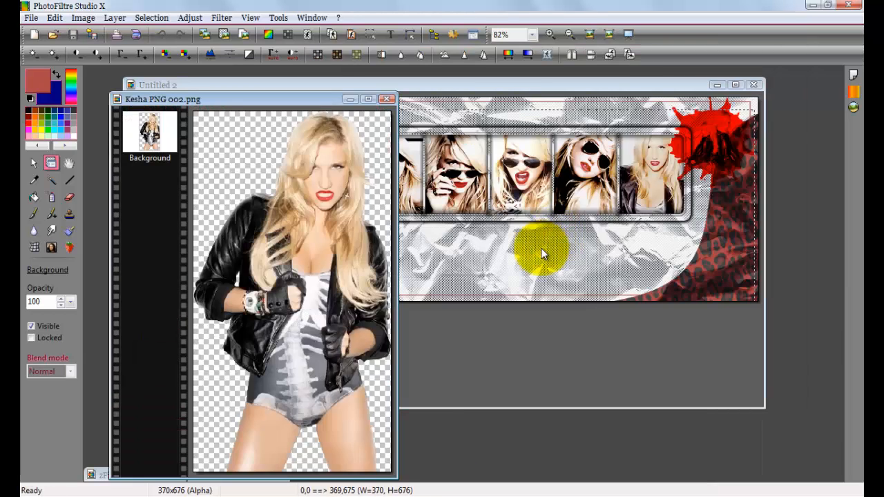
click(389, 102)
key(ctrl+v)
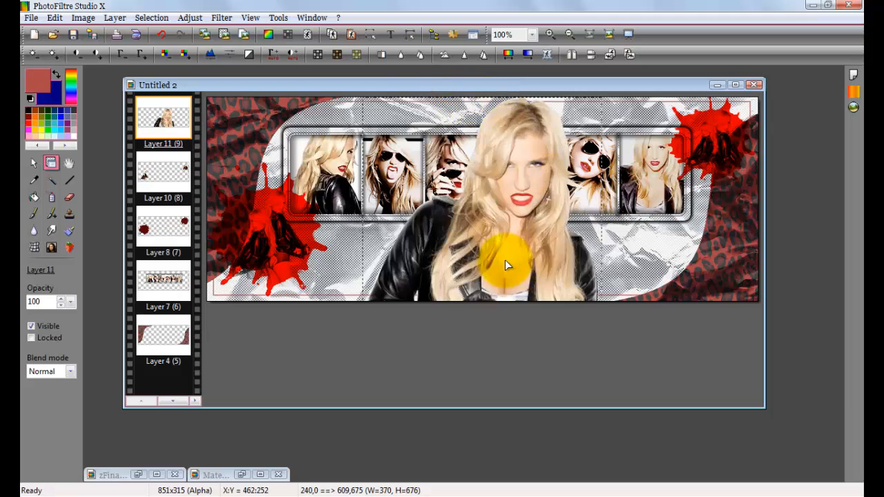
- Scale the pasted figure proportionally to 350 pixels high and position it slightly left of the banner's centre, spanning its visible height
drag(505, 260, 464, 215)
right_click(464, 216)
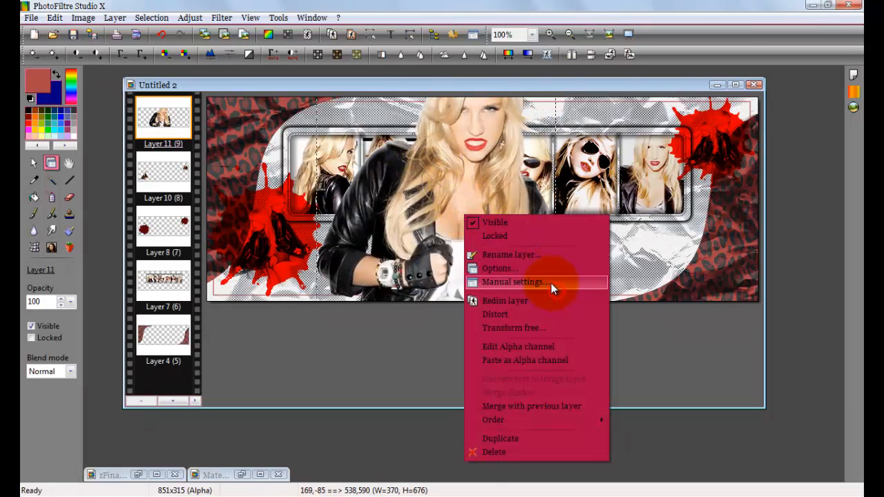
click(551, 283)
drag(364, 260, 306, 261)
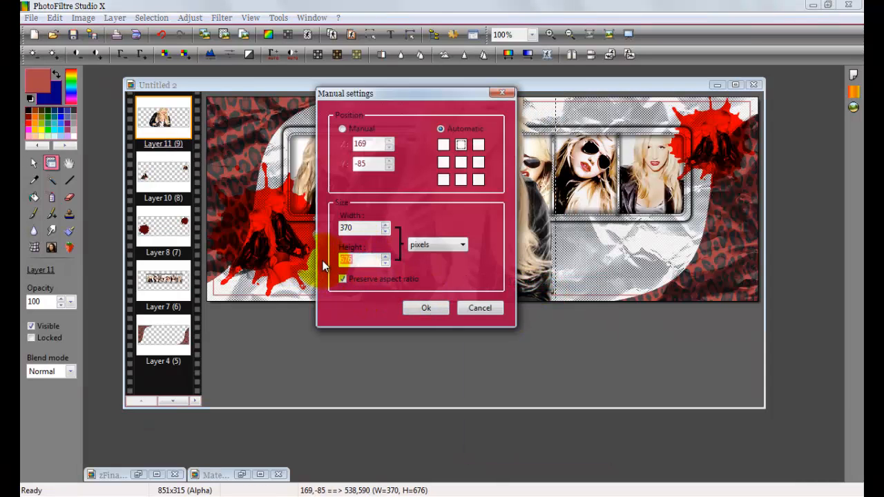
text(350)
click(426, 309)
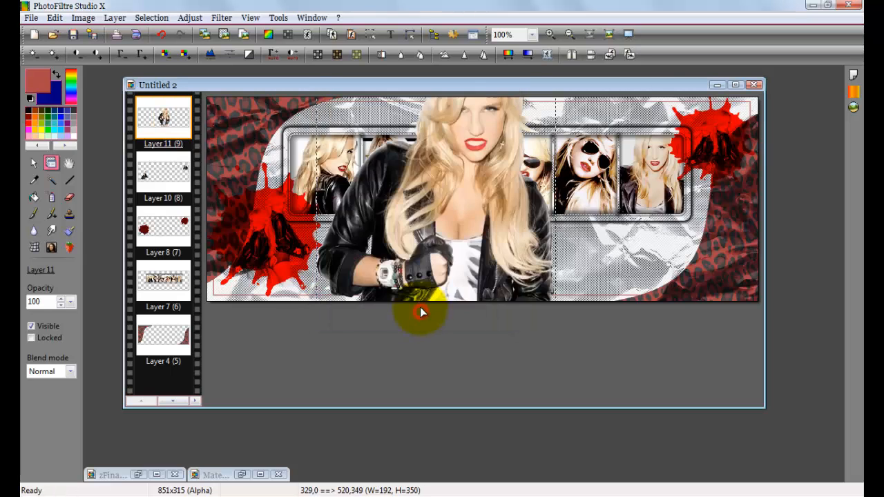
drag(415, 273, 433, 251)
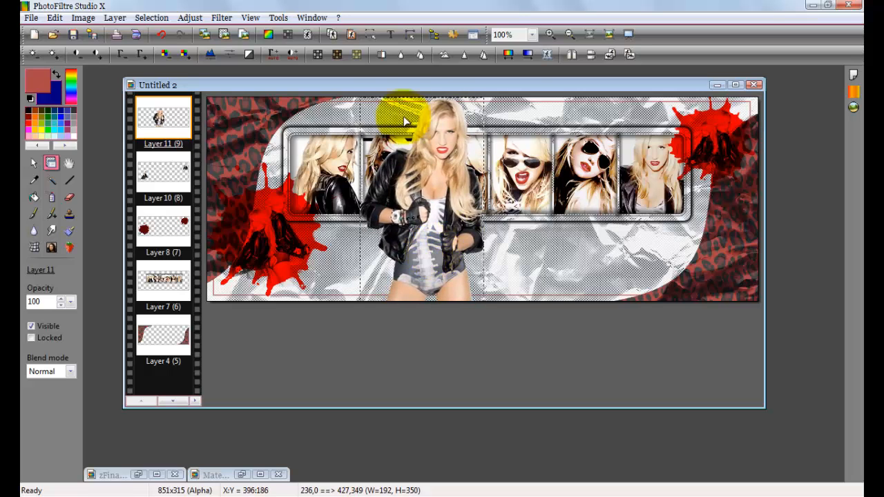
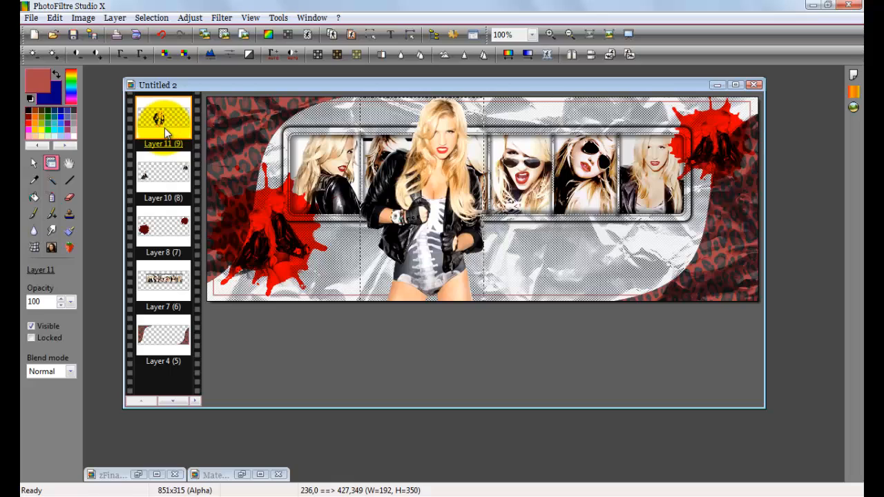
- Duplicate the central figure's layer, then enlarge the lower copy on Layer 11 proportionally to 380 pixels high and offset it slightly around the original
key(ctrl+j)
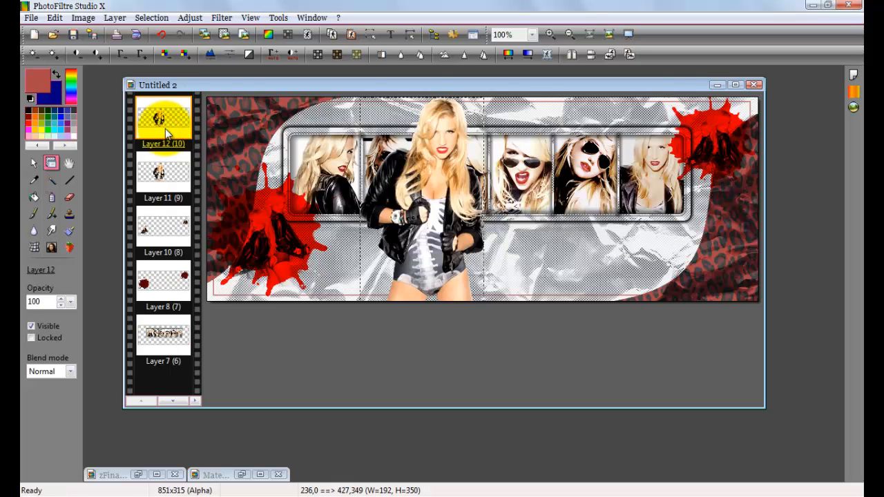
click(160, 172)
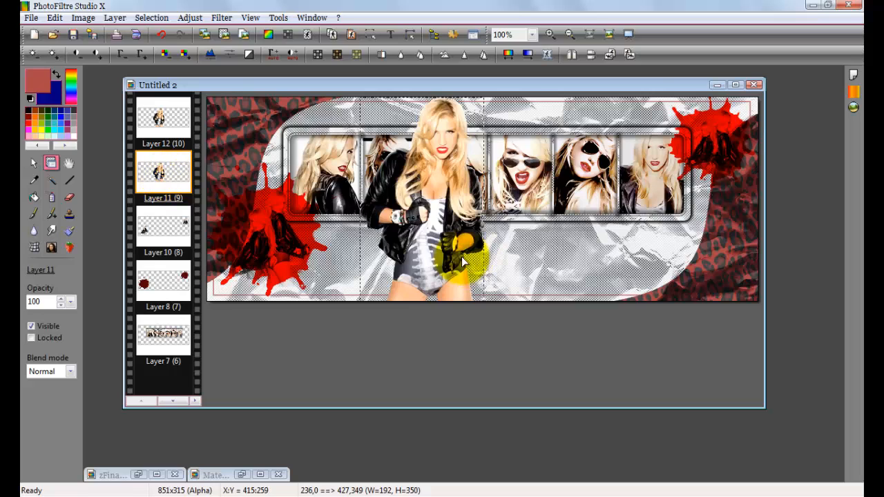
right_click(415, 181)
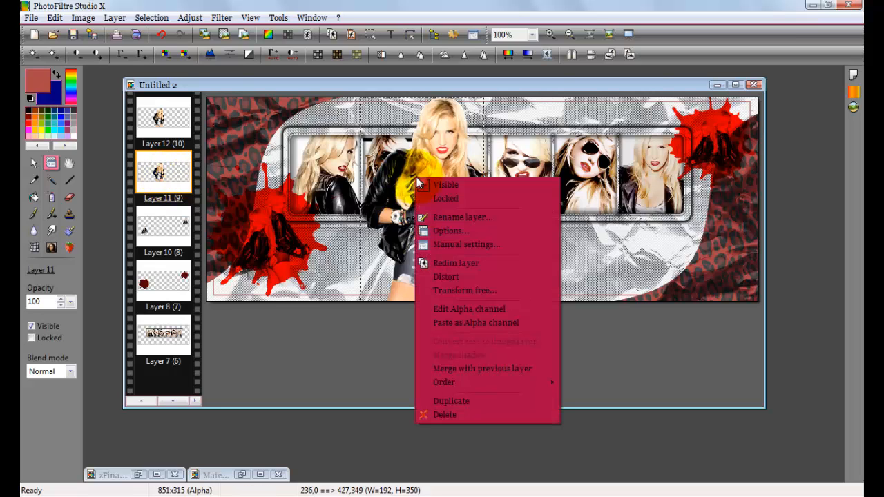
click(467, 244)
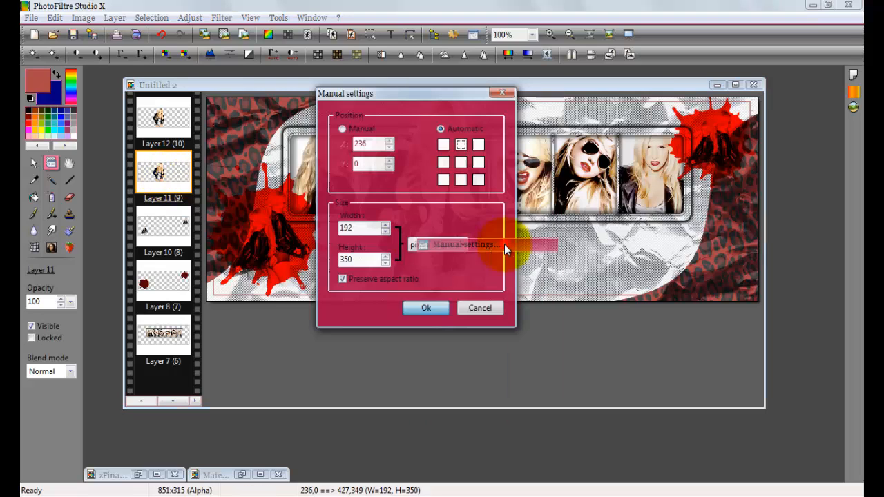
drag(344, 261, 347, 266)
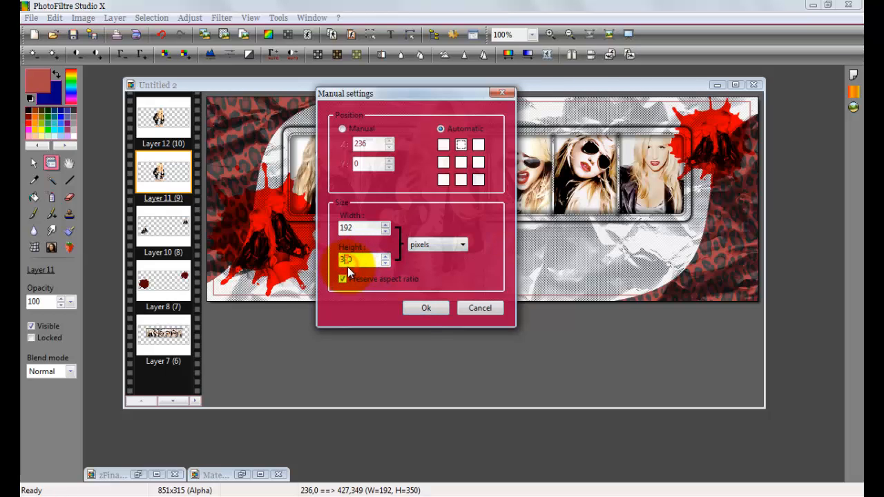
text(8)
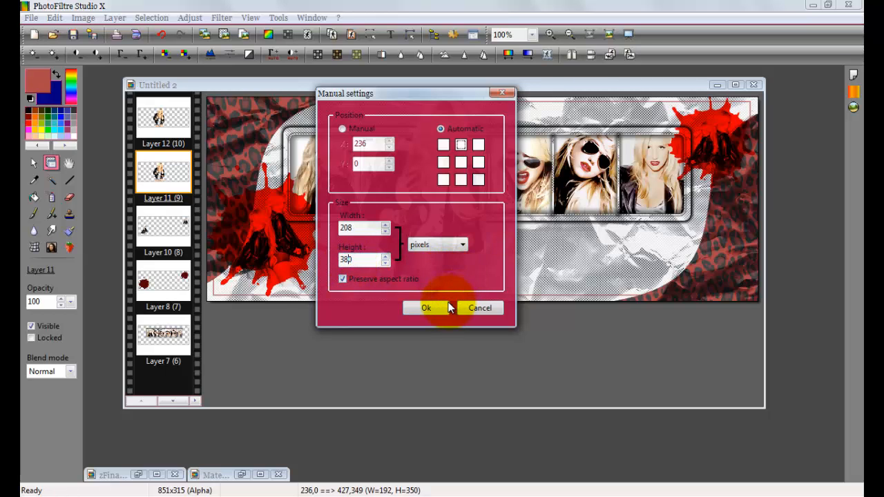
click(440, 309)
drag(511, 278, 448, 274)
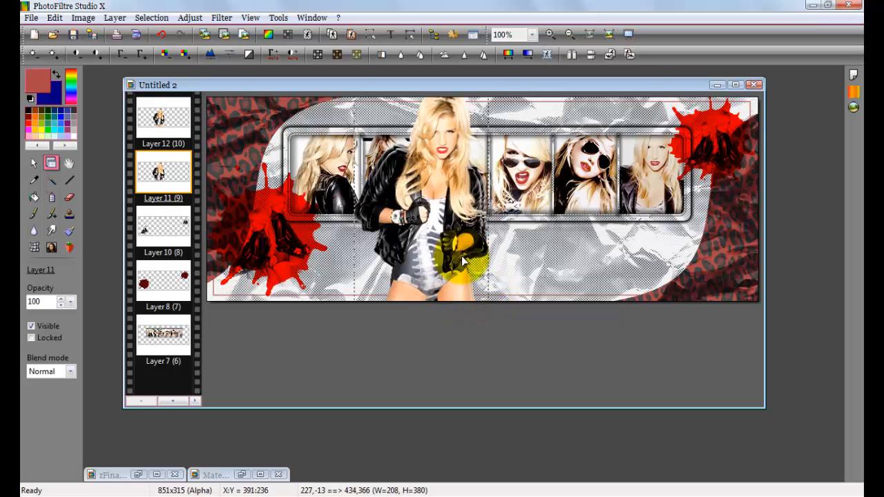
- Apply a diagonal motion blur at level 12 to the enlarged figure on Layer 11 and set that layer's opacity to 80%
click(216, 21)
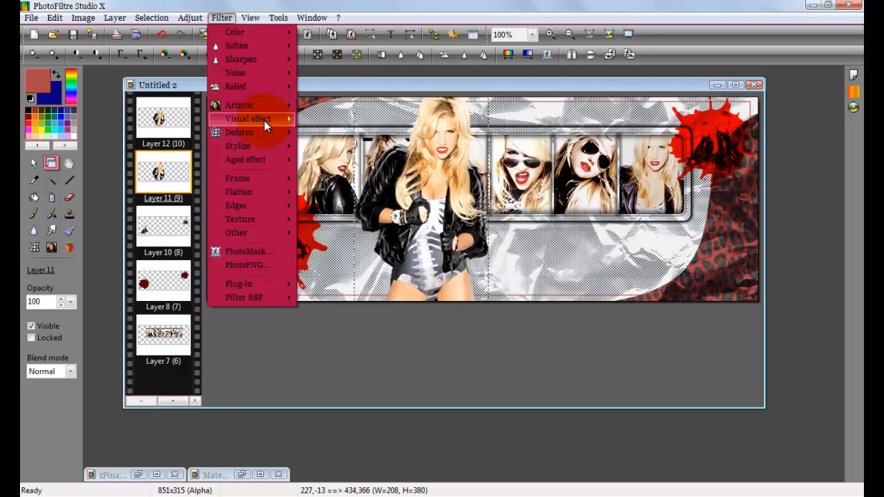
mouse_move(264, 120)
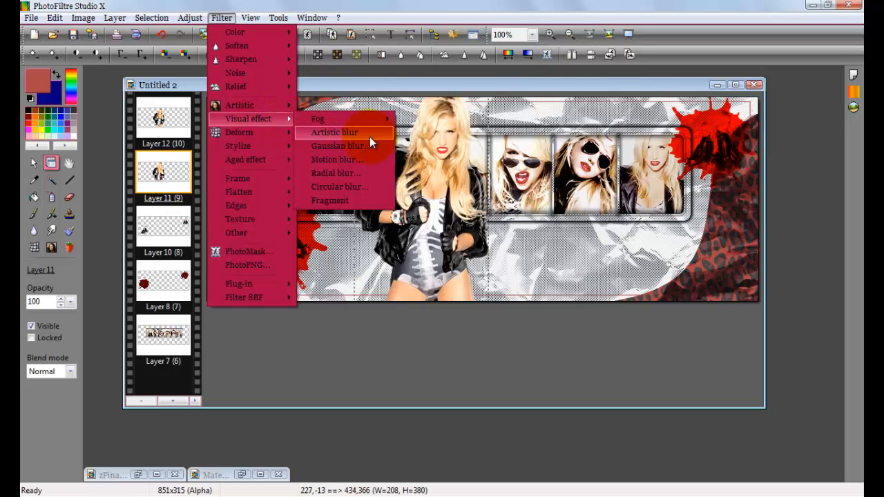
click(377, 160)
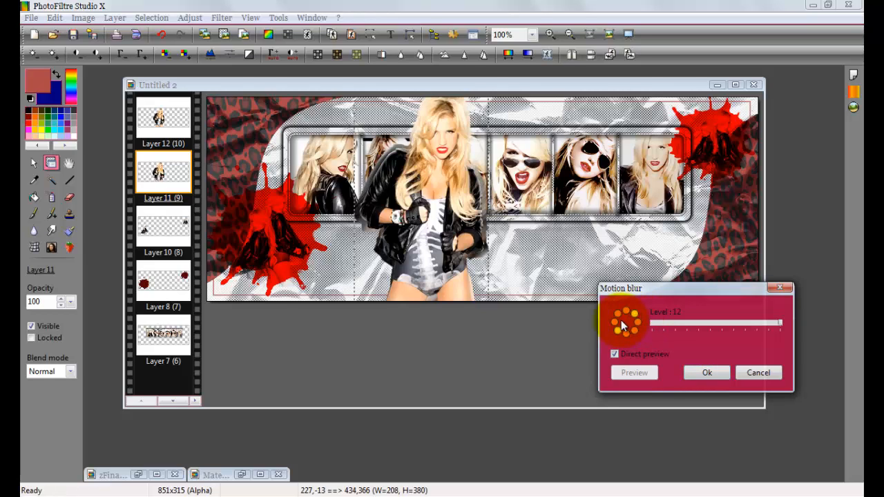
click(708, 373)
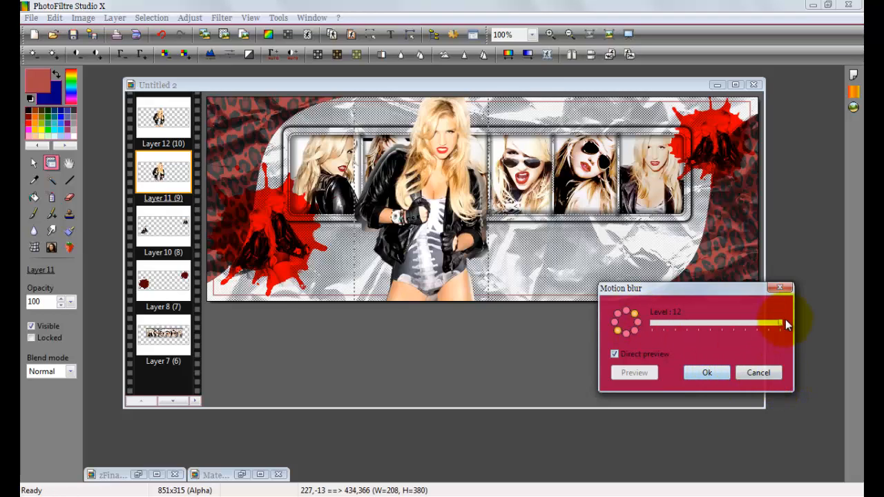
click(708, 374)
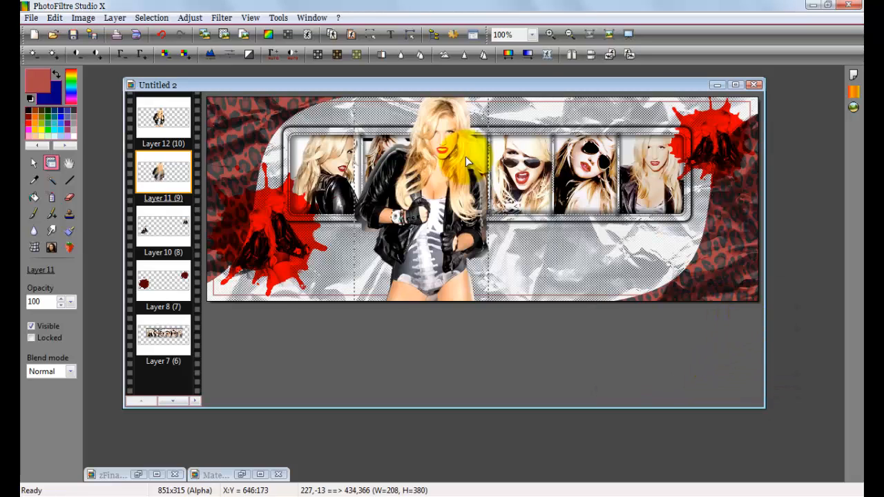
click(70, 301)
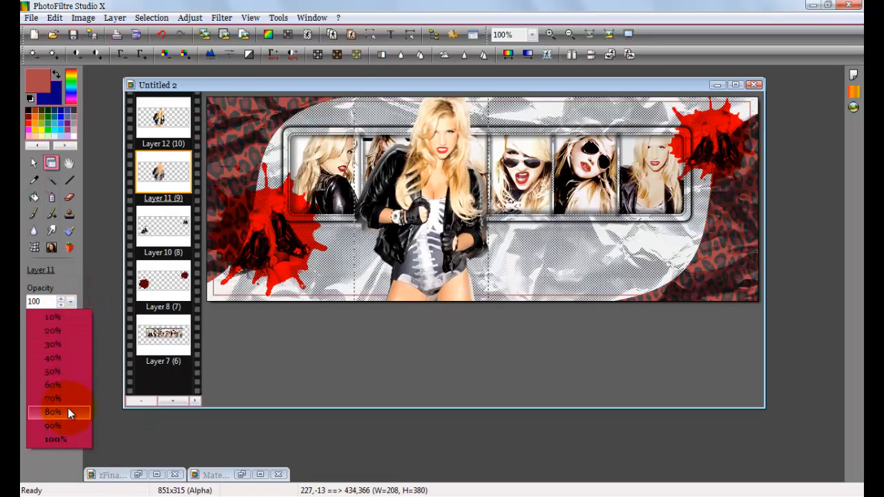
click(68, 408)
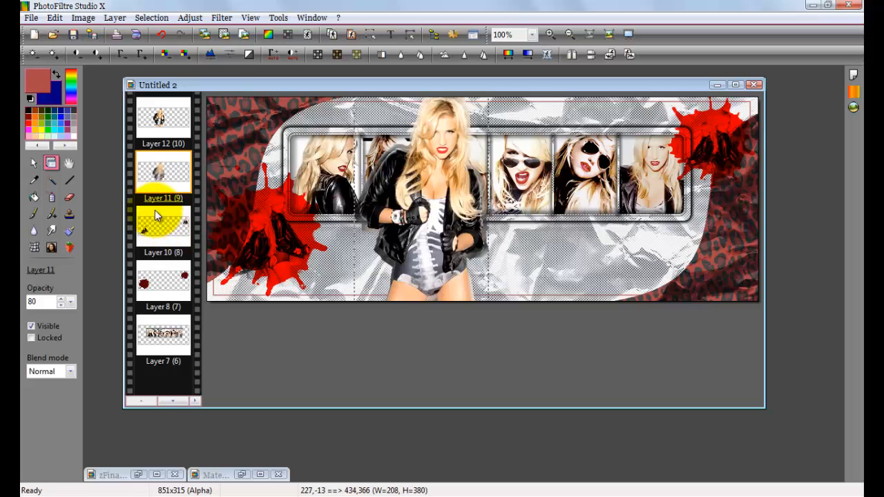
- Soften the edges of the front figure on Layer 12 with a progressive contour of 2 pixels radius
click(163, 124)
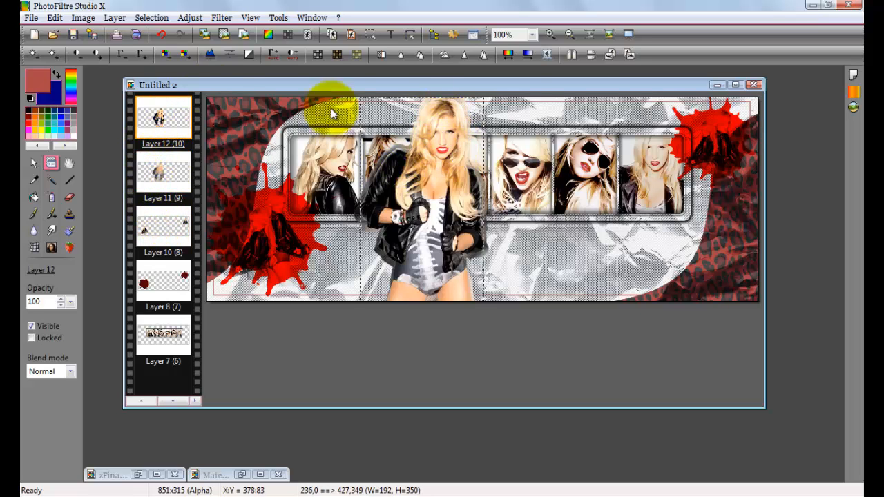
click(115, 18)
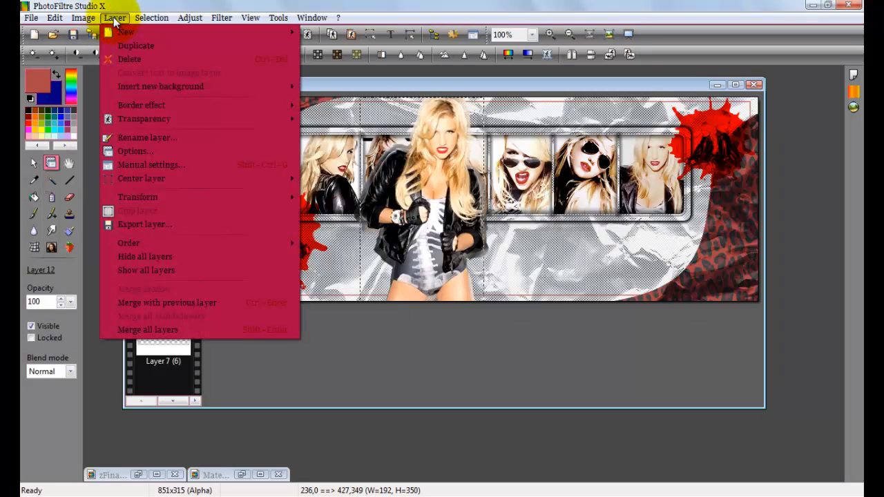
mouse_move(235, 104)
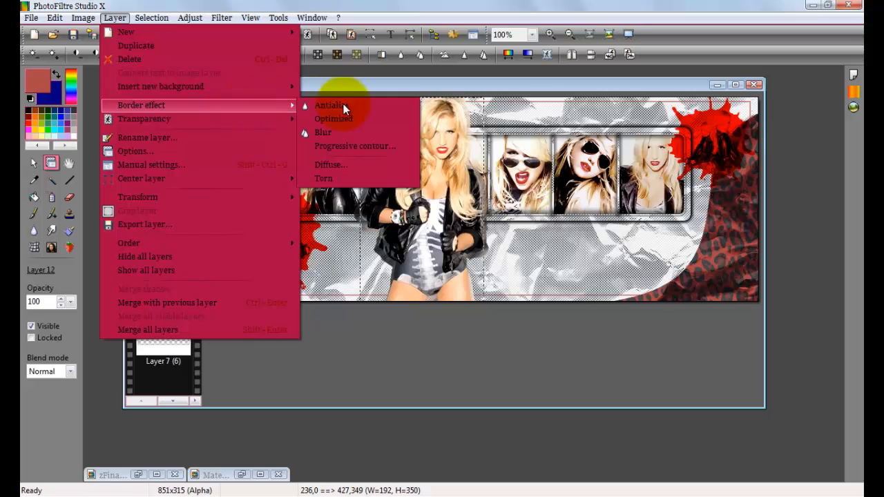
click(388, 147)
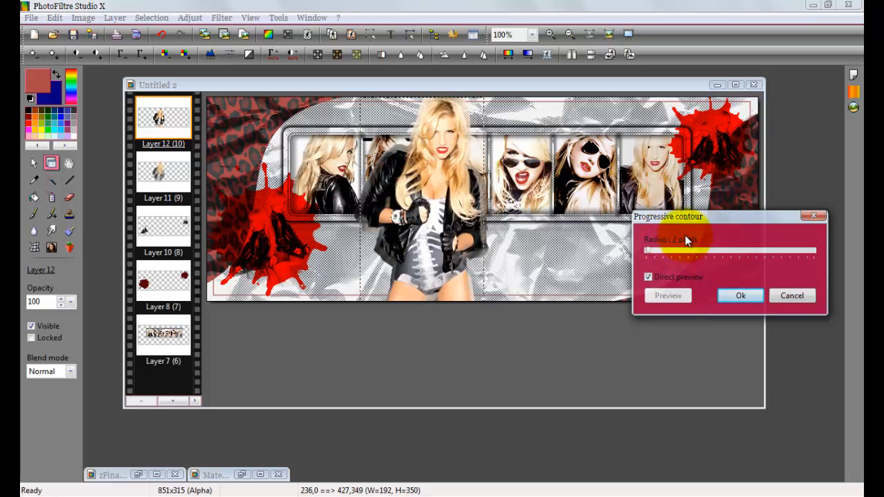
click(738, 297)
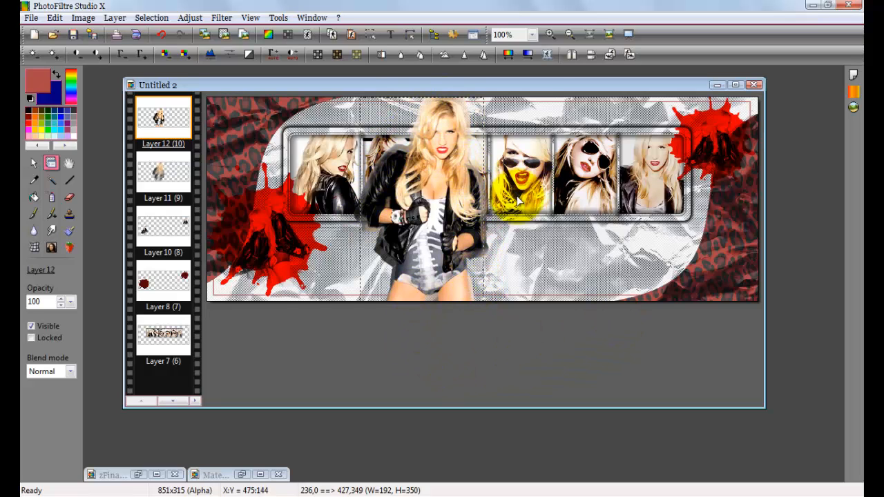
- Set the blurred figure's Layer 11 opacity to 70% and reduce the pressure of the soft 50-size eraser
click(164, 179)
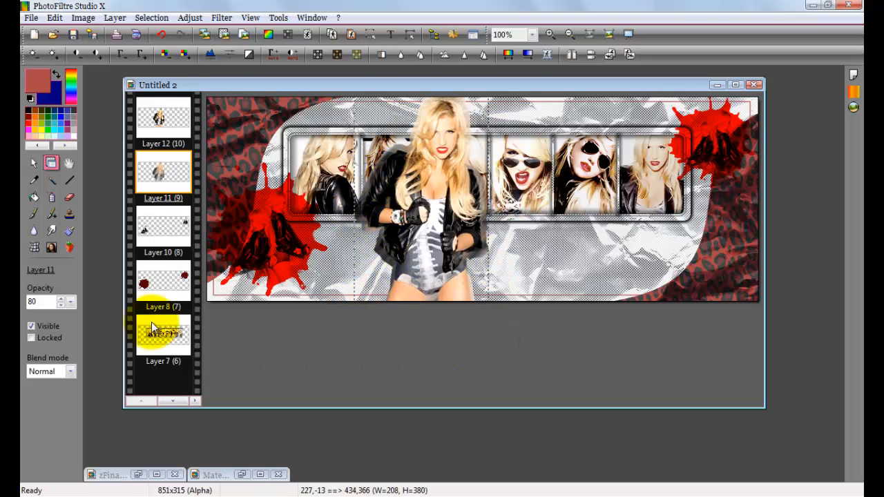
click(72, 302)
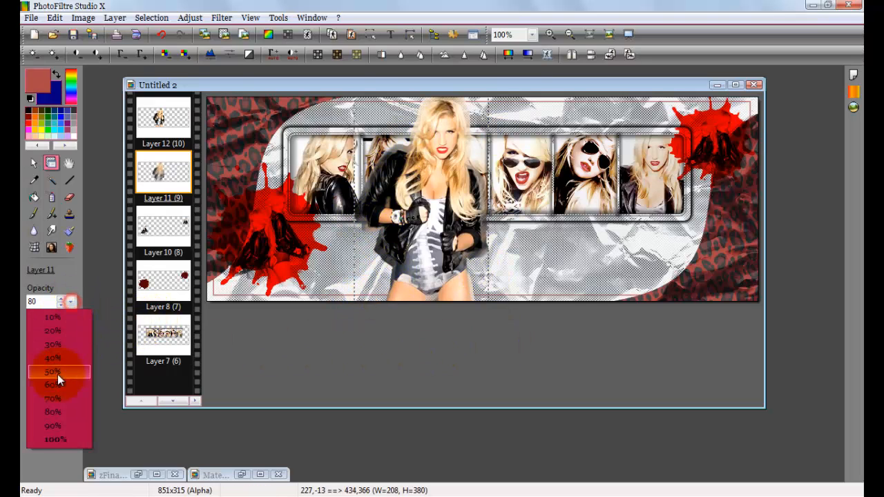
click(71, 400)
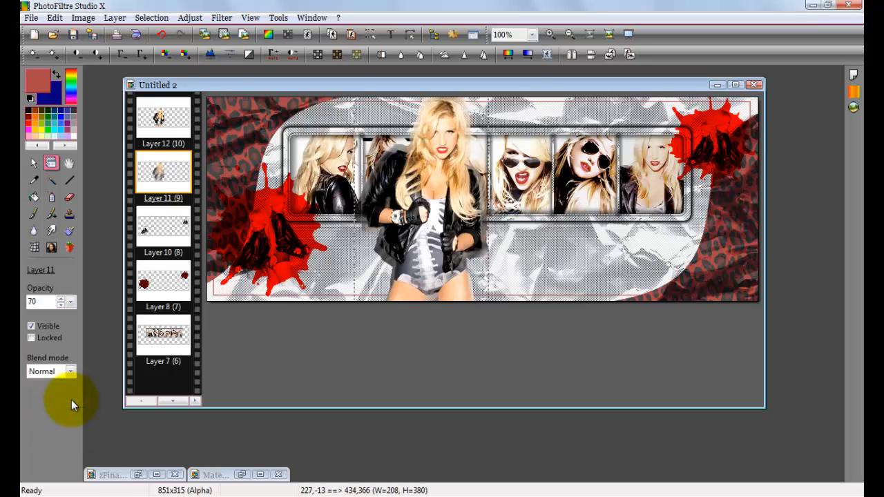
click(69, 197)
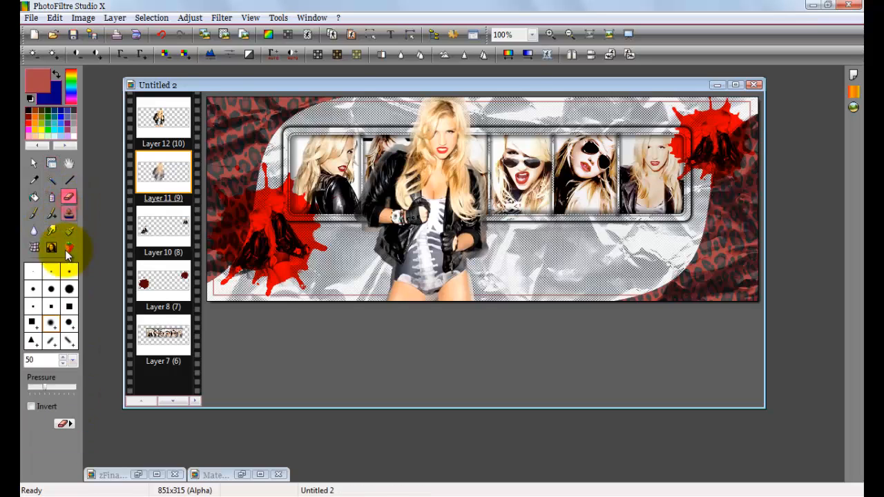
drag(42, 390, 34, 396)
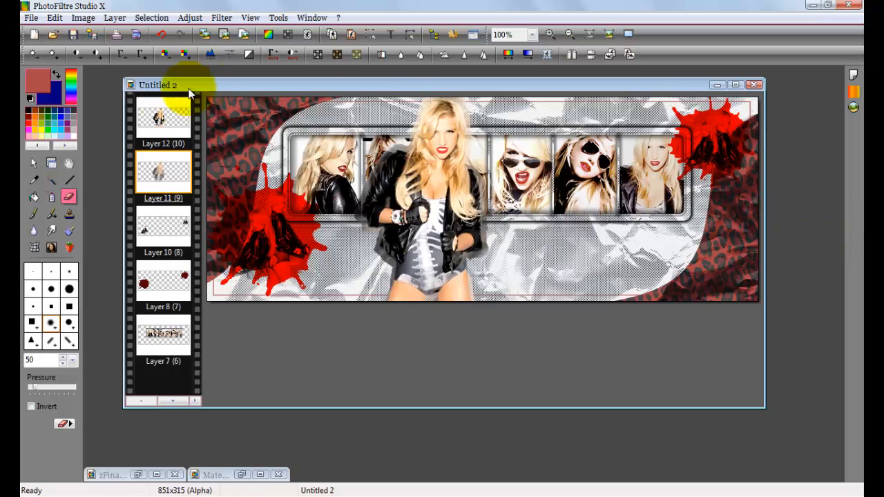
- Try the Color, Luminosity and Saturation blend modes on the photo strip's Layer 7
click(172, 402)
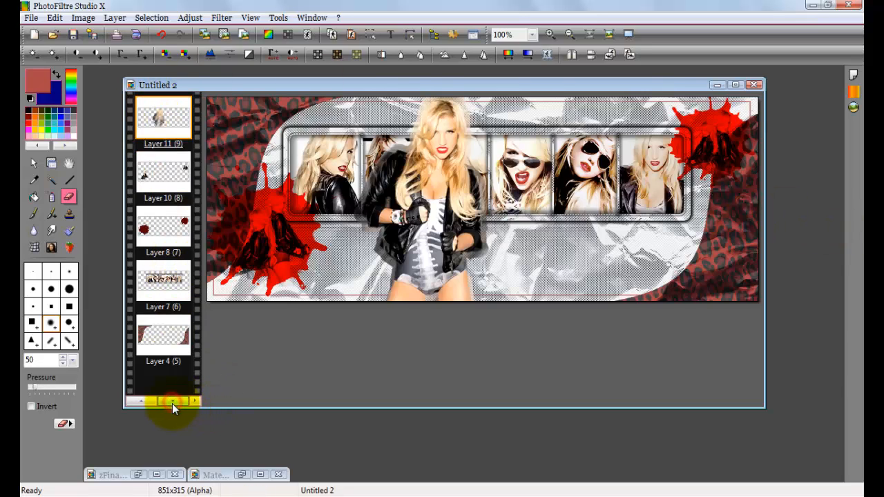
click(169, 295)
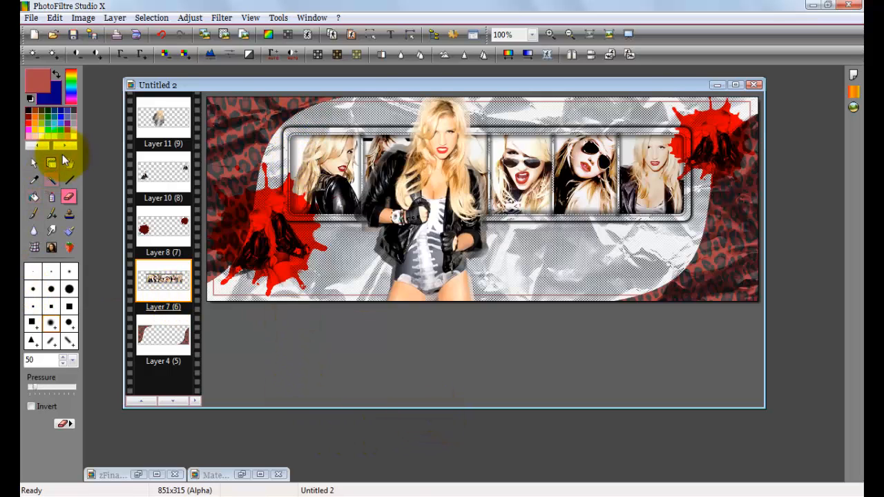
click(51, 162)
click(70, 370)
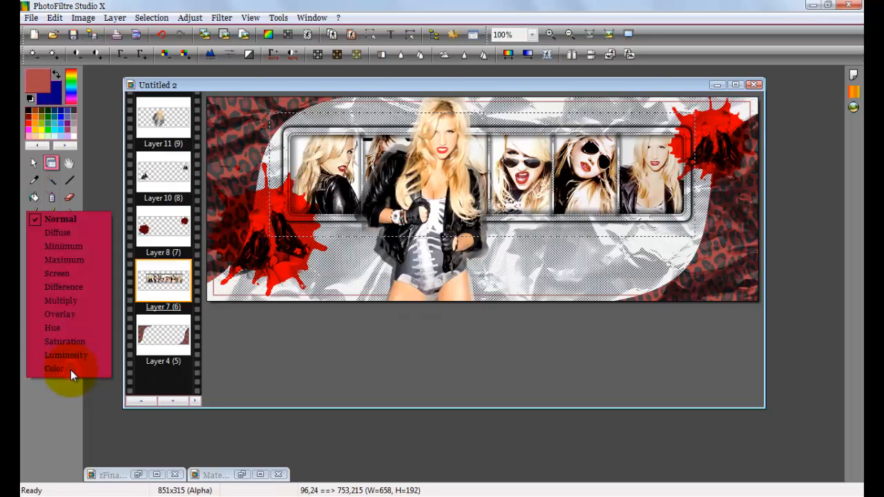
click(57, 369)
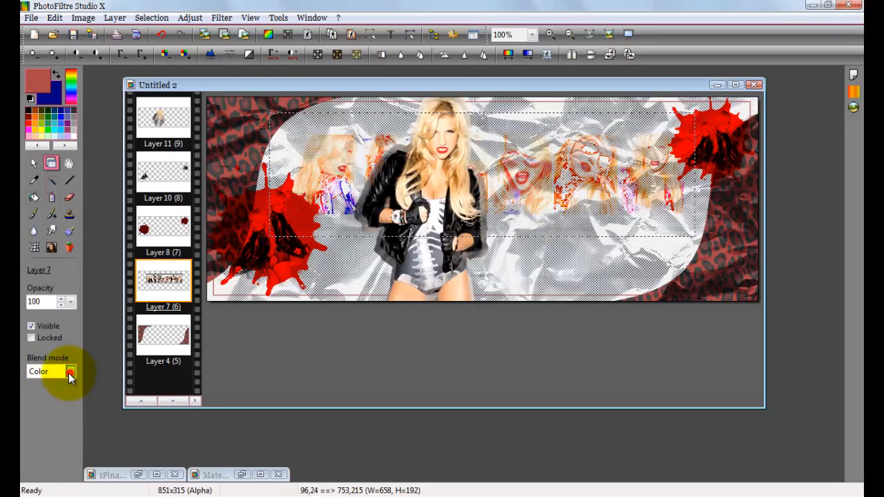
click(71, 371)
click(62, 358)
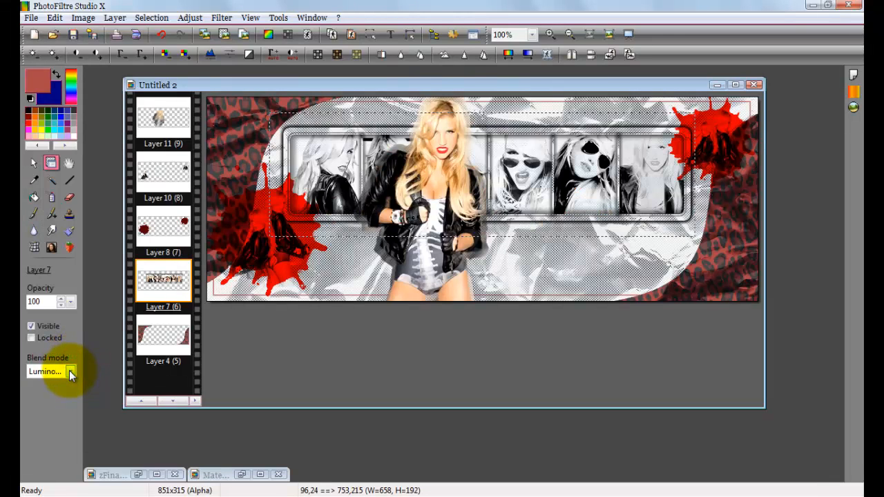
click(70, 372)
click(72, 344)
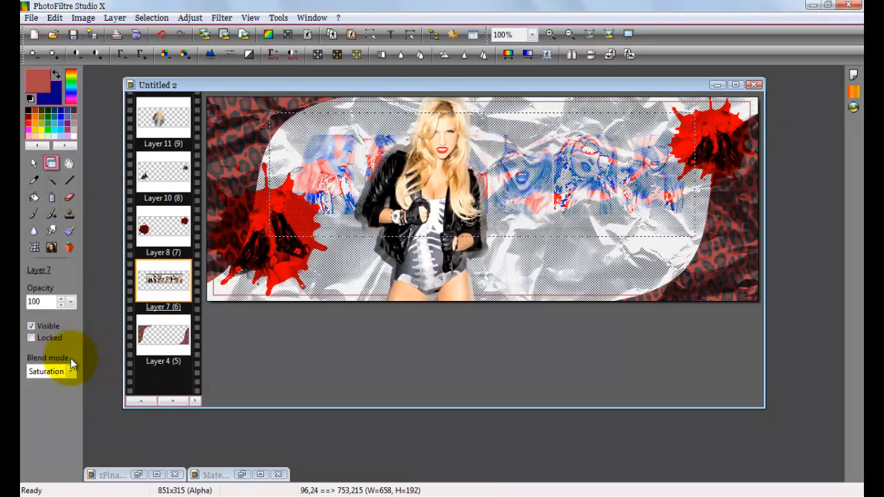
- Try the Difference, Maximum and Diffuse blend modes on the photo strip's Layer 7
click(71, 370)
click(78, 293)
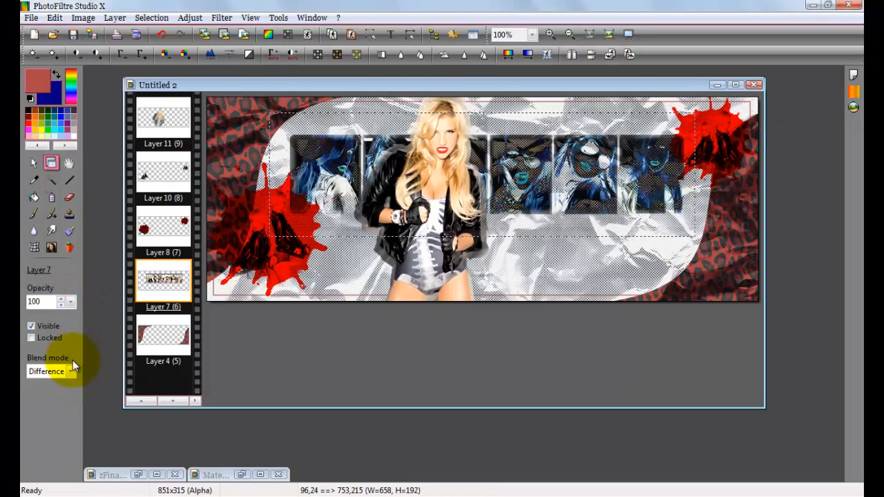
click(73, 362)
click(85, 257)
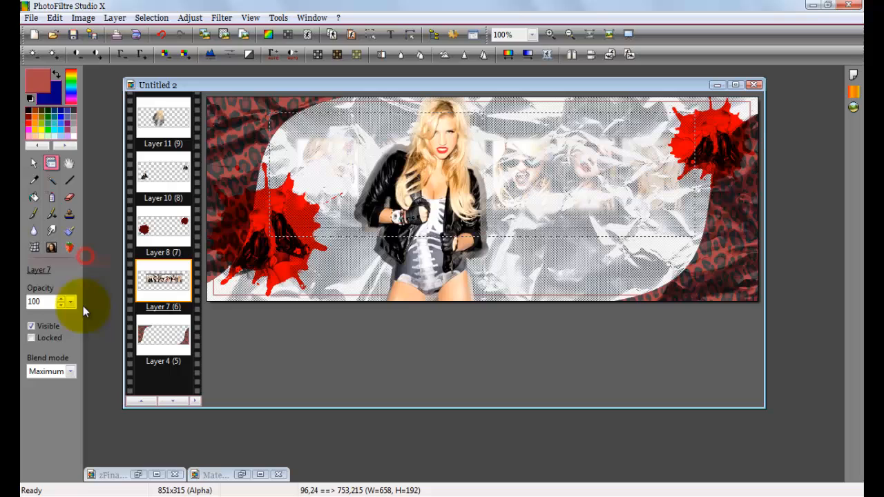
click(77, 366)
click(80, 254)
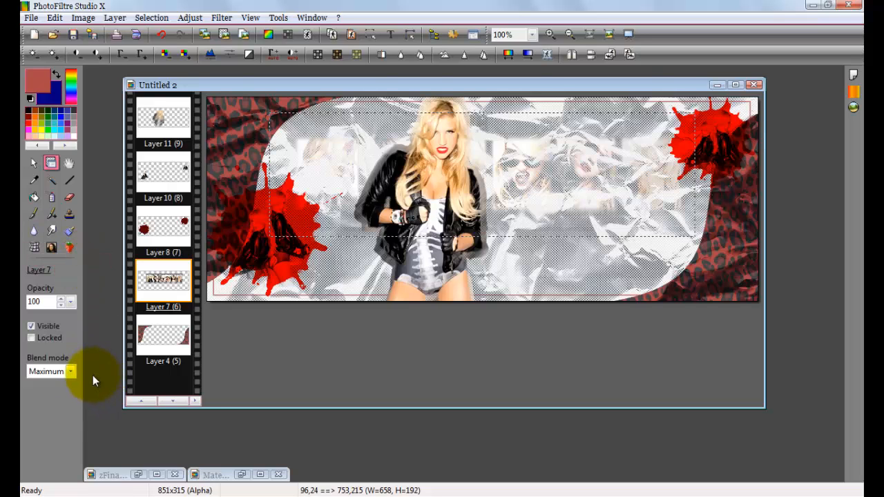
click(67, 370)
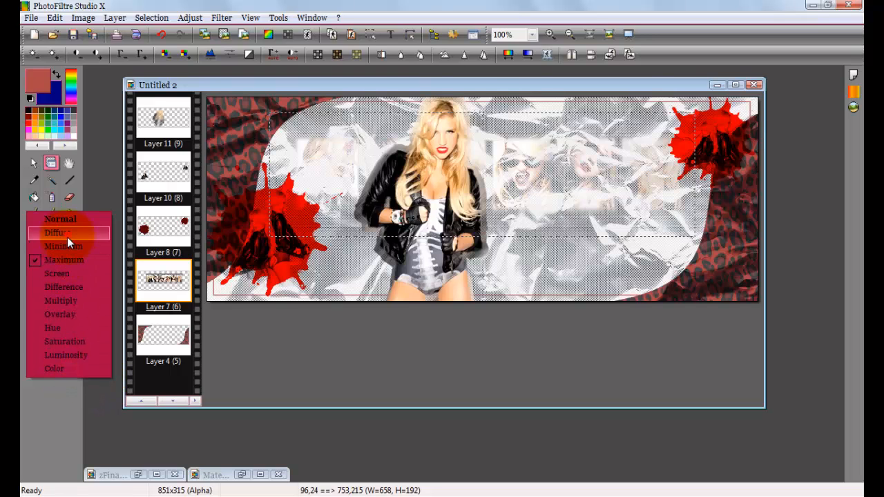
click(67, 237)
- Set the photo strip's Layer 7 to the Luminosity blend mode with 90% opacity
click(73, 373)
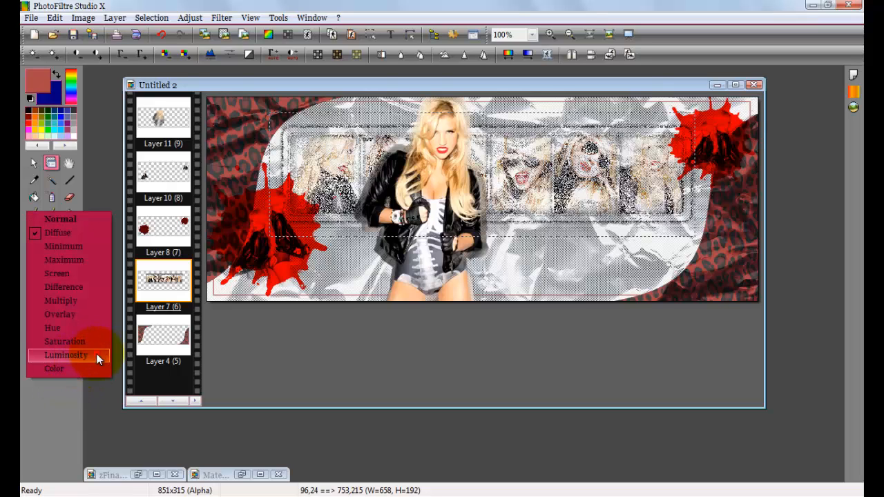
click(96, 353)
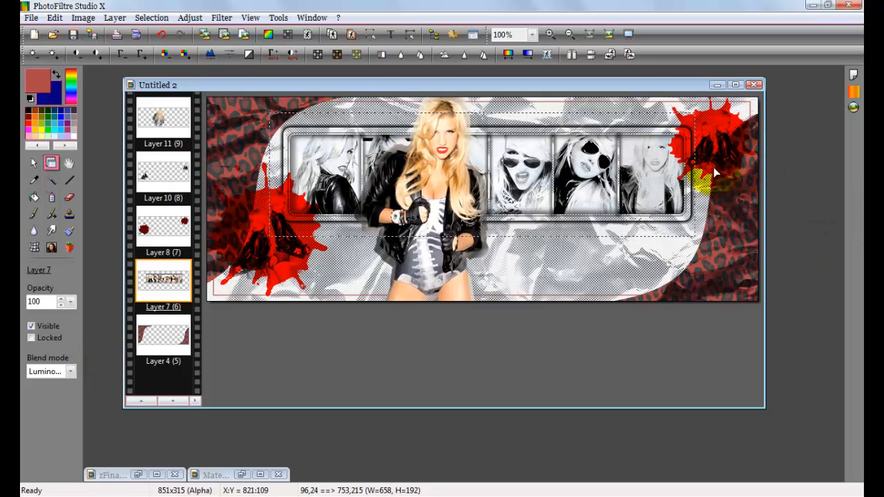
click(69, 304)
click(66, 422)
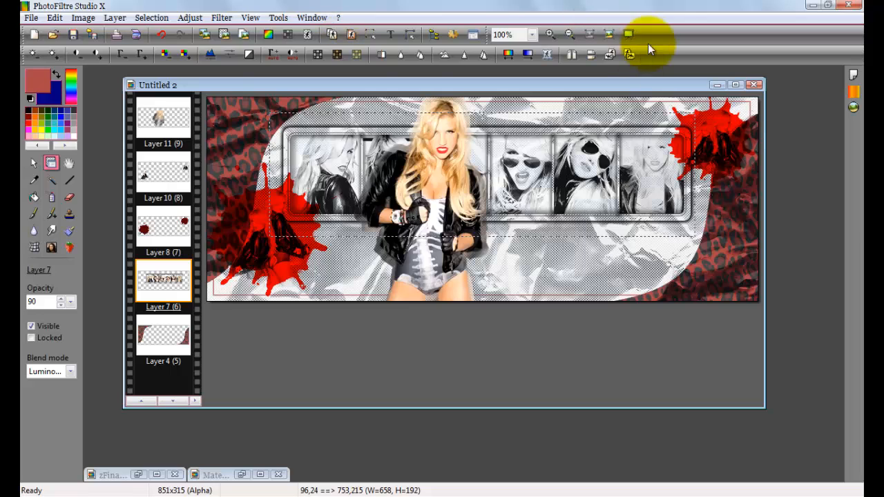
- Paste the copied dotted pattern as a new layer directly above Layer 3
click(171, 403)
click(170, 403)
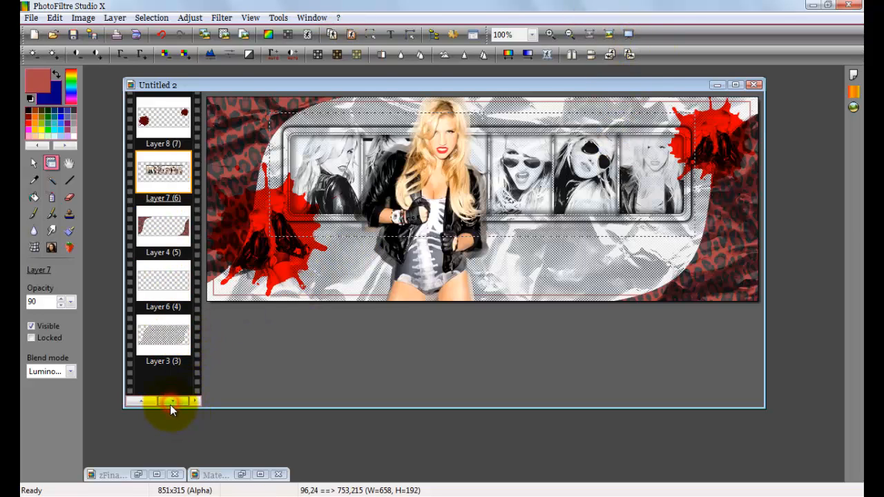
click(171, 403)
click(170, 403)
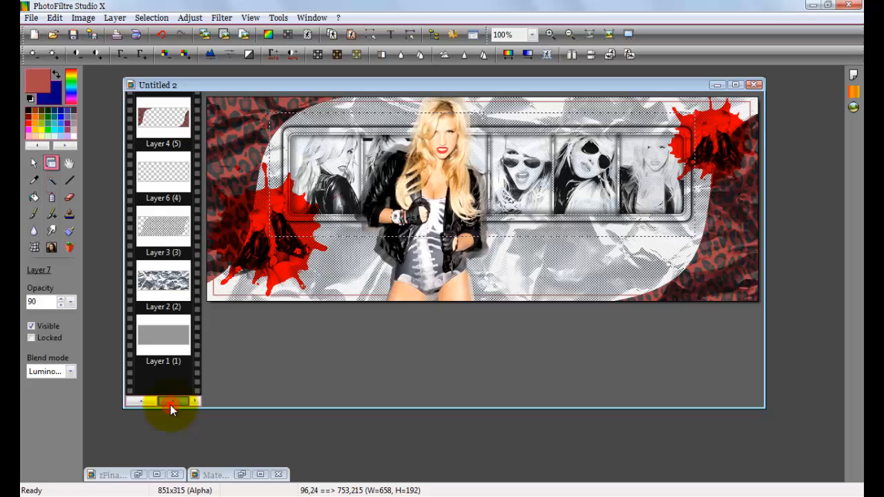
click(164, 238)
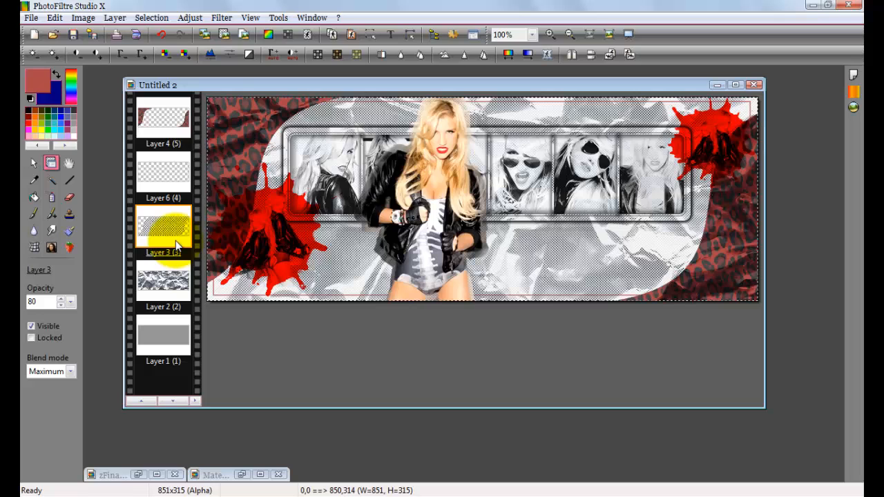
key(ctrl+v)
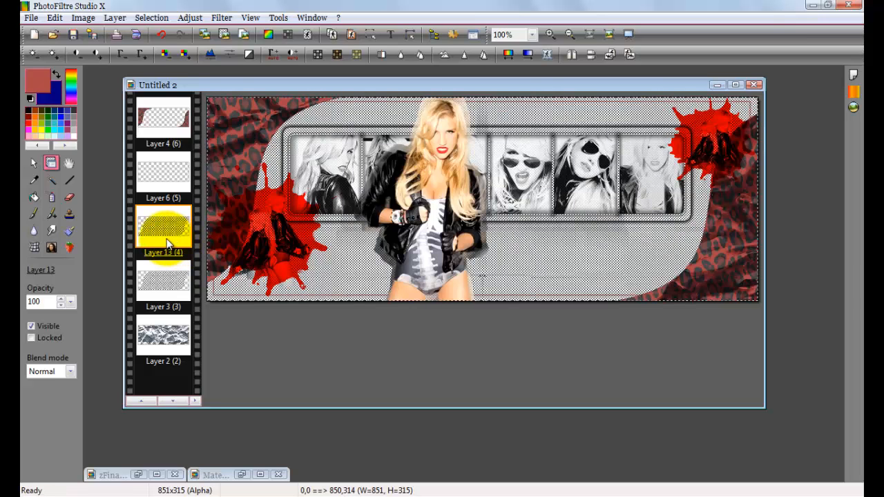
- Move the pasted dotted pattern, Layer 13, to the top of the layer stack above Layer 12
drag(166, 247, 169, 112)
click(146, 405)
click(146, 404)
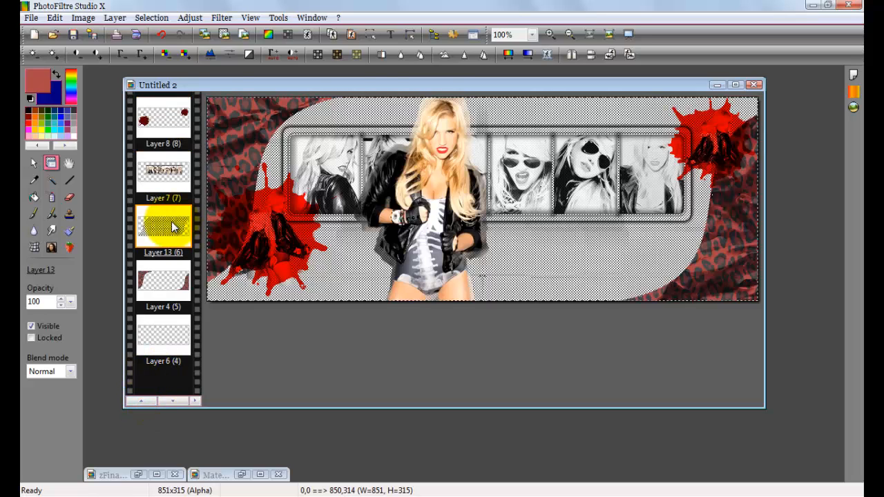
drag(173, 228, 173, 114)
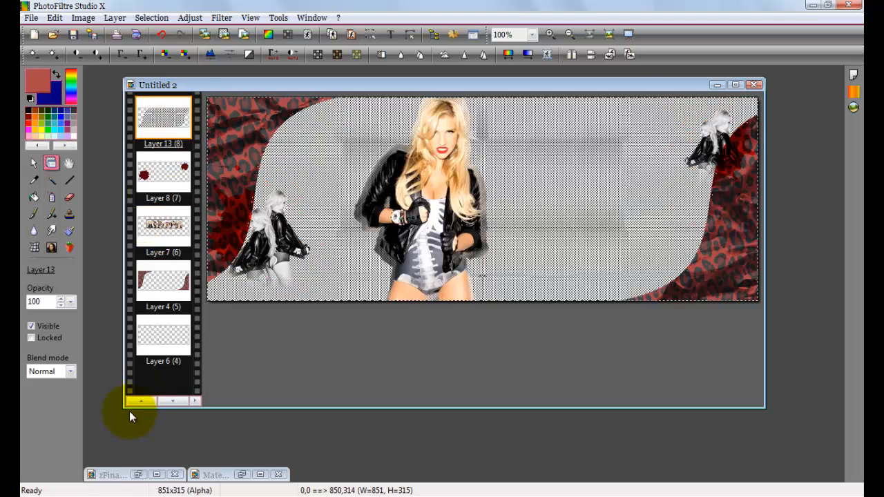
click(141, 402)
click(141, 402)
drag(181, 241, 166, 116)
click(145, 400)
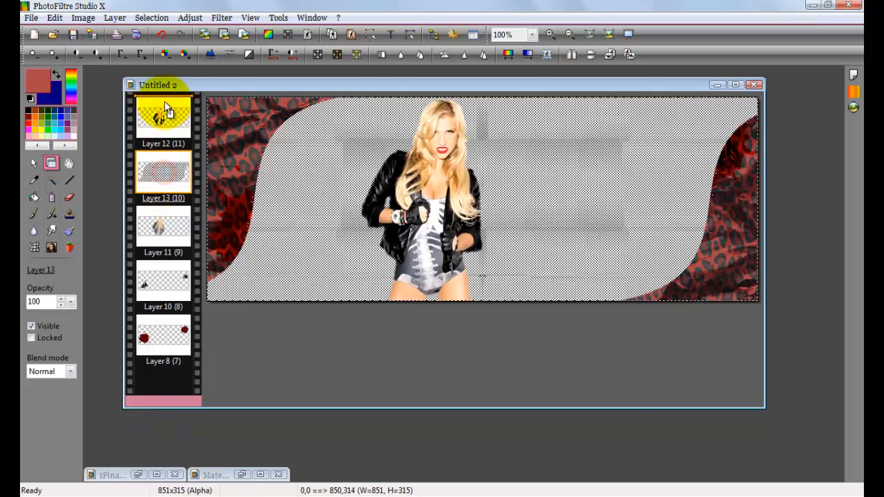
drag(165, 103, 165, 104)
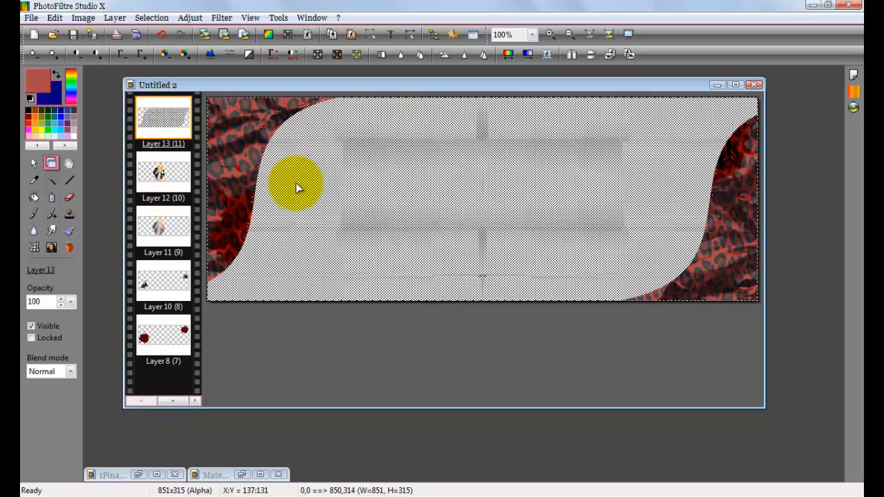
- Merge the front figure's Layer 12 with the blurred figure's Layer 11 beneath it
click(161, 185)
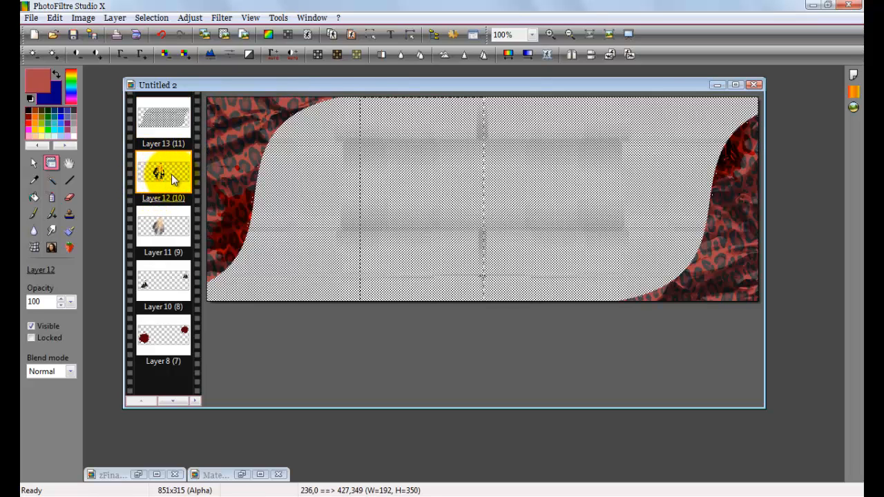
right_click(172, 168)
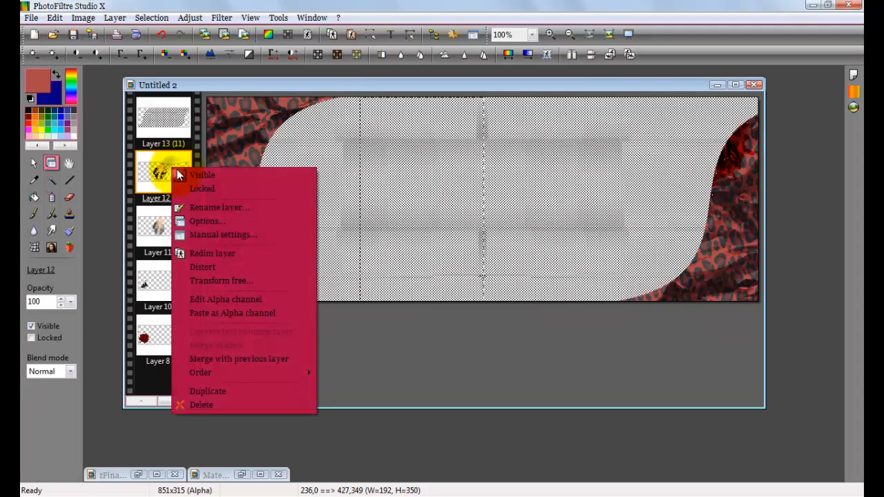
click(266, 359)
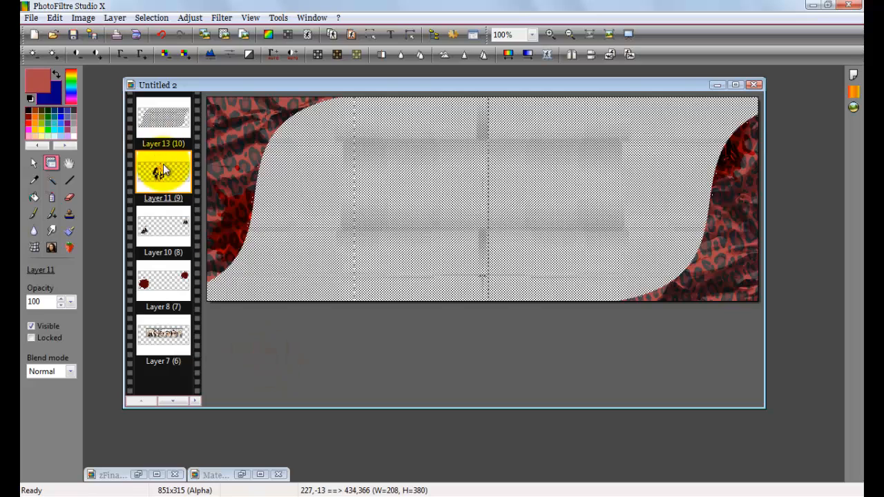
- Get a selection of the merged figure's outline through the Progressive contour filter, without applying the contour
click(186, 18)
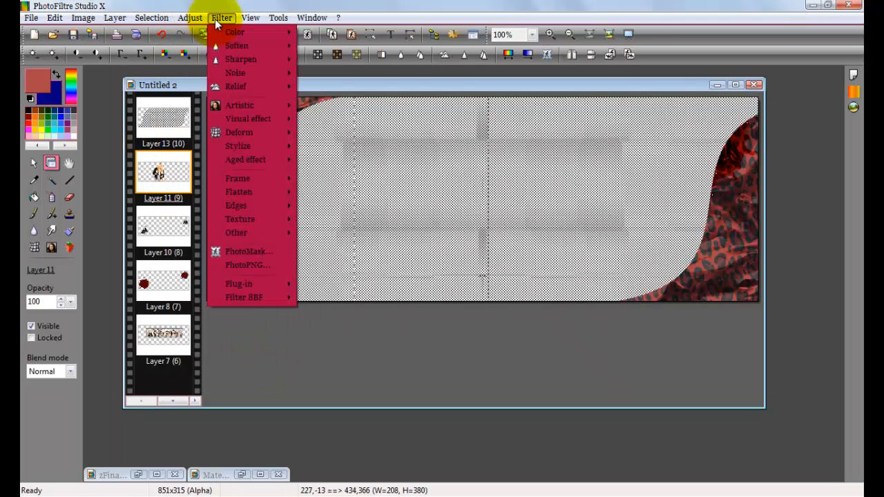
mouse_move(279, 148)
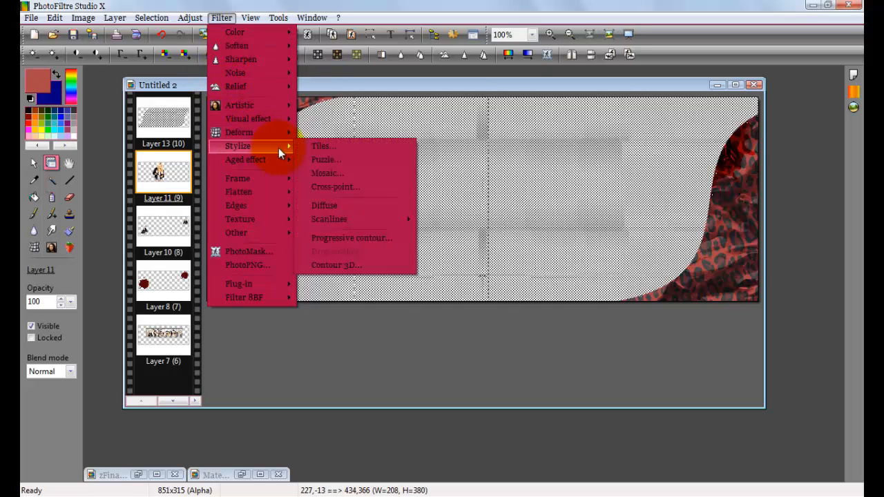
click(385, 239)
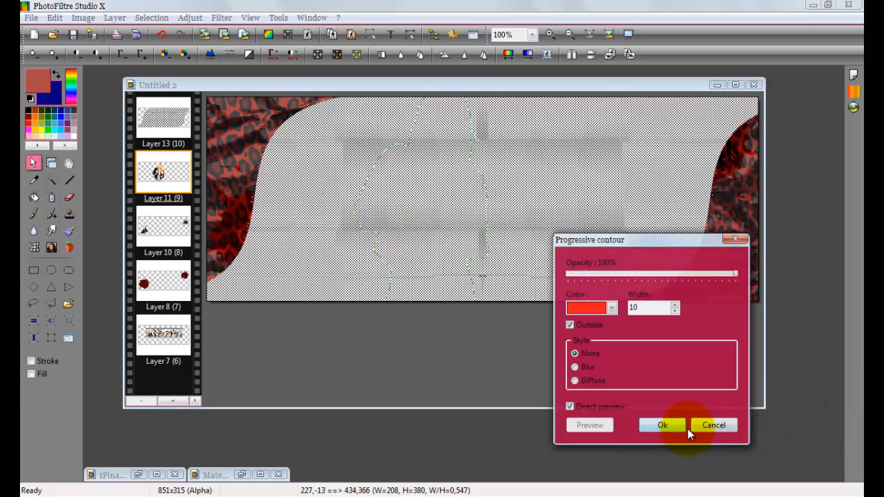
click(725, 424)
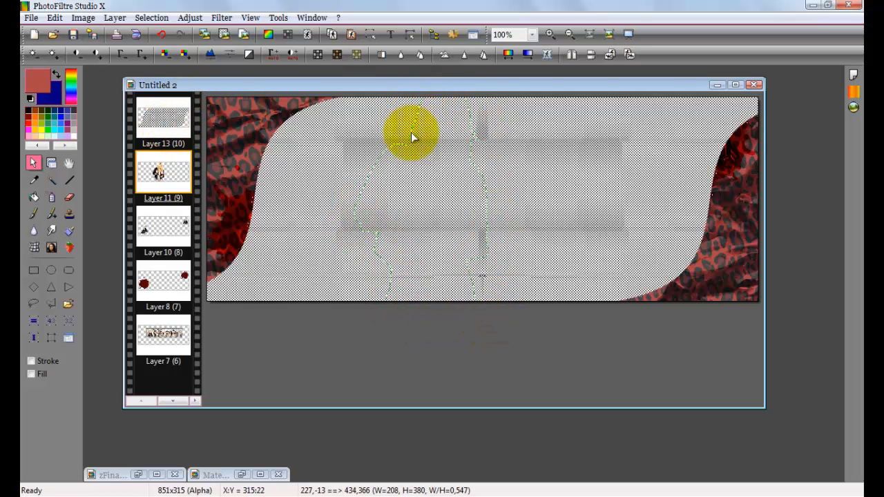
- Trim the dotted pattern on Layer 13 to the figure-shaped selection
click(148, 121)
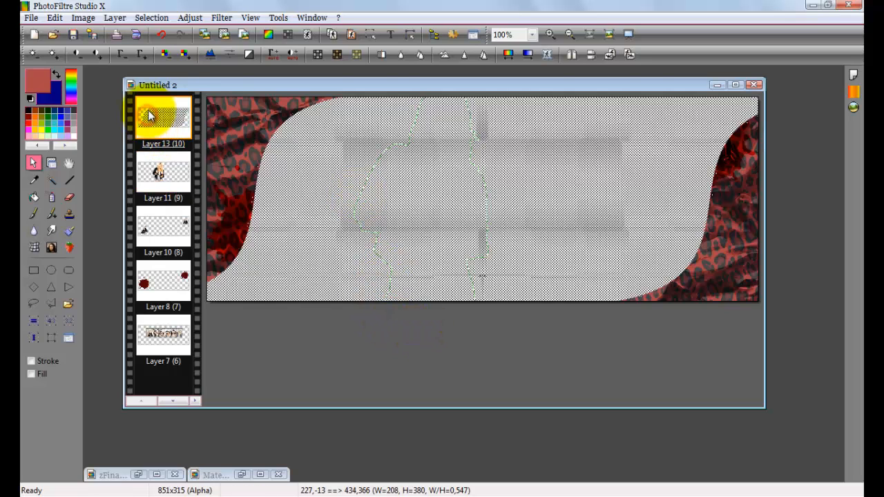
right_click(419, 163)
click(451, 185)
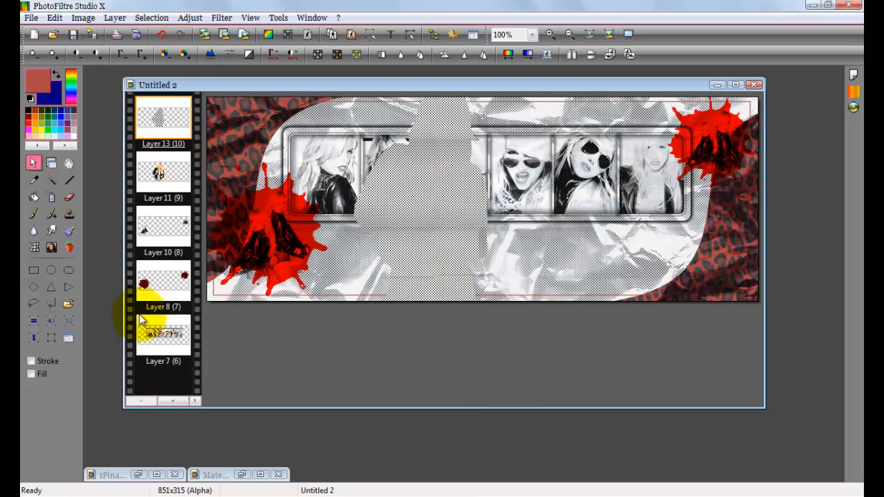
- Try the Minimum blend mode on the figure-shaped pattern of Layer 13, and settle on Maximum
click(51, 163)
click(69, 373)
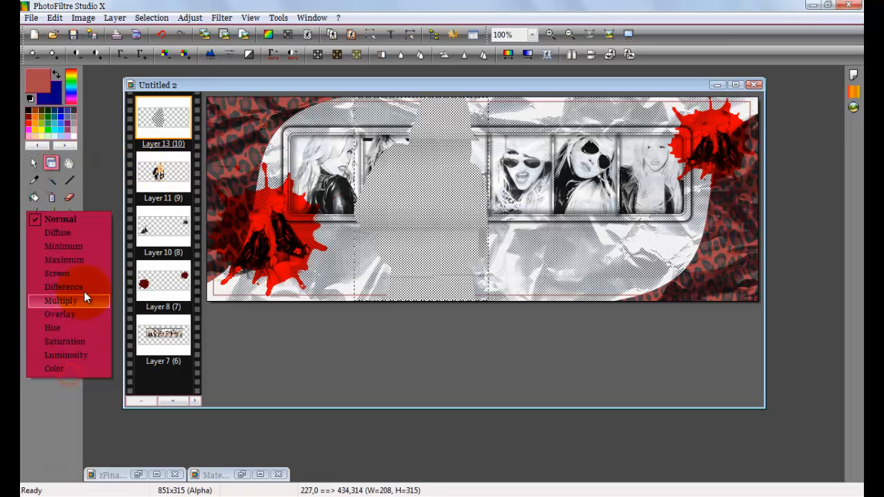
click(84, 248)
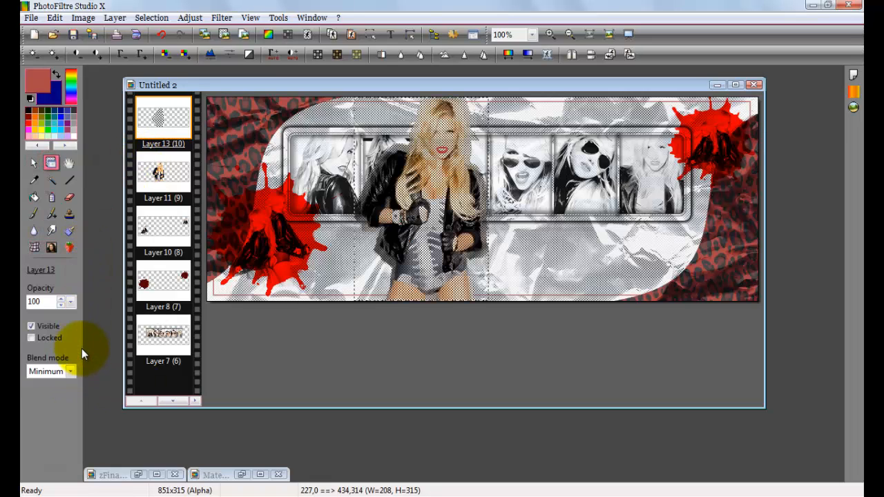
click(70, 372)
click(84, 259)
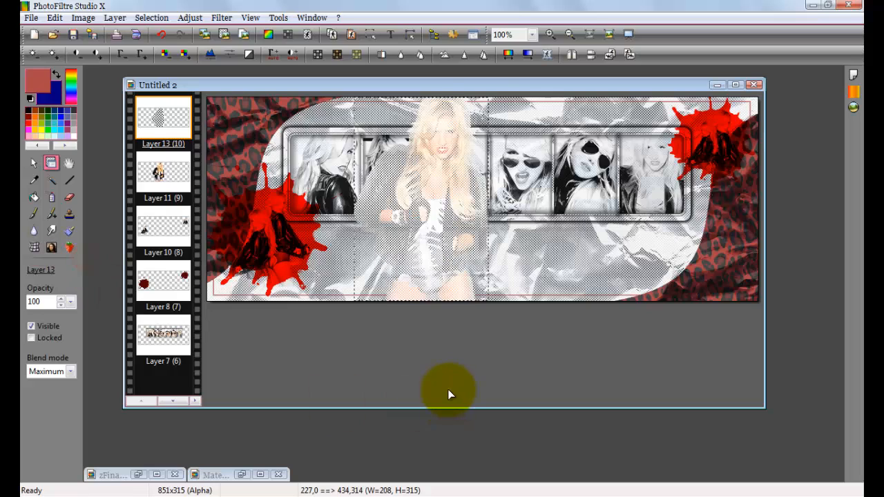
- Lower the opacity of the dotted pattern on Layer 13 to 30%, trying 70% and 40% on the way
click(71, 301)
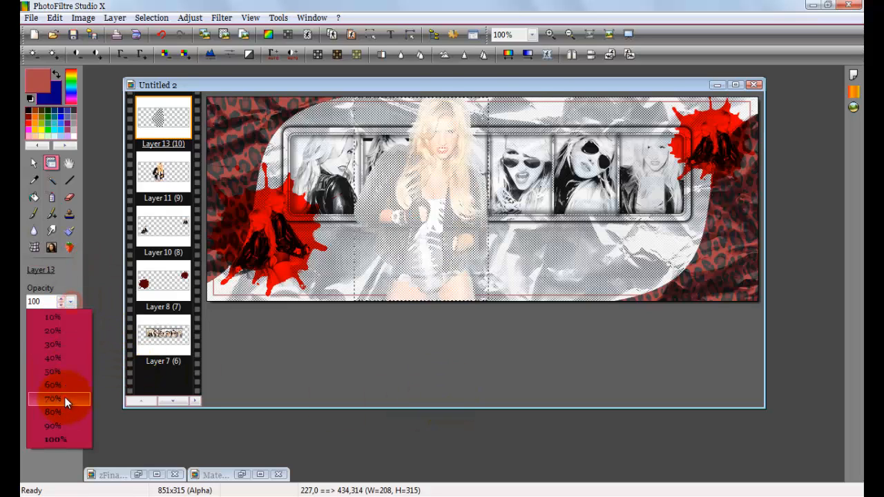
click(65, 397)
click(72, 302)
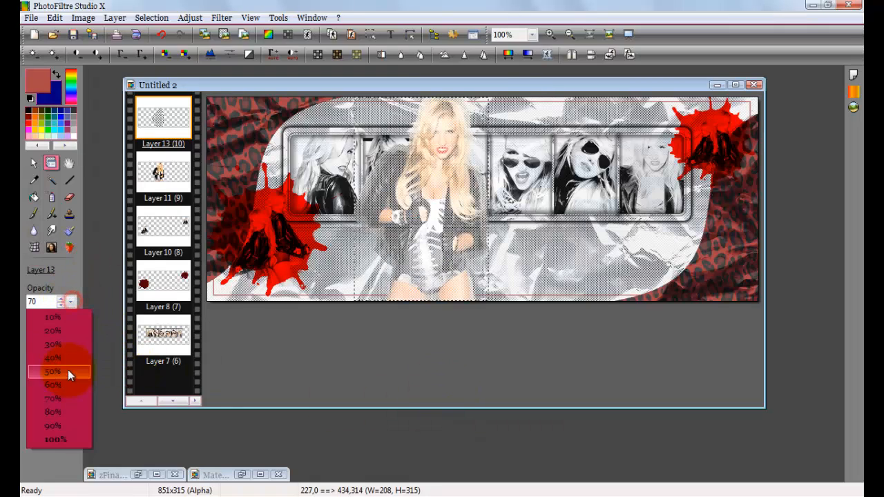
click(68, 356)
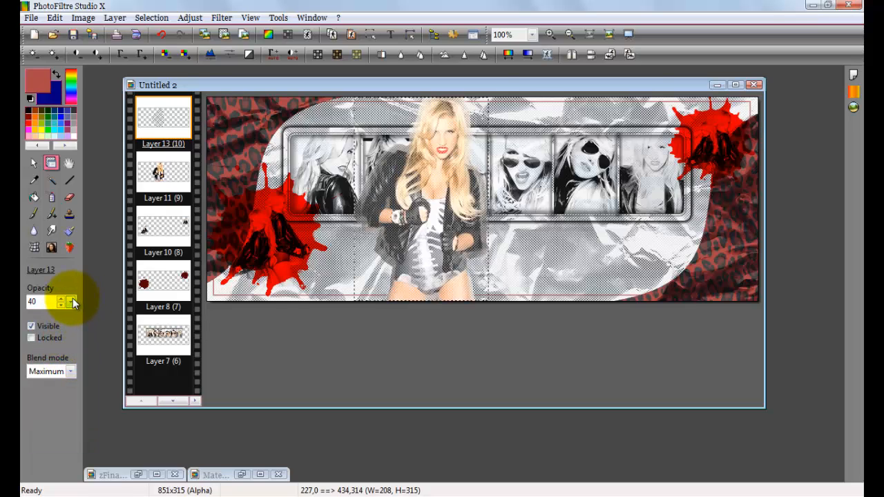
click(71, 302)
click(71, 344)
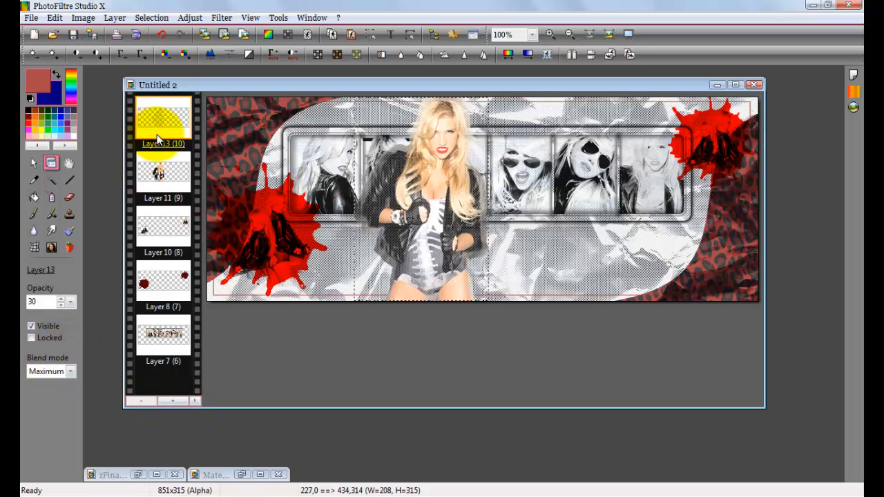
- Lightly erase the dotted pattern on Layer 13 around the figure's legs and head with the soft 50-size eraser
click(69, 199)
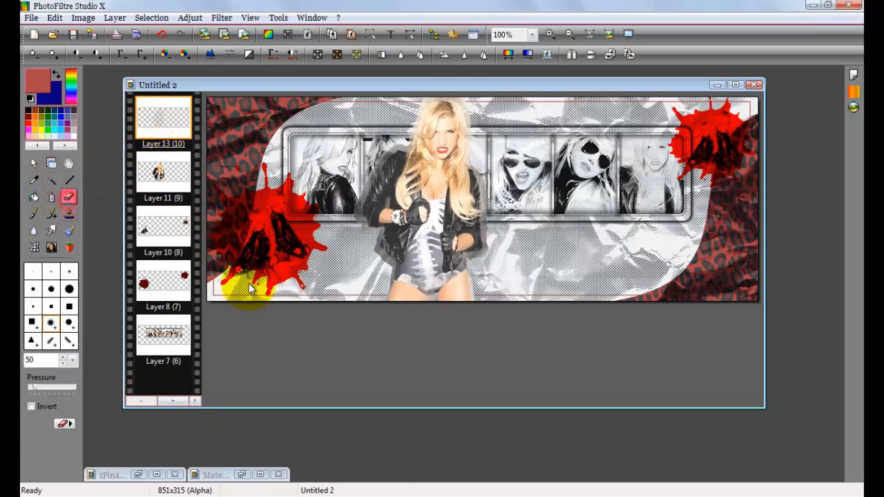
click(370, 267)
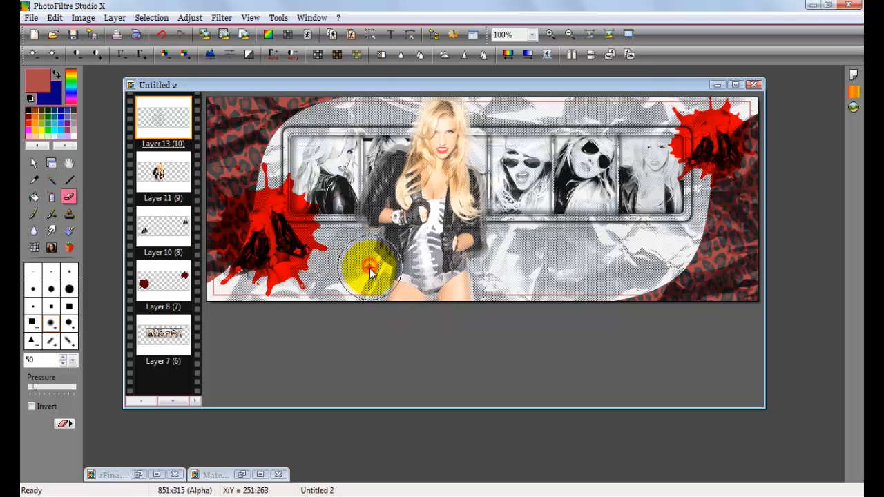
mouse_move(377, 257)
mouse_down()
mouse_move(352, 221)
mouse_move(355, 192)
mouse_move(382, 142)
mouse_move(415, 143)
mouse_move(425, 109)
mouse_move(466, 114)
mouse_move(478, 141)
mouse_move(485, 260)
mouse_move(466, 290)
mouse_up()
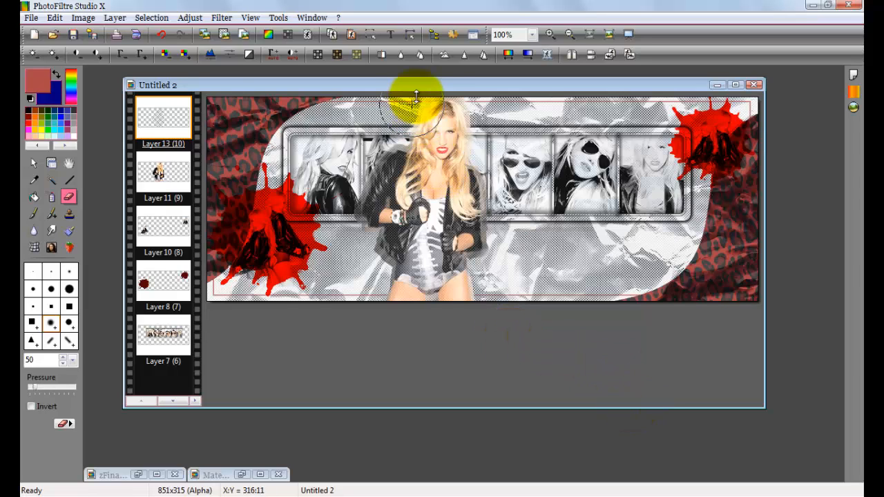
mouse_move(435, 98)
mouse_down()
mouse_move(445, 94)
mouse_move(429, 92)
mouse_up()
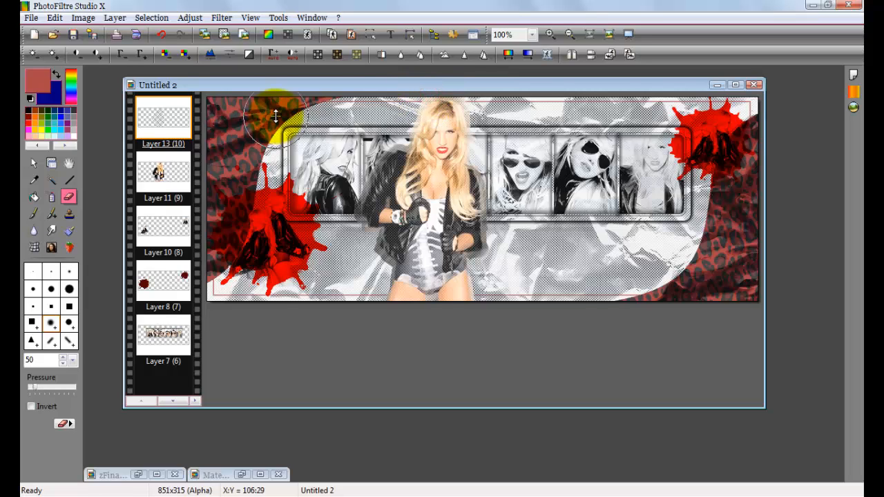
- Flatten the banner, add the text "ke$ha" in dark grey Janis at size 100, and place it below the photo strip beside the figure
key(ctrl+shift+e)
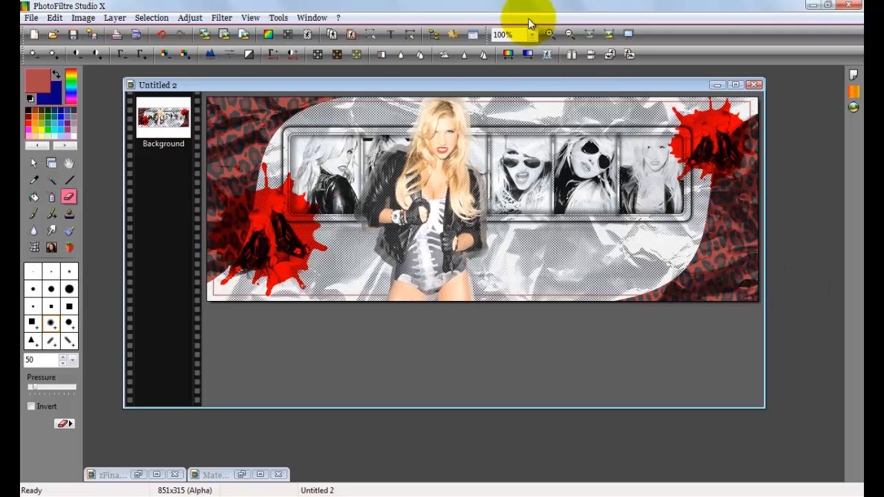
click(389, 35)
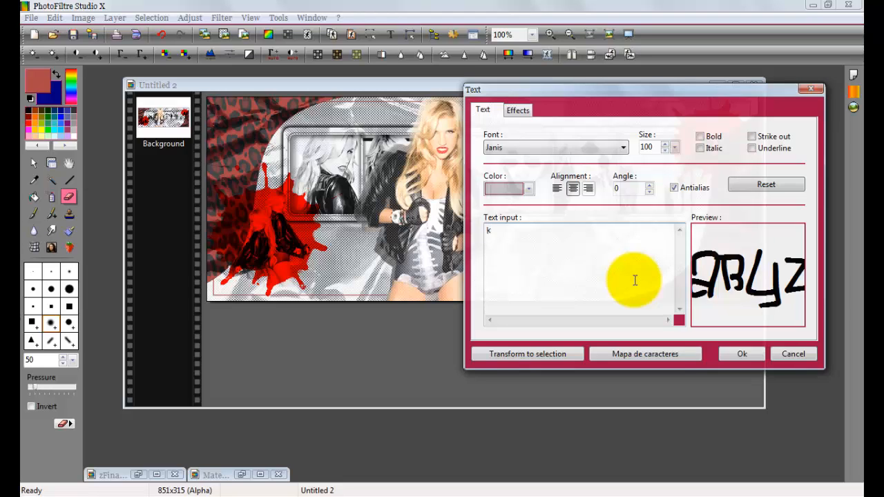
text(e$ha)
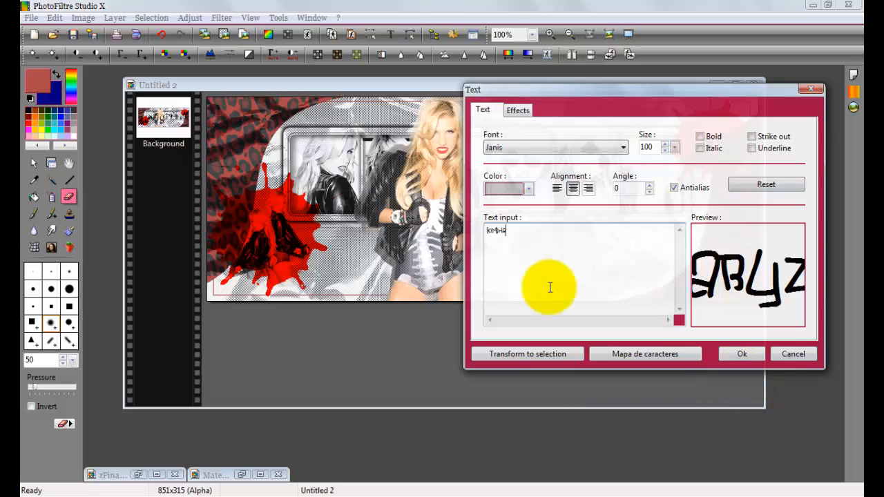
click(523, 195)
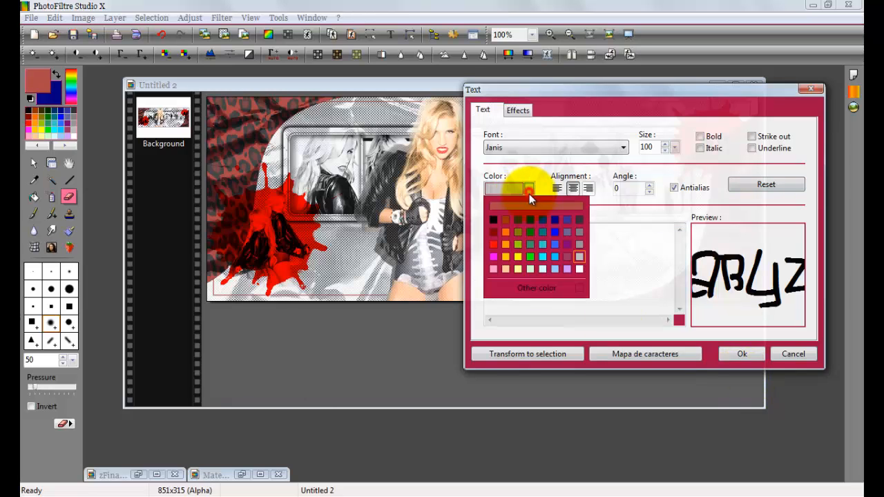
click(580, 221)
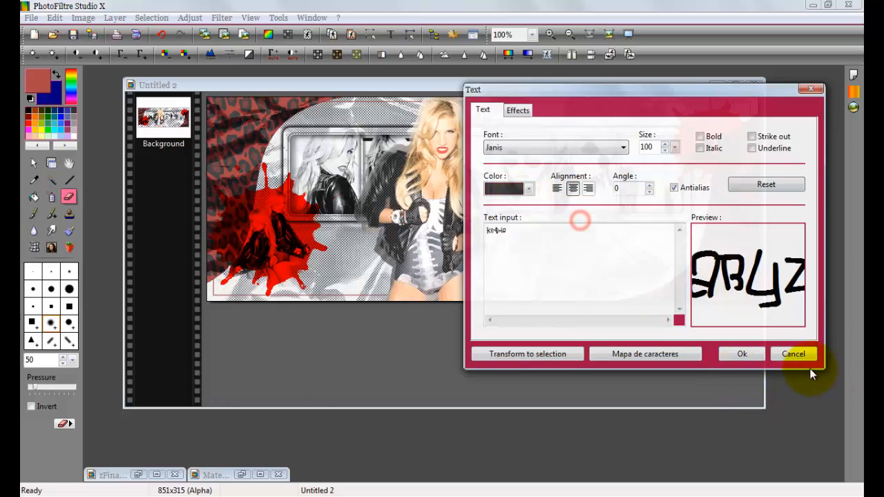
click(746, 354)
drag(486, 196, 580, 256)
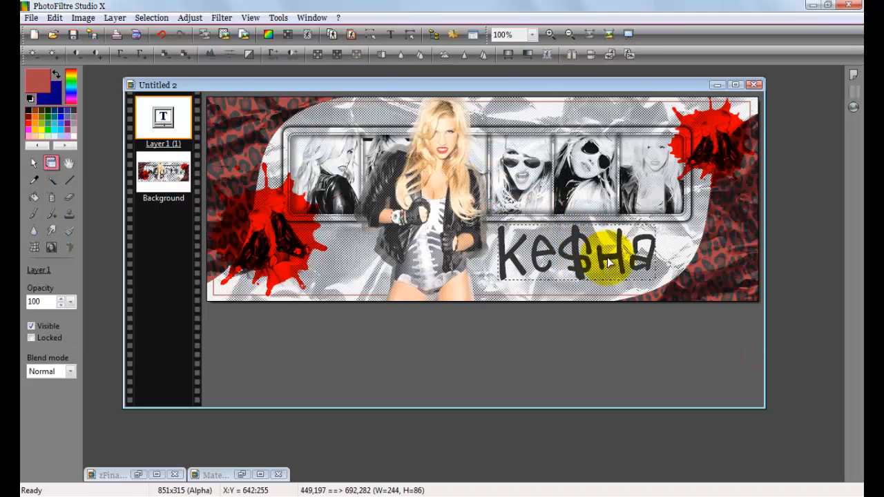
- Add a second "ke$ha" text in medium grey and place it slightly offset over the dark one for a raised look
click(391, 36)
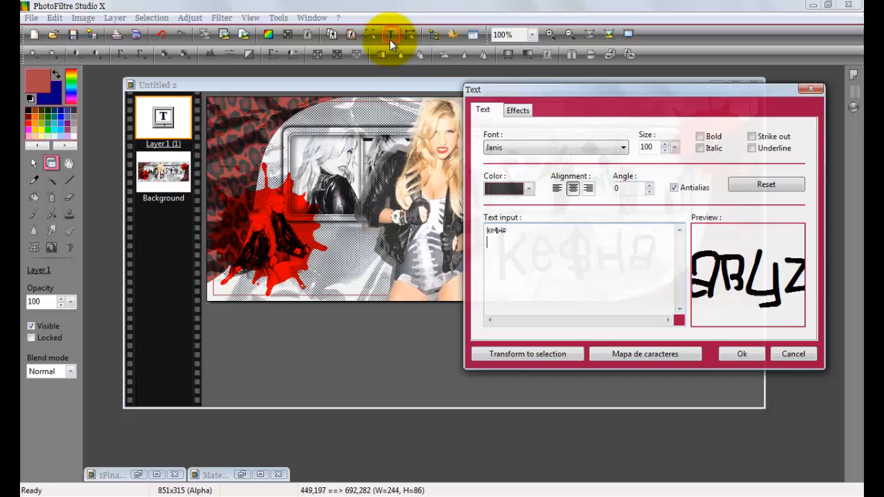
click(529, 189)
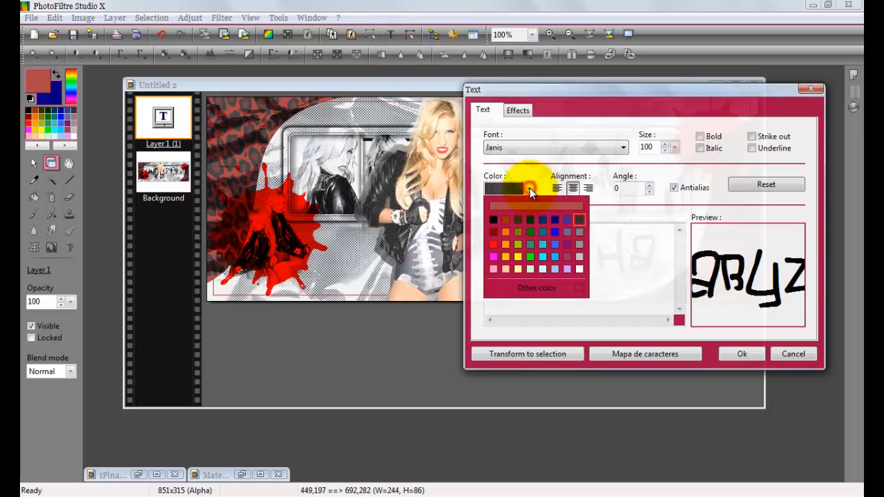
click(579, 233)
click(745, 354)
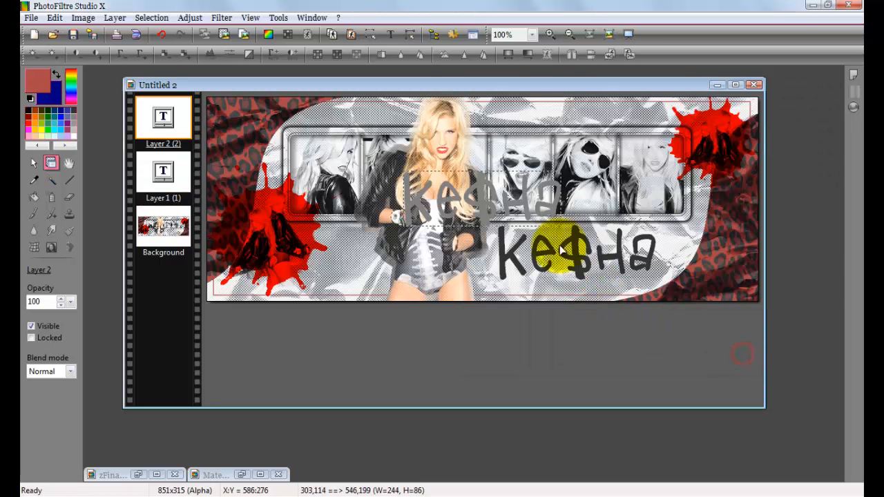
mouse_move(651, 265)
mouse_down()
mouse_move(620, 252)
mouse_move(648, 268)
mouse_up()
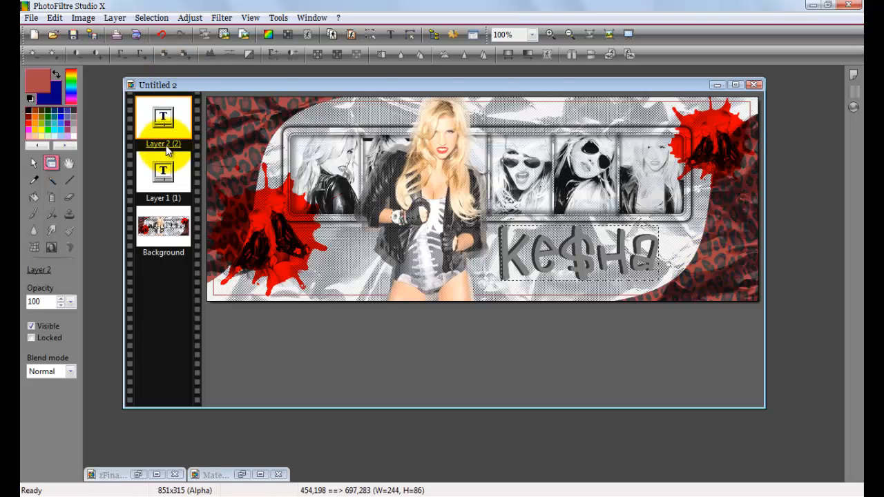
- Convert both "ke$ha" text layers, Layer 2 and Layer 1, to image layers
right_click(158, 118)
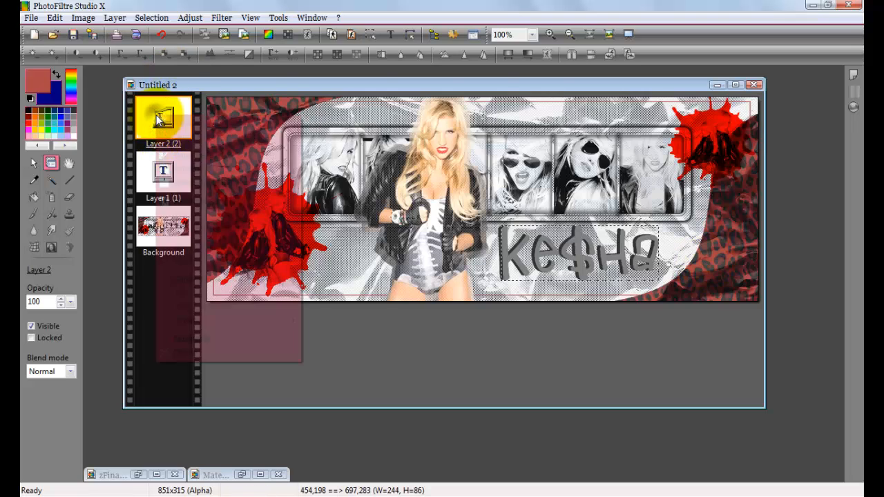
click(257, 279)
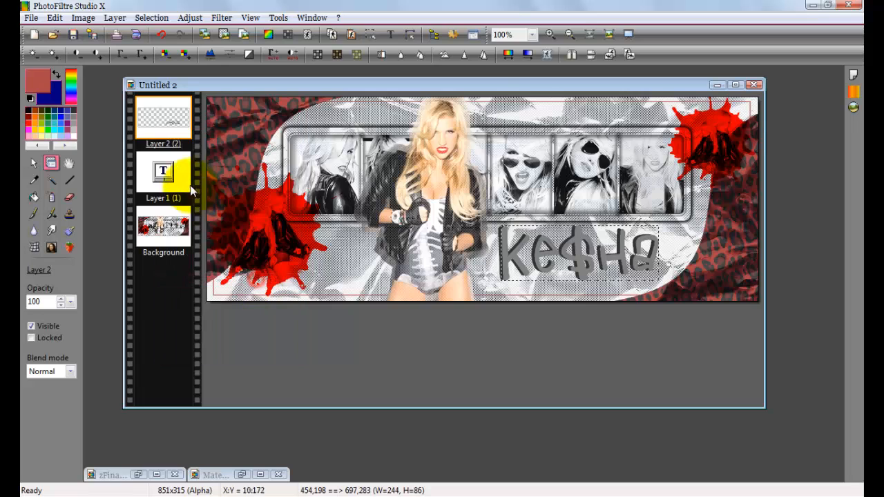
click(172, 178)
right_click(172, 179)
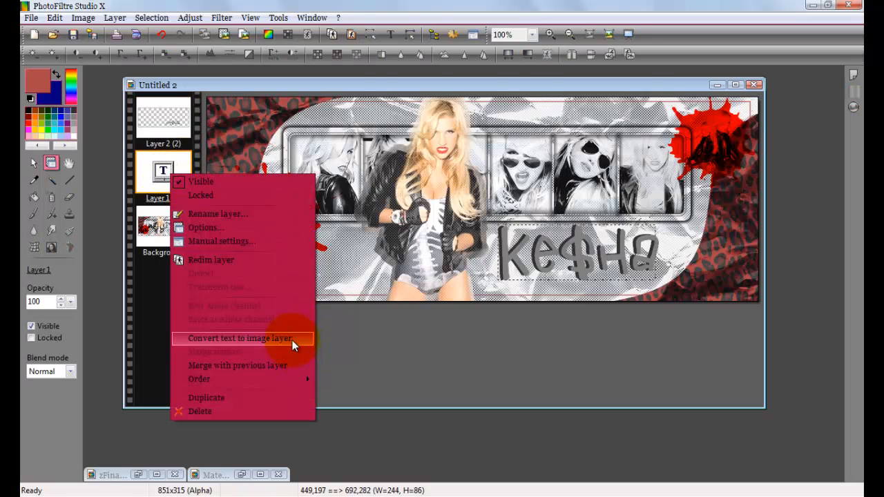
click(293, 344)
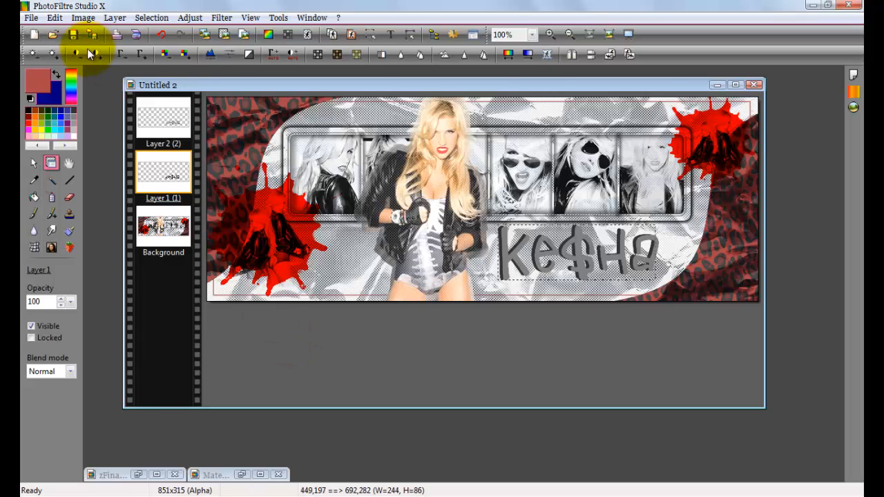
- Duplicate Layer 2 and fill the copy with a diagonal duotone gradient from white at 89% opacity to light grey at 100%
click(161, 134)
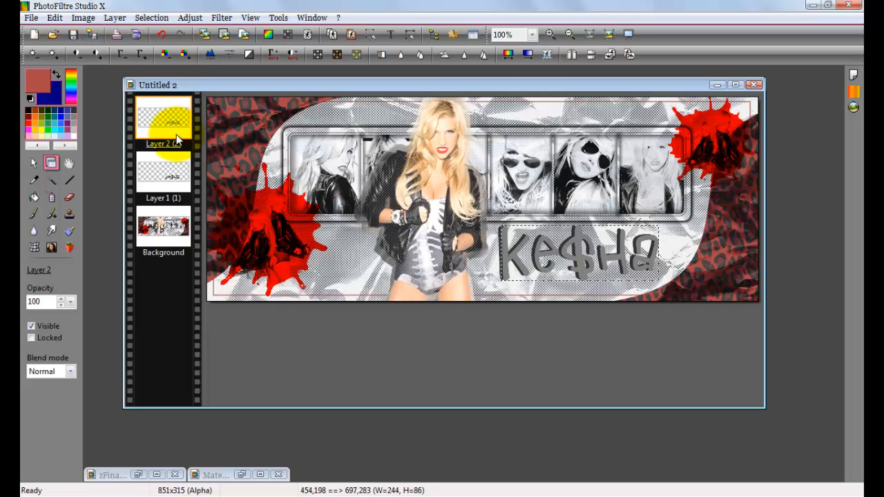
key(ctrl+v)
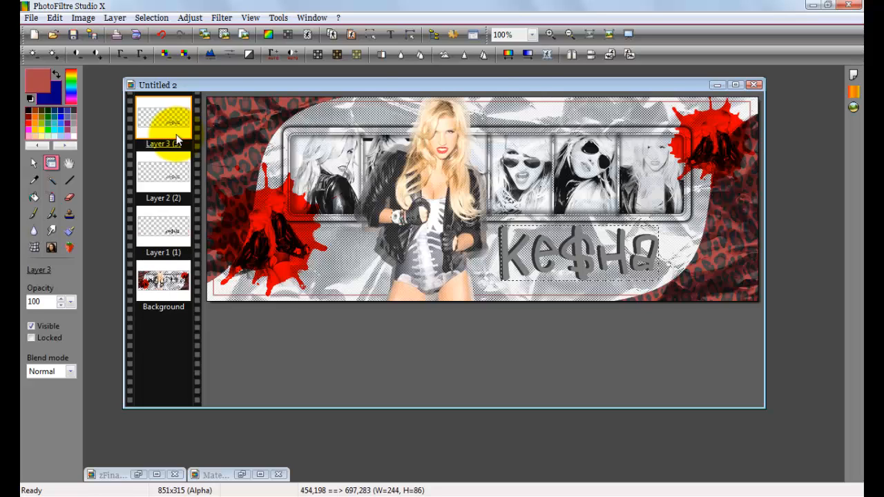
click(527, 58)
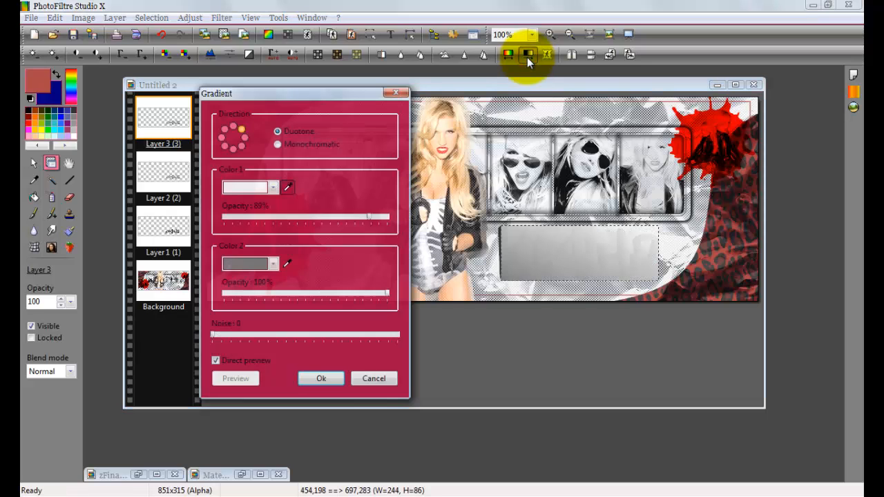
click(242, 130)
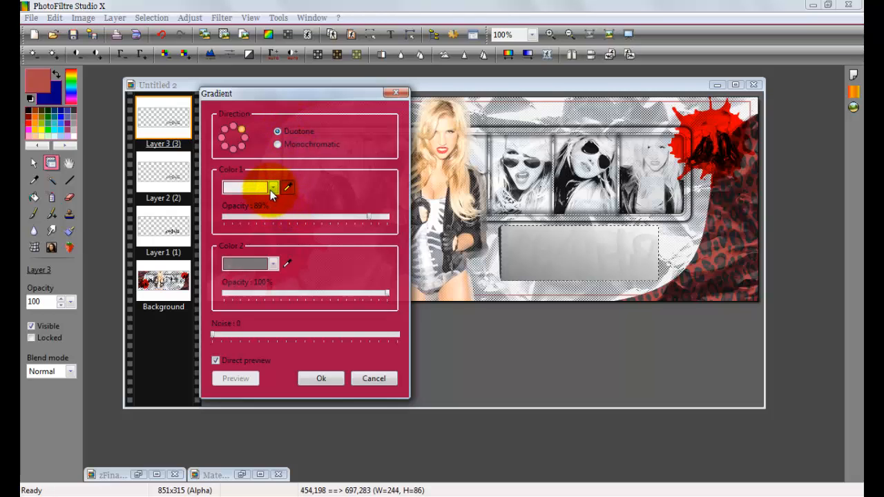
click(273, 264)
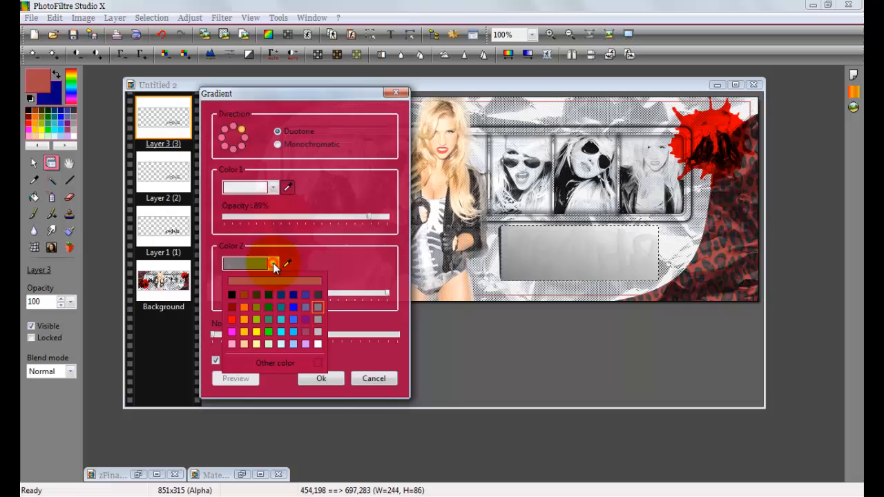
click(317, 322)
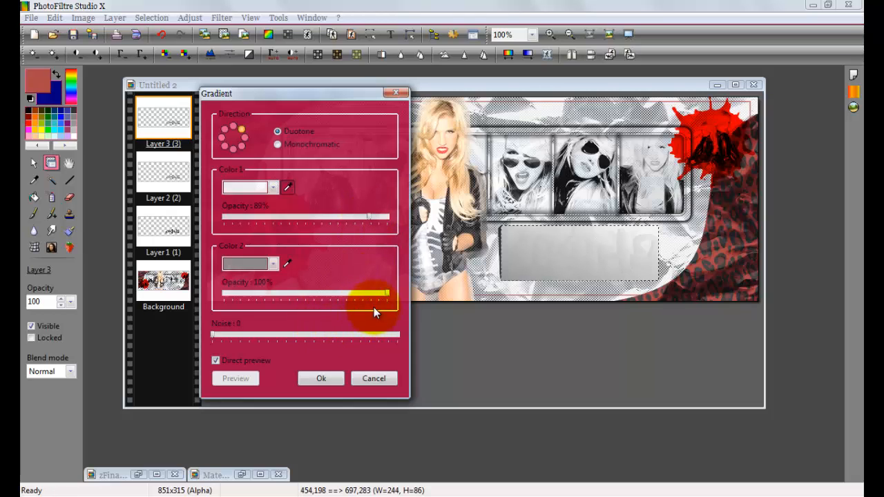
click(334, 379)
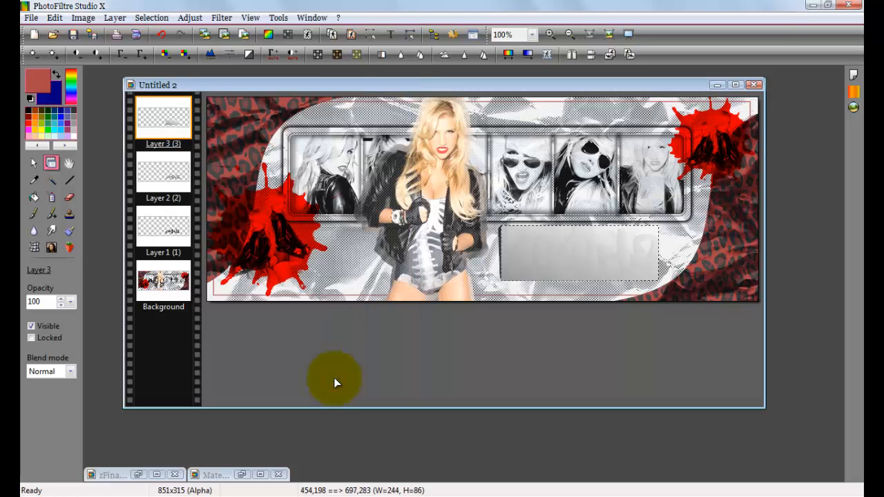
- Get a letter-shaped selection from Layer 2 using the Progressive contour filter without applying it, and crop the gradient on Layer 3 to that selection
click(173, 176)
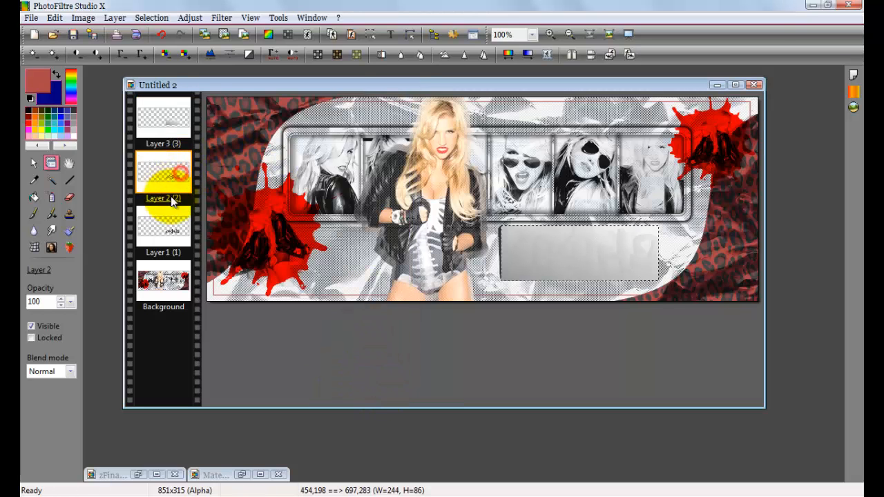
click(221, 18)
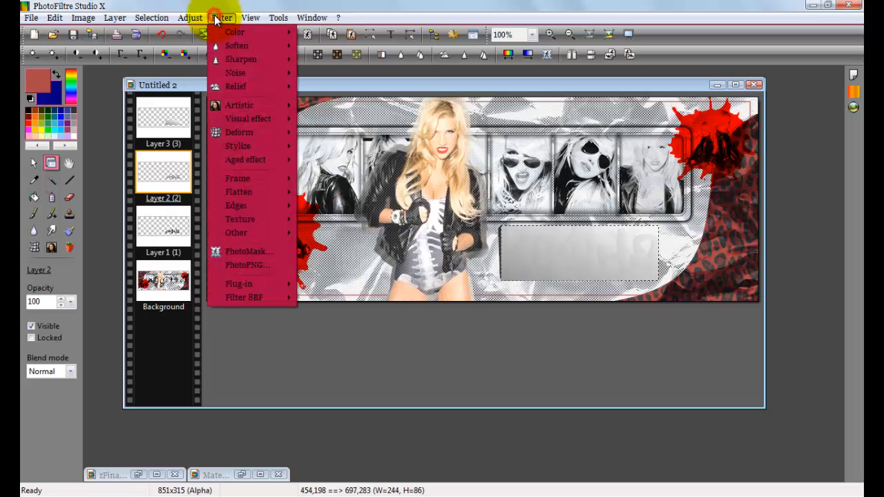
mouse_move(260, 146)
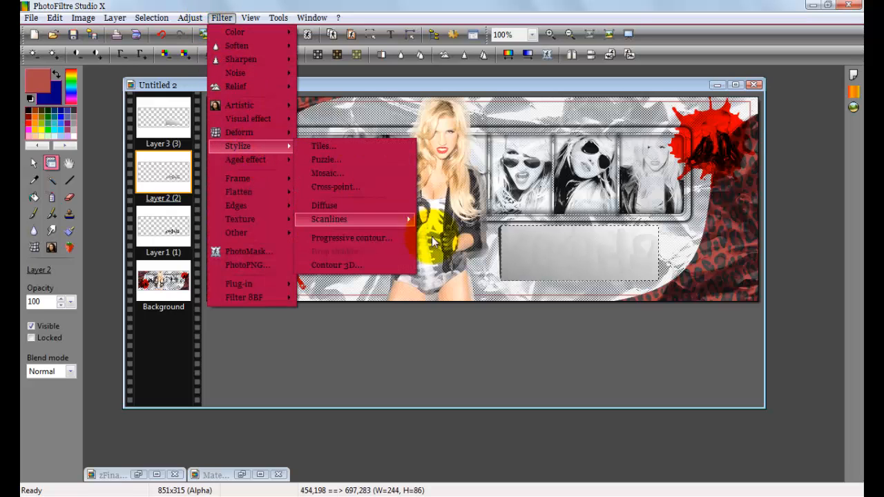
click(400, 227)
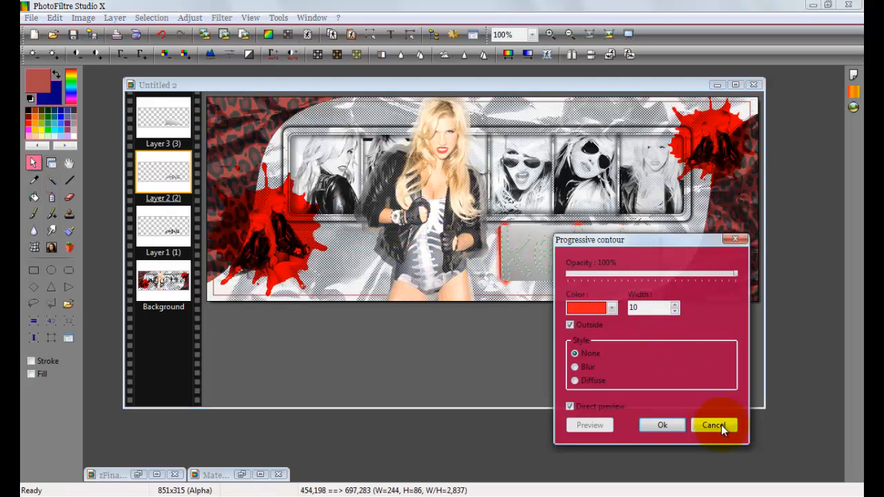
click(721, 424)
click(163, 119)
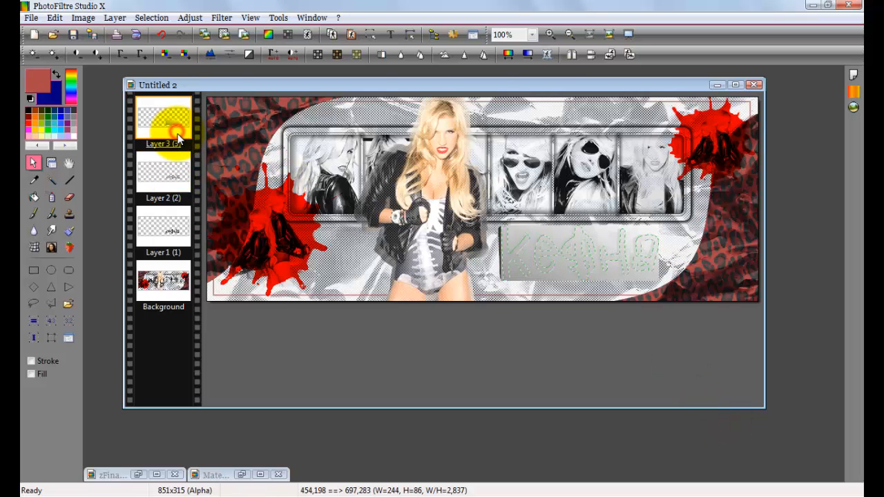
click(577, 271)
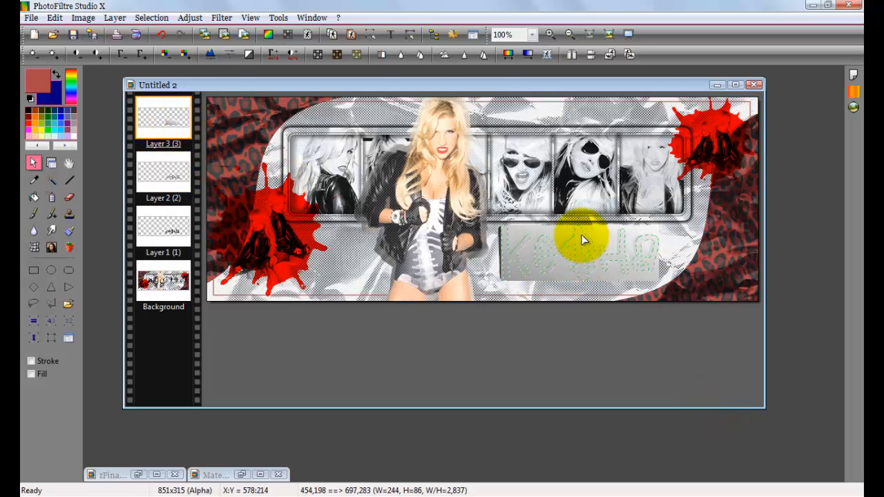
right_click(583, 237)
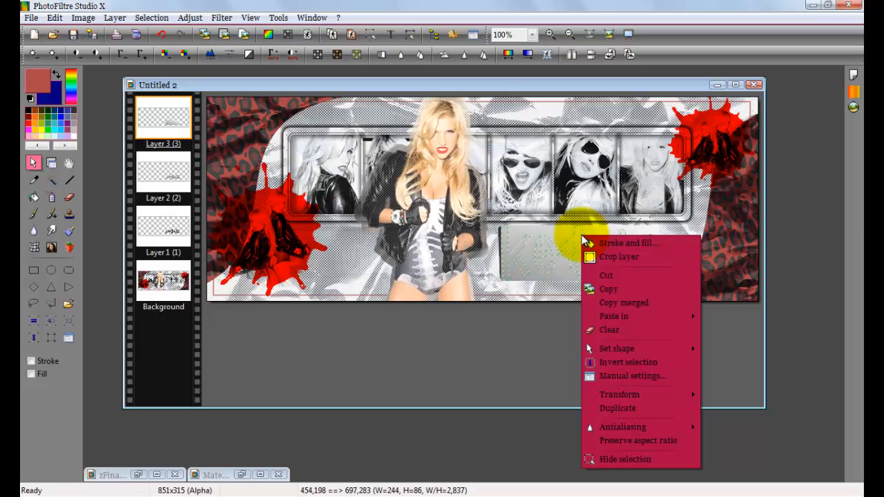
click(633, 258)
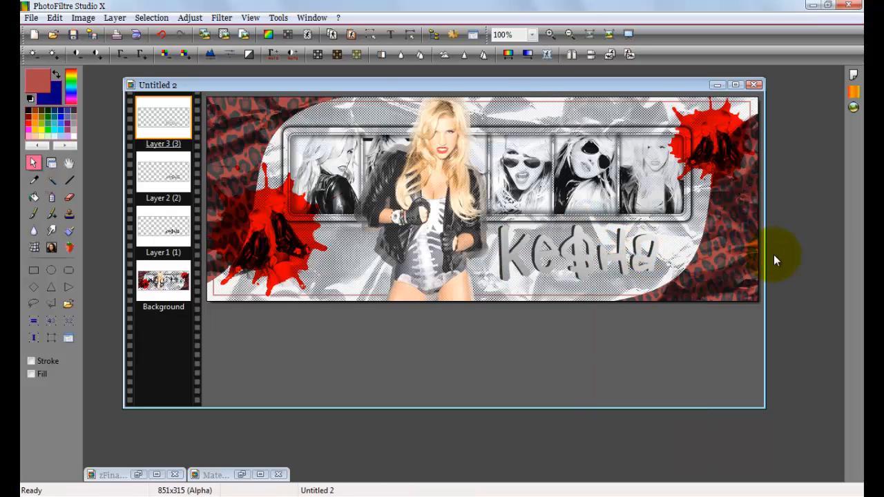
- Set the opacity of the gradient lettering on Layer 3 to 50% in Normal blend mode, trying 40% and 70% on the way
click(51, 164)
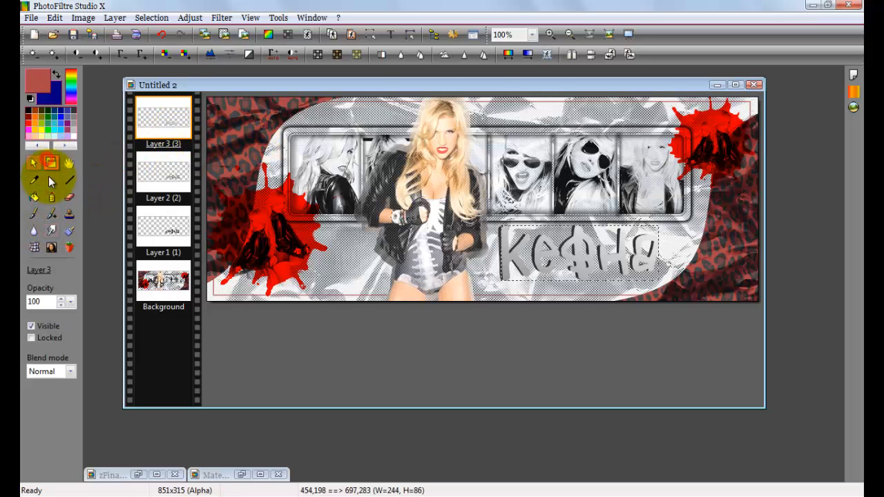
click(69, 303)
click(65, 361)
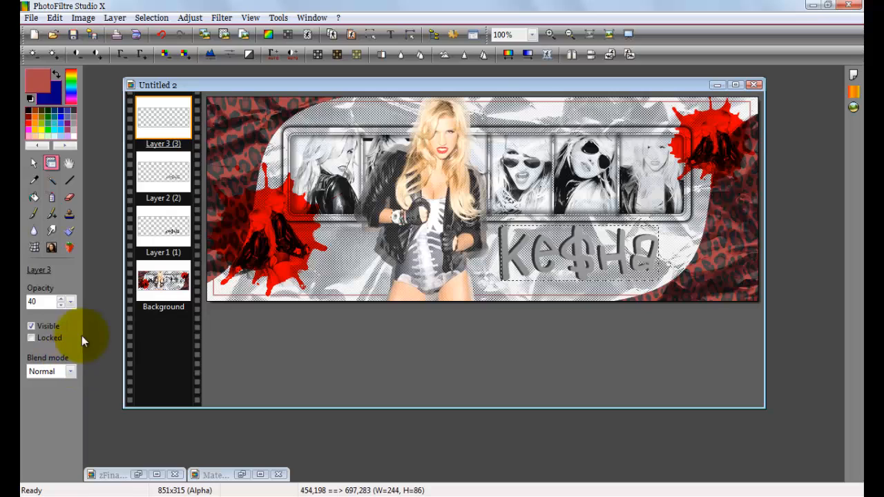
click(70, 303)
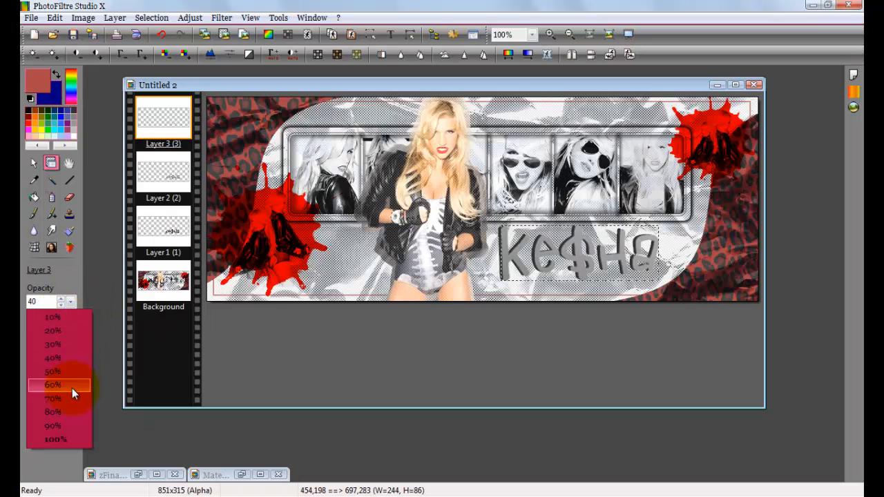
click(72, 398)
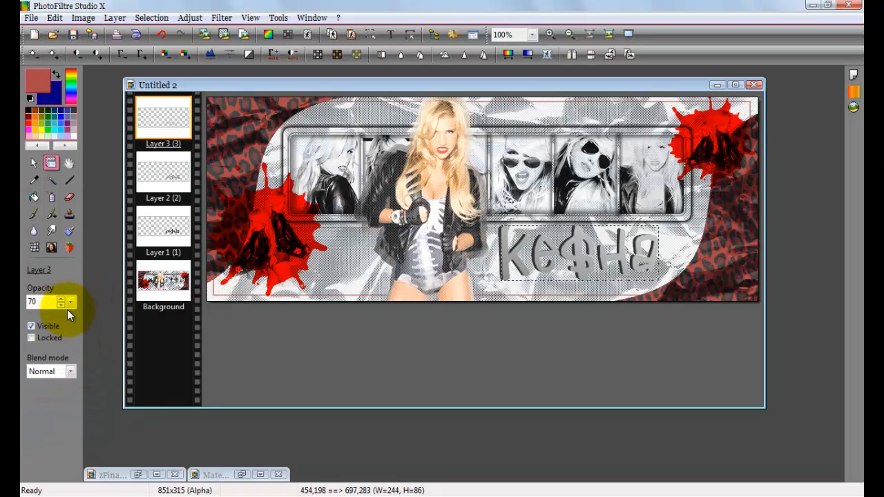
click(69, 304)
click(78, 369)
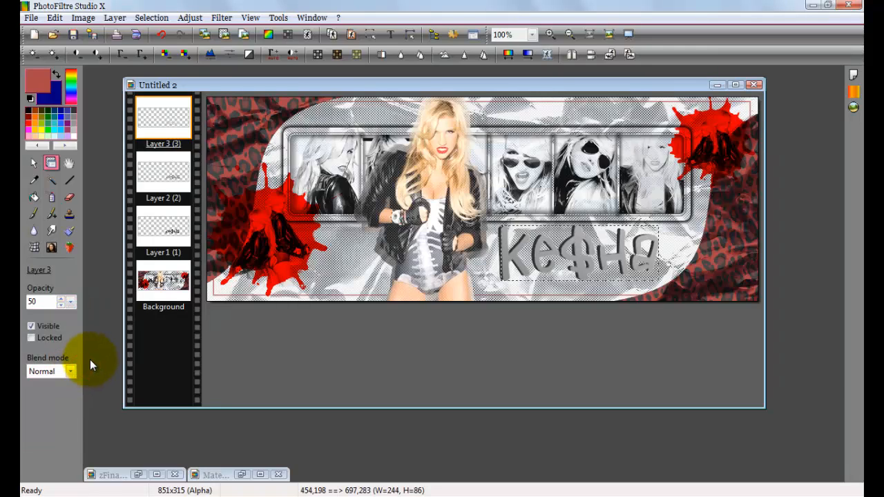
click(70, 372)
click(55, 408)
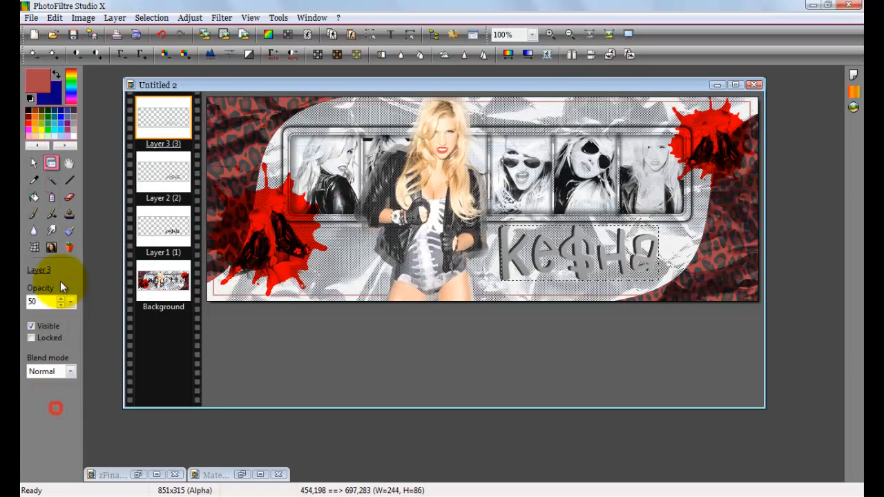
- Try the Color, Minimum and Maximum blend modes on Layer 3 at 100% opacity, and return the layer to Normal
click(62, 305)
click(68, 303)
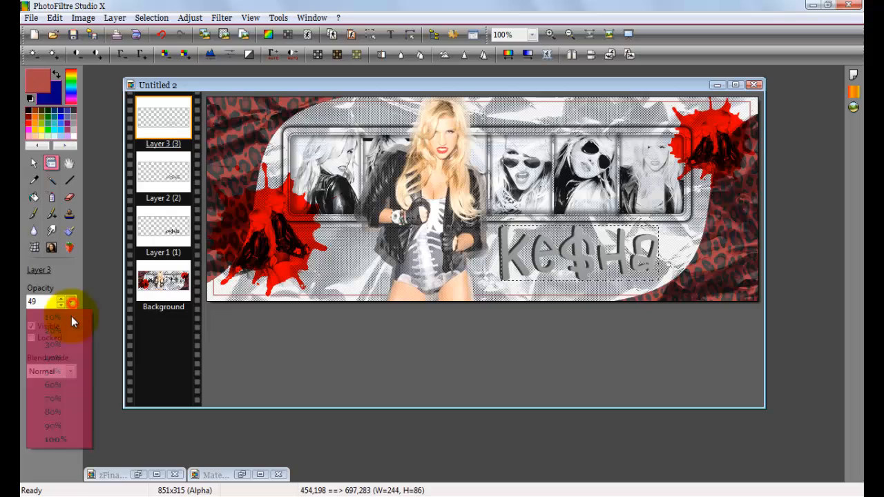
click(71, 443)
click(64, 373)
click(62, 369)
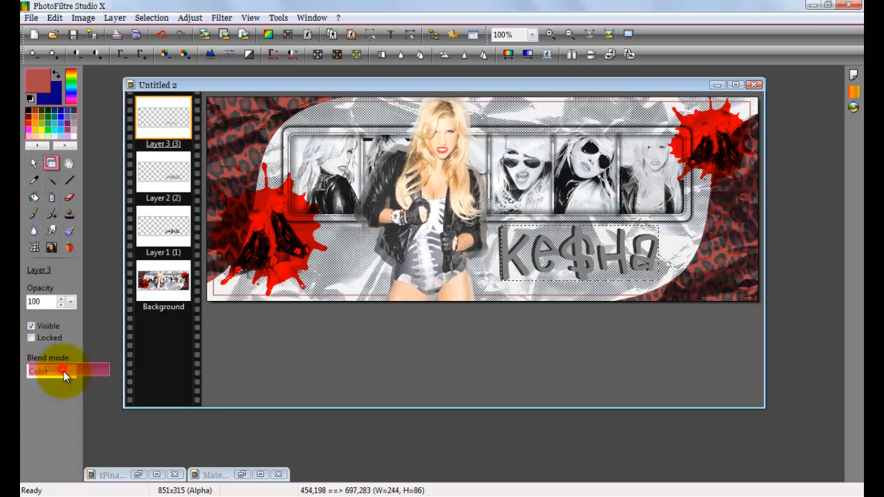
click(64, 372)
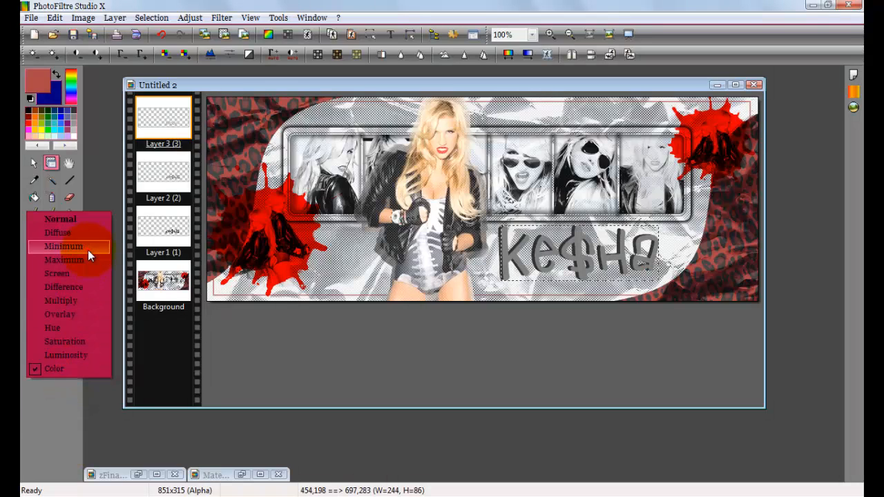
click(88, 250)
click(74, 371)
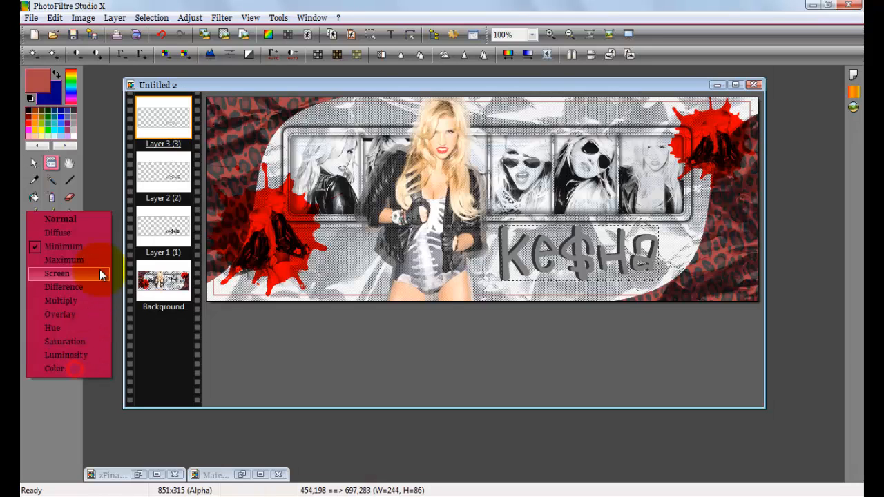
click(96, 273)
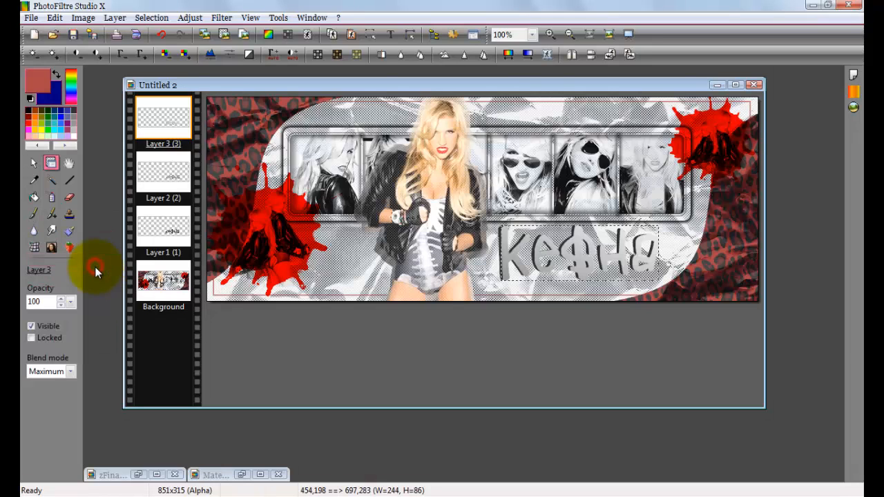
click(72, 371)
click(73, 218)
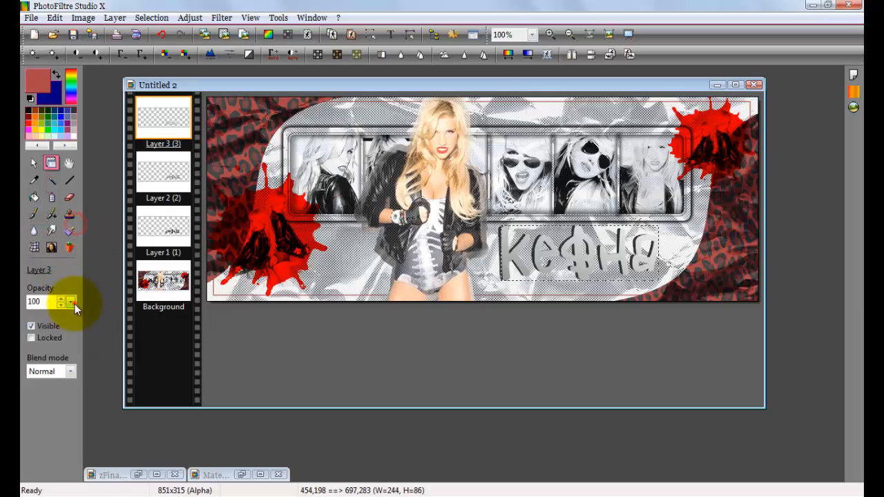
- Set the opacity of the gradient lettering on Layer 3 to 60%
click(72, 303)
click(63, 389)
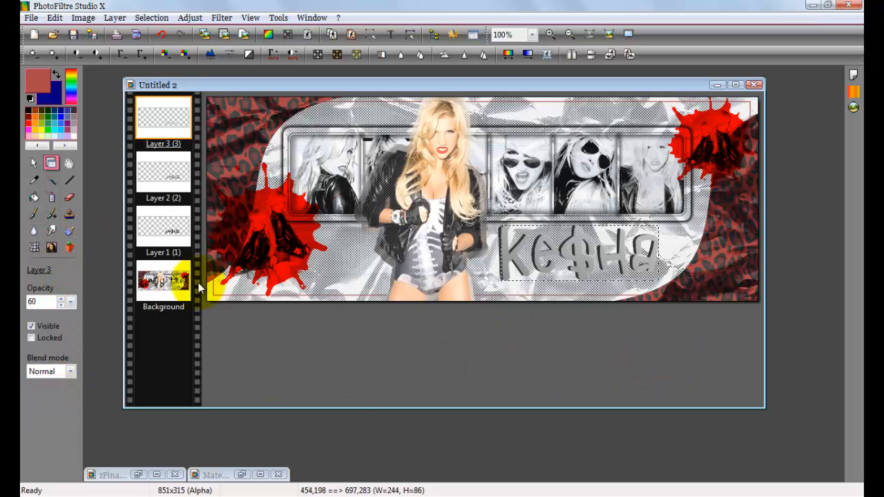
click(169, 289)
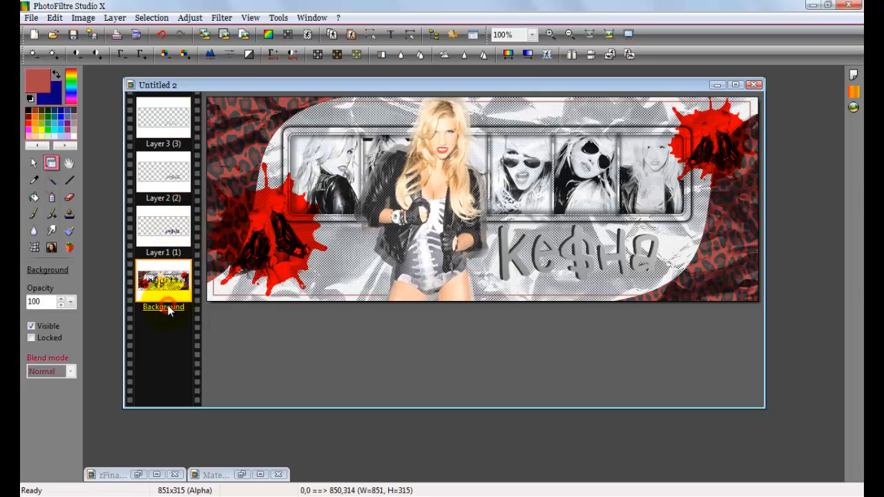
- Switch to the Tutorial folder in Windows Explorer, examine the reference image Resultado_Kesha 001.png, and return to PhotoFiltre Studio X
click(156, 230)
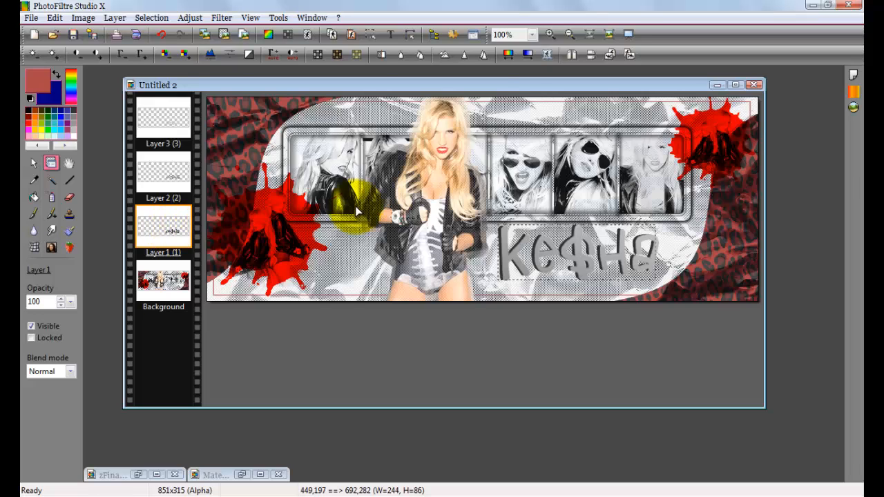
mouse_move(862, 90)
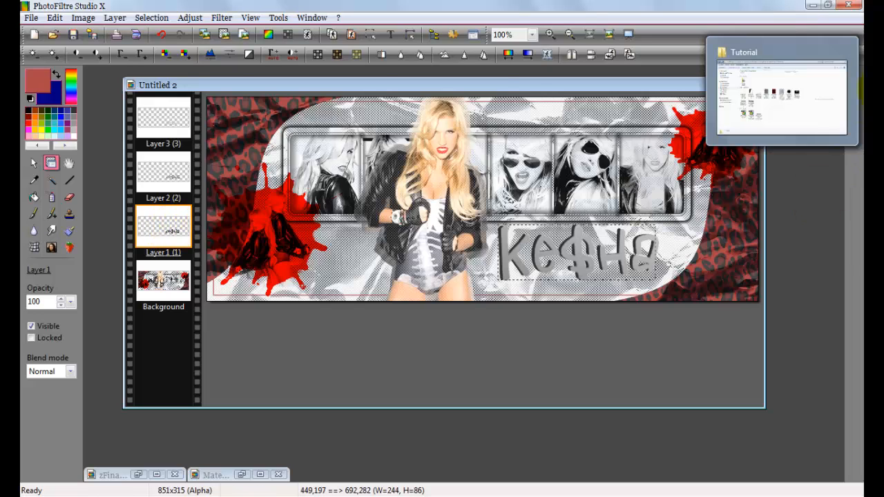
click(799, 108)
click(250, 295)
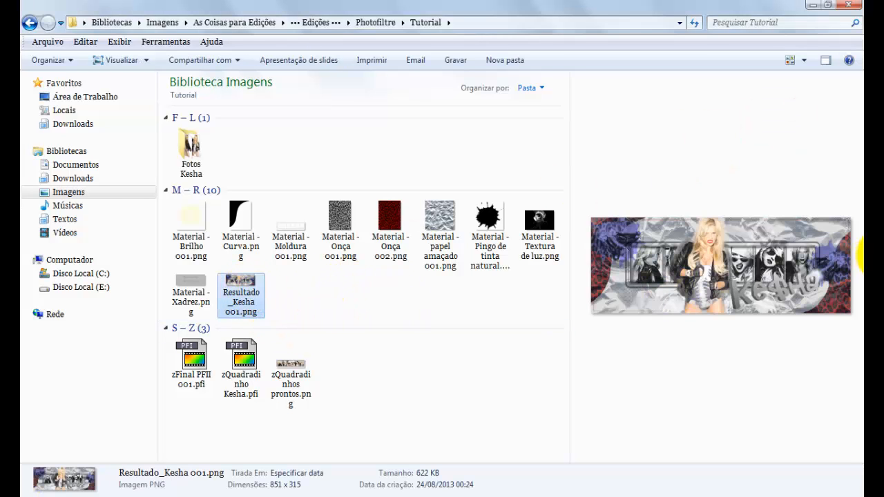
mouse_move(872, 195)
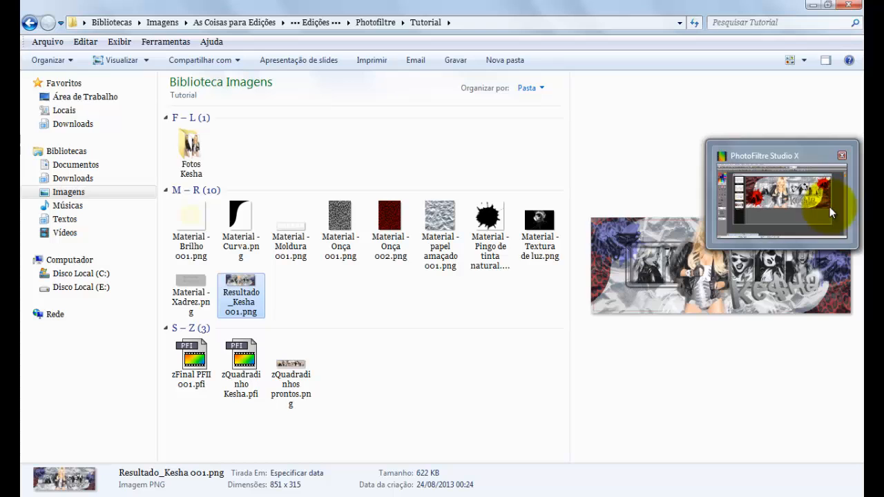
click(812, 213)
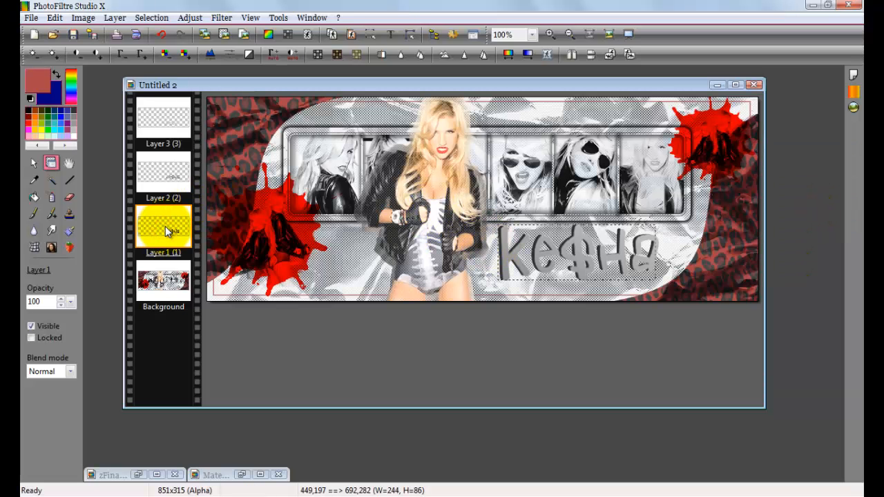
- Nudge the Layer 1 lettering one pixel left and one pixel up, and duplicate the layer
key(Left)
key(Up)
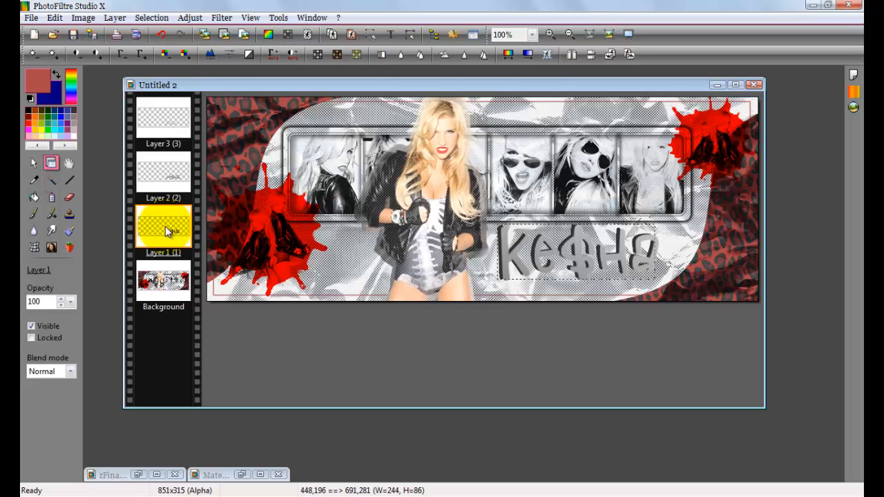
key(ctrl+d)
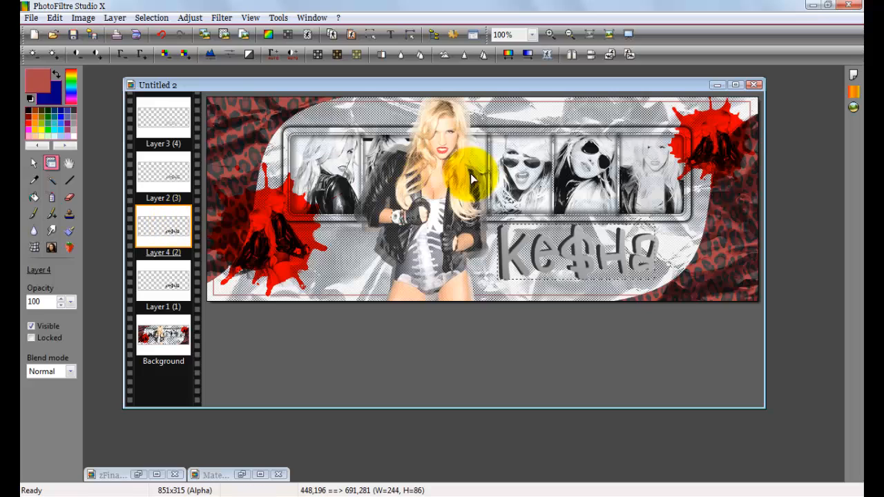
- Fill the Layer 4 copy with a duotone gradient in the upper-left diagonal direction, from grey at 89% opacity to dark grey at 100%
click(527, 55)
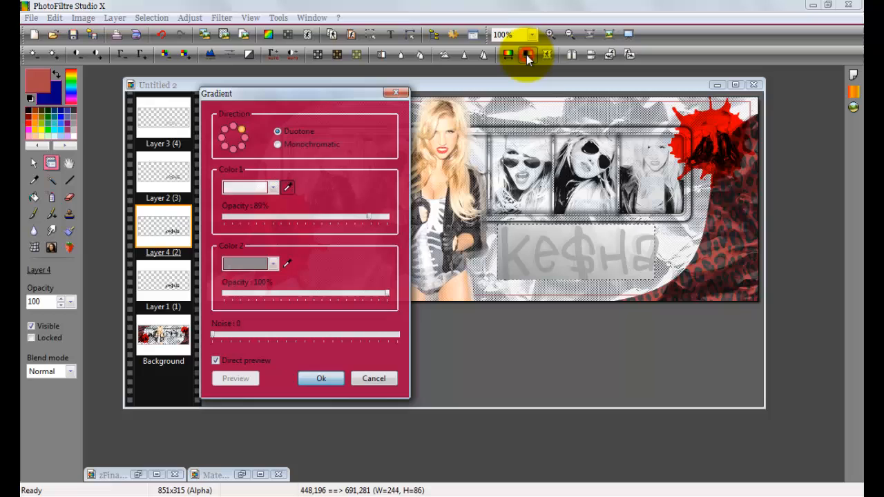
click(225, 128)
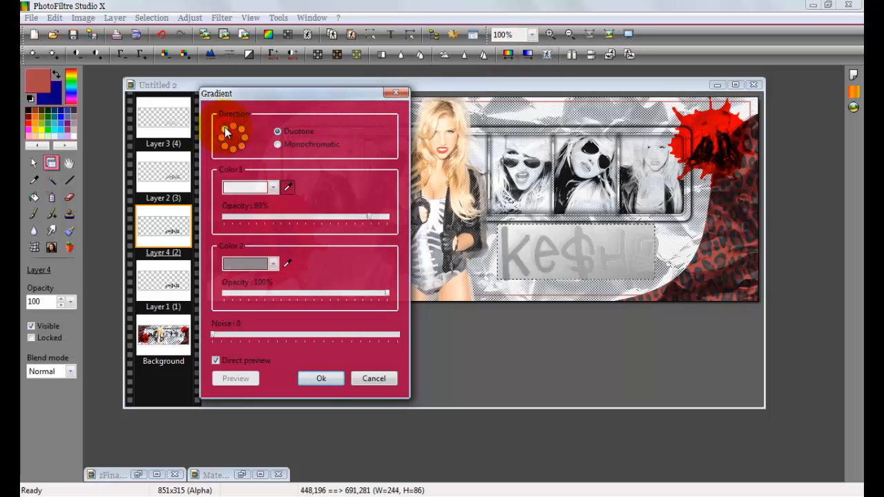
click(274, 187)
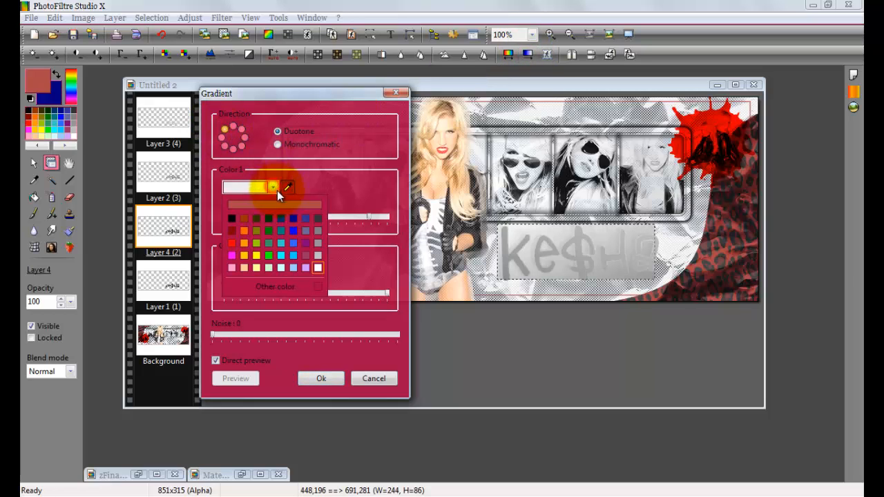
click(319, 232)
click(274, 264)
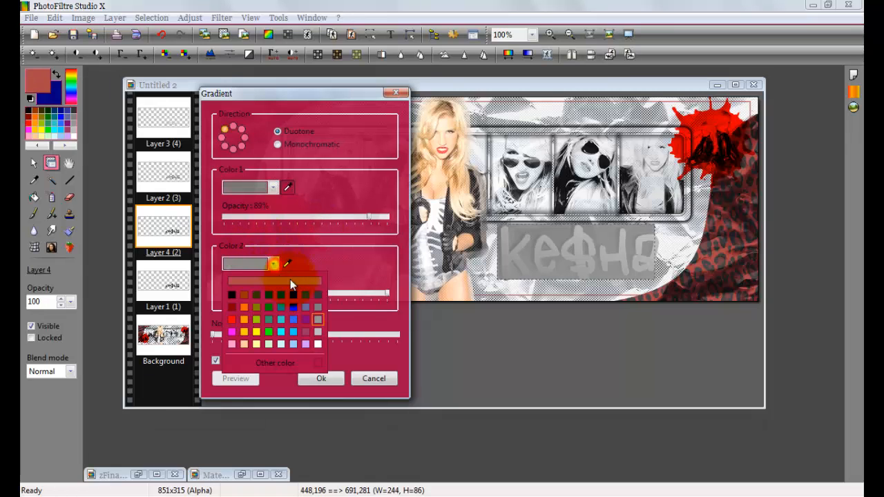
click(318, 295)
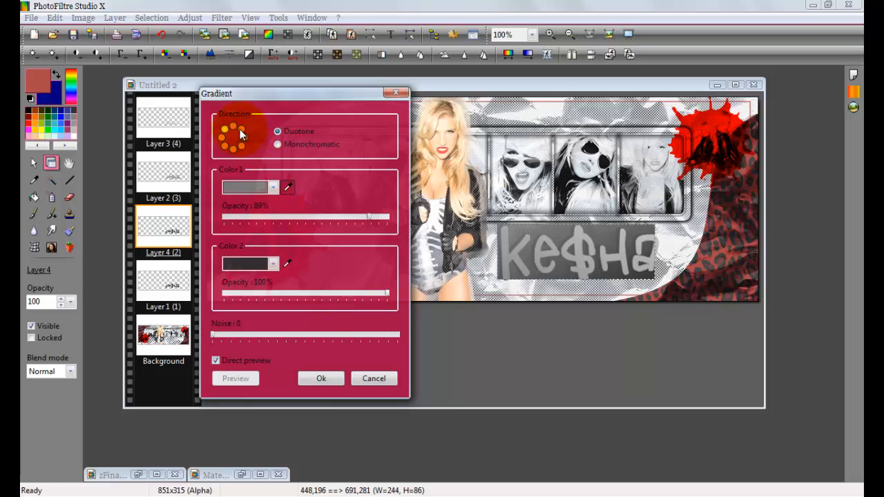
click(333, 382)
- Get a letter-shaped selection from Layer 1 using the Progressive contour filter without applying it, and crop the gradient on Layer 4 to that selection
click(154, 285)
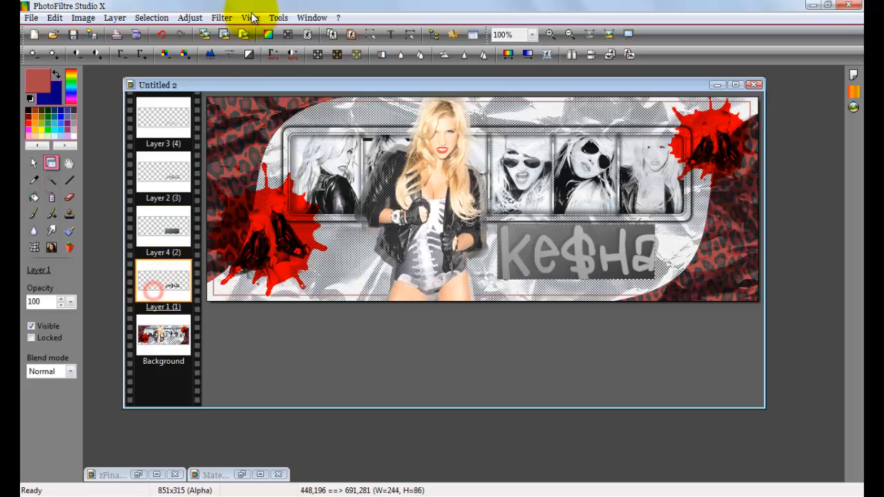
click(222, 18)
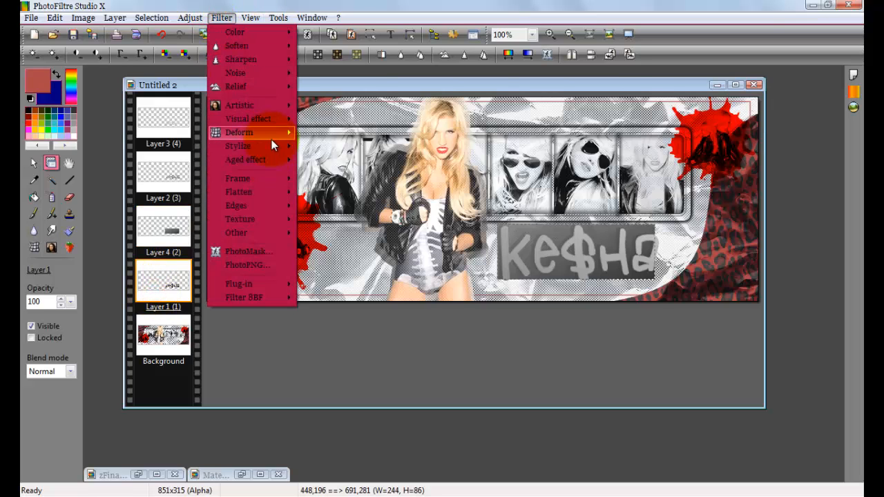
mouse_move(275, 147)
click(387, 238)
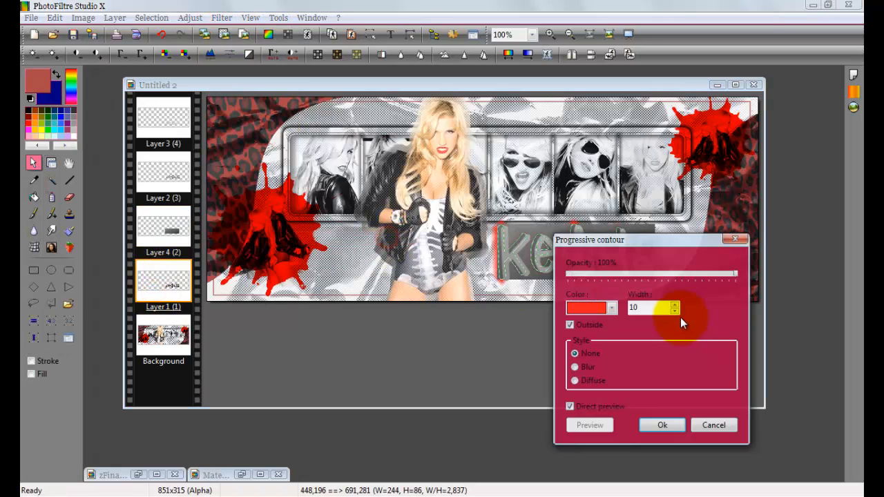
click(711, 433)
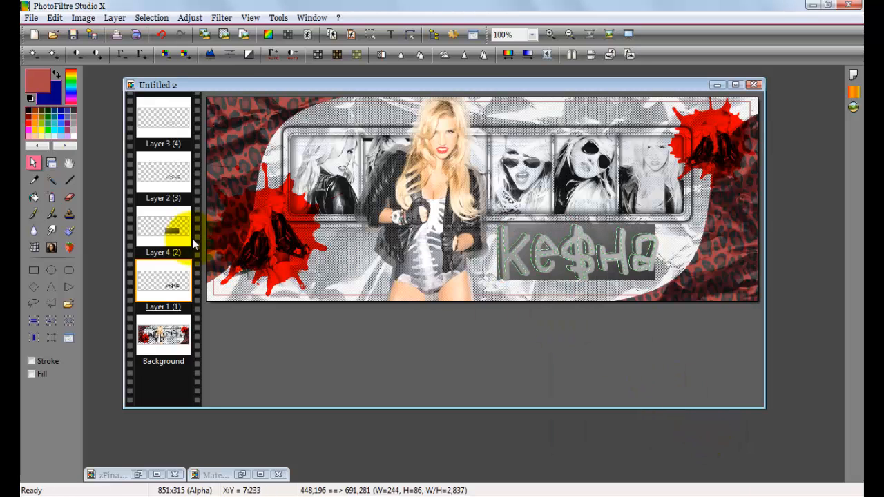
click(181, 236)
right_click(579, 236)
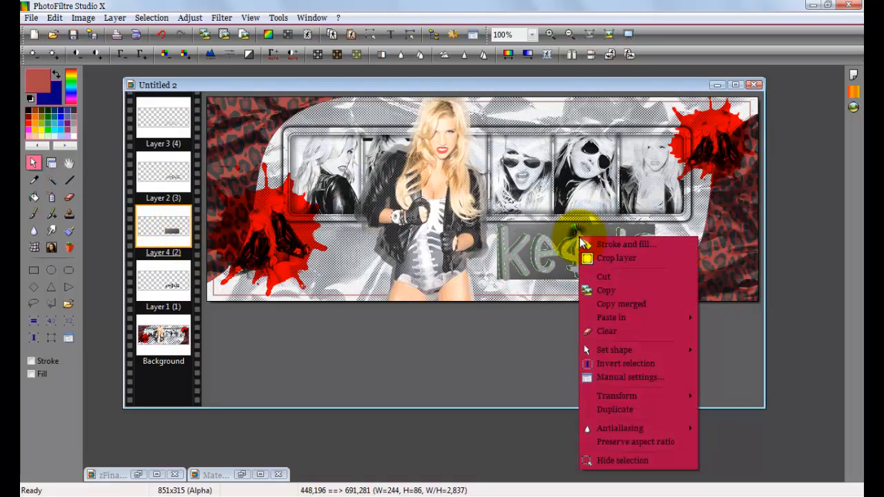
click(644, 260)
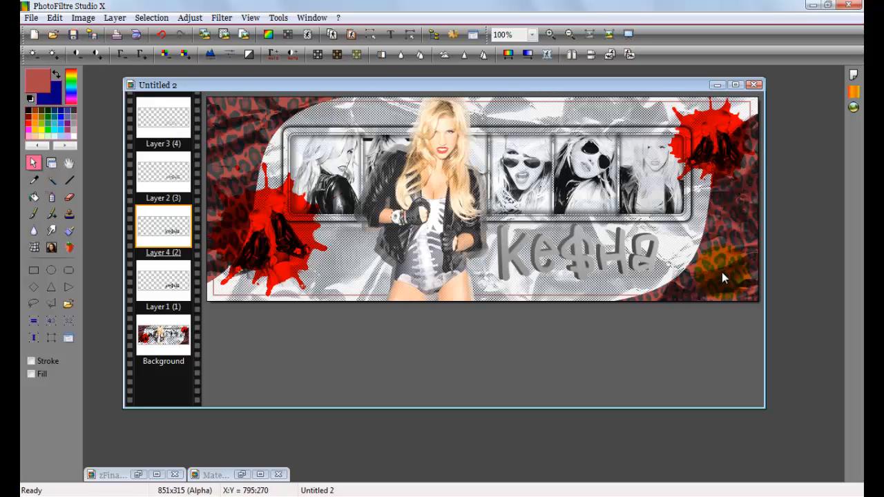
- Merge Layer 4, Layer 2 and Layer 3 in turn with the layer beneath, combining all the lettering on Layer 1
click(51, 163)
right_click(173, 232)
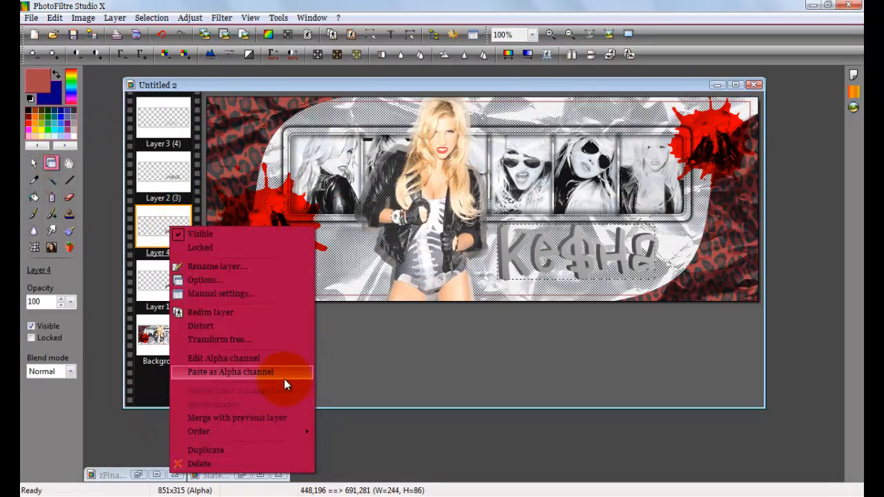
click(286, 418)
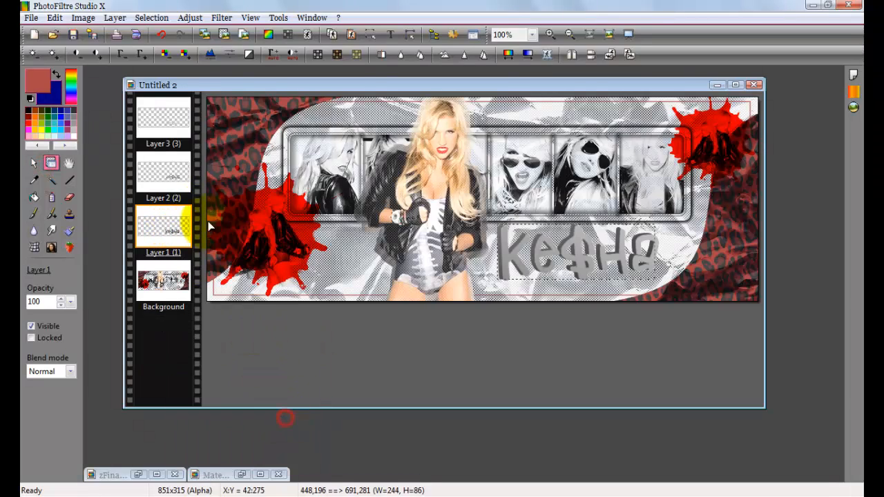
click(177, 179)
right_click(178, 179)
click(300, 376)
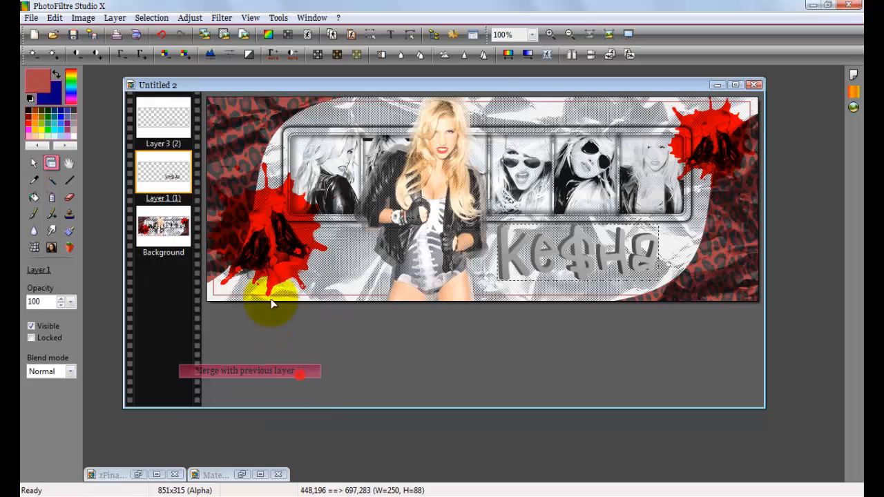
click(175, 128)
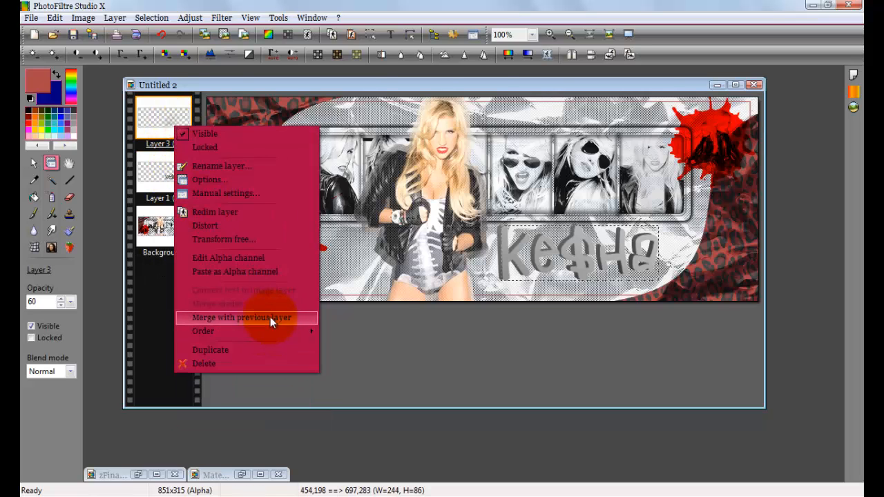
click(270, 317)
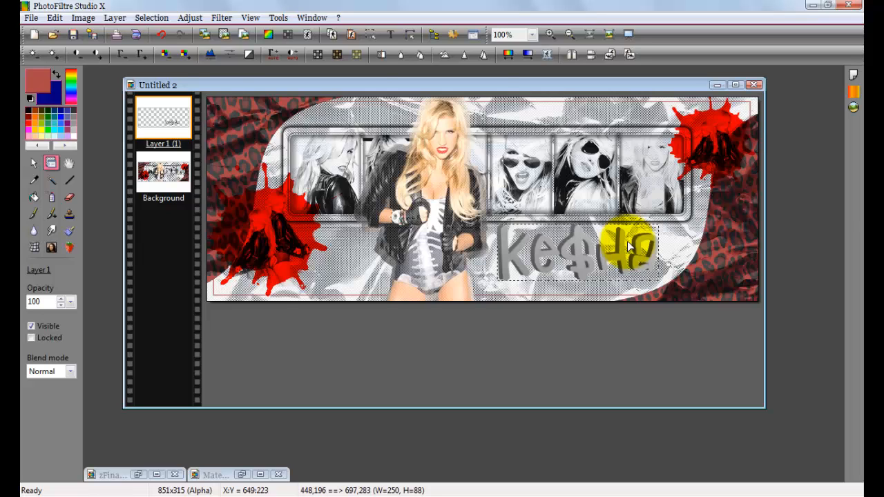
click(34, 163)
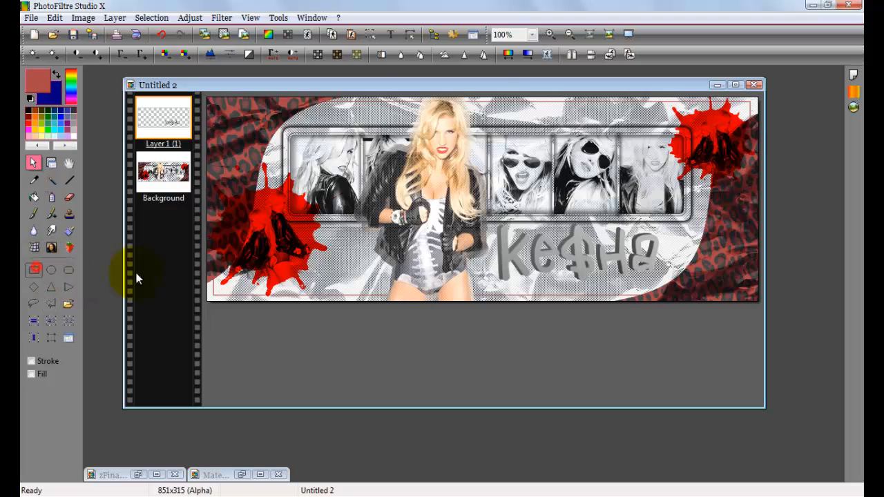
drag(502, 254, 648, 268)
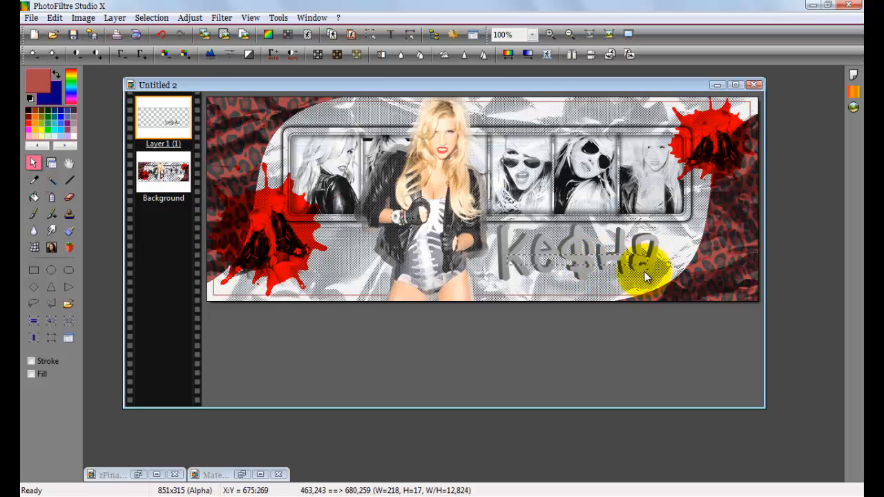
click(642, 271)
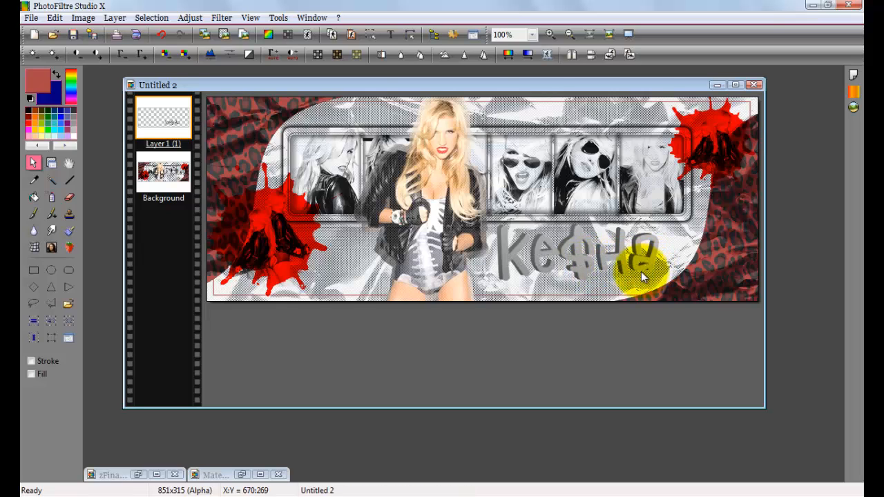
right_click(584, 261)
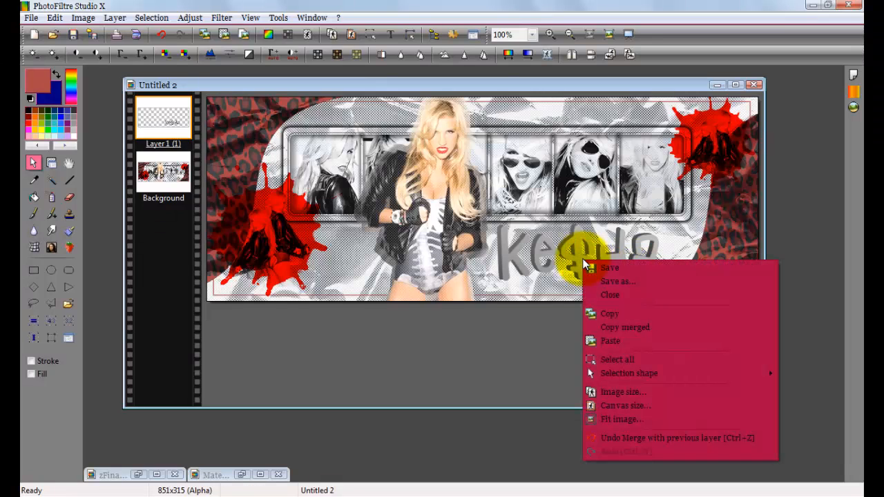
click(51, 163)
click(51, 163)
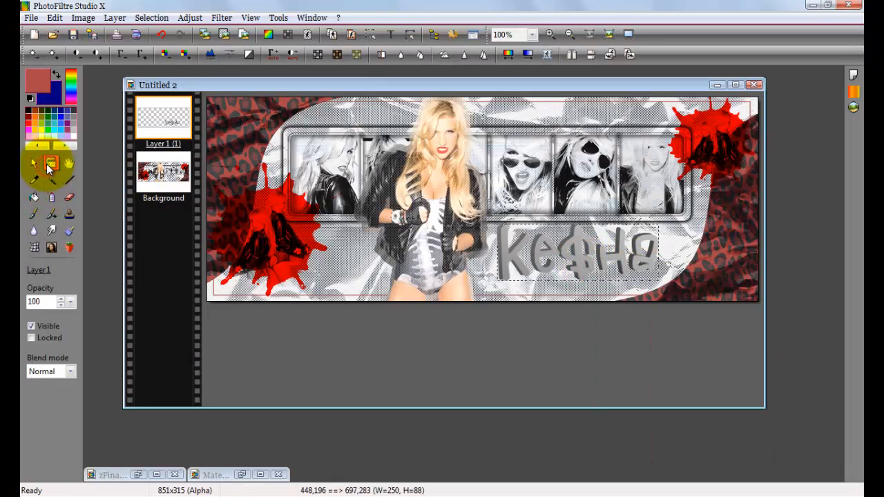
- Distort the Layer 1 lettering so it slants upward toward its right end, overlapping the photo strip, and make the Background layer active
right_click(591, 261)
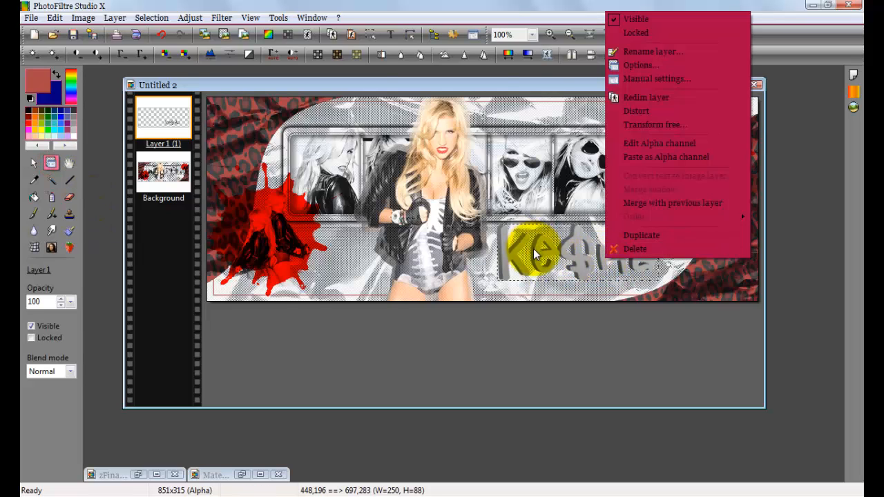
click(705, 115)
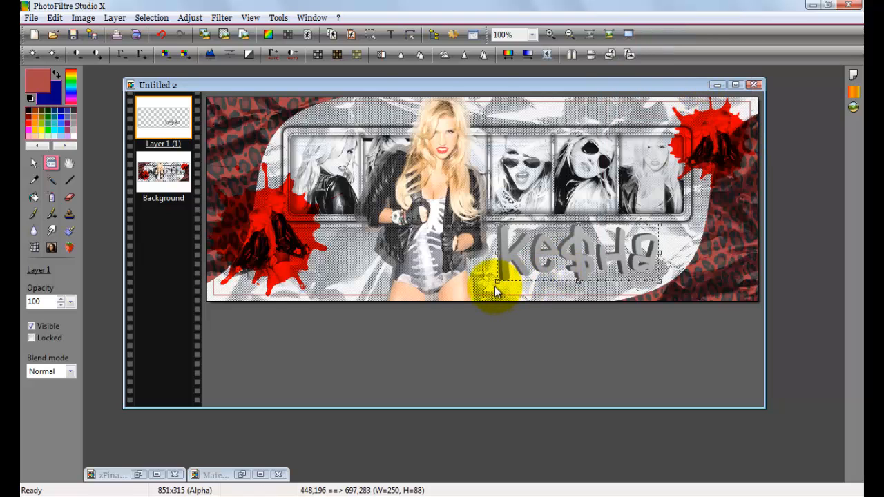
drag(498, 283, 483, 295)
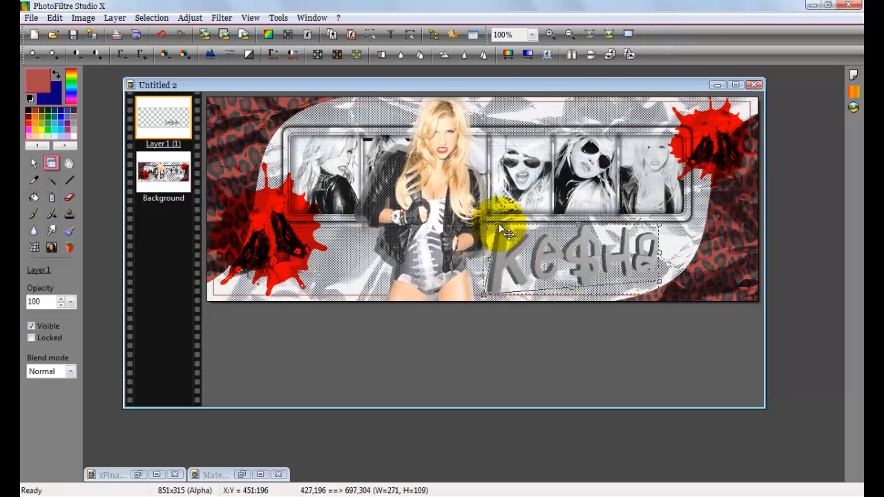
drag(502, 228, 475, 227)
drag(667, 227, 677, 212)
drag(665, 293, 691, 258)
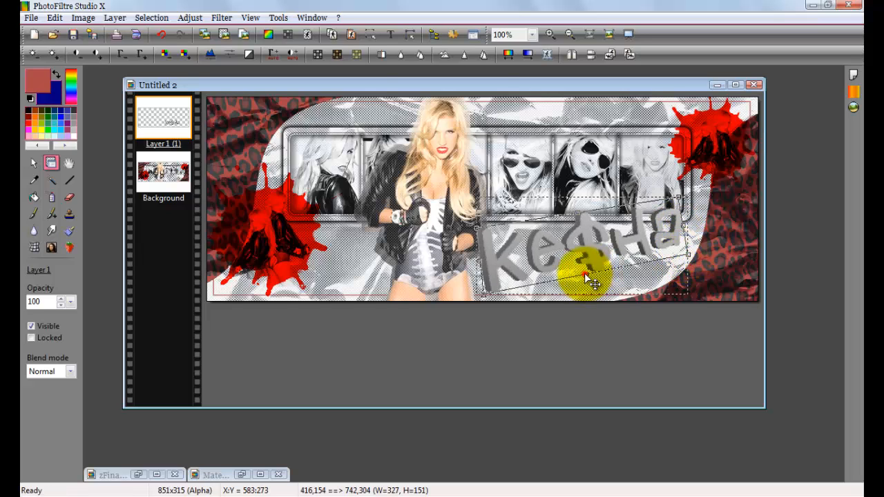
mouse_move(585, 273)
mouse_down()
mouse_move(639, 245)
mouse_move(583, 277)
mouse_move(578, 271)
mouse_move(587, 279)
mouse_move(591, 218)
mouse_move(580, 207)
mouse_move(686, 195)
mouse_move(653, 242)
mouse_move(586, 254)
mouse_move(583, 238)
mouse_move(587, 250)
mouse_move(612, 237)
mouse_up()
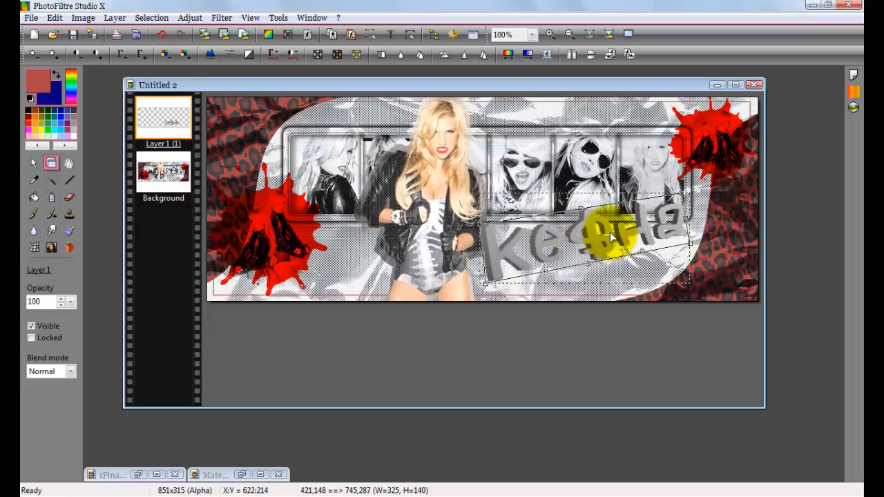
right_click(608, 229)
click(625, 231)
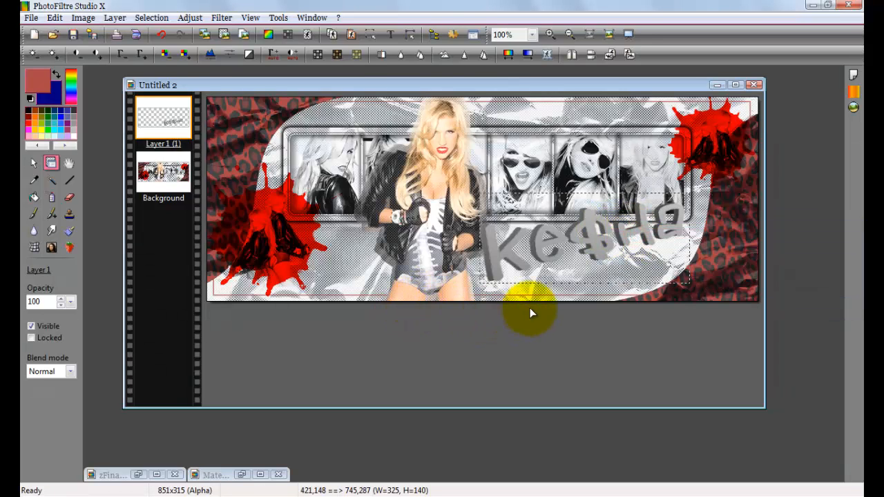
click(161, 199)
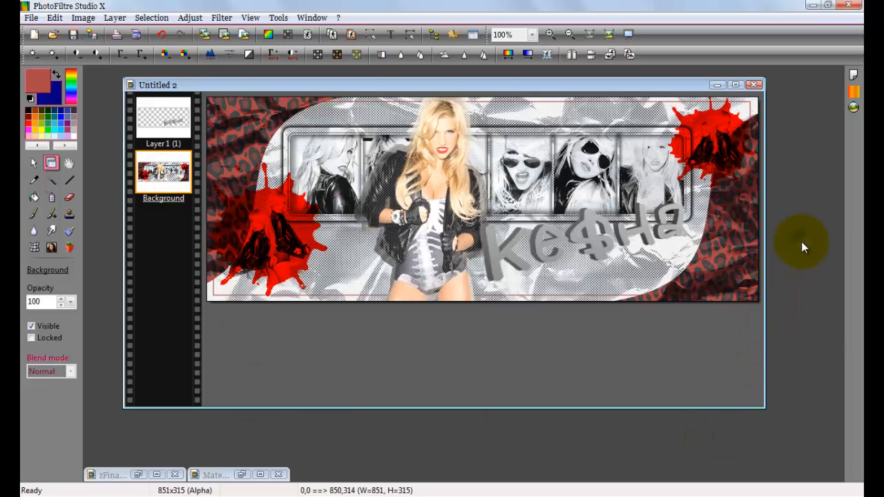
key(ctrl+n)
click(508, 382)
right_click(751, 223)
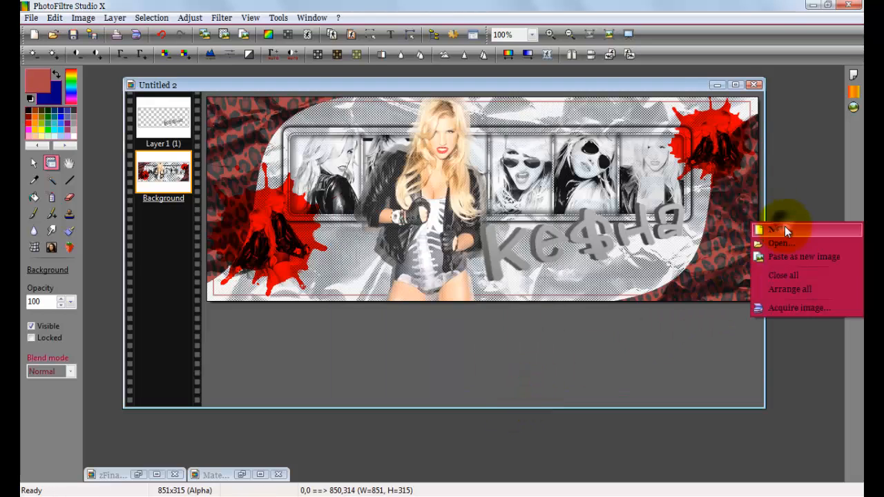
click(760, 228)
click(531, 103)
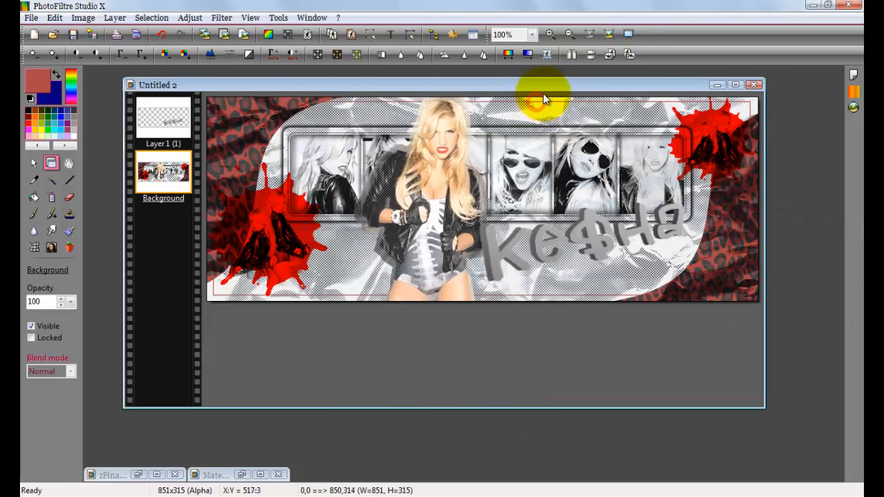
- Open Material - Brilho 001.png from the Tutorial folder
drag(542, 86, 512, 90)
right_click(746, 136)
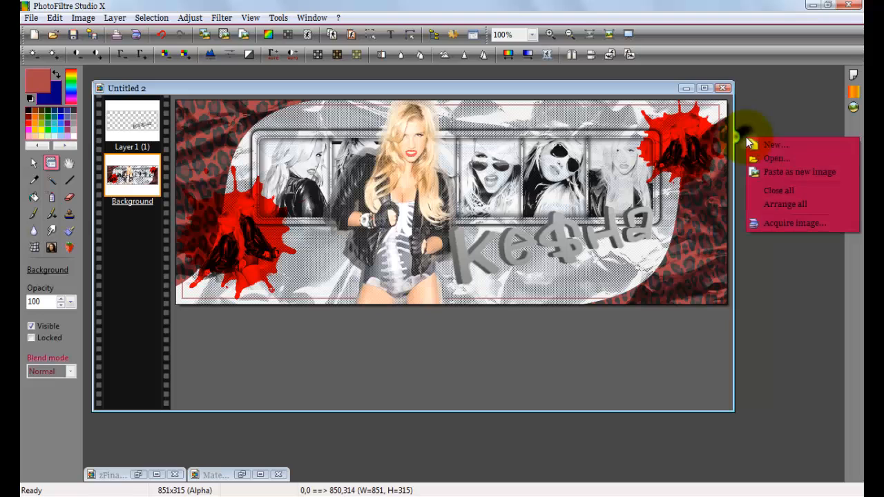
click(780, 159)
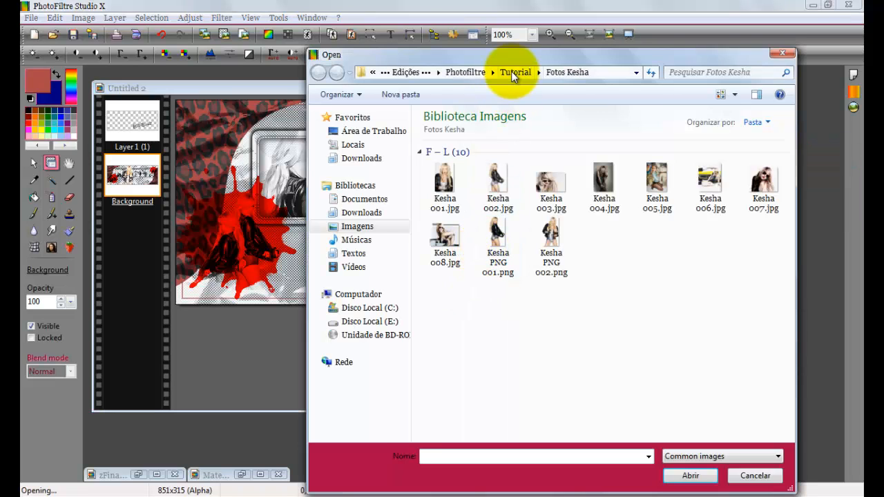
click(514, 73)
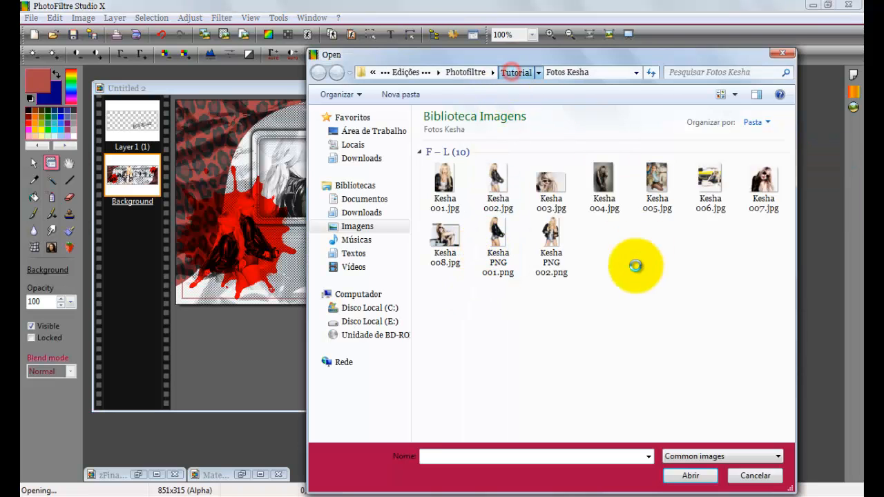
click(447, 288)
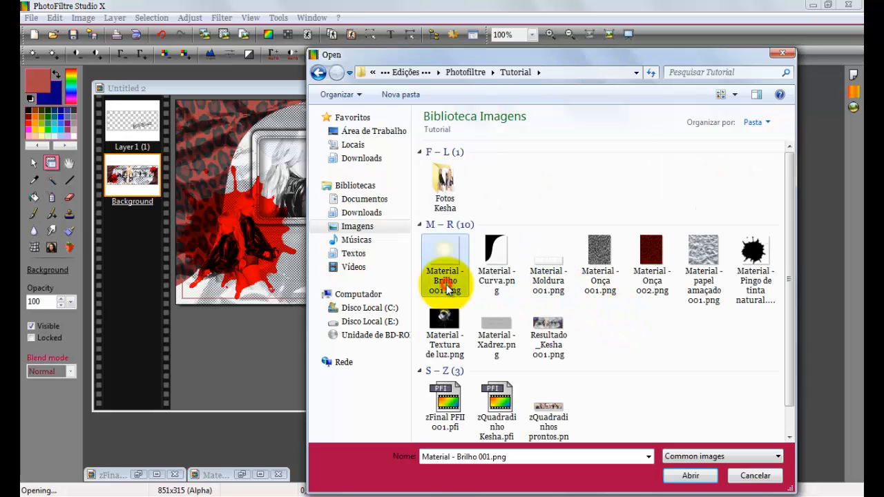
double_click(446, 287)
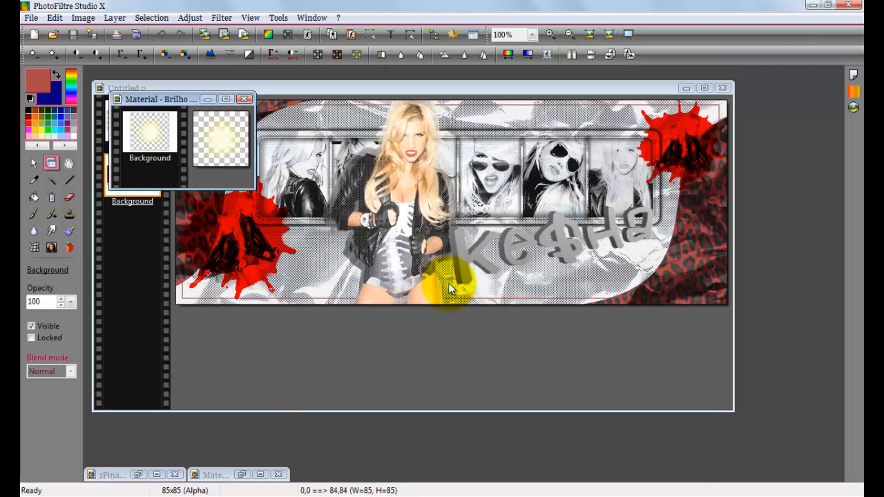
- Close the glow image, paste the glow above the banner's Background layer, and place it behind the lettering's last "a"
click(248, 98)
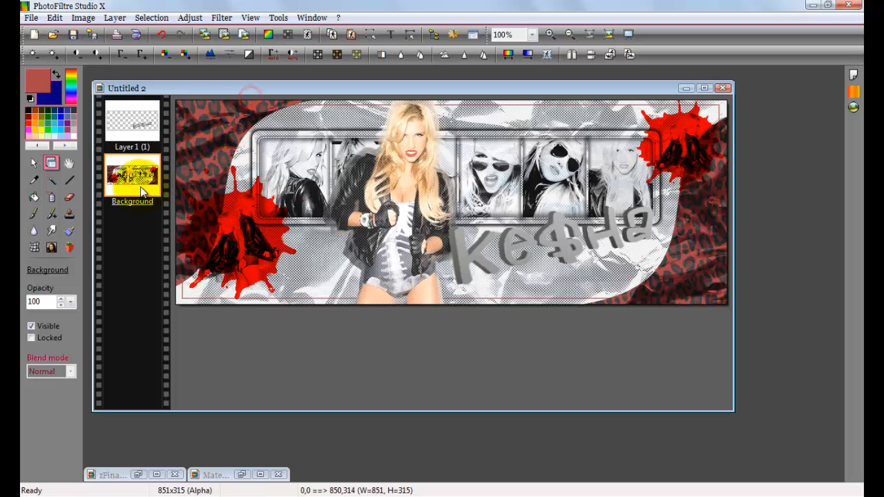
key(ctrl+v)
drag(449, 209, 642, 218)
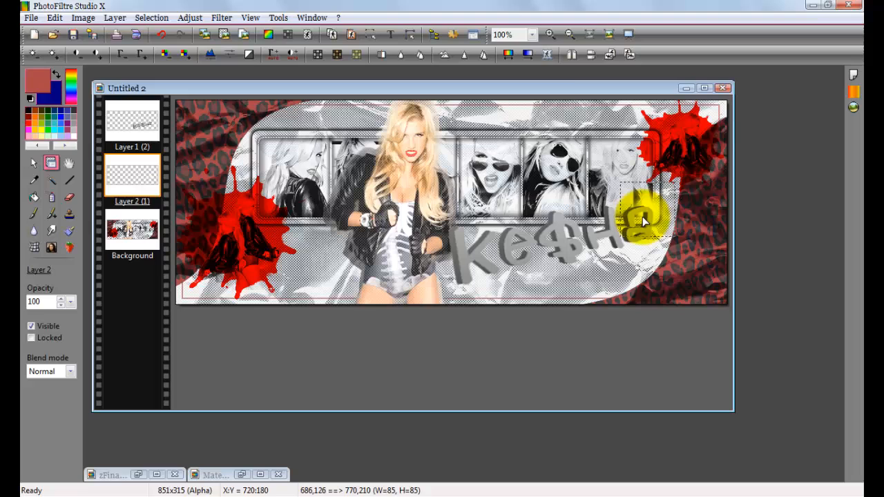
- Colorize the Layer 2 glow red at 0° with Hue variation, and increase its saturation
click(509, 56)
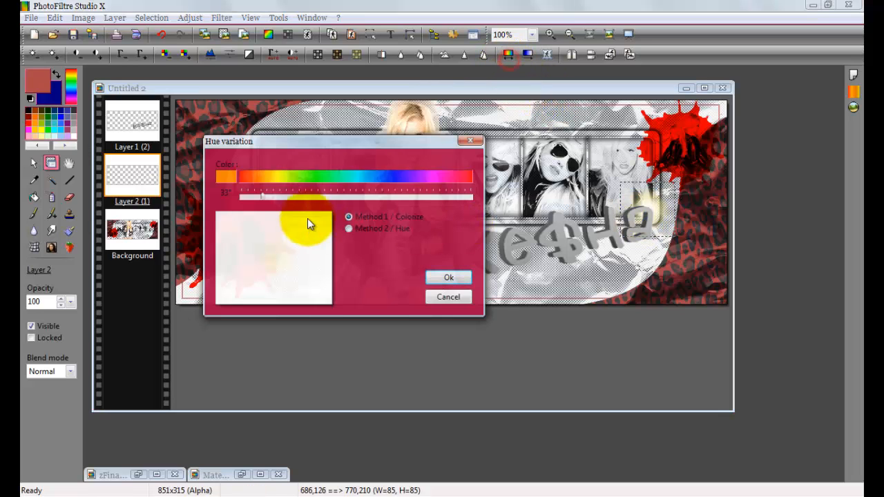
click(449, 277)
click(509, 55)
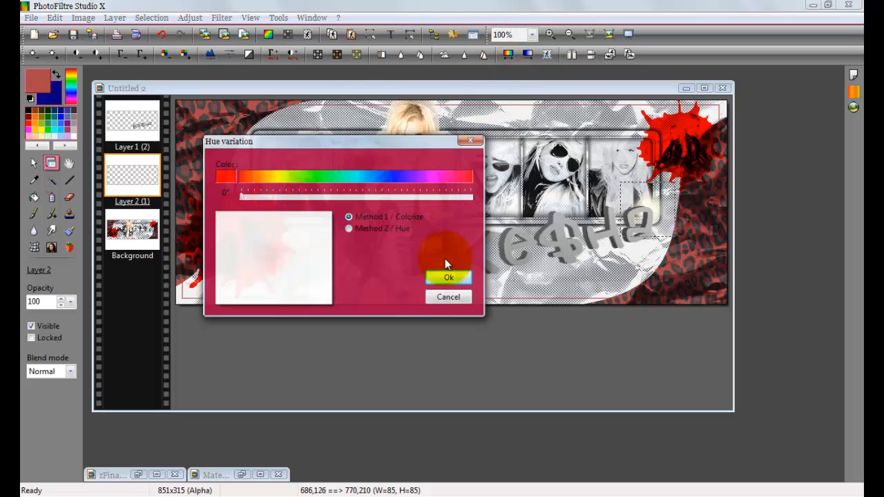
click(448, 277)
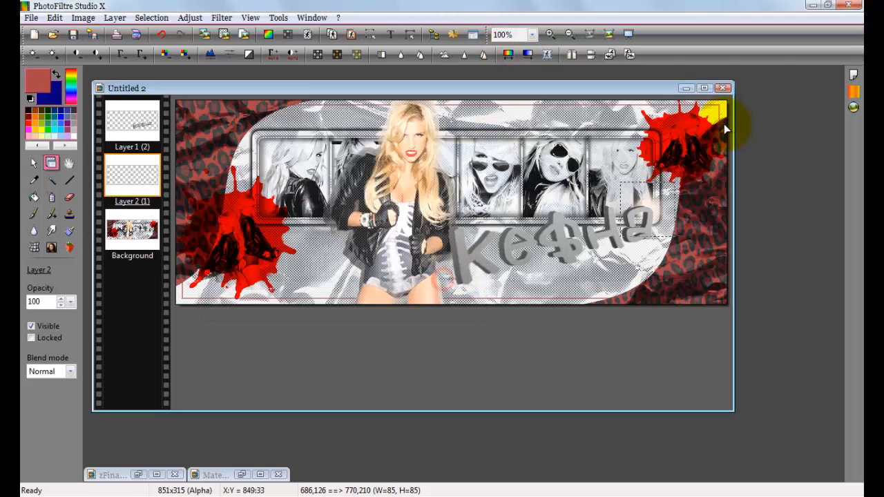
click(188, 53)
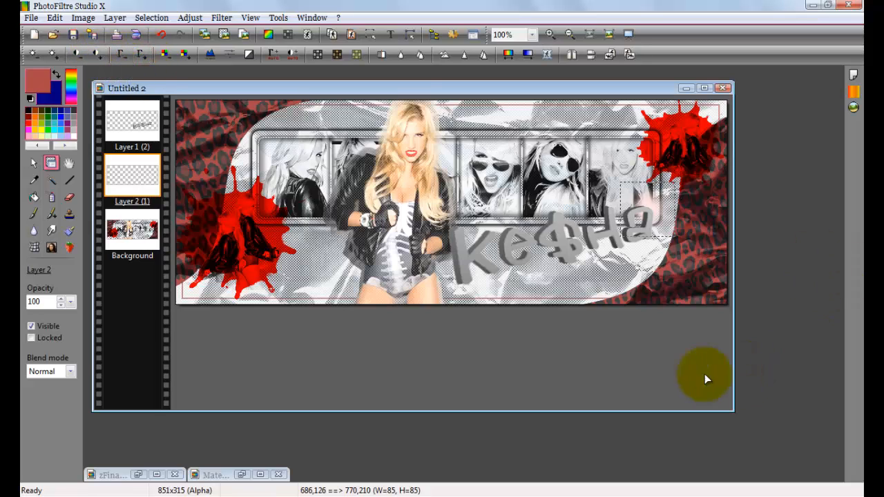
click(139, 235)
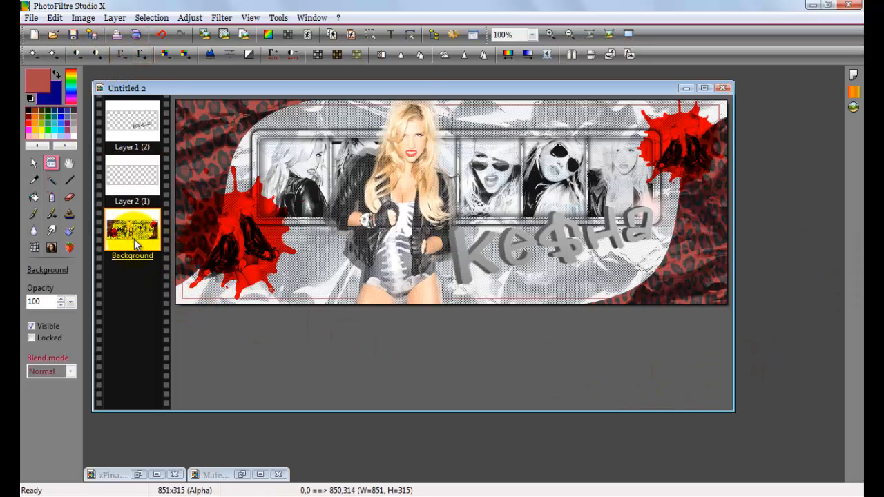
click(139, 176)
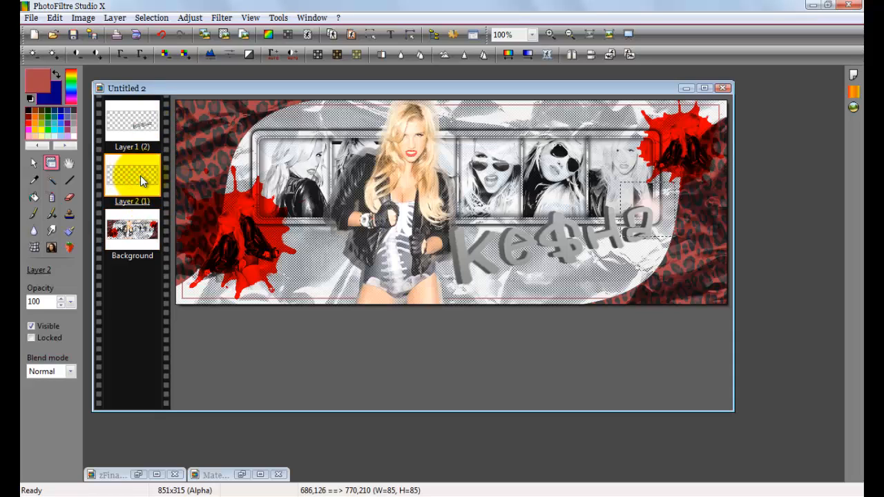
key(ctrl+v)
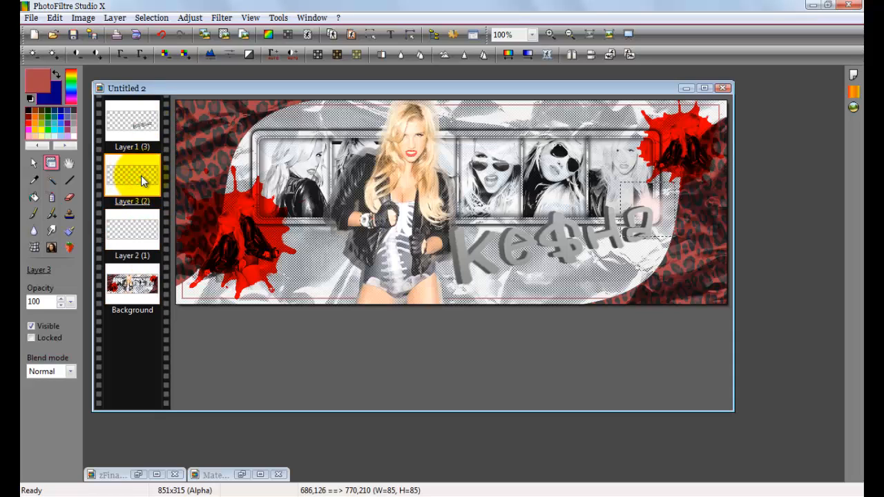
click(140, 288)
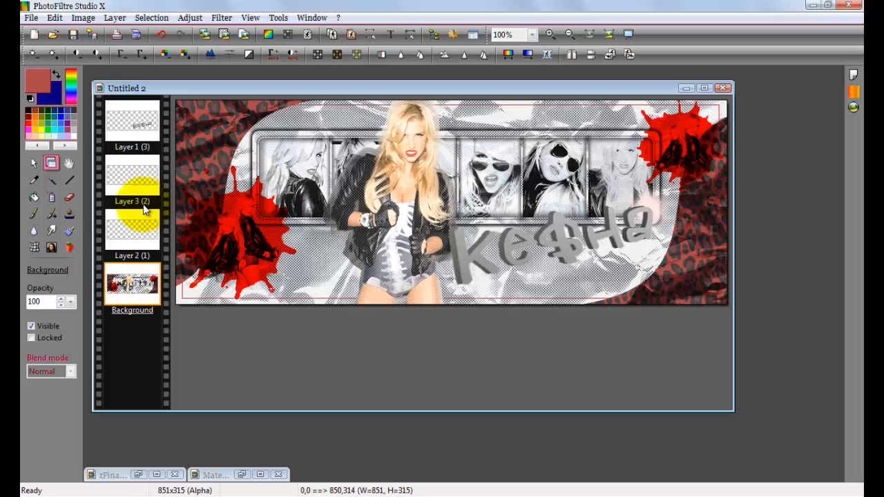
click(137, 165)
right_click(136, 166)
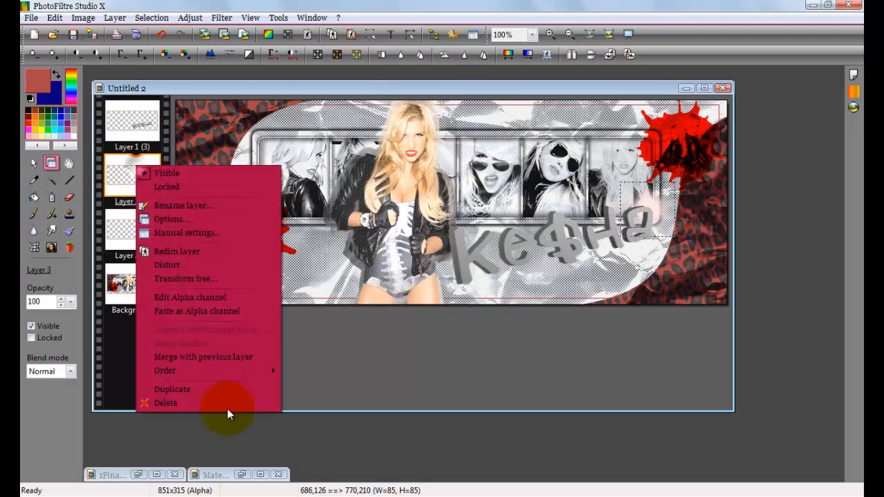
click(226, 402)
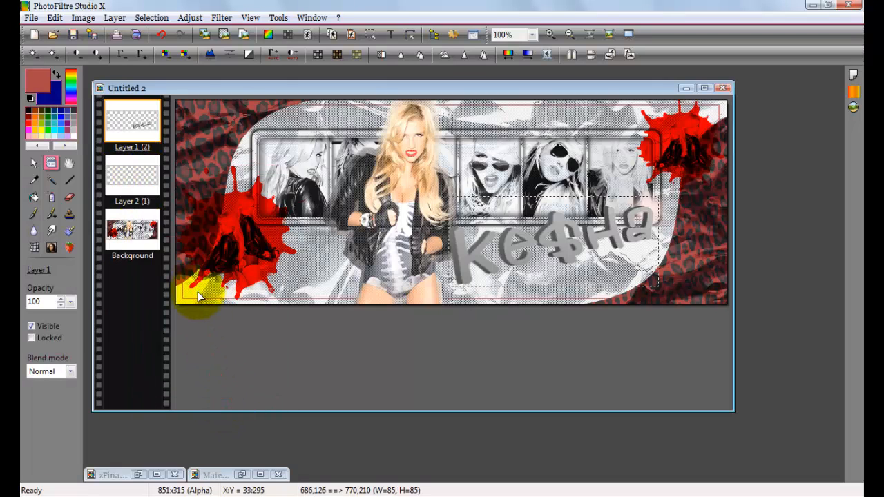
- Merge the lettering and glow layers into the Background layer
click(134, 249)
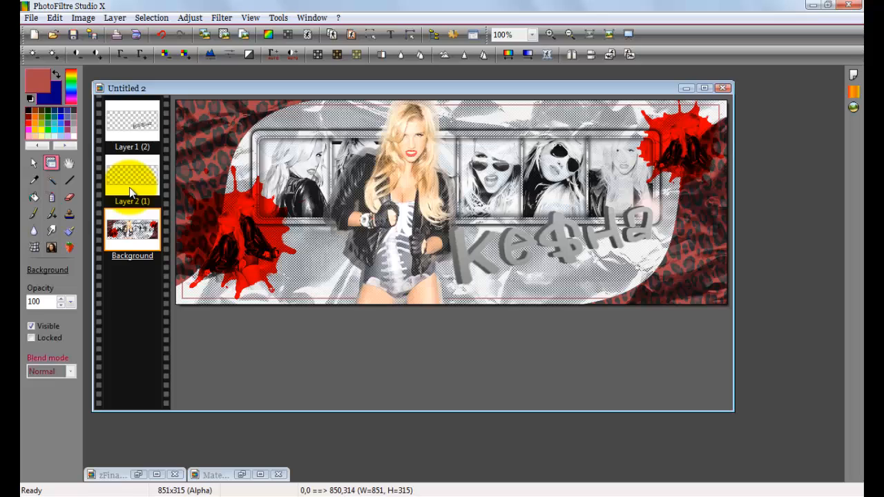
key(ctrl+shift+e)
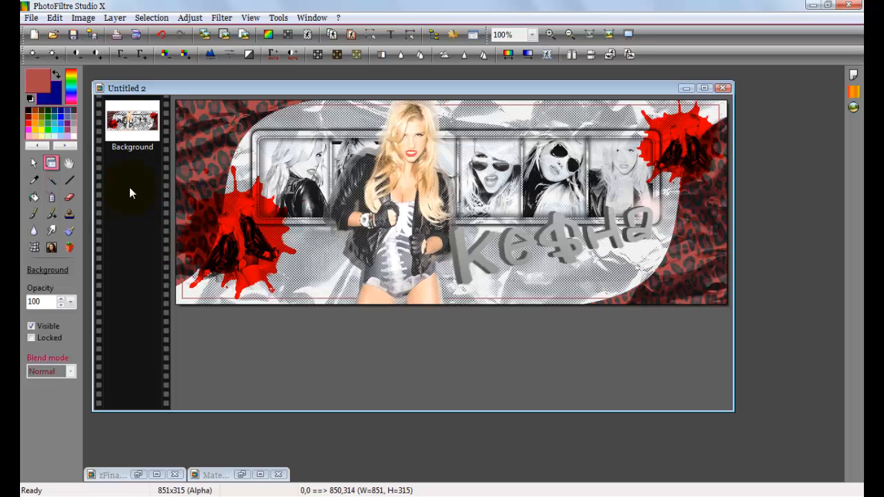